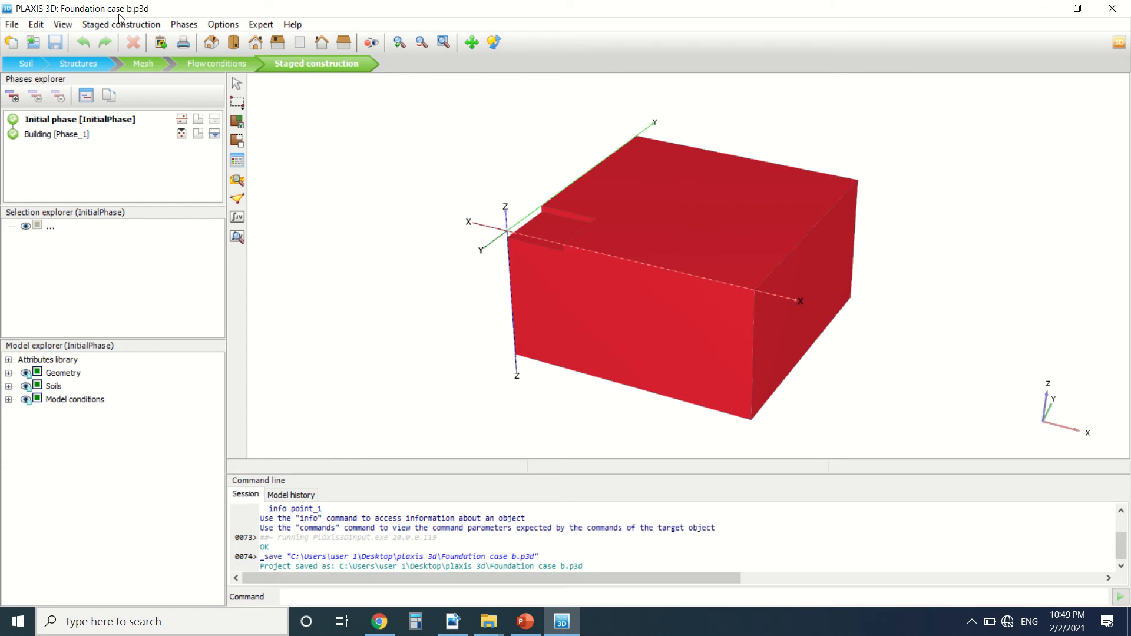
Enter Structures mode and review the raft foundation case and clay stiffness instructions in the PDF tutorial in Acrobat Reader.
click(93, 64)
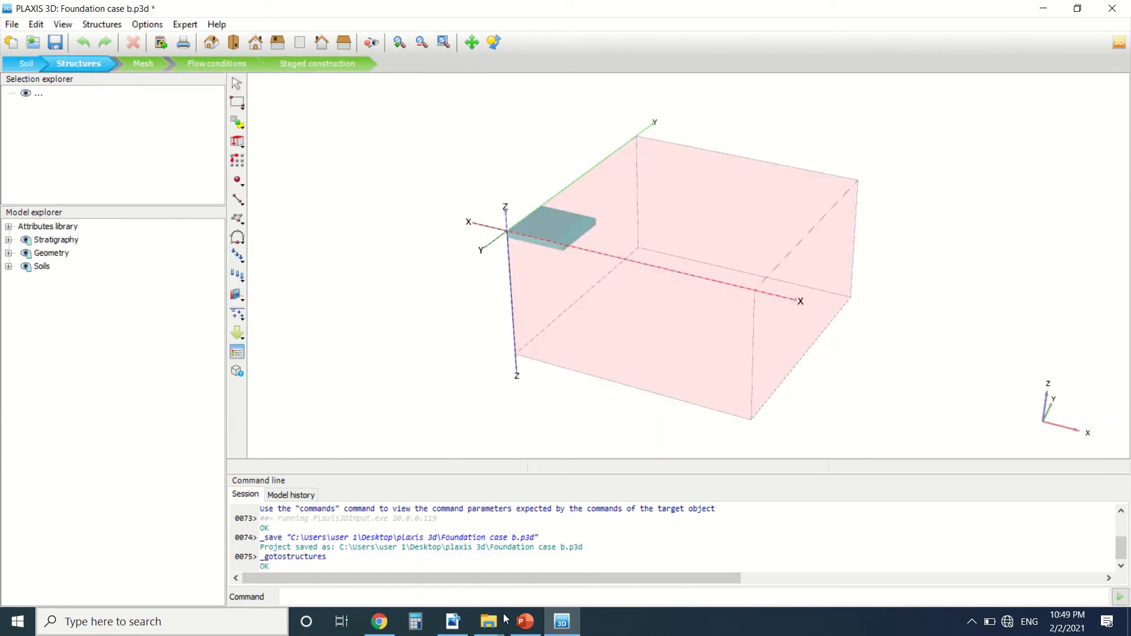
click(459, 620)
scroll(436, 286, down, 5)
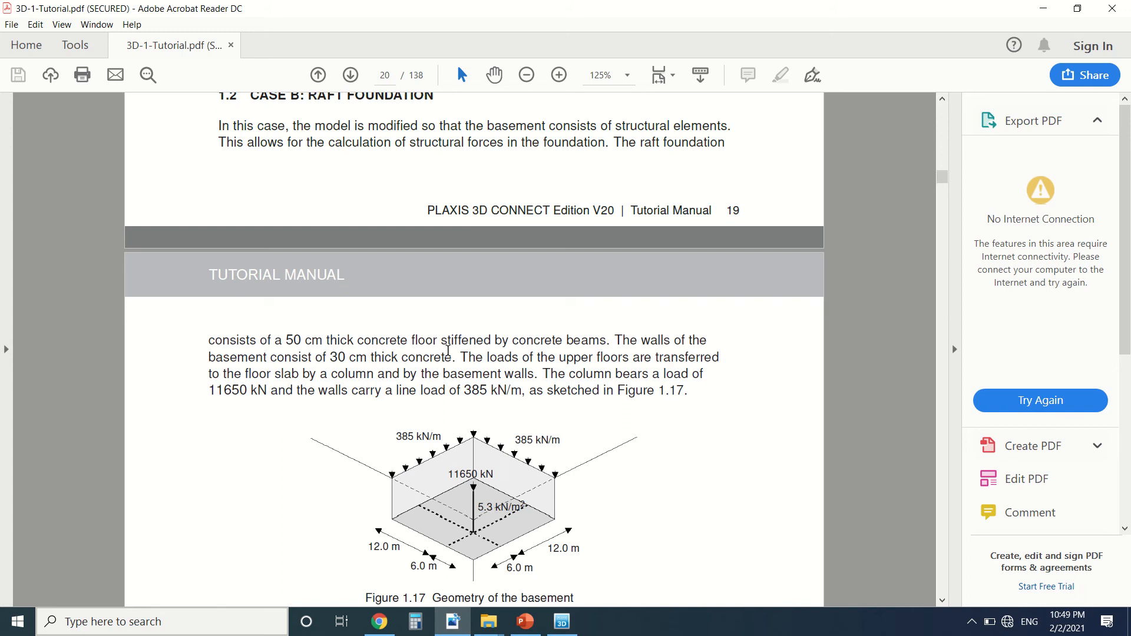
scroll(437, 287, down, 10)
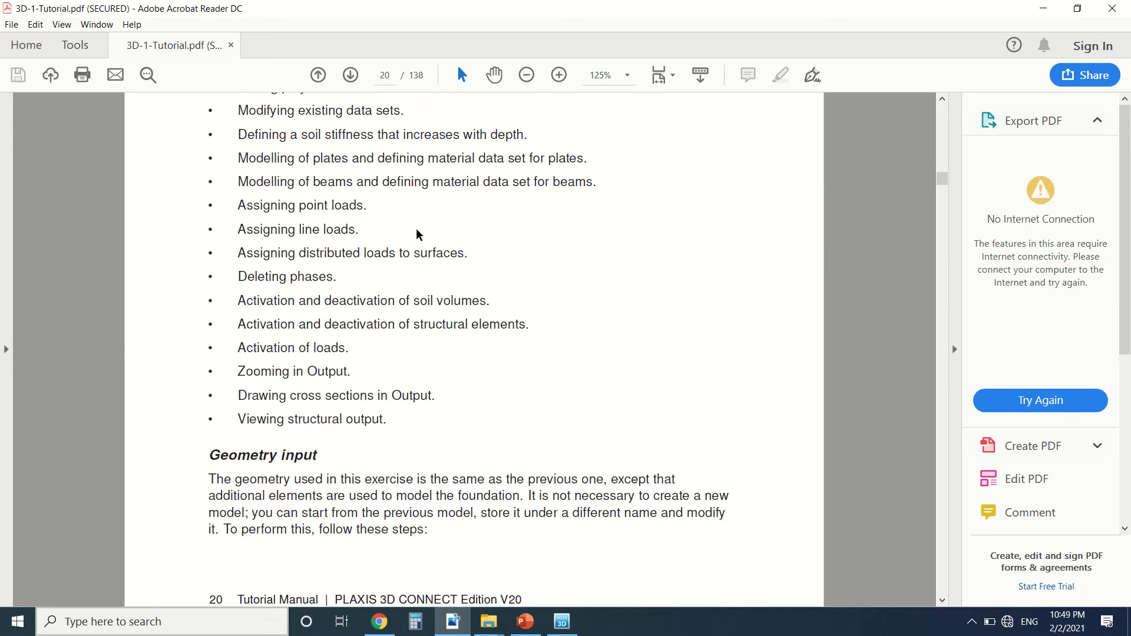
scroll(400, 221, down, 10)
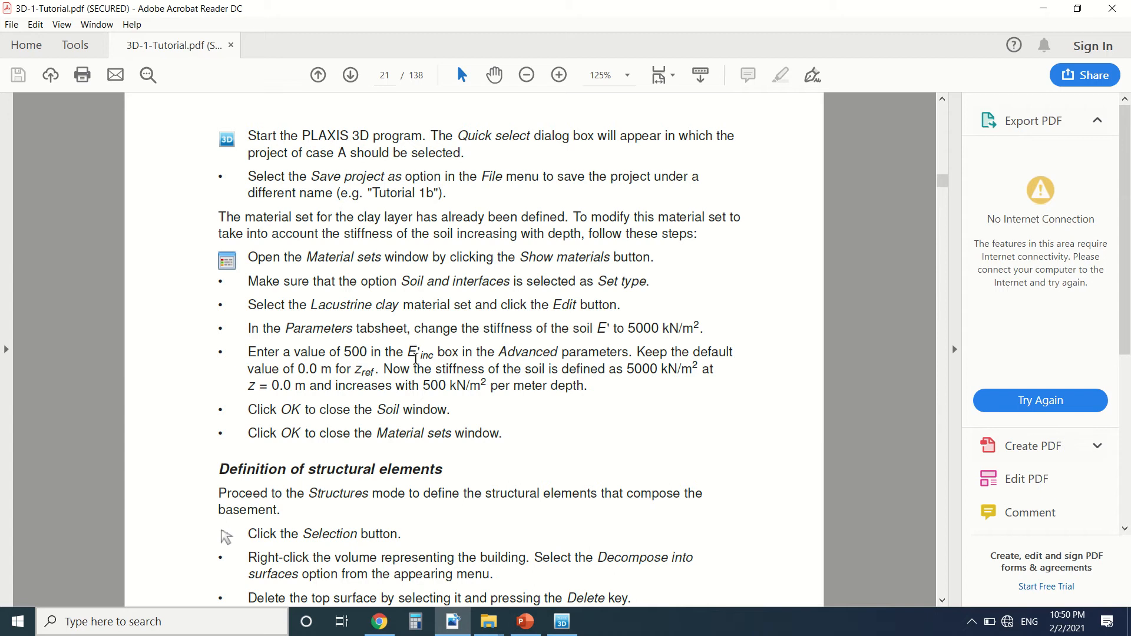
Switch to PLAXIS 3D and set the Lacustrine clay material's E' to 5000 kN/m² and E'inc to 500 kN/m²/m.
click(562, 621)
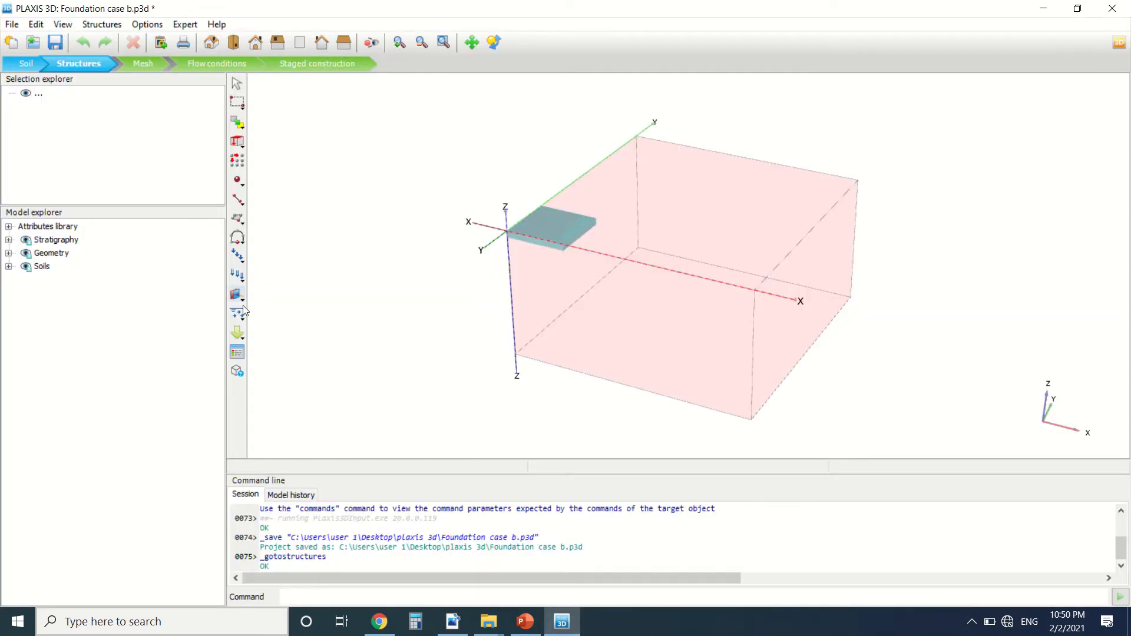
click(239, 354)
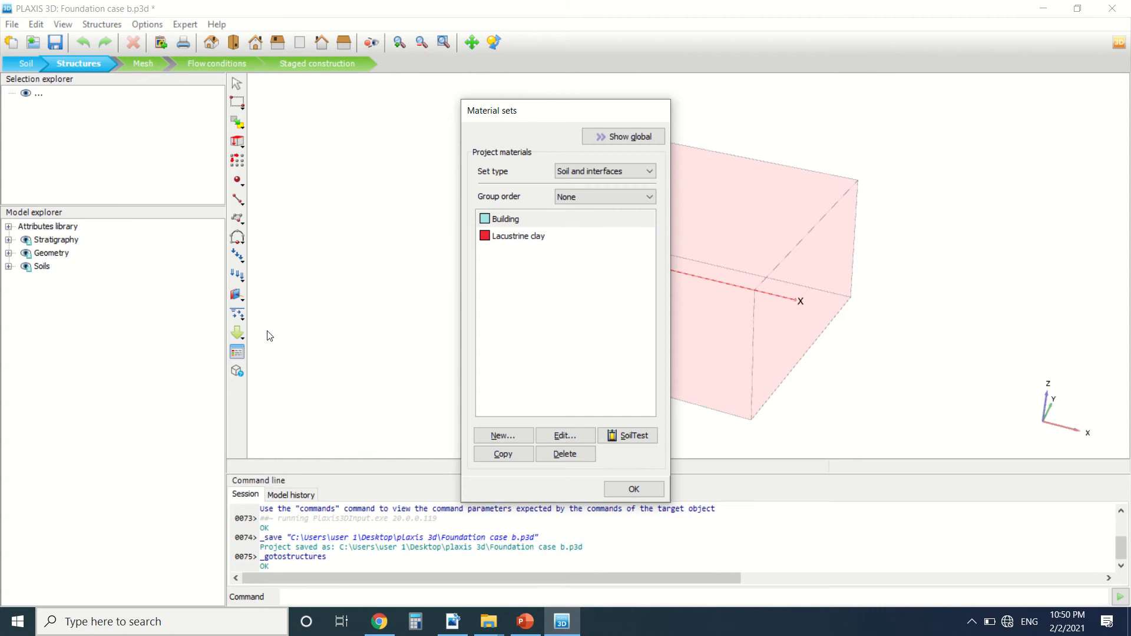
click(512, 237)
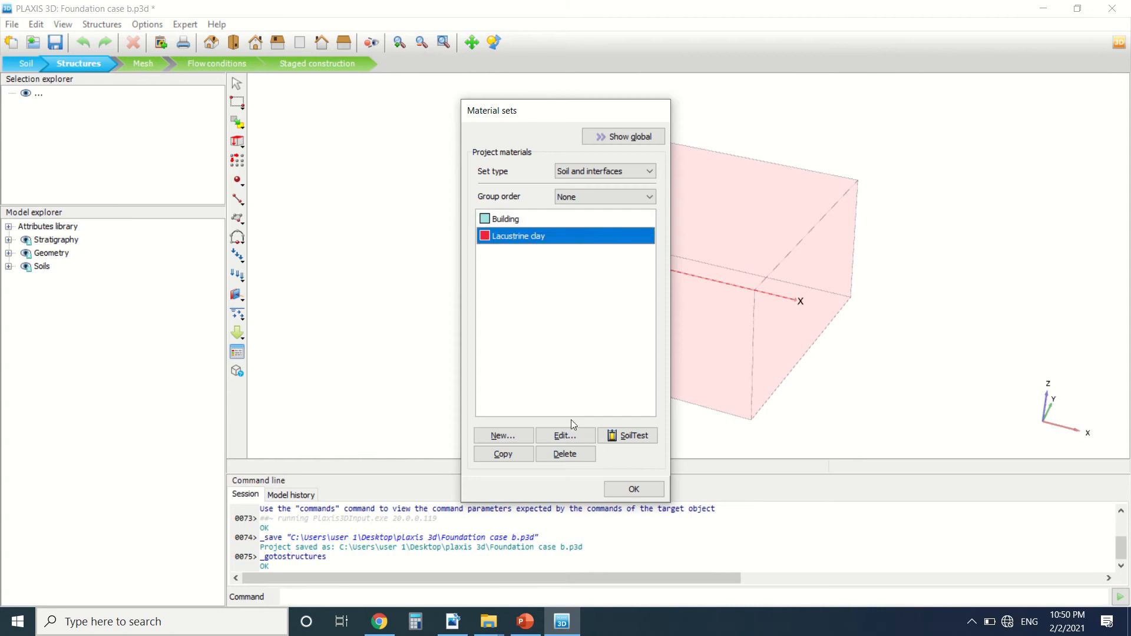
click(565, 436)
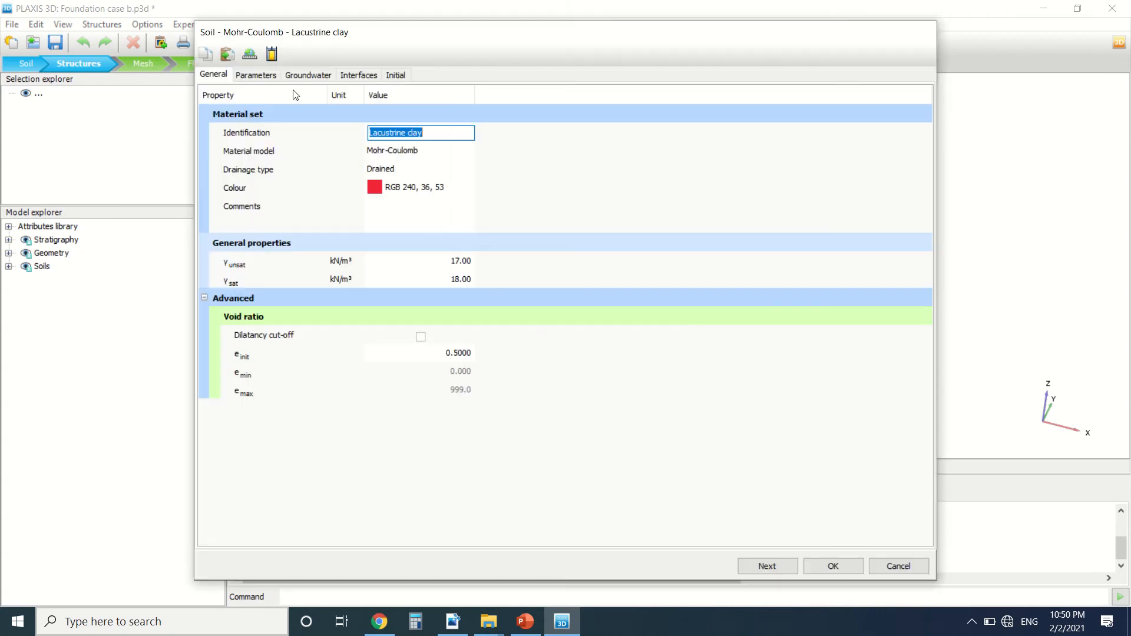
click(267, 80)
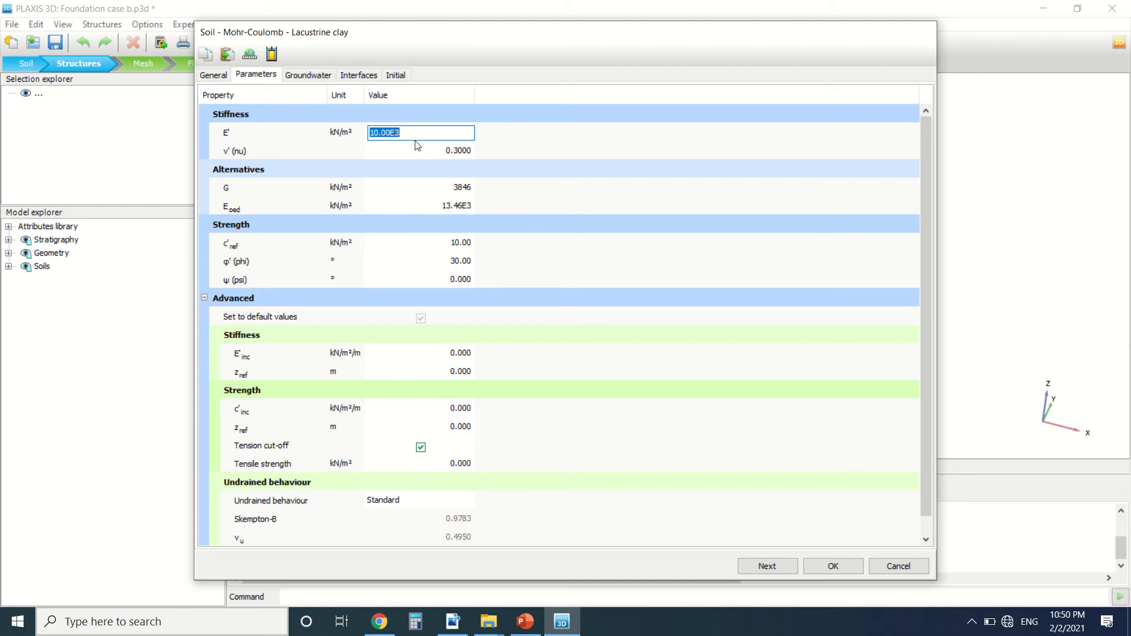
text(5000)
click(451, 359)
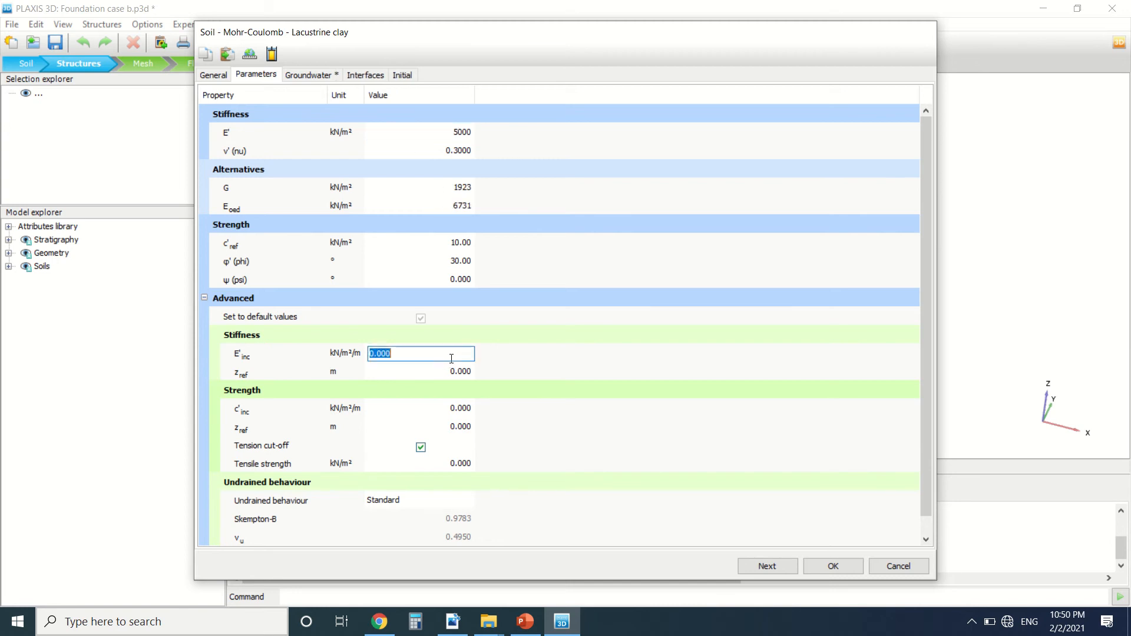
text(5)
click(848, 568)
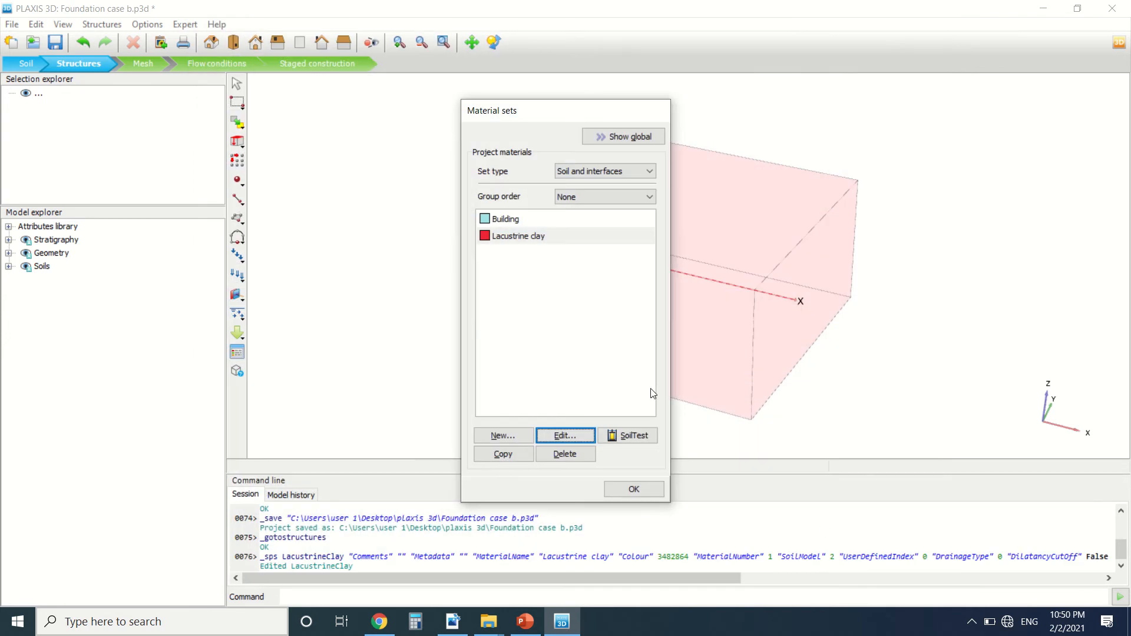
click(634, 488)
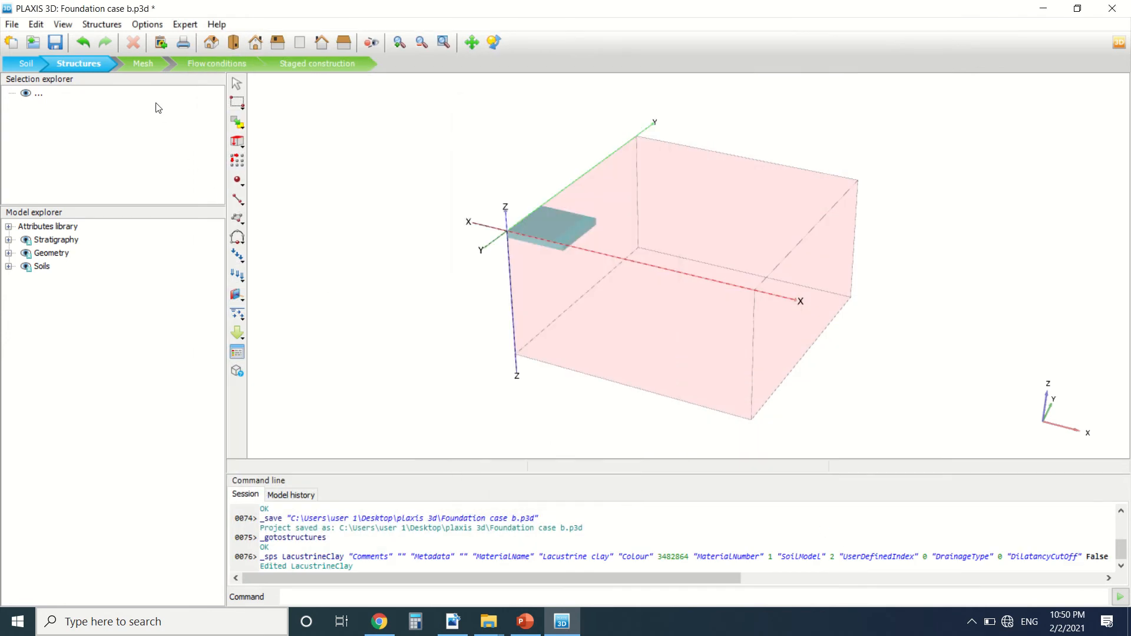
Examine the tutorial's section on defining the basement's structural elements in Acrobat Reader.
click(453, 622)
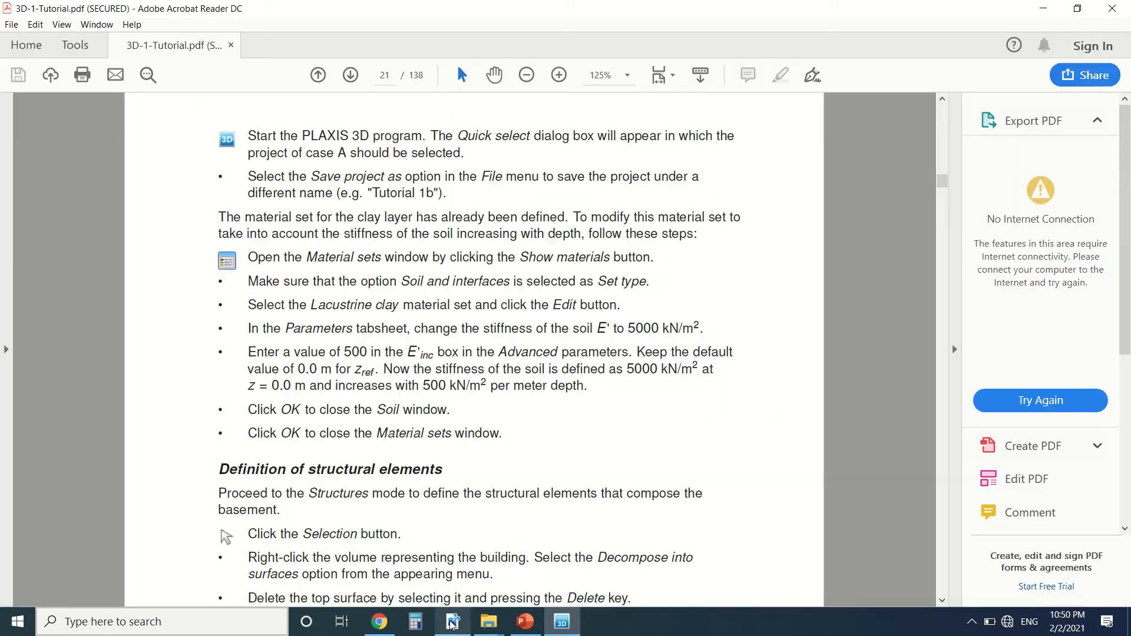
scroll(412, 405, down, 4)
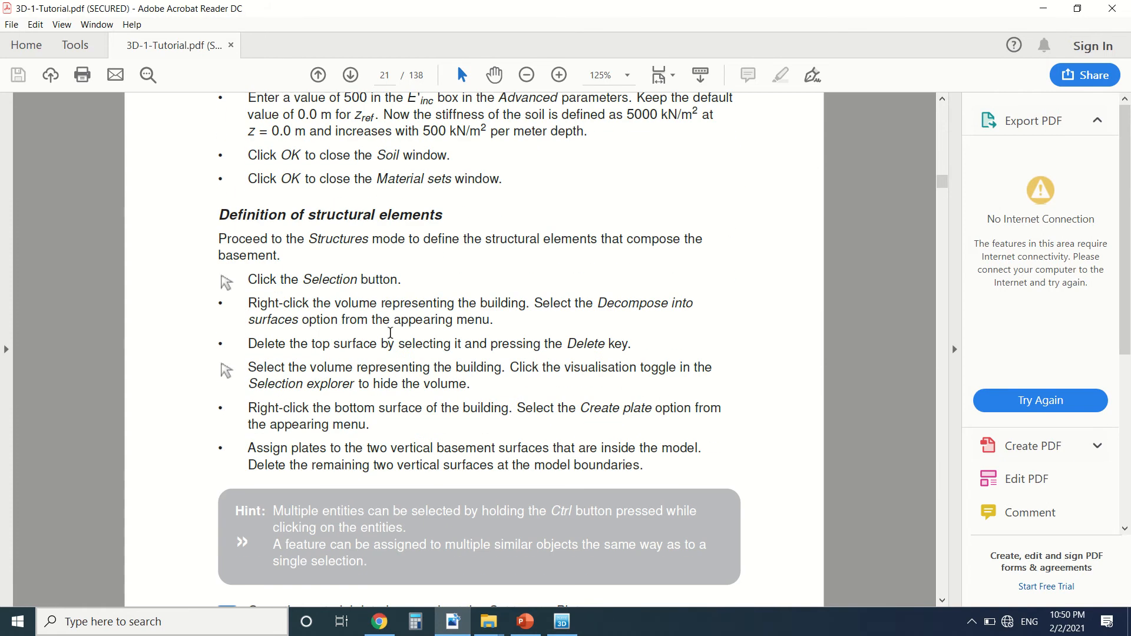
scroll(388, 325, up, 3)
scroll(388, 325, down, 15)
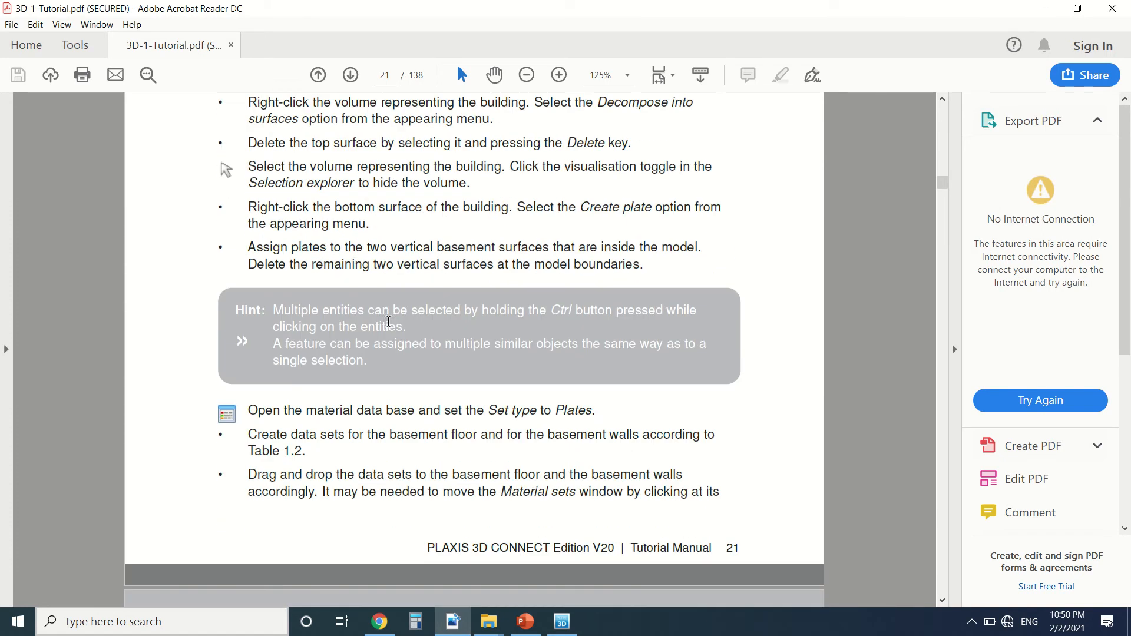
scroll(390, 324, down, 3)
scroll(391, 320, up, 12)
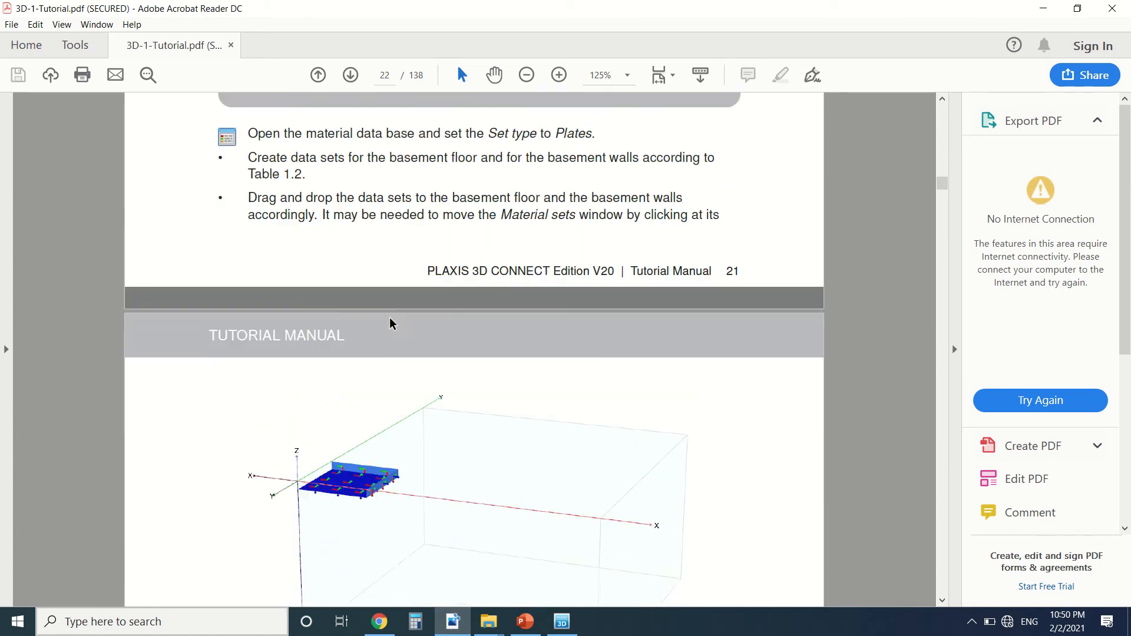
scroll(392, 307, up, 1)
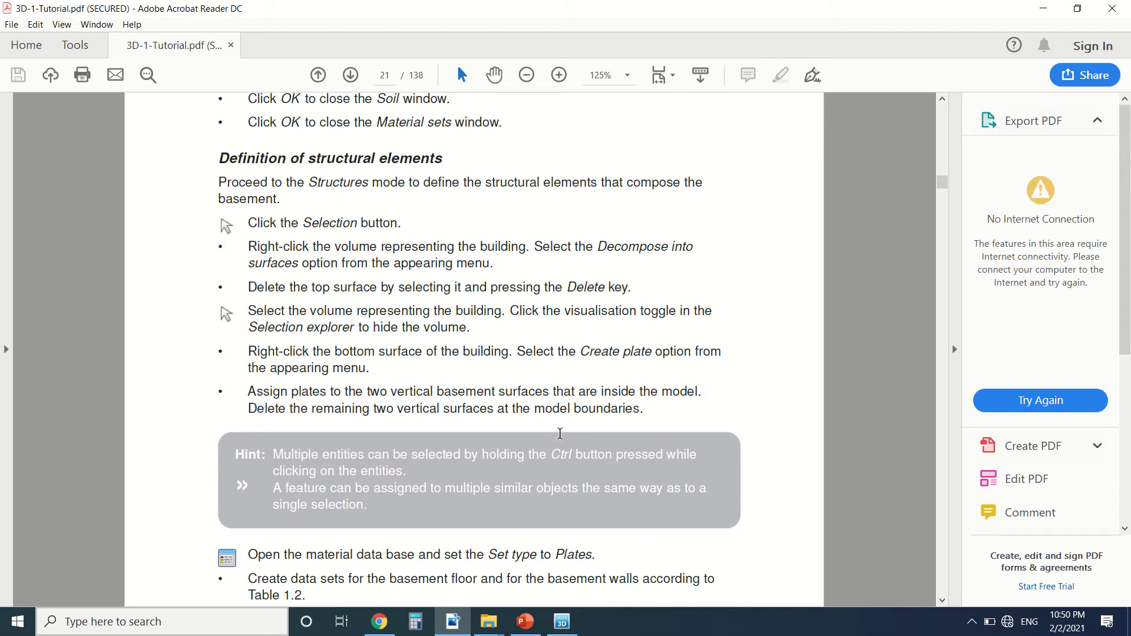
Switch to PLAXIS 3D, decompose the building volume into surfaces and delete its top surface.
click(561, 622)
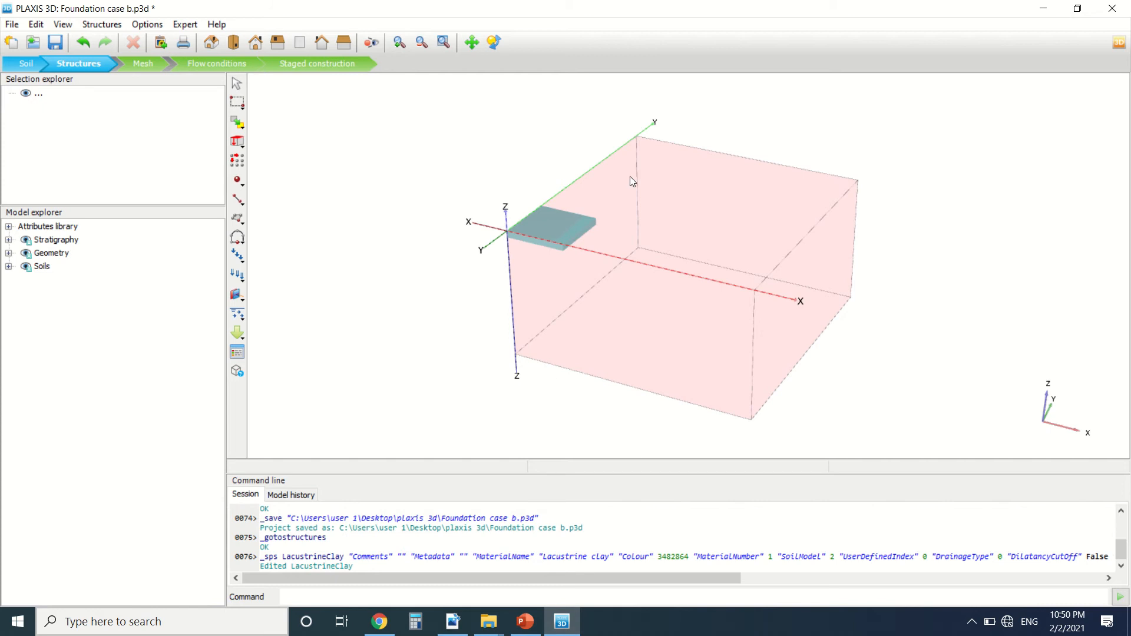
scroll(585, 233, up, 2)
click(573, 228)
right_click(571, 225)
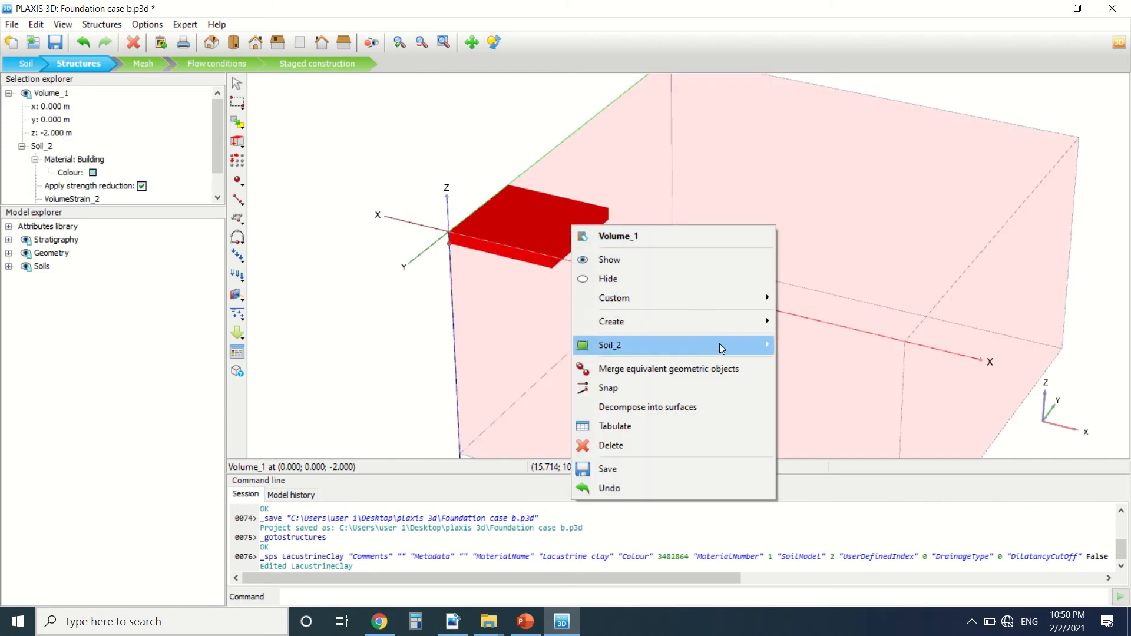
click(711, 405)
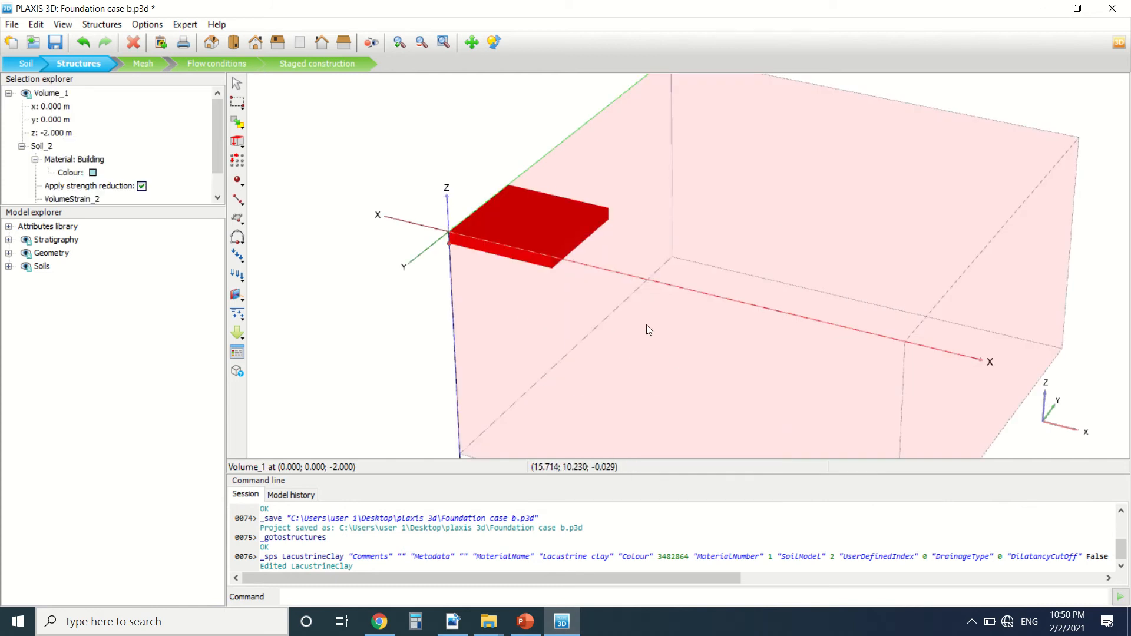
click(551, 231)
key(Delete)
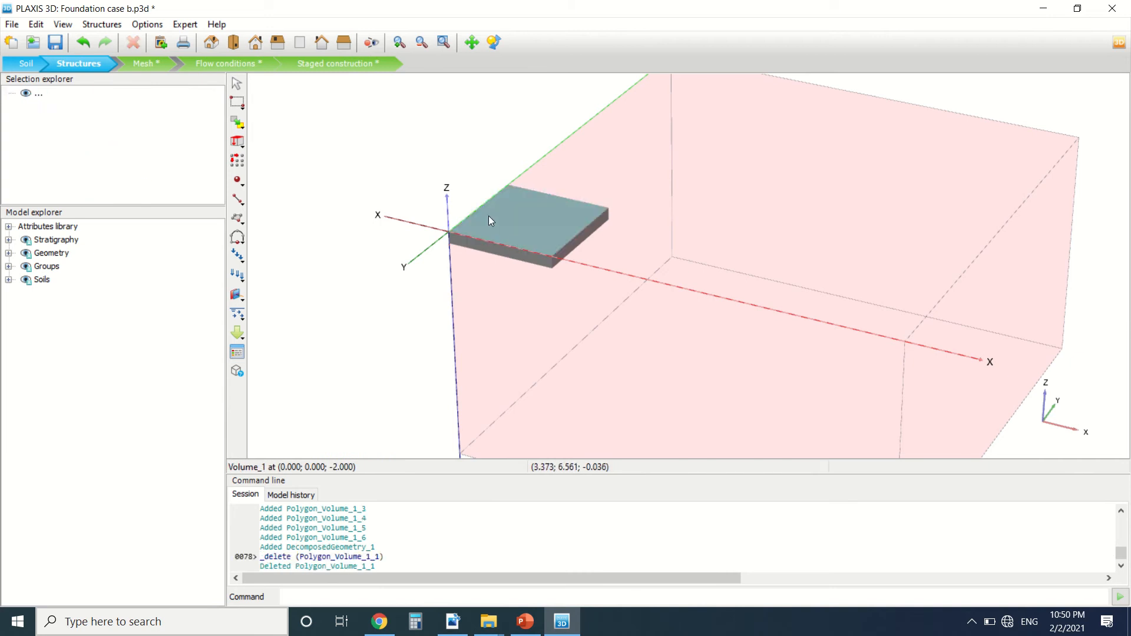
Delete the building volume and the two vertical basement surfaces lying on the model boundaries.
scroll(489, 215, up, 2)
click(494, 230)
key(Delete)
click(471, 221)
key(Delete)
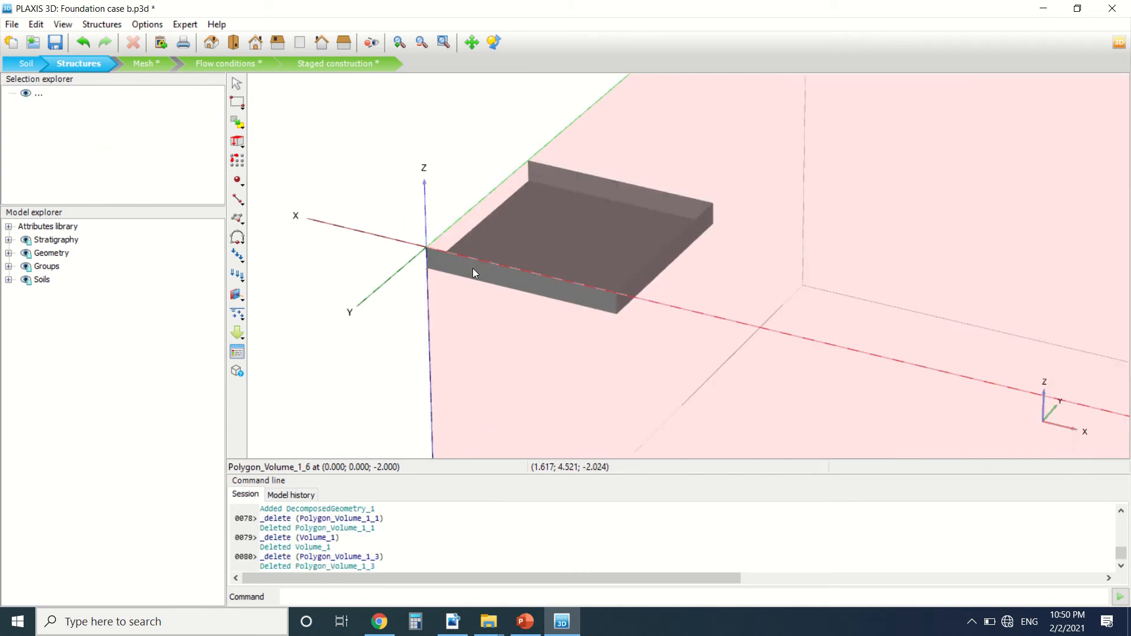
click(474, 273)
key(Delete)
Intersect and recluster the basement's bottom surface with its two remaining vertical surfaces.
click(535, 232)
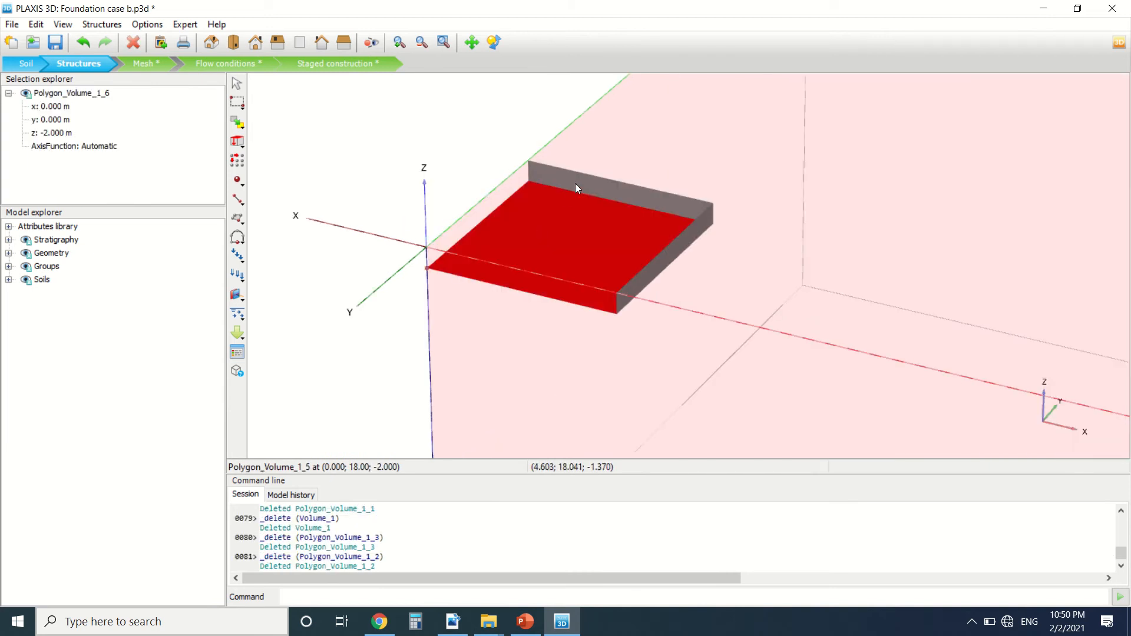
ctrl+click(576, 183)
ctrl+click(683, 245)
right_click(682, 239)
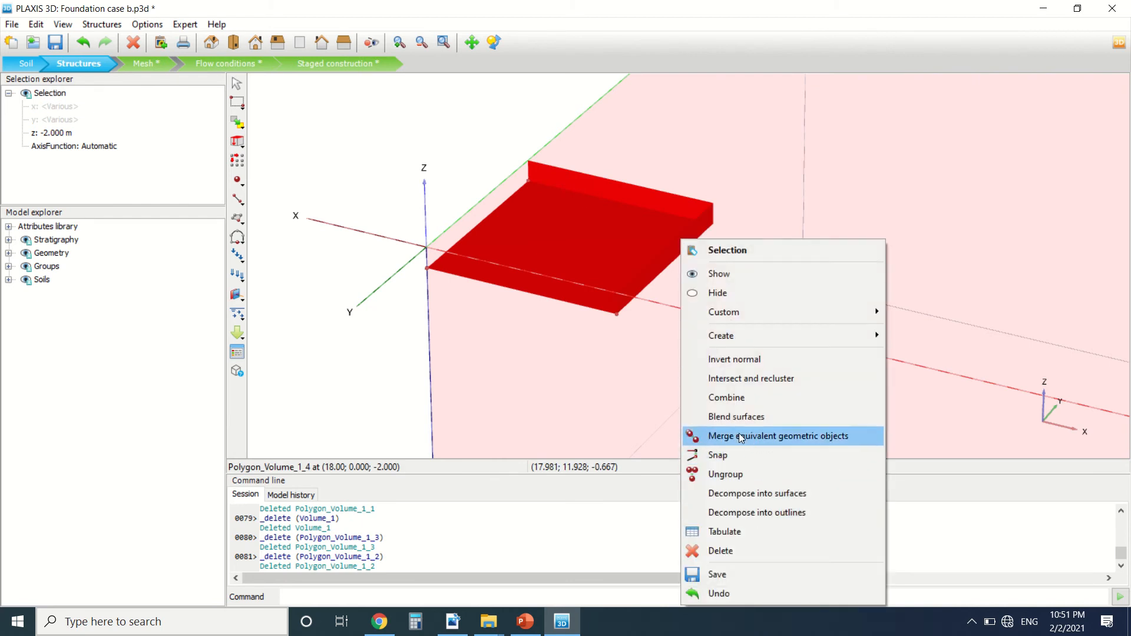
click(772, 381)
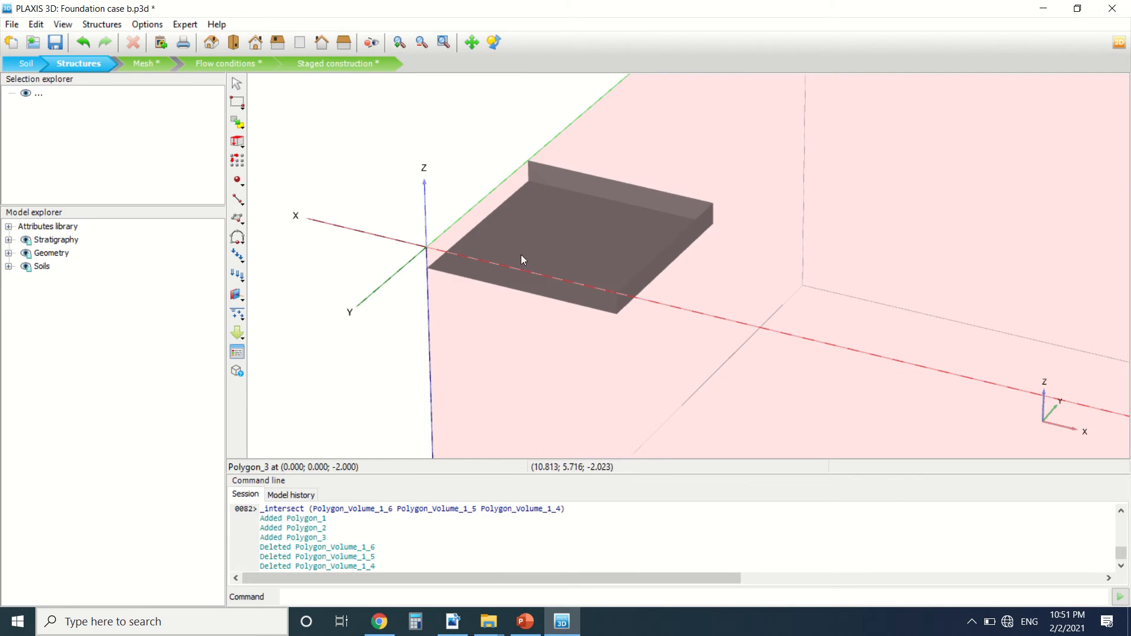
Examine the tutorial's plate creation instructions, Figure 1.18 and Table 1.2 in Acrobat Reader.
click(453, 622)
scroll(389, 380, down, 2)
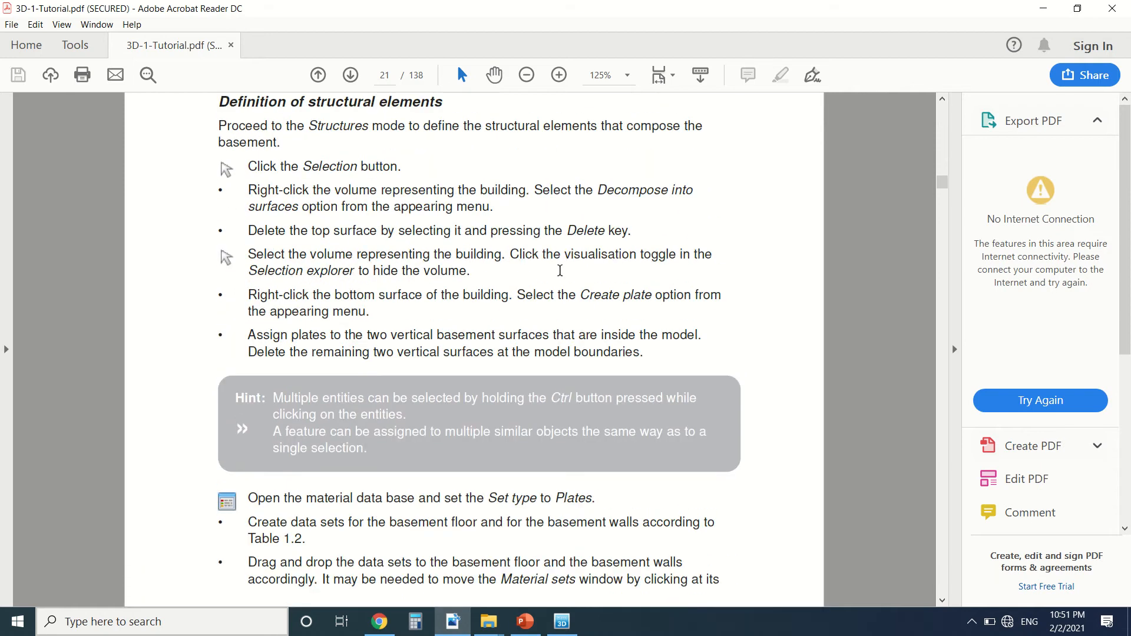
scroll(451, 288, down, 2)
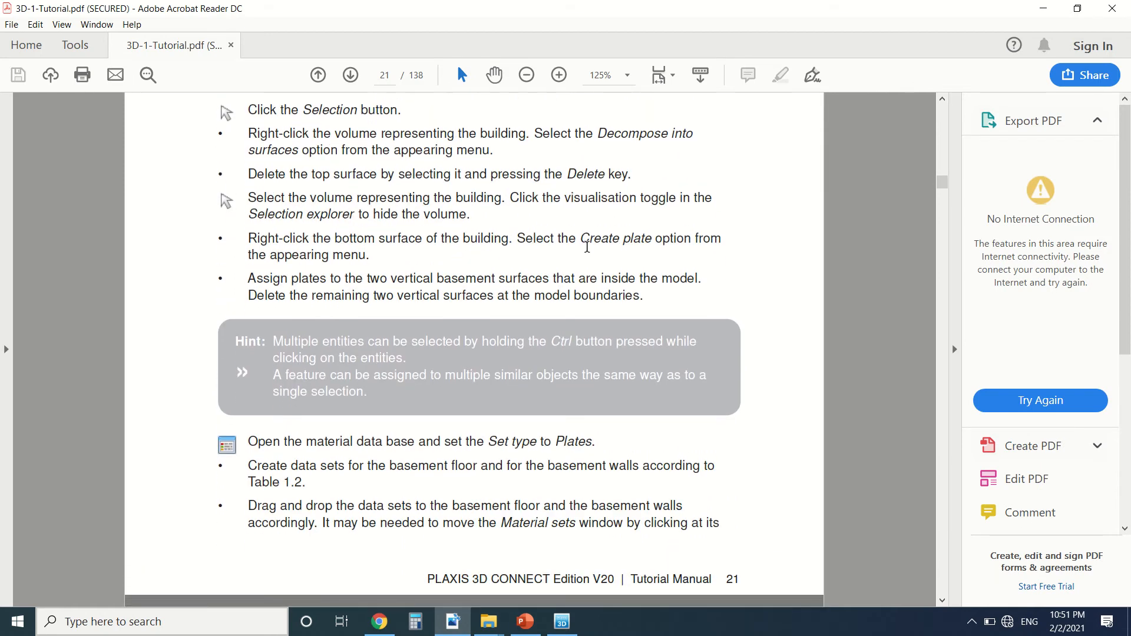
scroll(270, 288, down, 16)
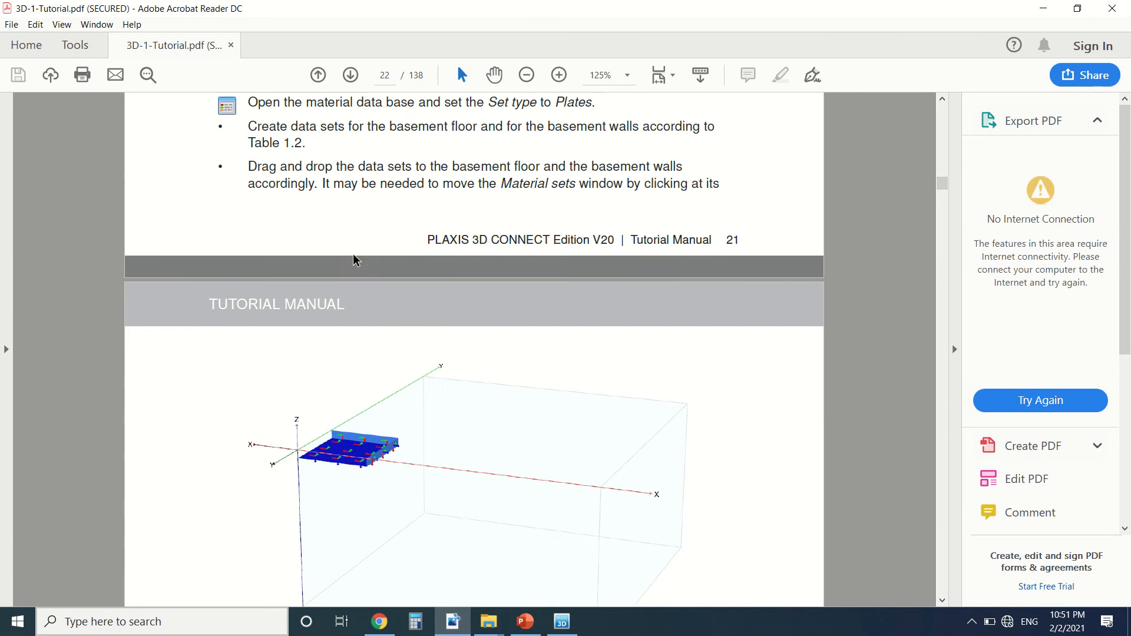
scroll(352, 254, down, 3)
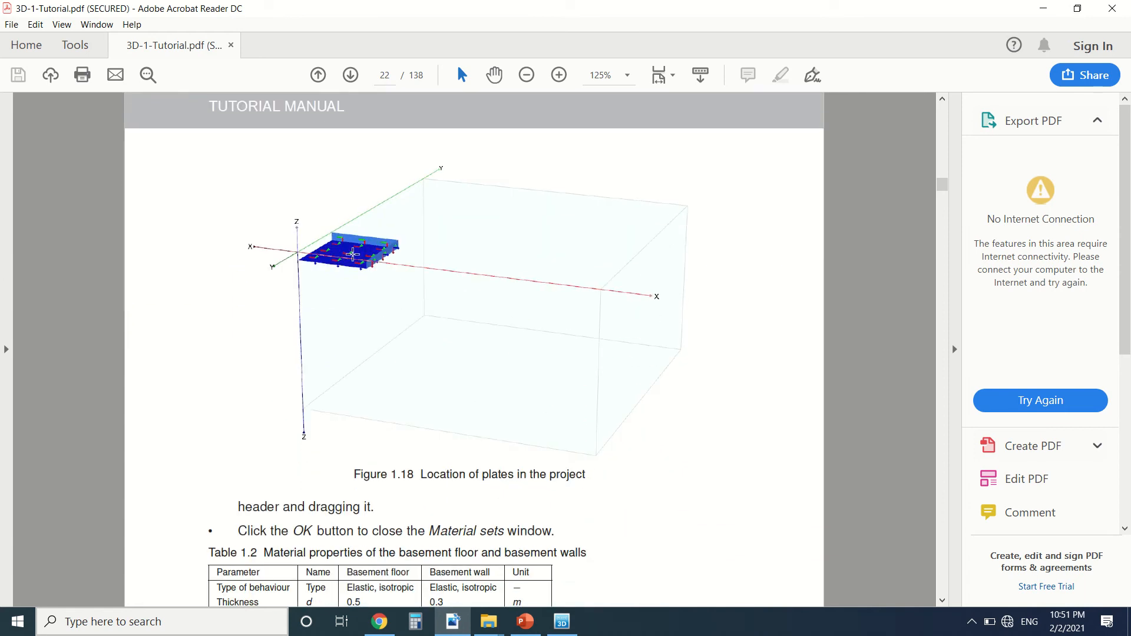
scroll(353, 254, down, 9)
Switch to PLAXIS 3D and create a plate on the basement's bottom surface.
click(562, 622)
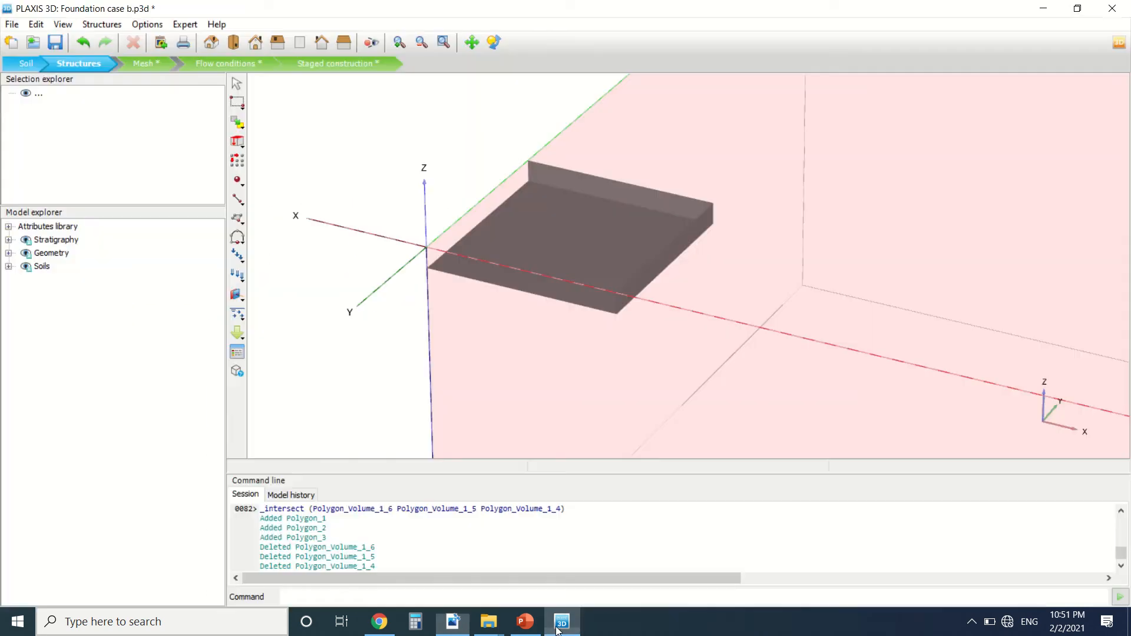
click(579, 222)
right_click(582, 227)
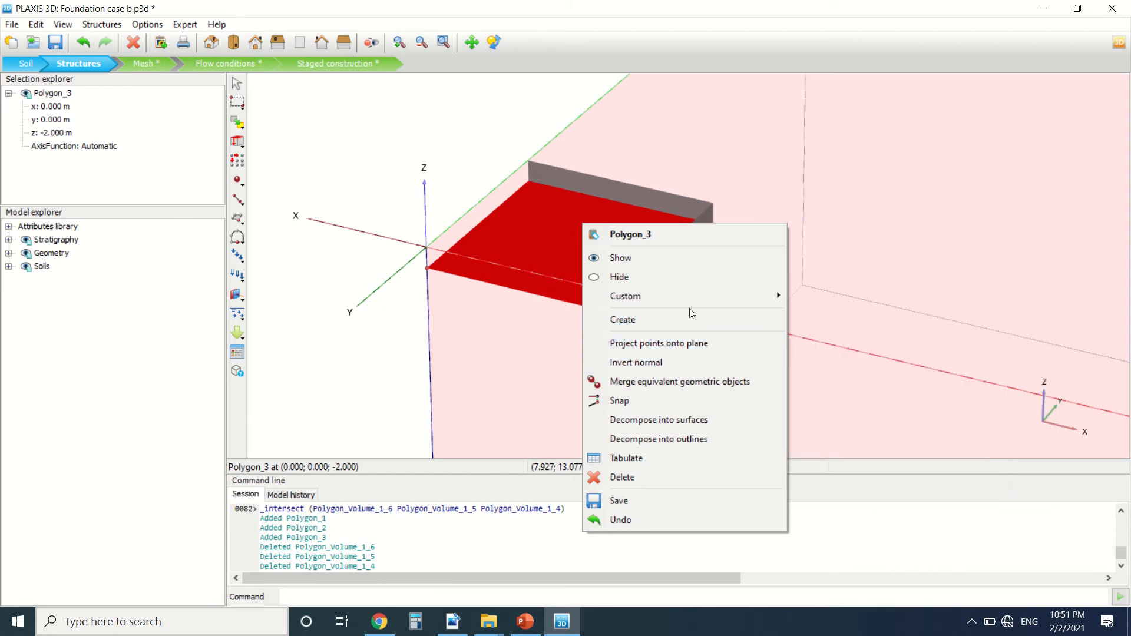
mouse_move(699, 321)
click(834, 321)
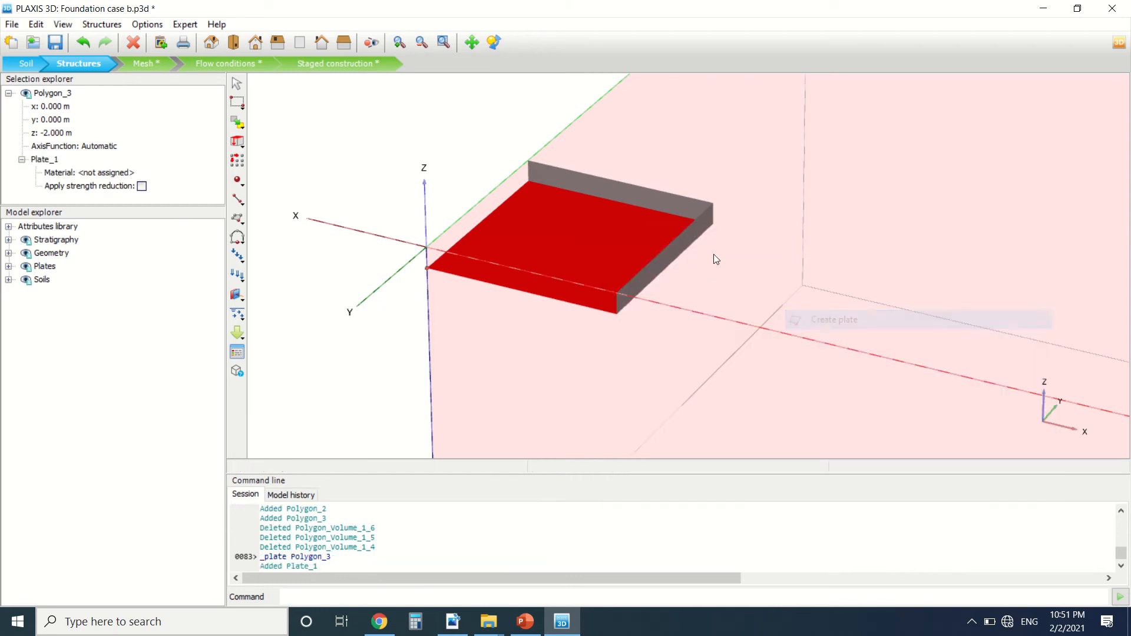
Create a plate on each of the two vertical basement surfaces inside the model.
right_click(686, 209)
mouse_move(781, 312)
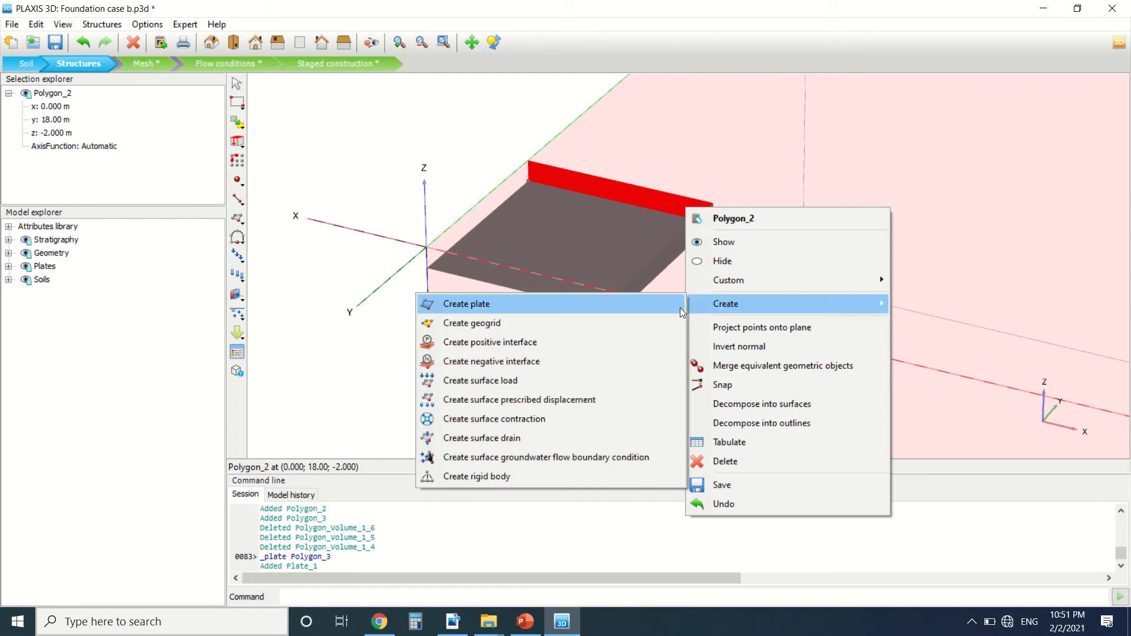
click(678, 304)
click(659, 259)
right_click(658, 259)
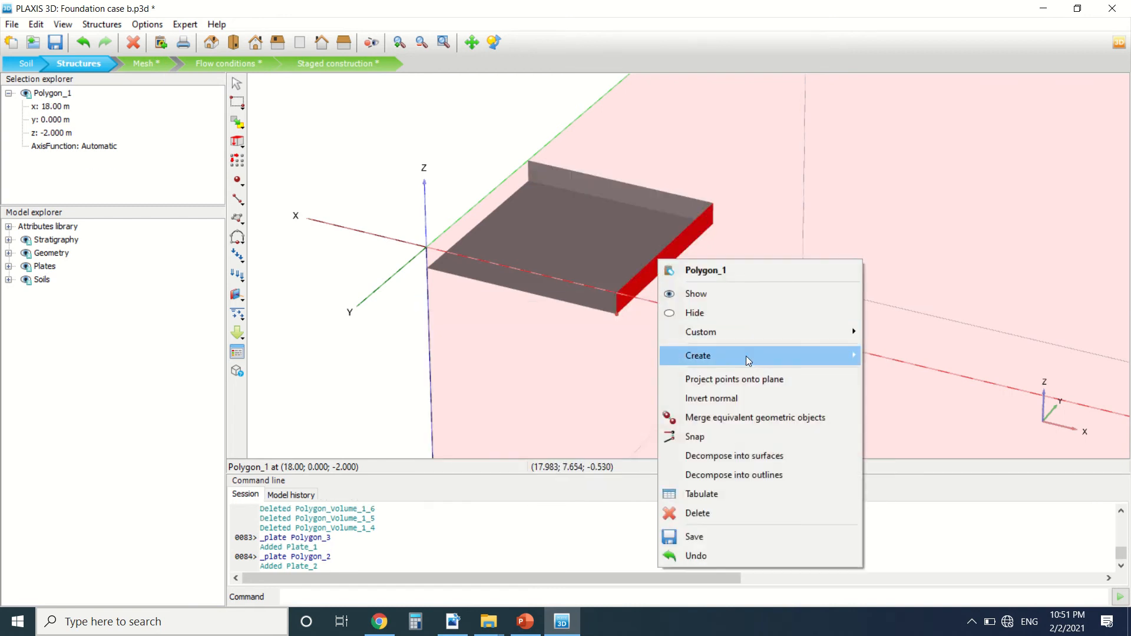
mouse_move(794, 357)
click(884, 357)
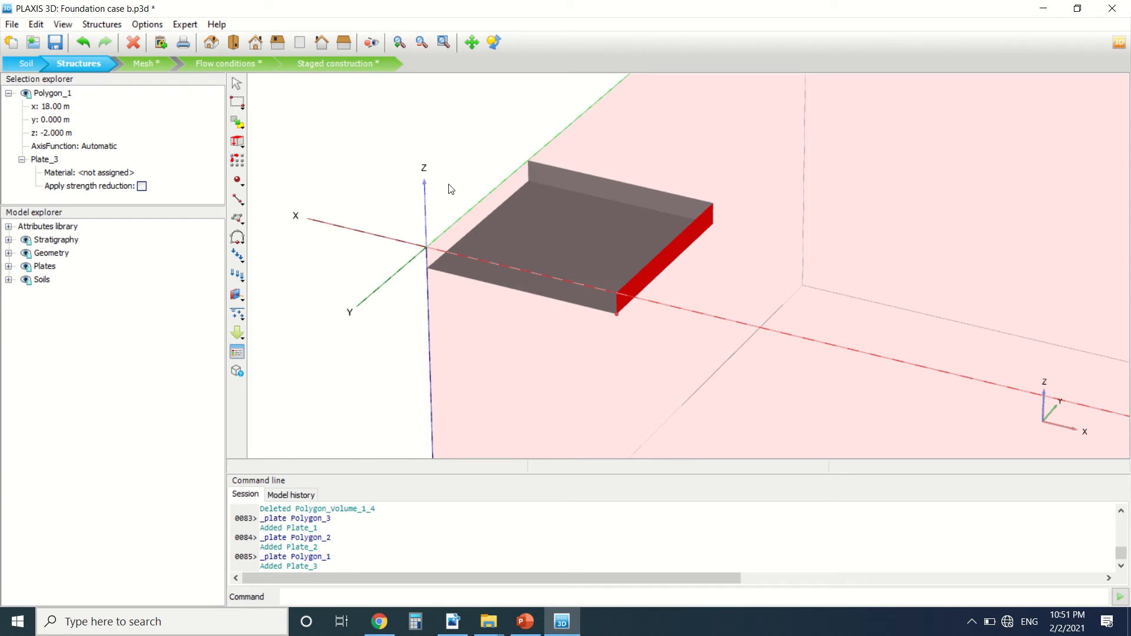
Check the basement floor and wall properties in Table 1.2 in Acrobat Reader, and return to PLAXIS 3D.
click(448, 623)
scroll(352, 386, down, 1)
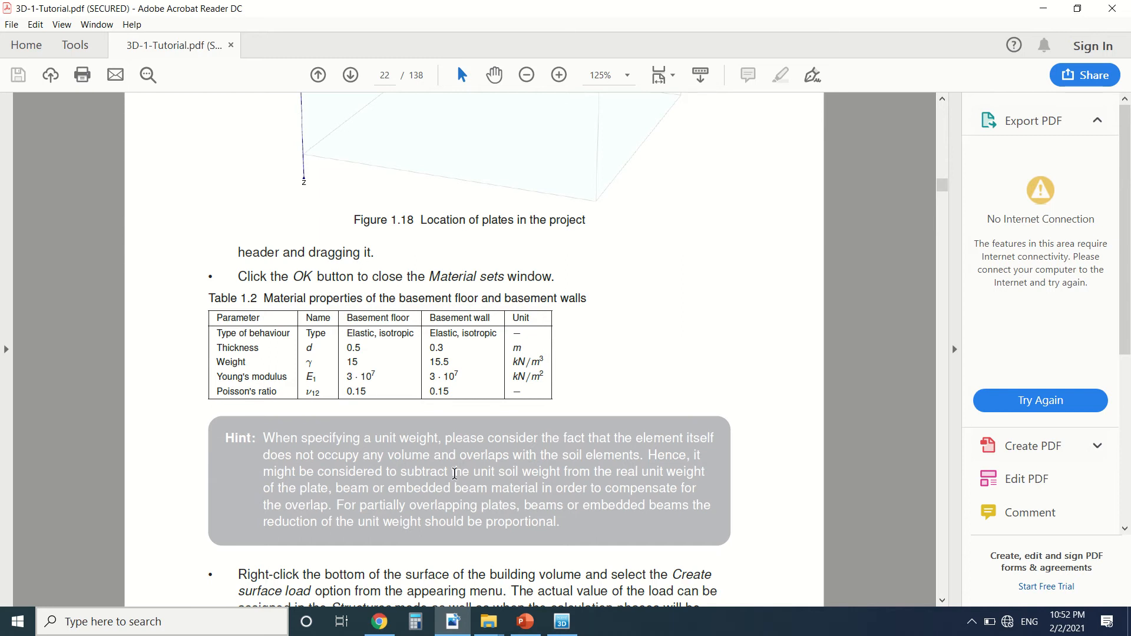
click(562, 621)
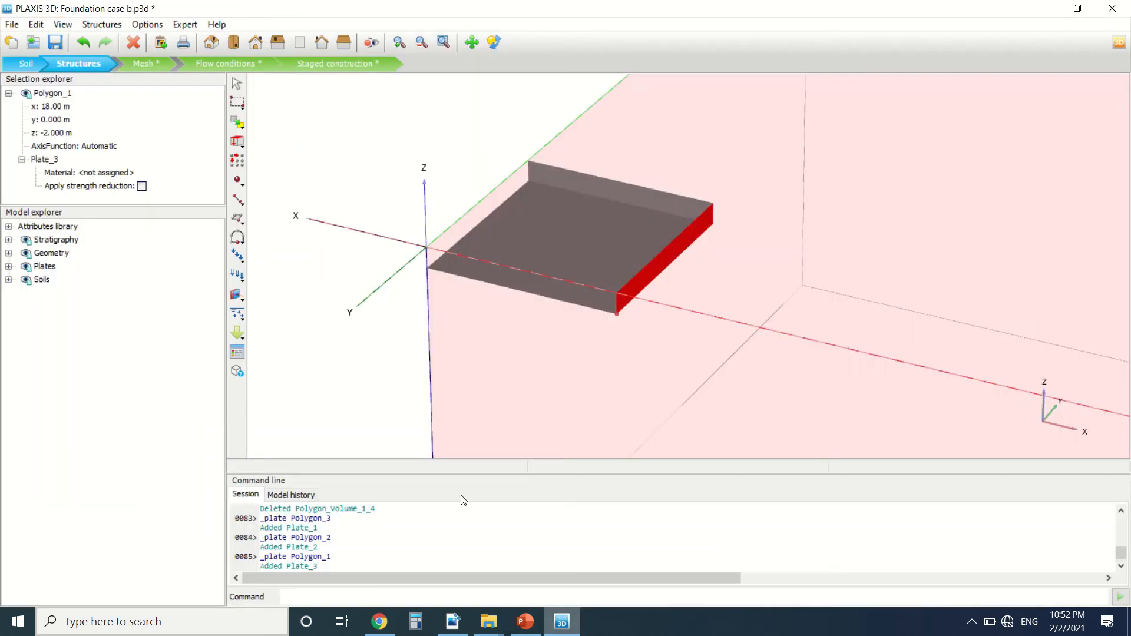
Create a new plate material set with the identification "basement floor".
click(237, 353)
click(607, 171)
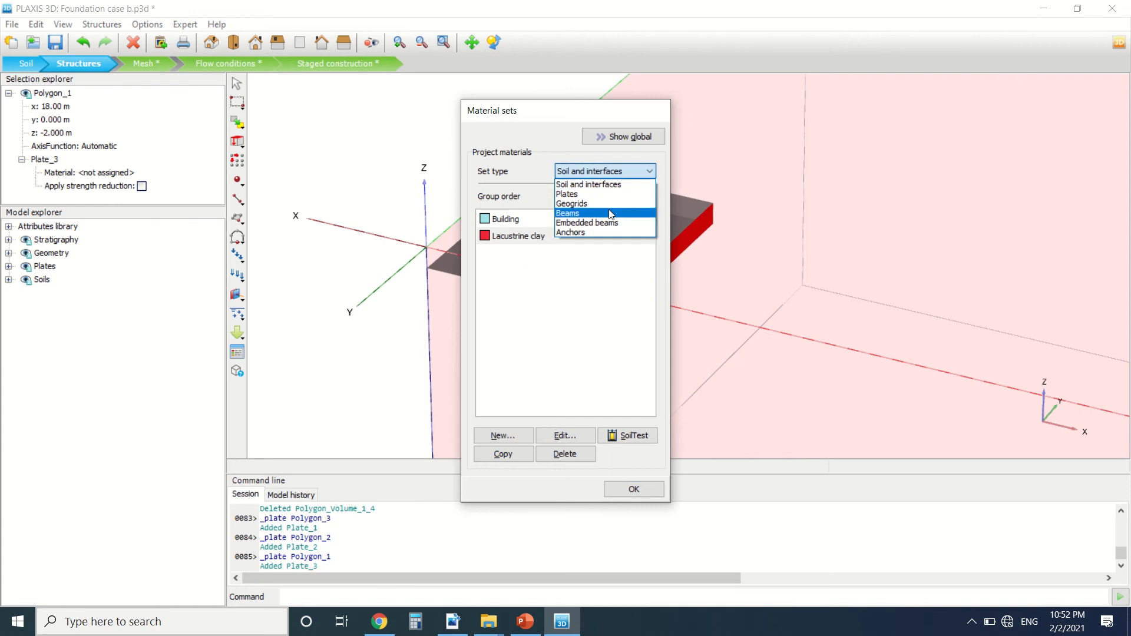
click(606, 194)
click(501, 436)
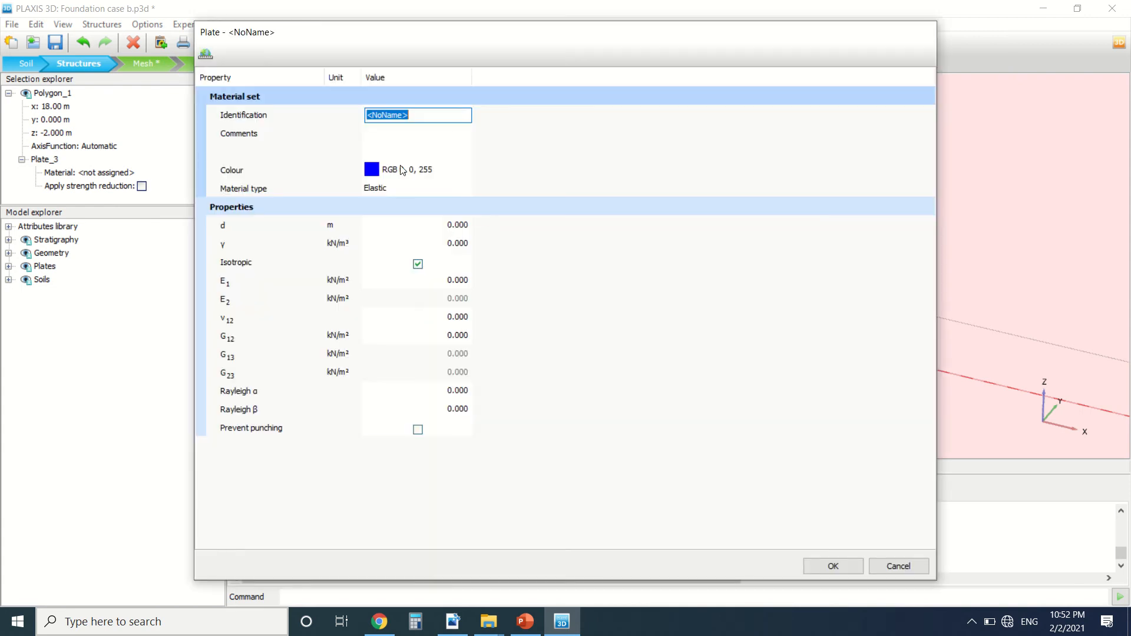
text(basement floor)
click(424, 193)
Set the basement floor material's thickness to 0.5 m, E1 to 30E6 kN/m² and Poisson's ratio to 0.15, and save it.
click(436, 224)
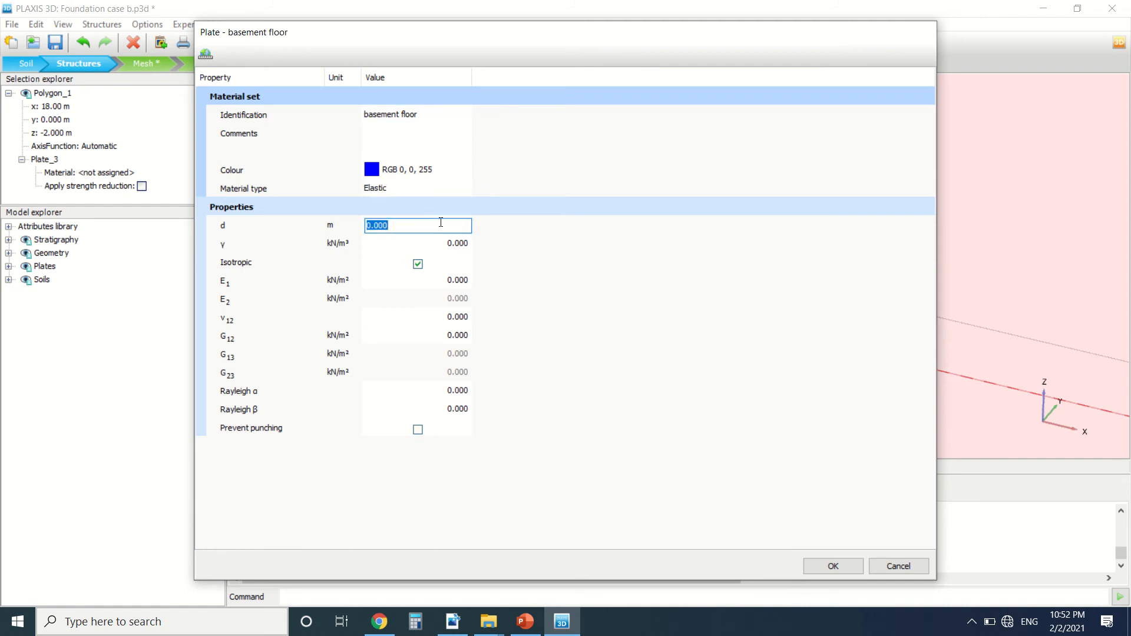
text(0.5)
click(455, 281)
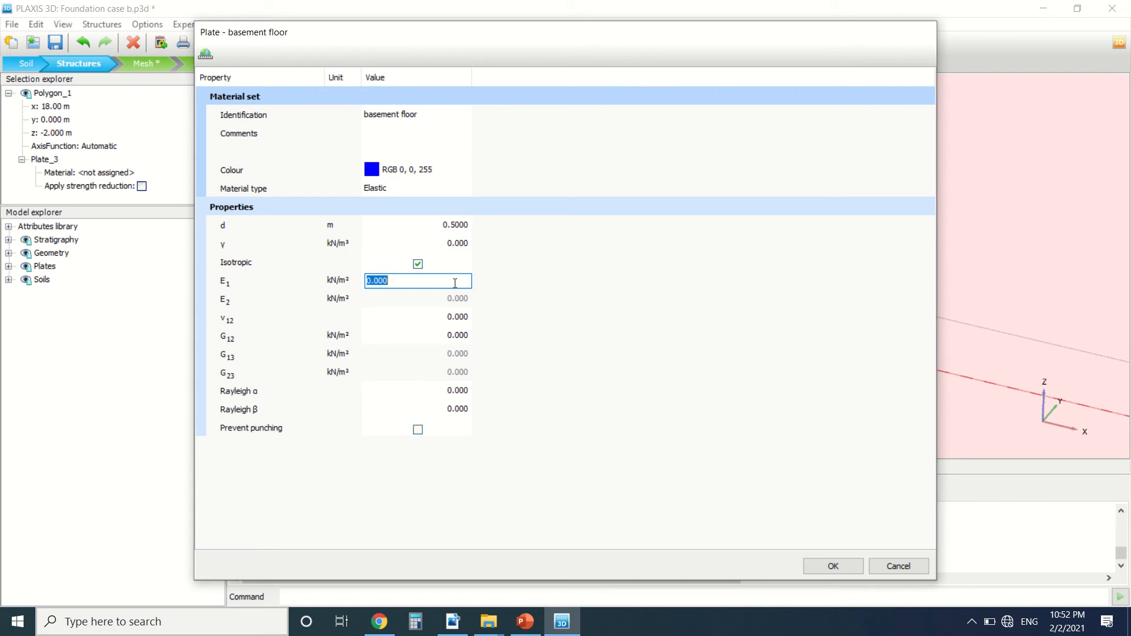
text(2)
click(436, 318)
text(0.15)
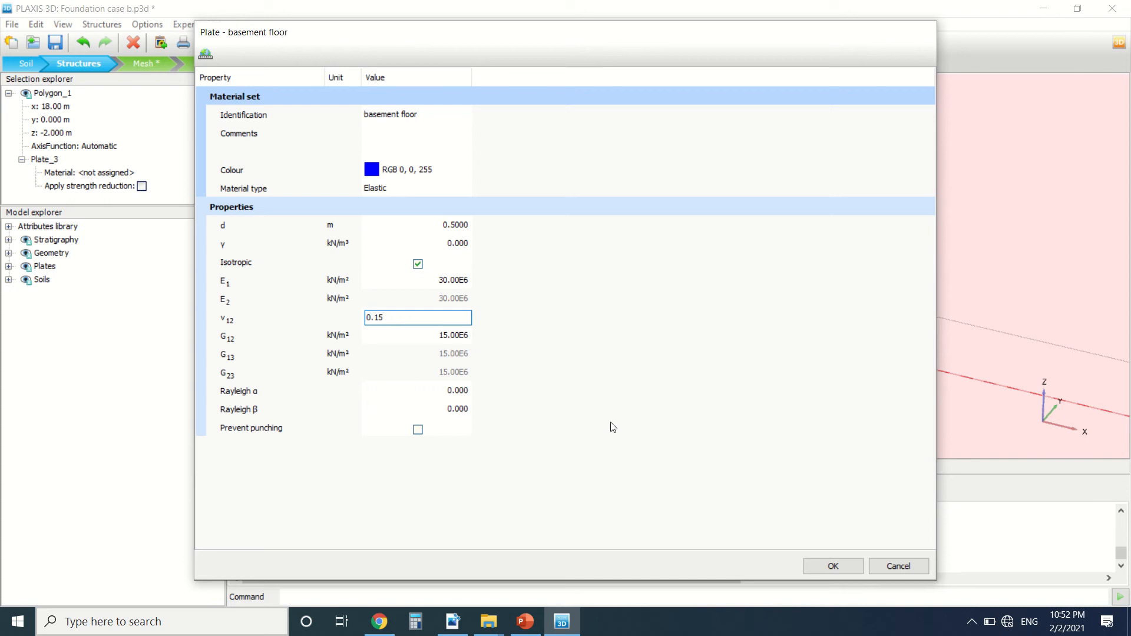
click(834, 566)
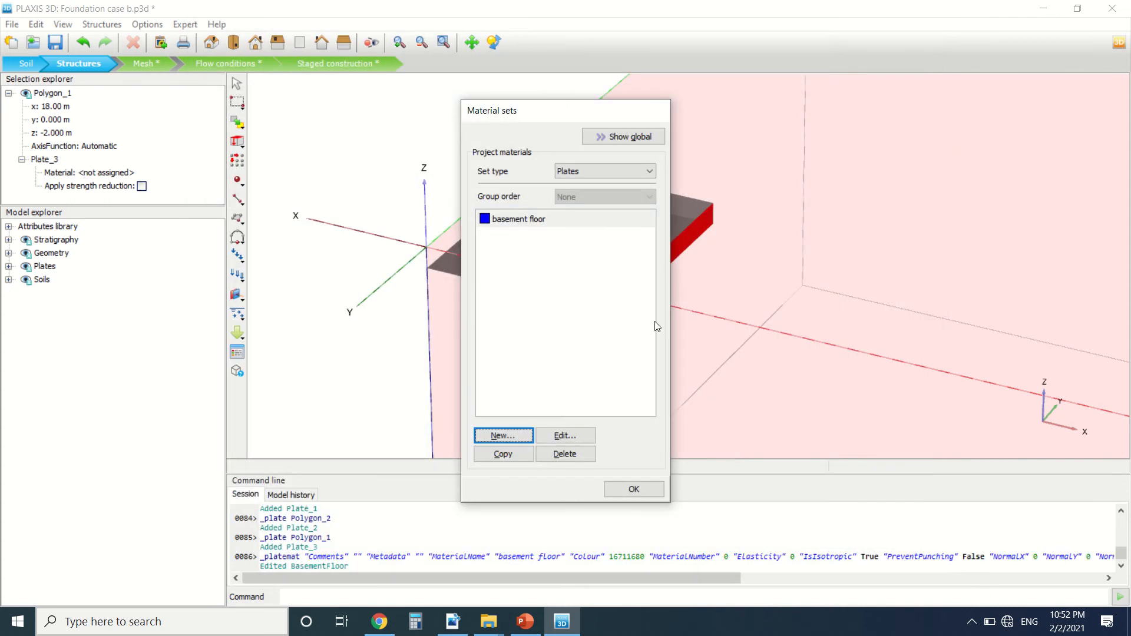
Copy the basement floor material as "basment wall" and colour it red (RGB 242, 54, 60).
click(502, 437)
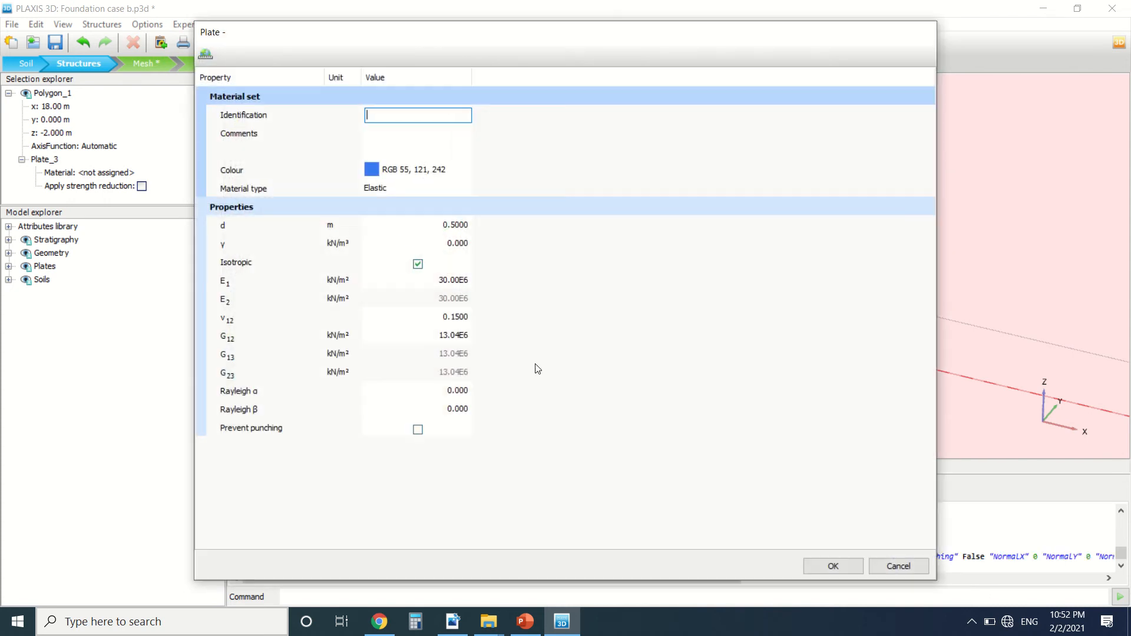
text(basment wall)
click(383, 171)
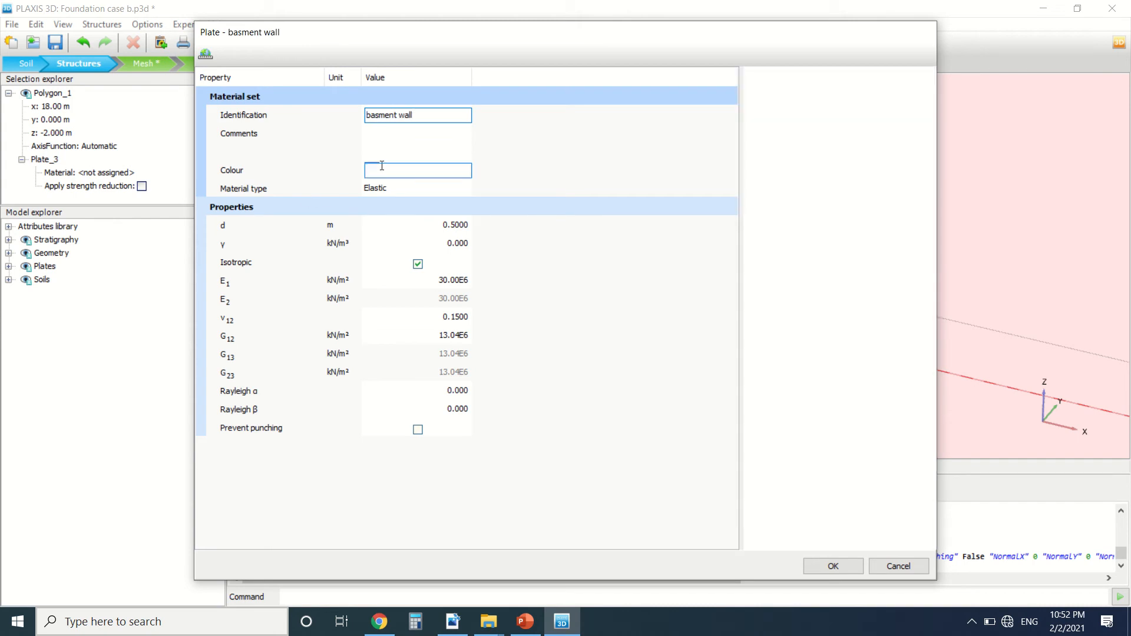
click(837, 255)
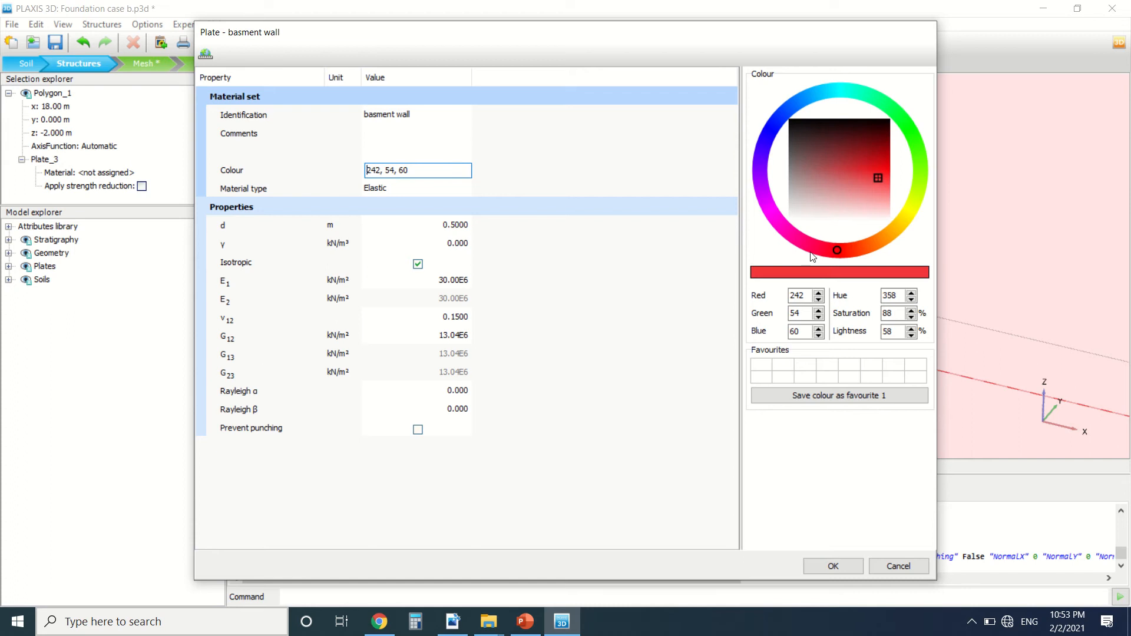
Set the wall material's thickness to 0.3 m and unit weight to 15.5 kN/m³, and save it.
click(467, 231)
text(0)
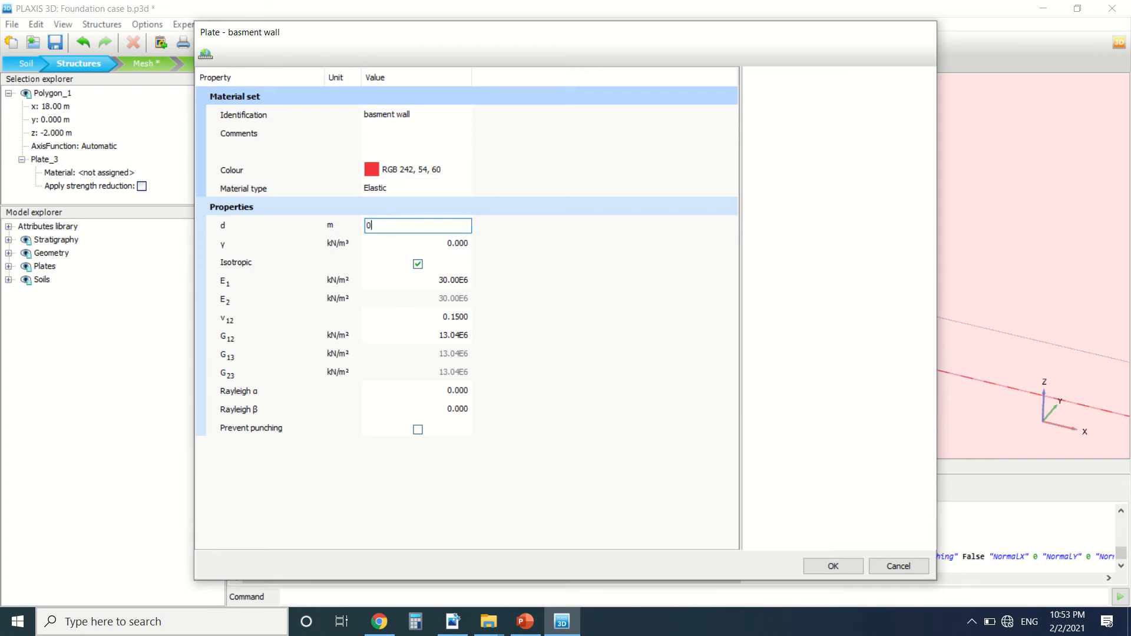
text(.3)
click(459, 245)
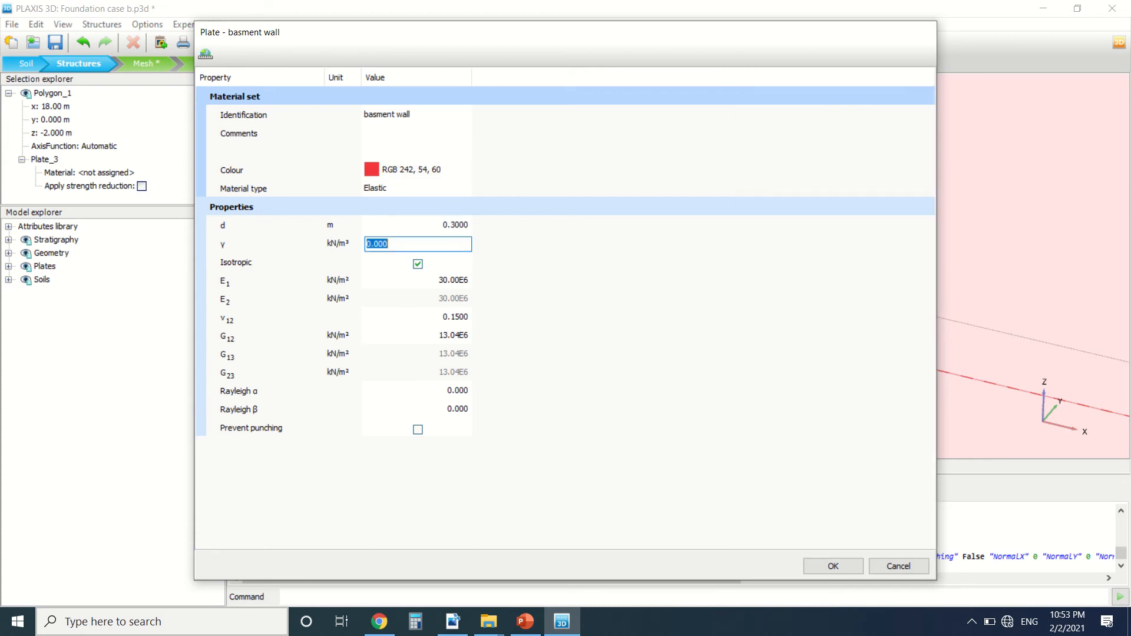
text(15.5)
click(833, 566)
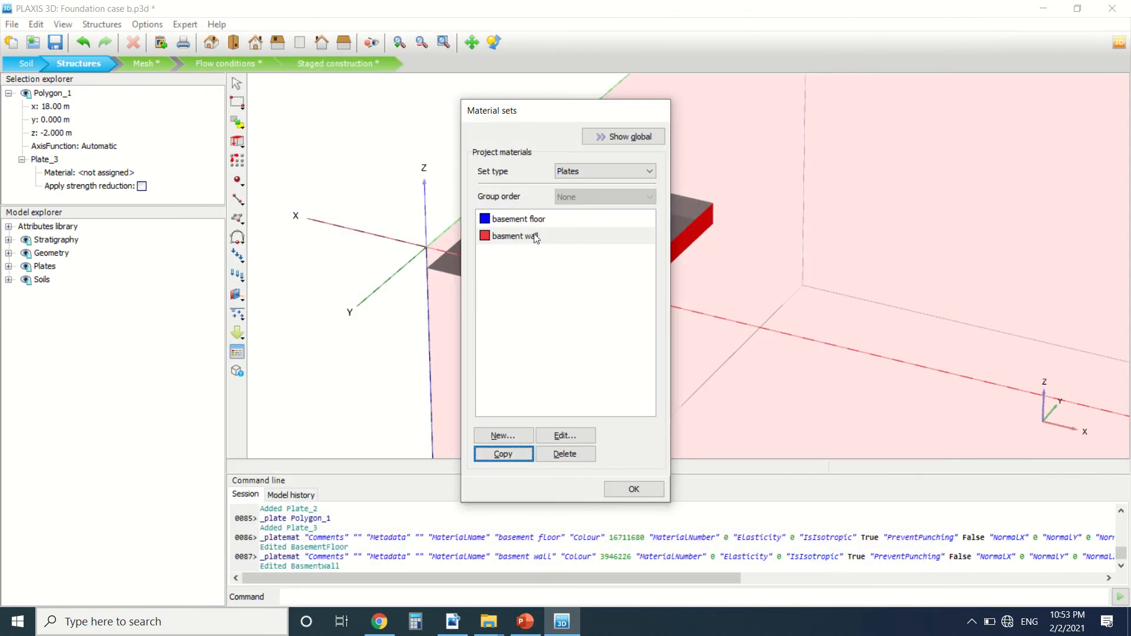
Set the basement floor material's unit weight to 15 kN/m³ and close the material sets.
click(532, 225)
click(566, 436)
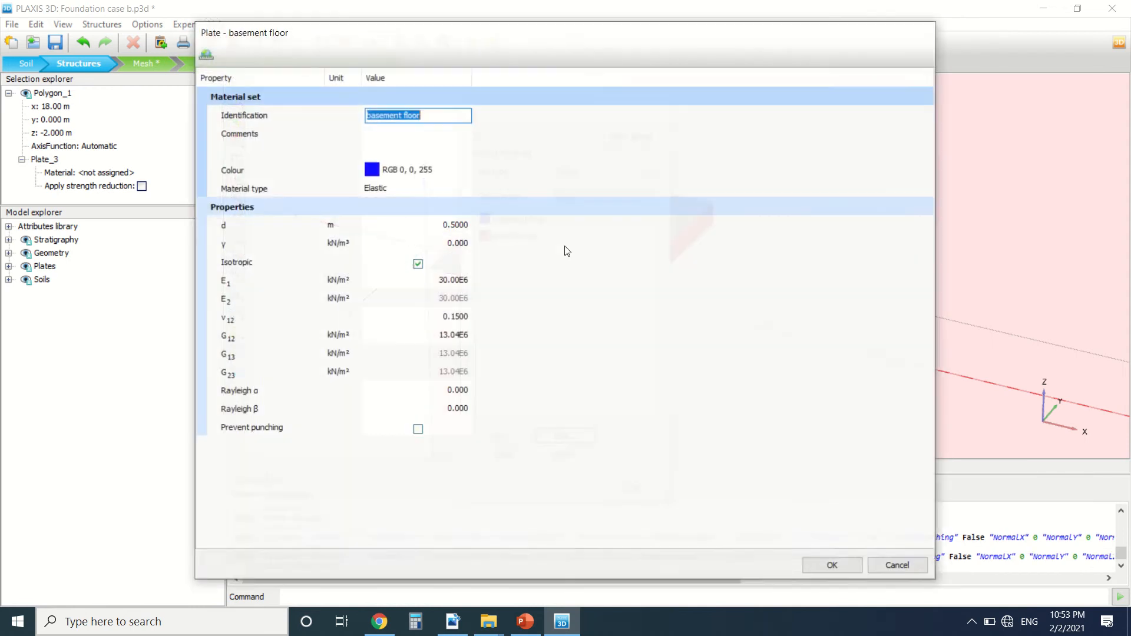
click(418, 244)
text(1)
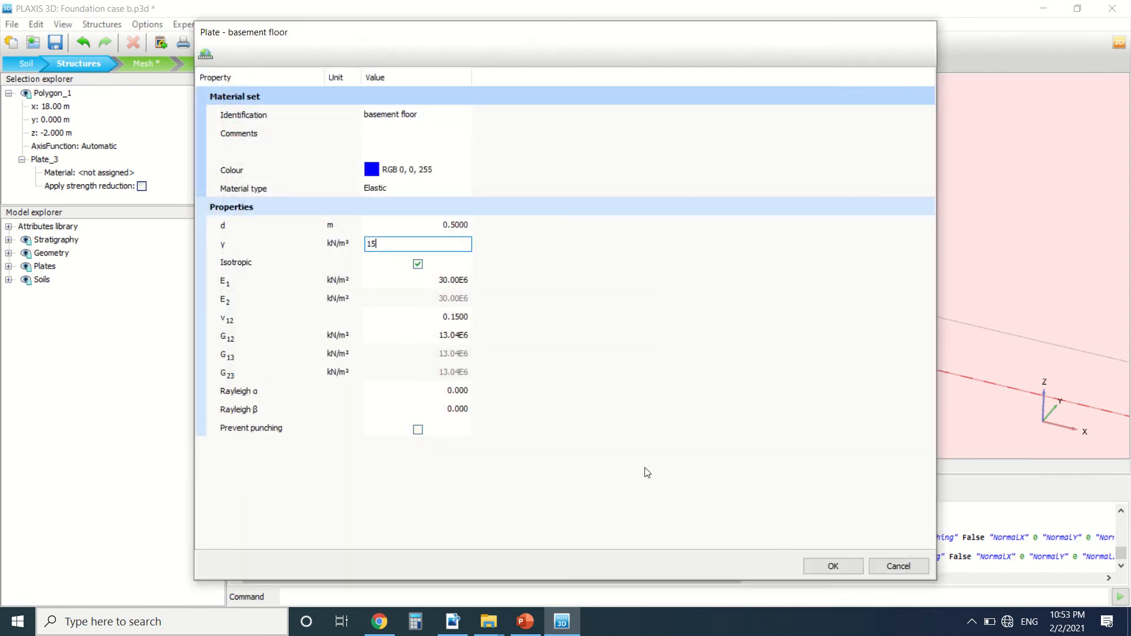
text(5)
click(822, 566)
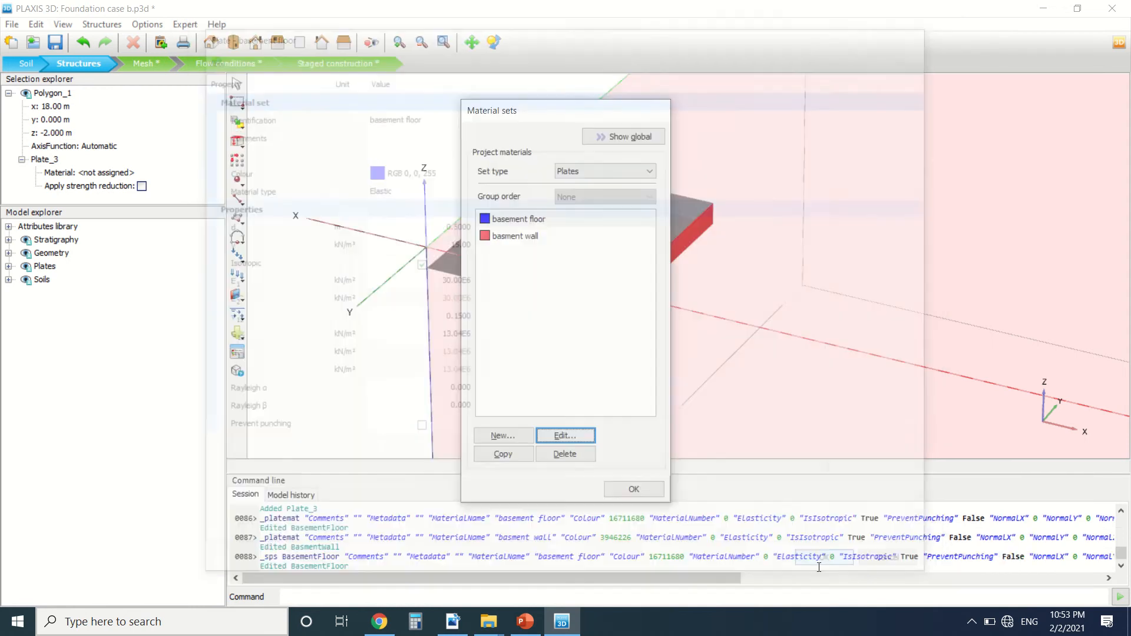
click(613, 488)
Assign the basement floor material to the plate on the basement's bottom surface.
right_click(566, 226)
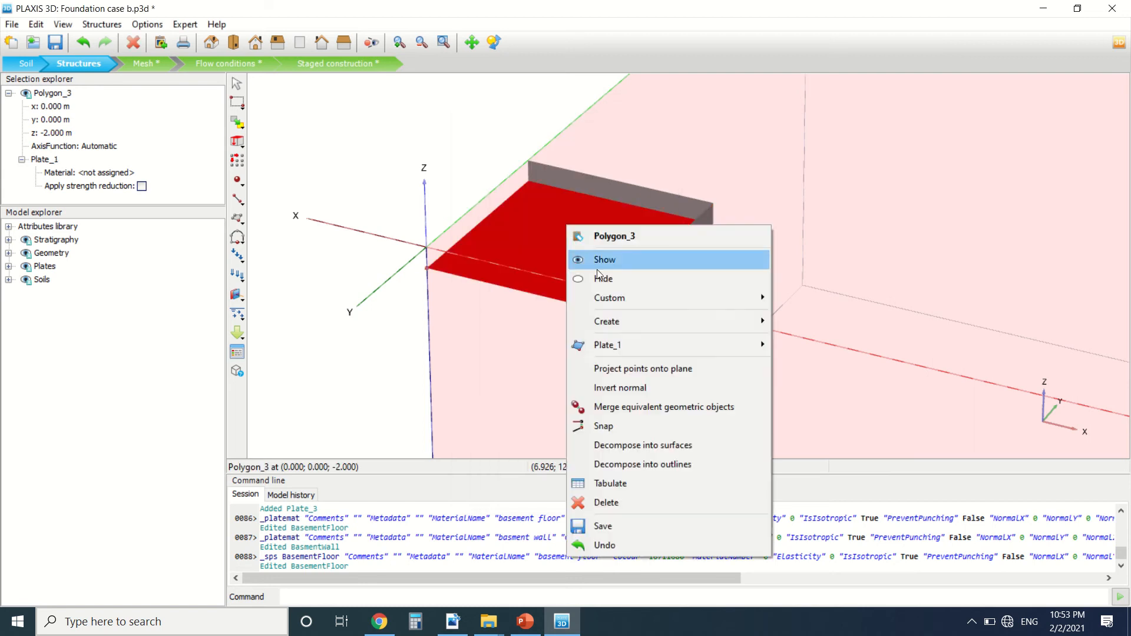
mouse_move(706, 351)
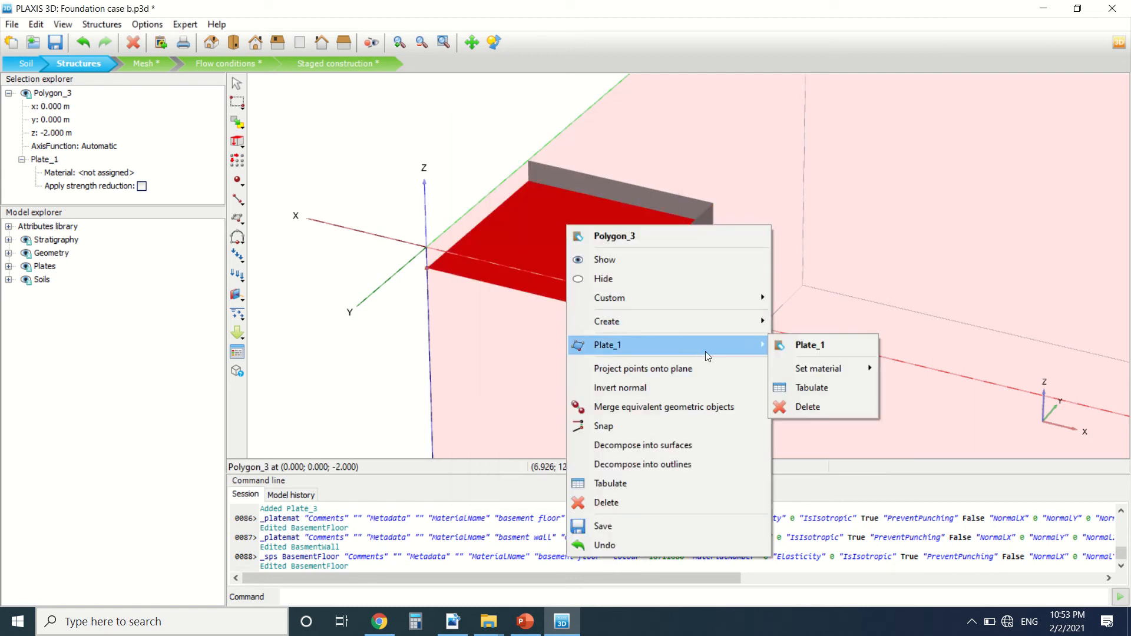
mouse_move(811, 368)
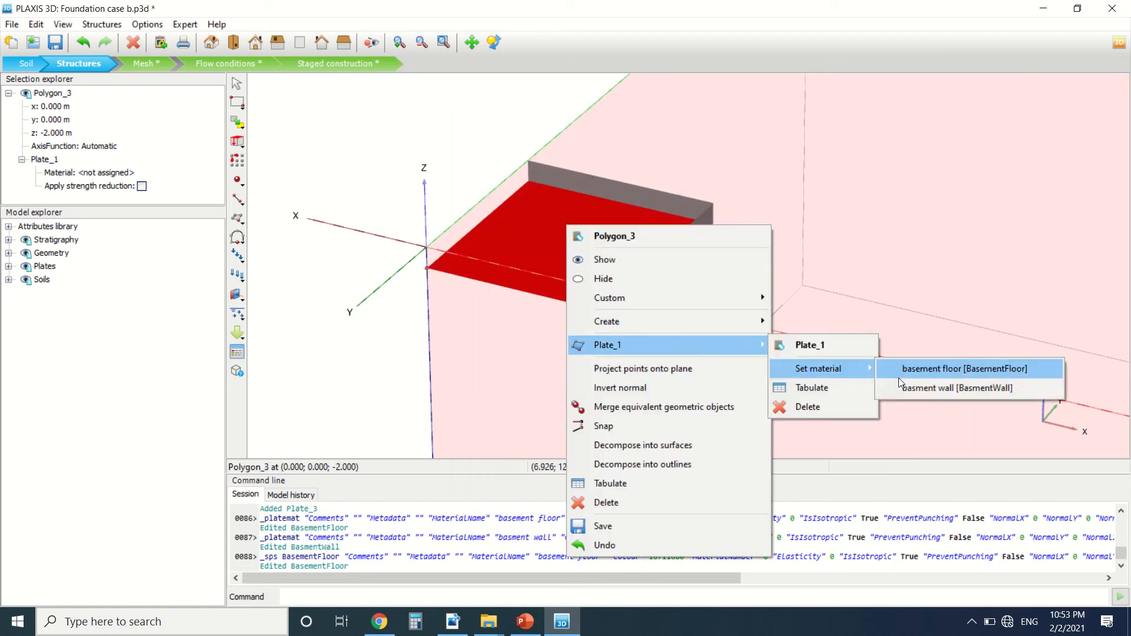
click(937, 374)
Assign the basment wall material to both vertical basement plates.
click(648, 197)
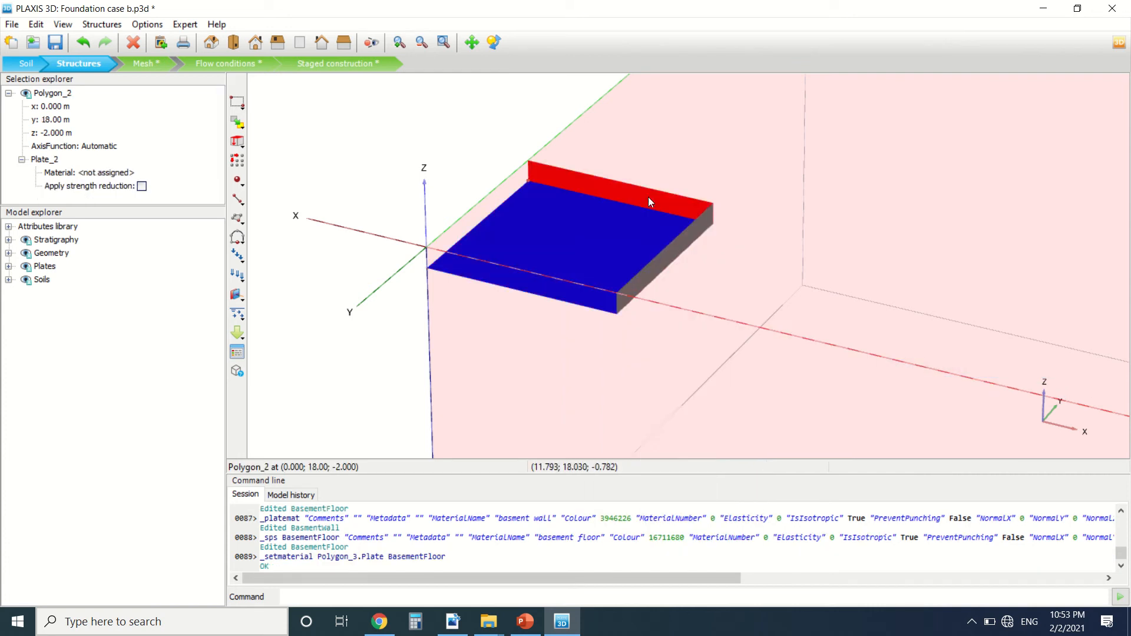
right_click(648, 196)
mouse_move(729, 309)
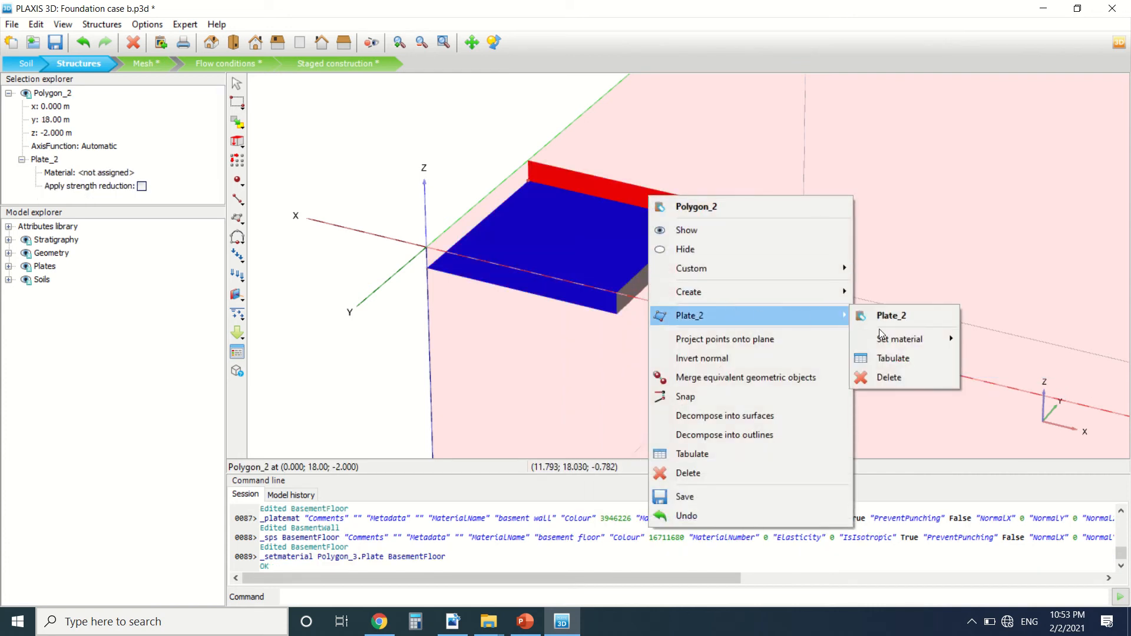
mouse_move(889, 336)
click(819, 358)
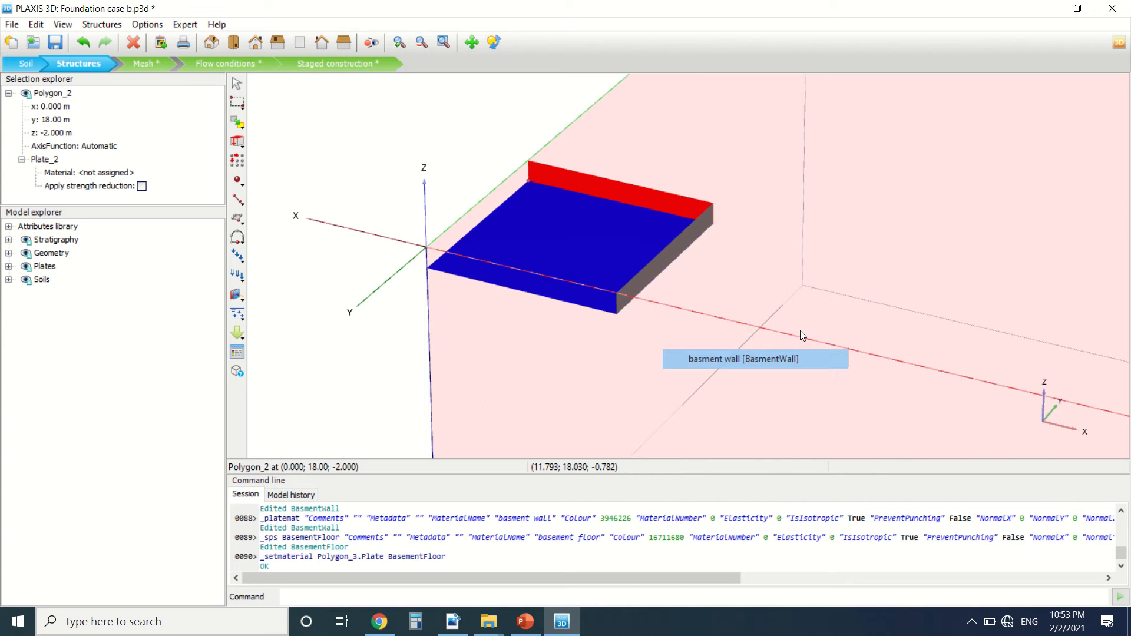
click(685, 249)
right_click(685, 249)
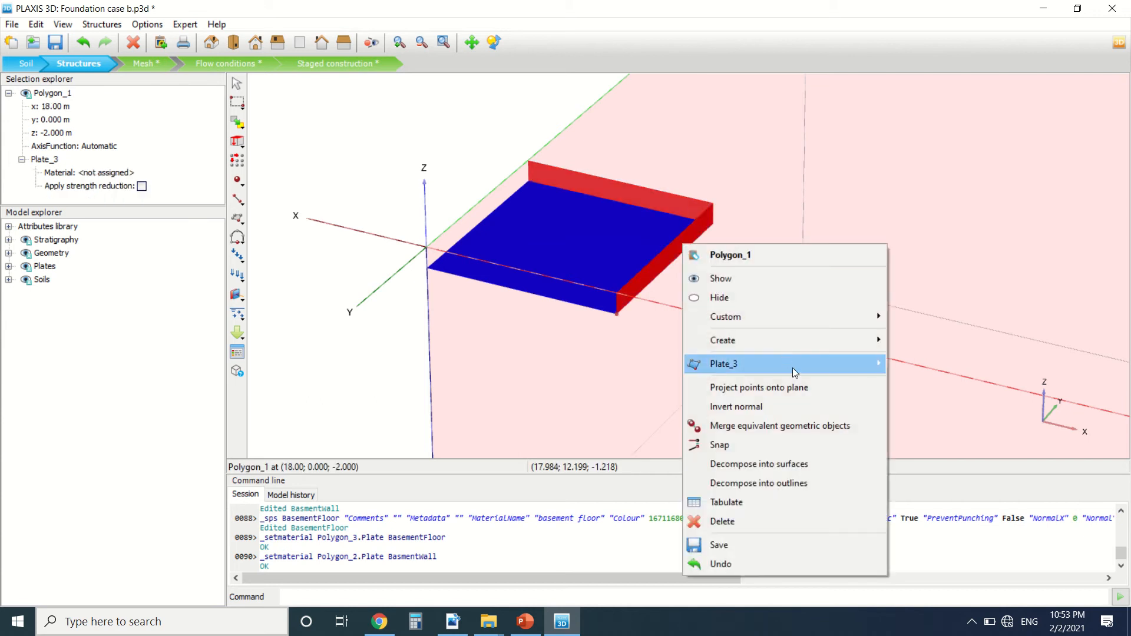
mouse_move(793, 368)
mouse_move(907, 383)
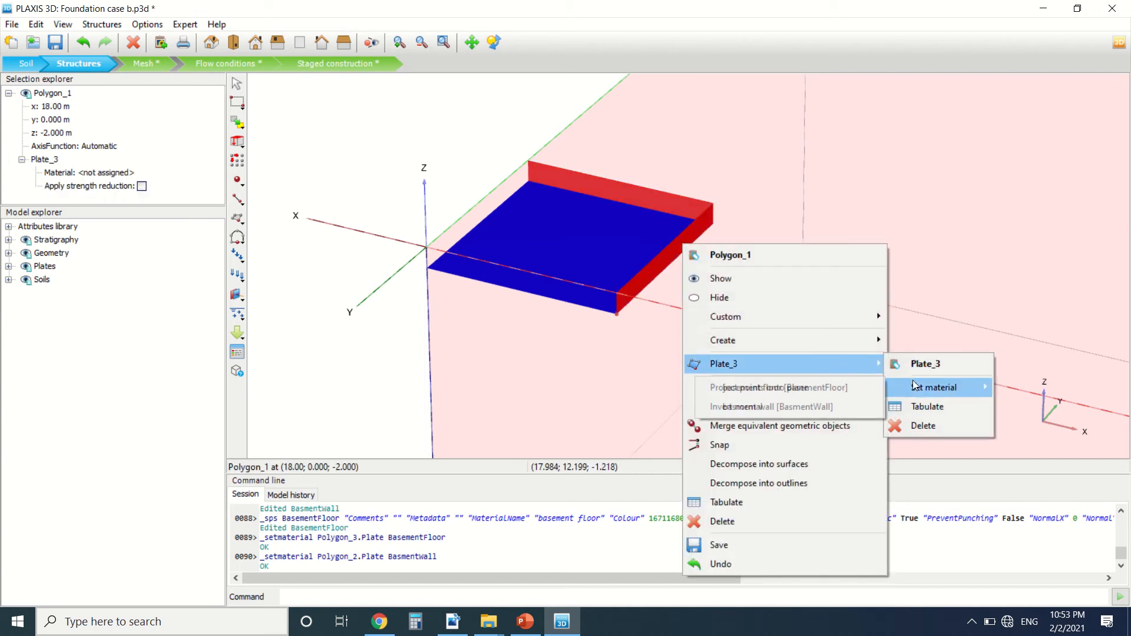
click(847, 401)
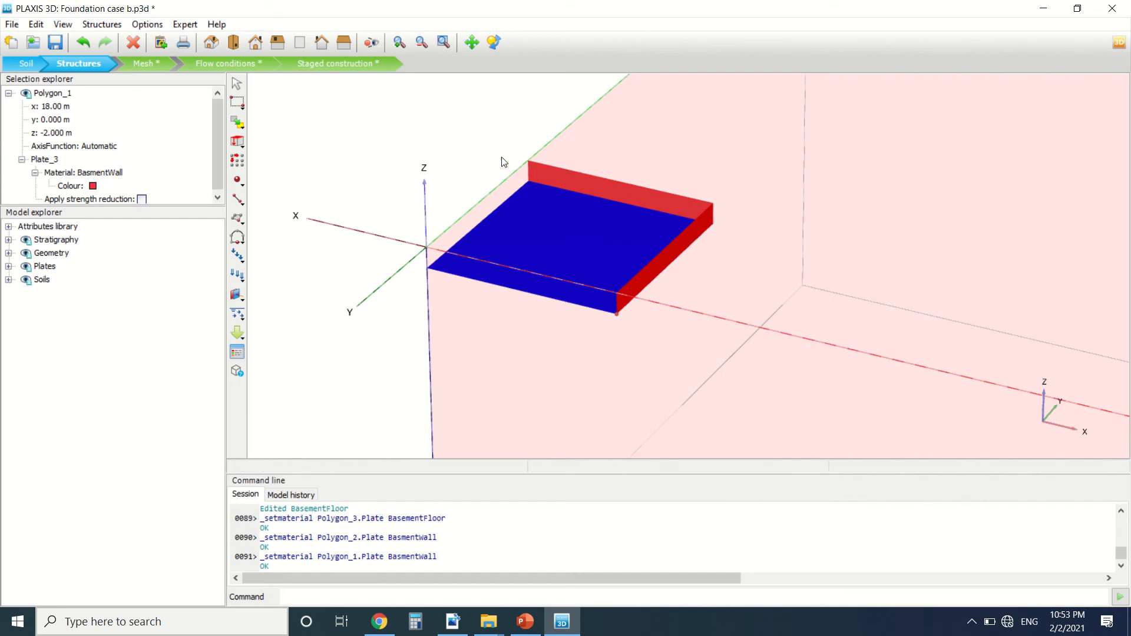
Read the tutorial's instructions for creating the surface load, line loads and beam in Acrobat Reader.
middle_drag(480, 139, 445, 132)
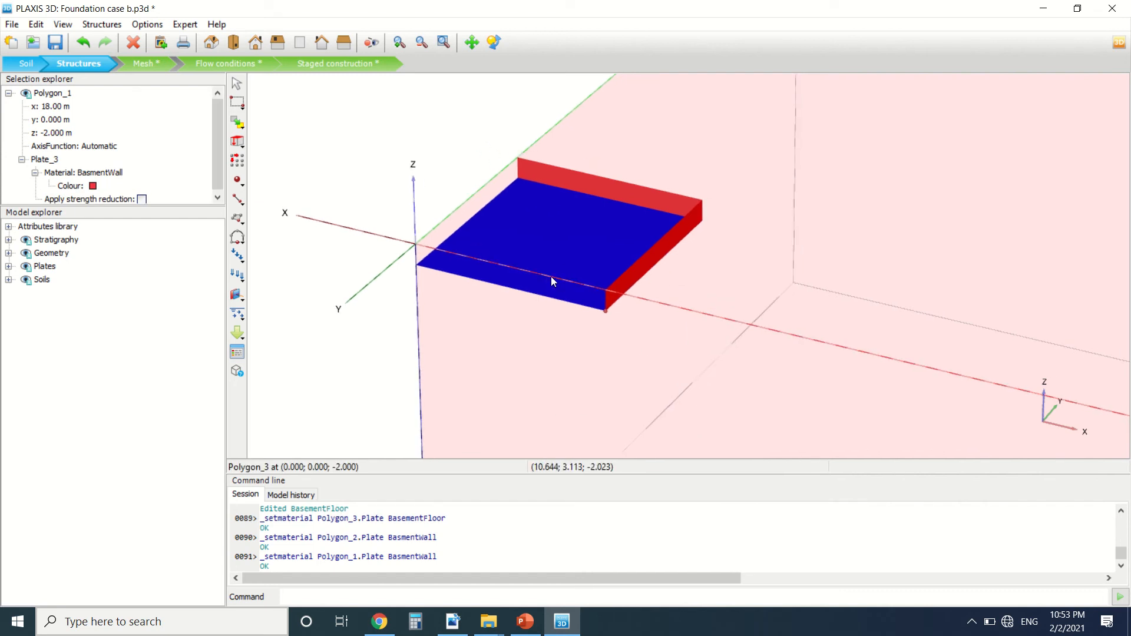
click(453, 622)
scroll(359, 360, down, 8)
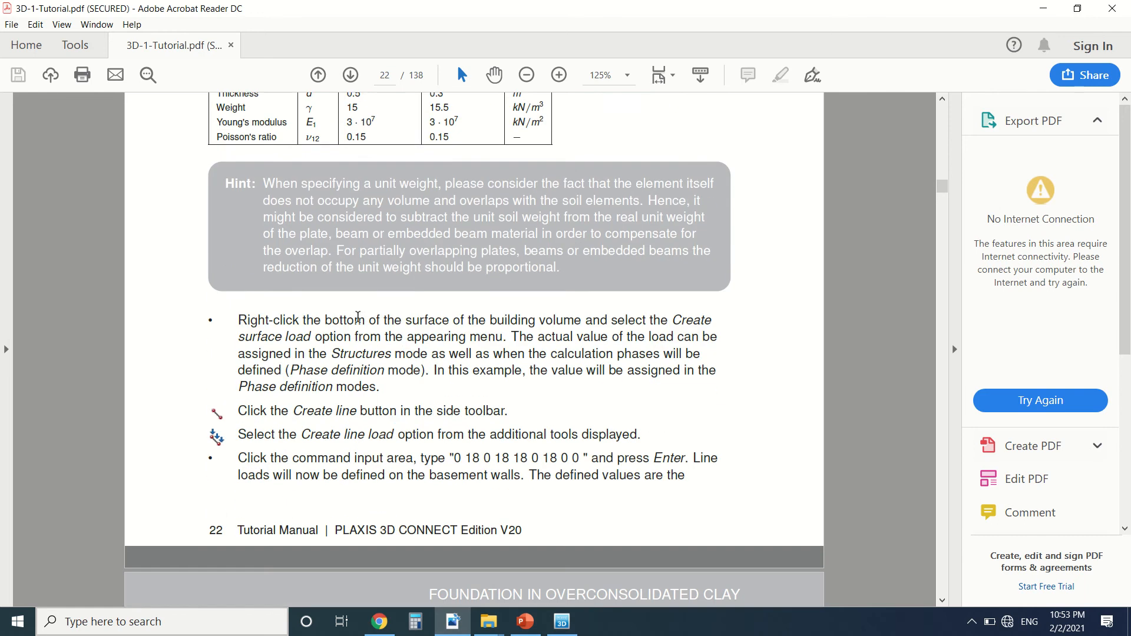
scroll(331, 269, down, 2)
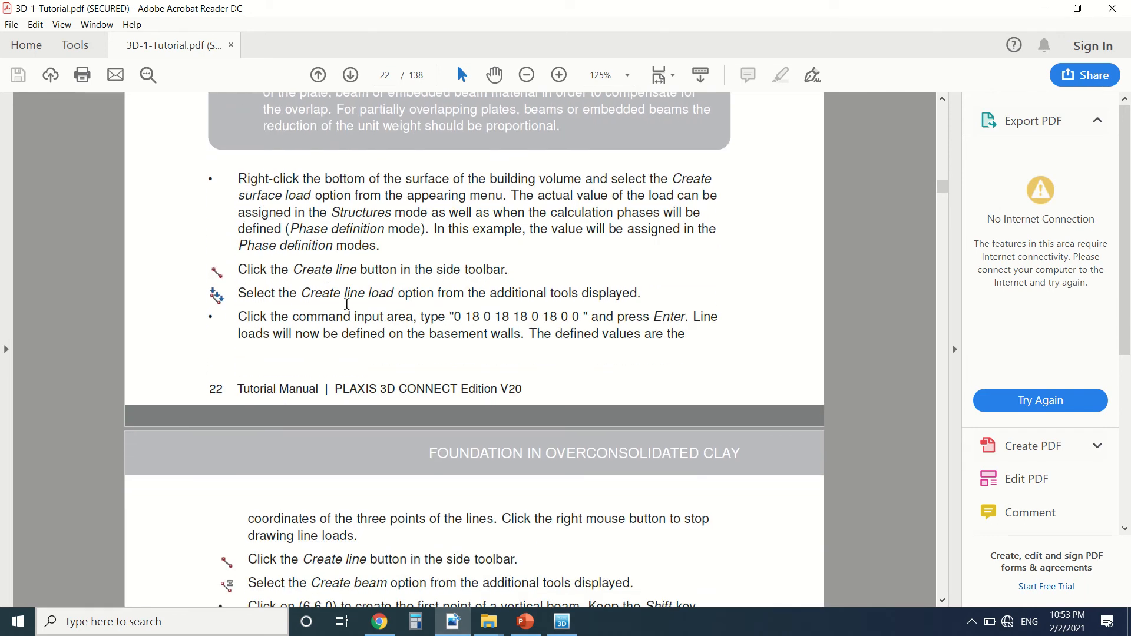
scroll(347, 304, down, 1)
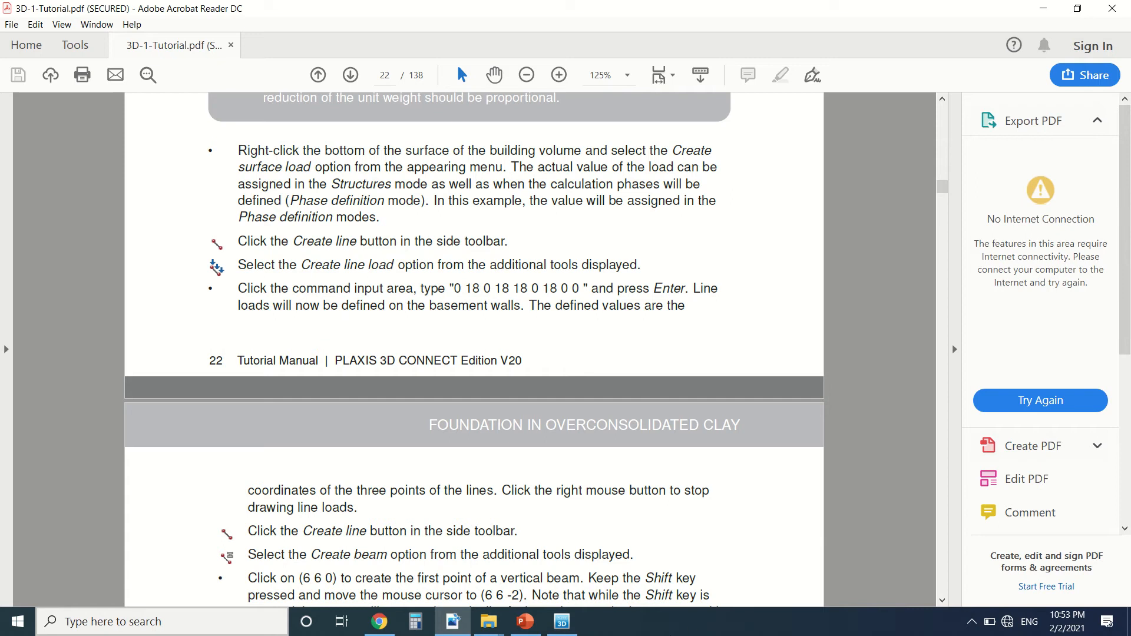
Switch to PLAXIS 3D and create line loads along the basement wall tops through (0 18 0), (18 18 0) and (18 0 0).
click(563, 622)
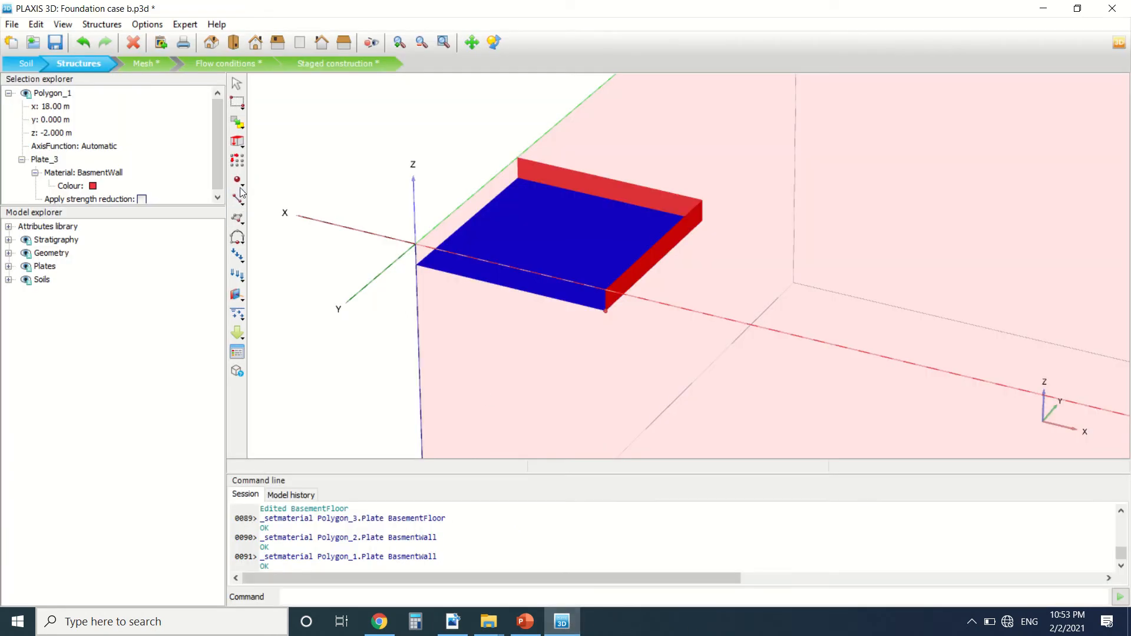
click(239, 204)
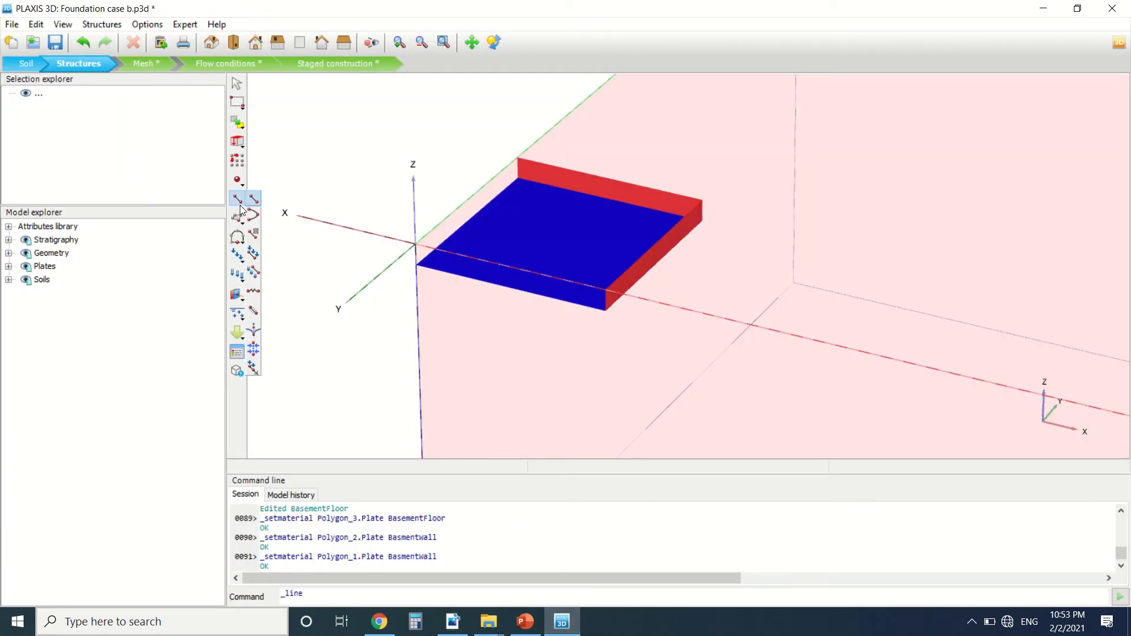
click(253, 254)
scroll(531, 180, up, 3)
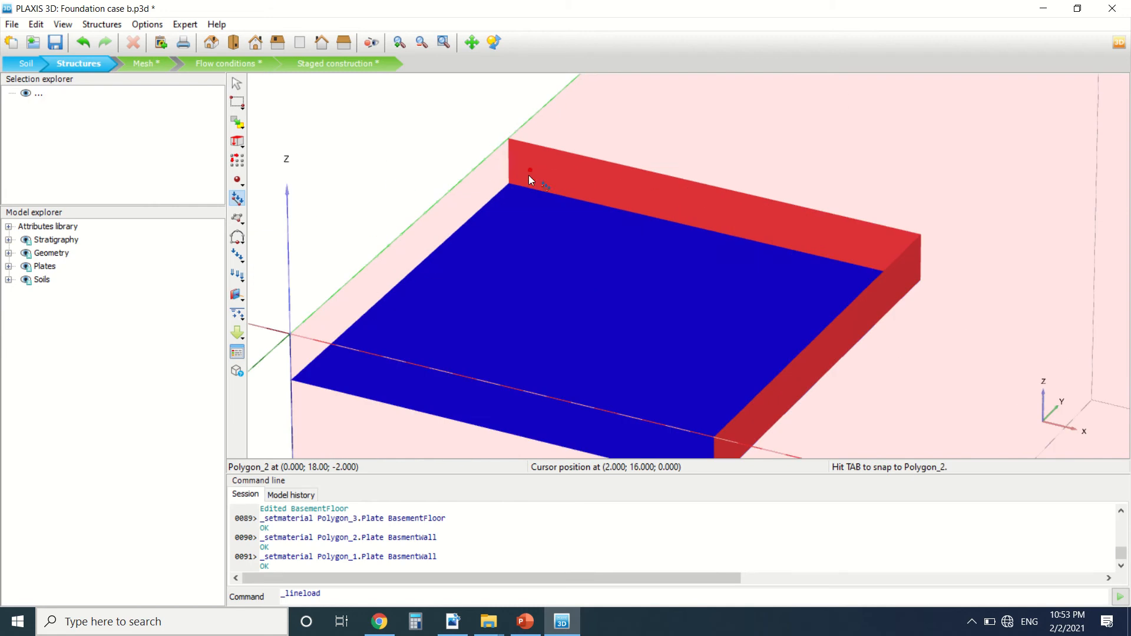
click(515, 142)
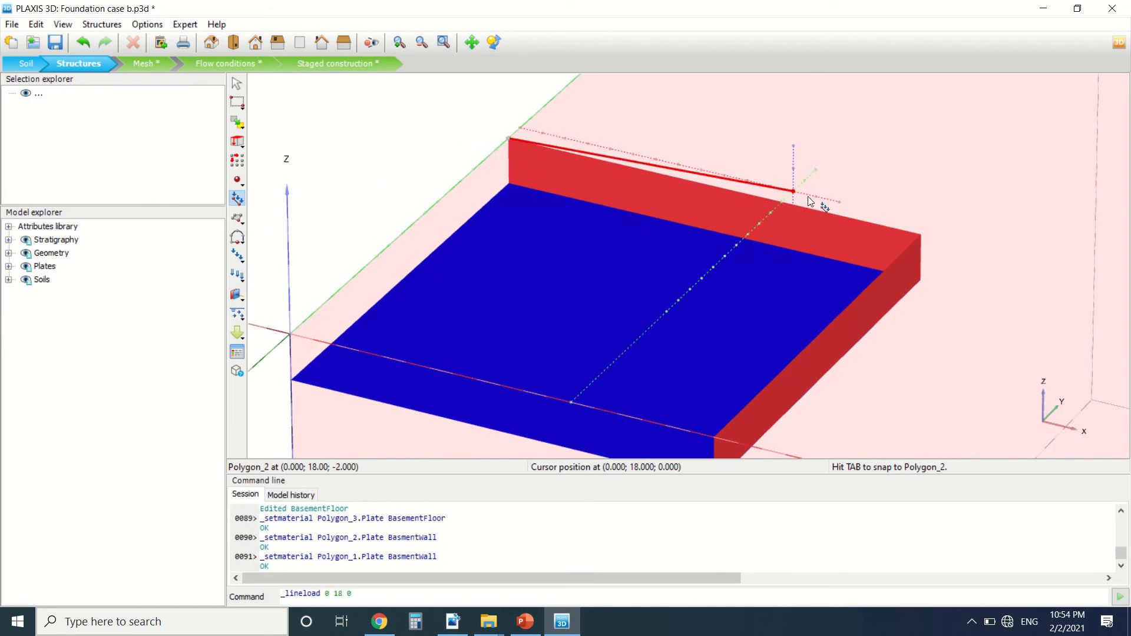
click(922, 240)
scroll(921, 240, down, 2)
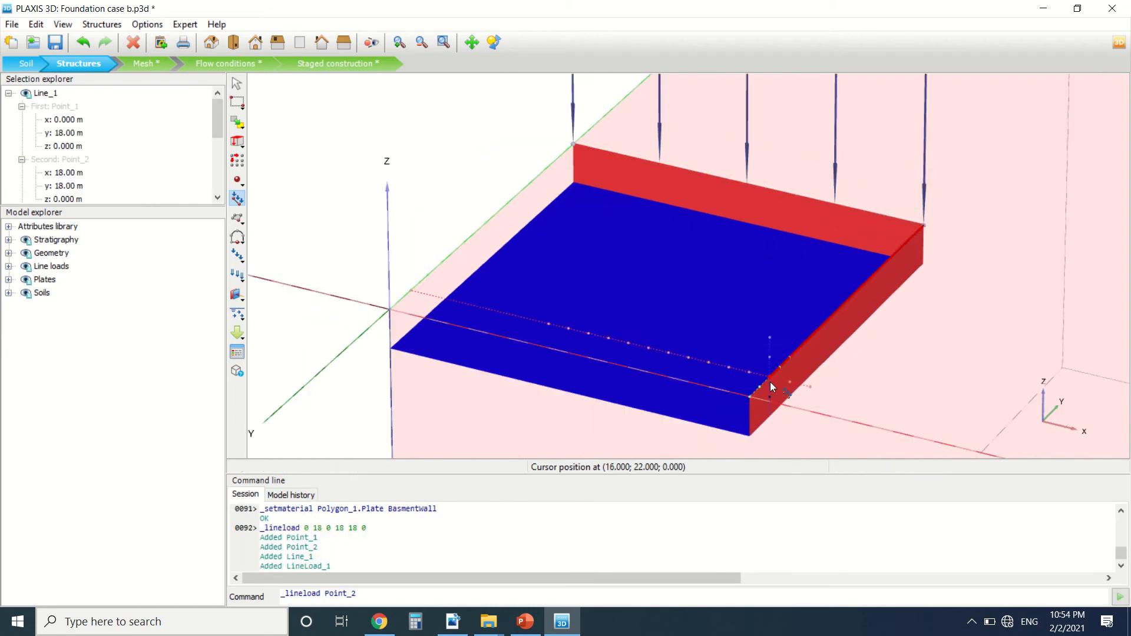
click(750, 398)
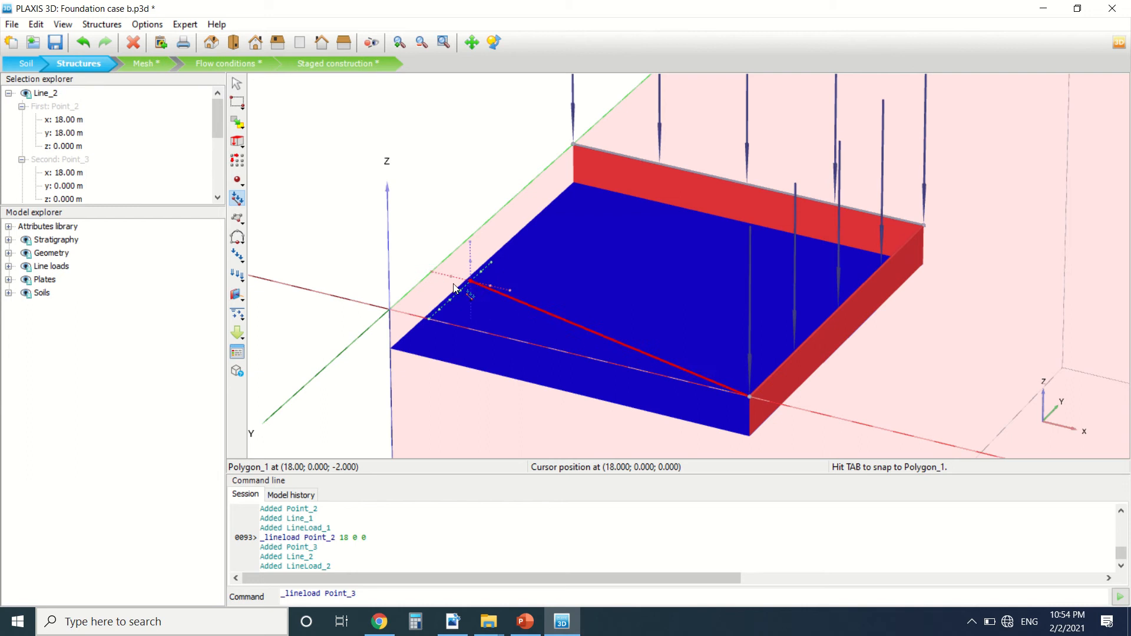
right_click(434, 284)
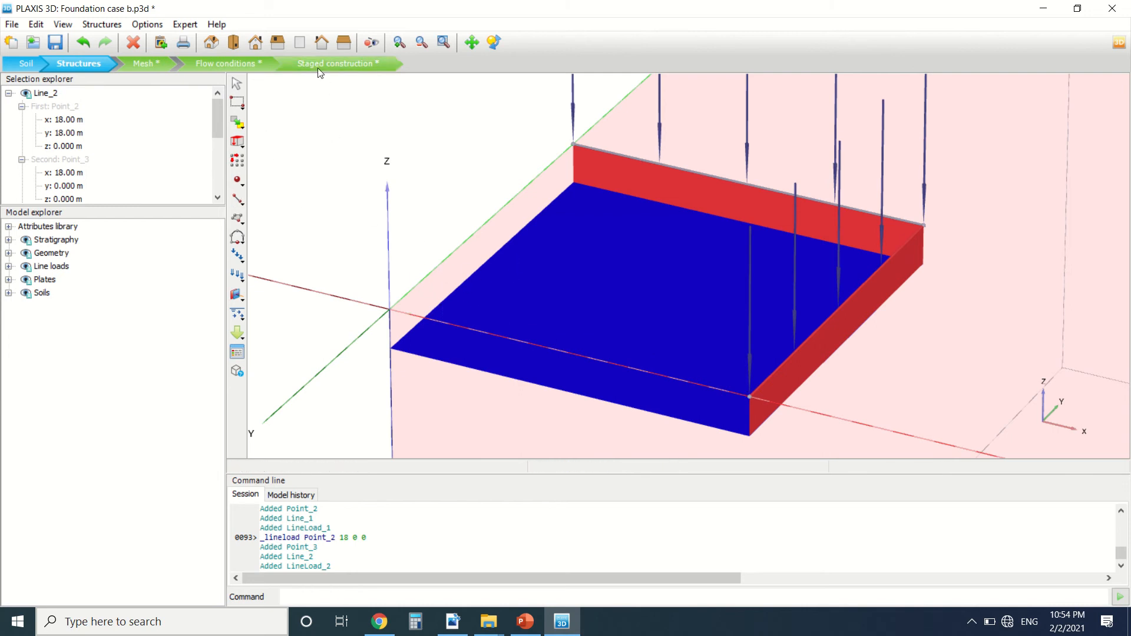
Read the vertical beam instructions in Acrobat Reader and draw a beam in PLAXIS 3D from (-6 7 0) to (-4 3 0).
click(453, 621)
scroll(359, 293, down, 3)
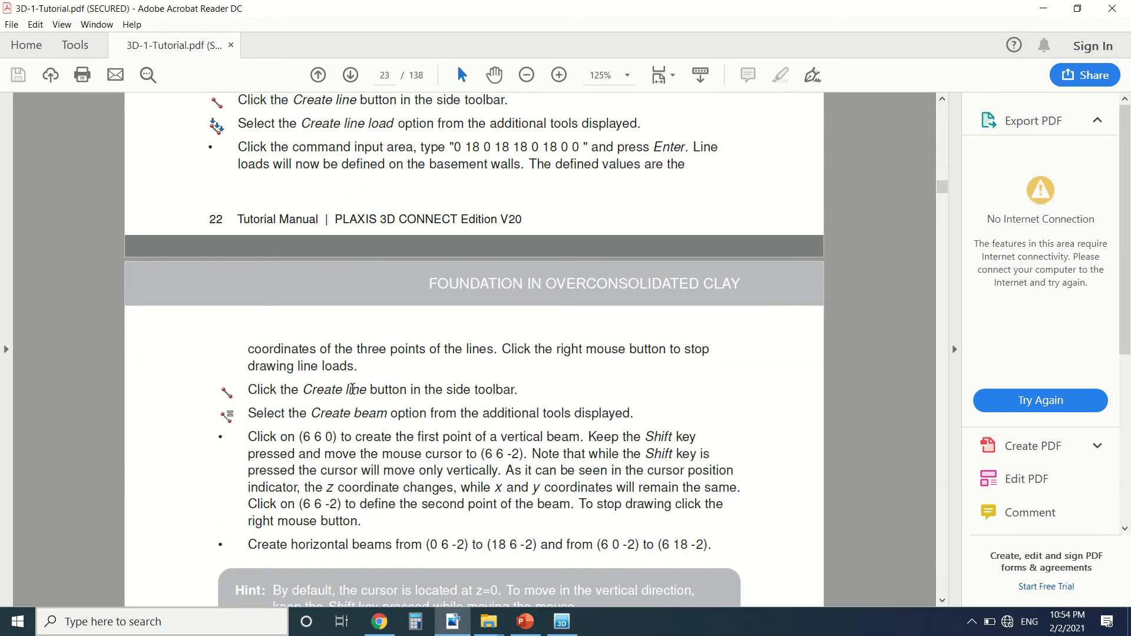
scroll(354, 389, down, 2)
scroll(383, 361, down, 3)
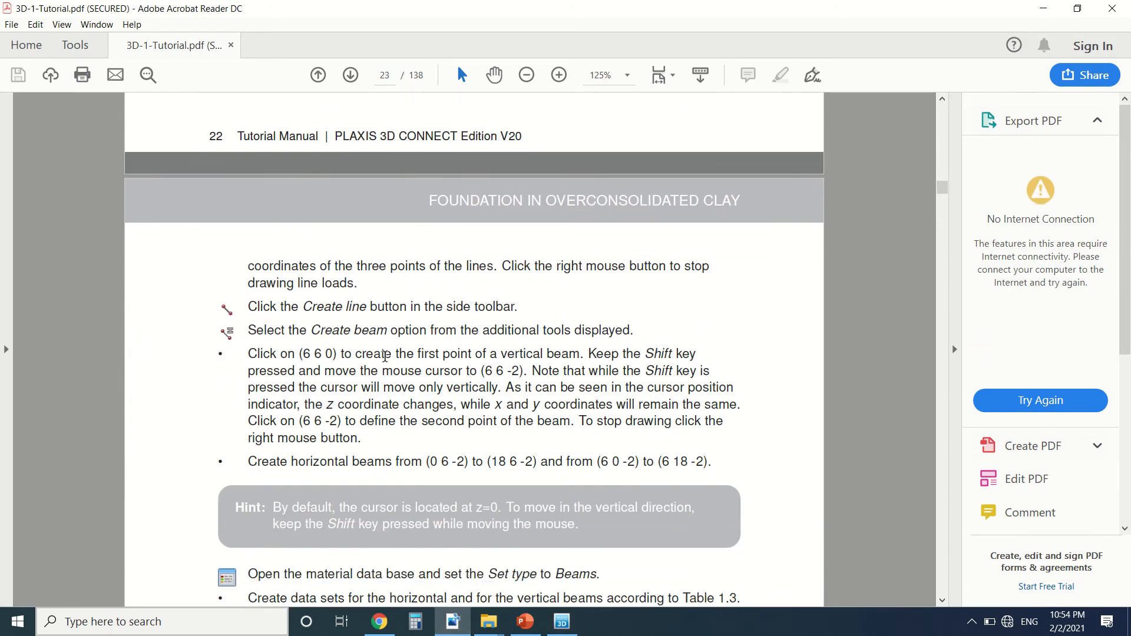
scroll(330, 332, down, 1)
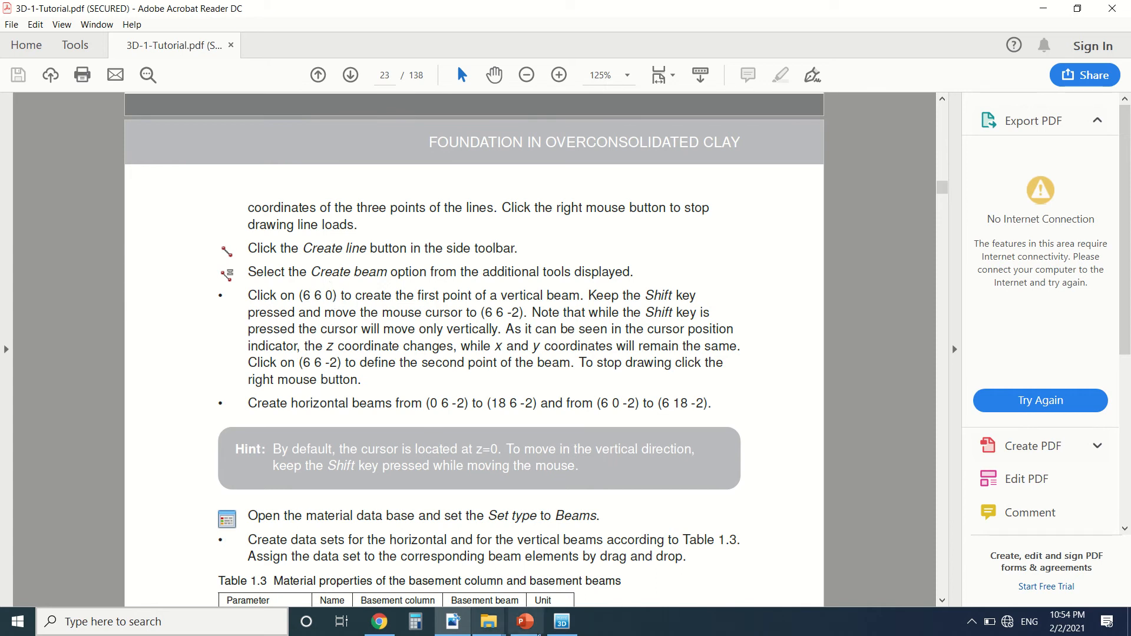
click(576, 621)
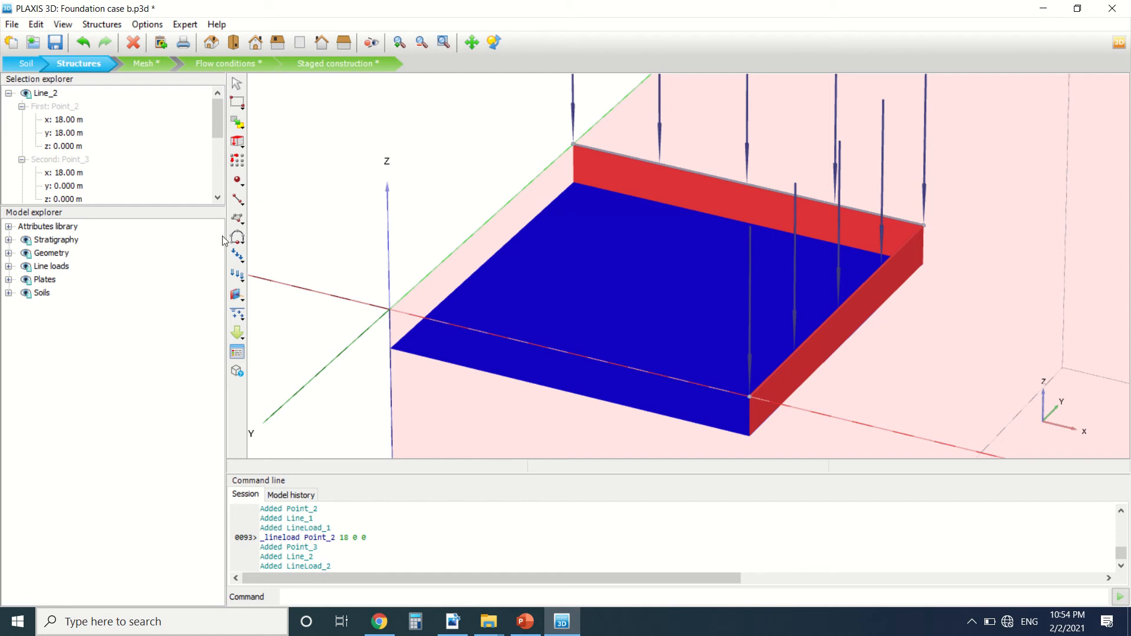
click(237, 199)
click(253, 216)
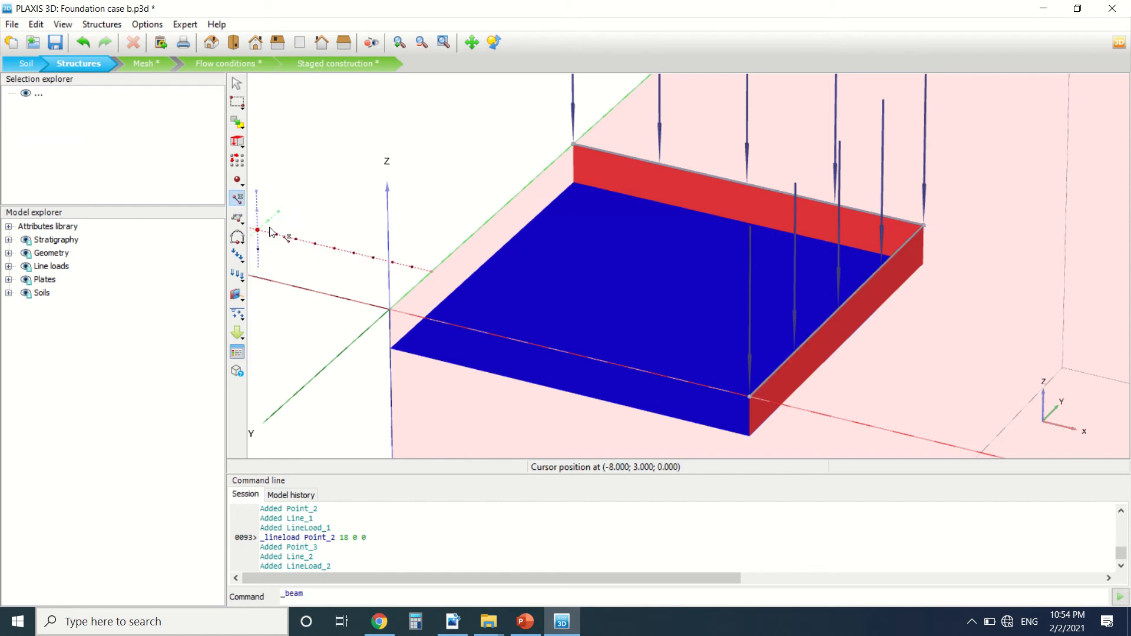
click(347, 216)
click(343, 262)
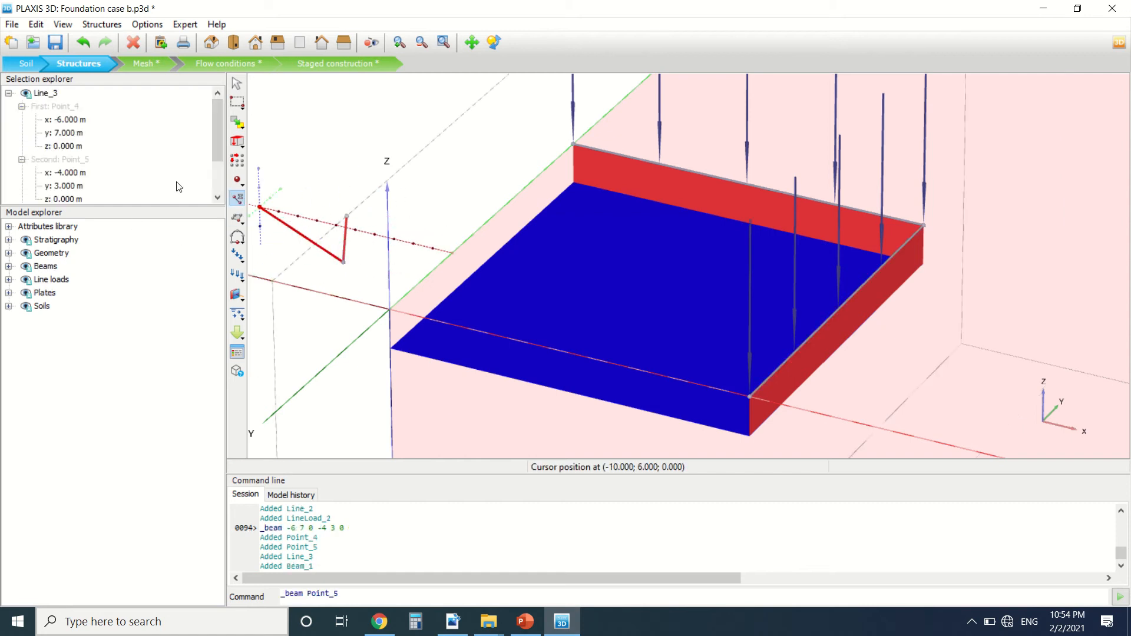
Set the first point of the new beam to x 6 and y 6.
double_click(71, 120)
text(6)
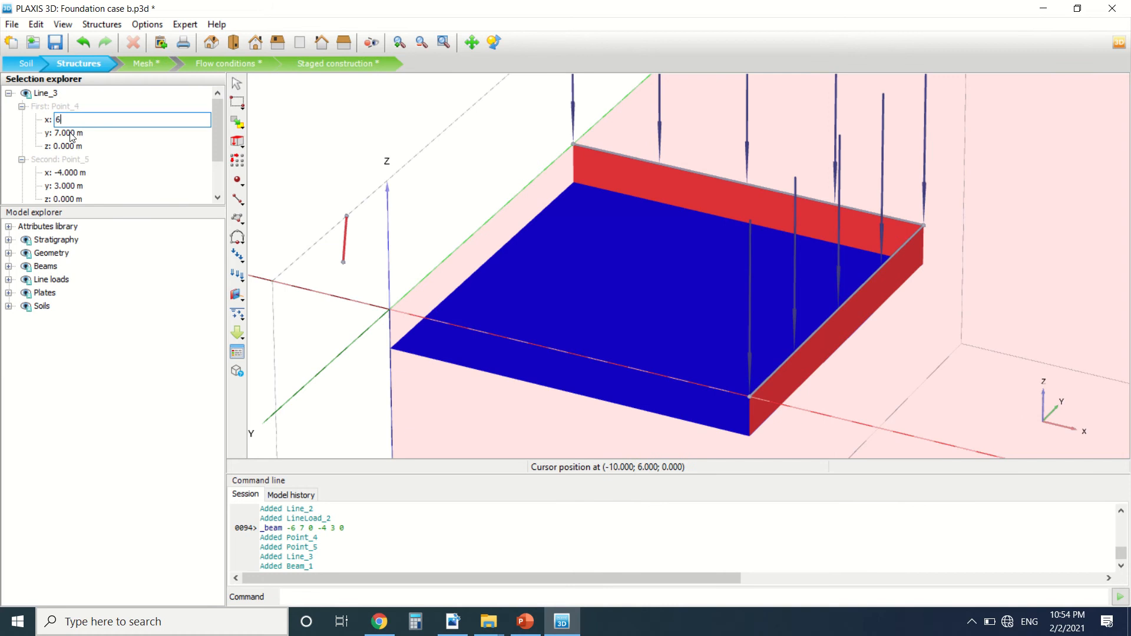
key(Return)
double_click(70, 133)
text(6)
key(Return)
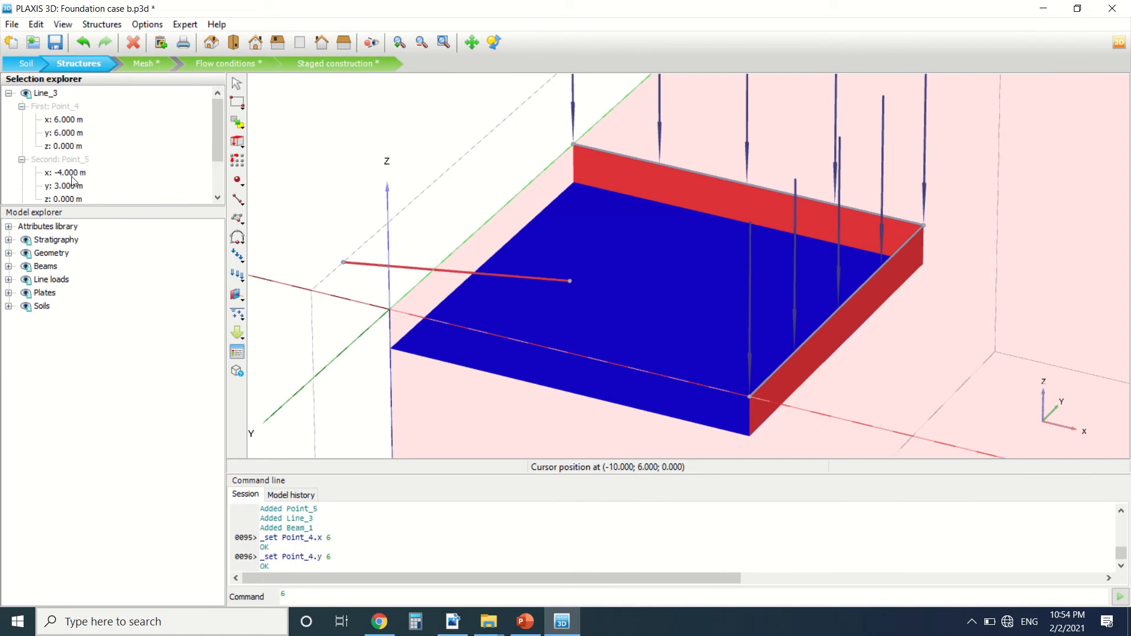
Set the second point of the beam to x 6, y 6 and z -2.
double_click(71, 173)
text(6)
key(Return)
double_click(70, 186)
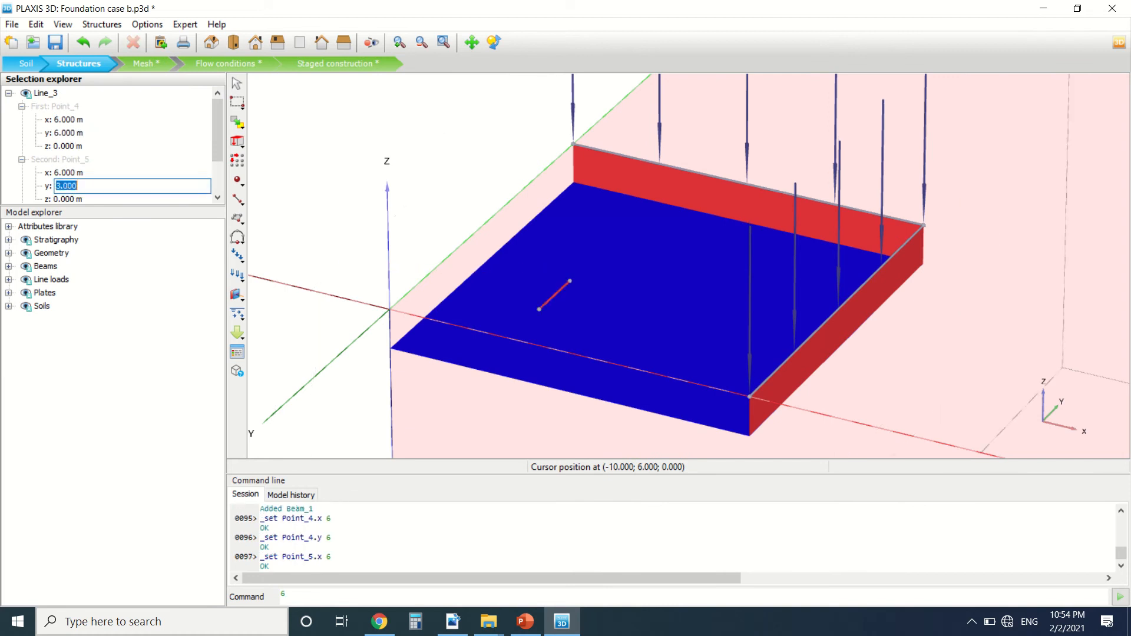
text(6)
key(Return)
double_click(64, 199)
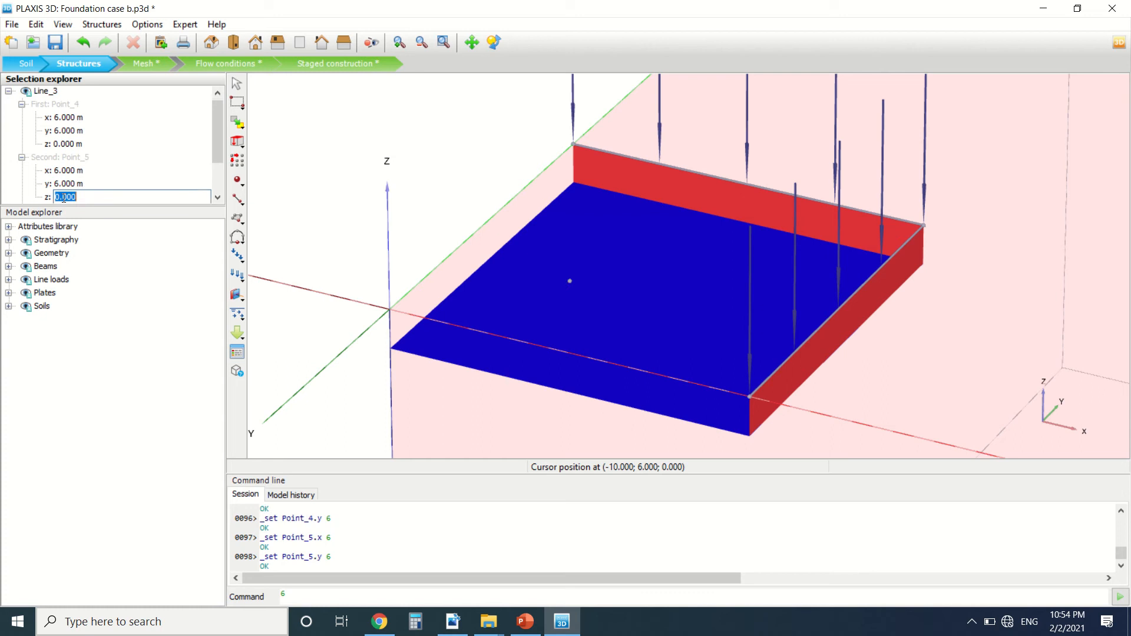
text(-2)
key(Return)
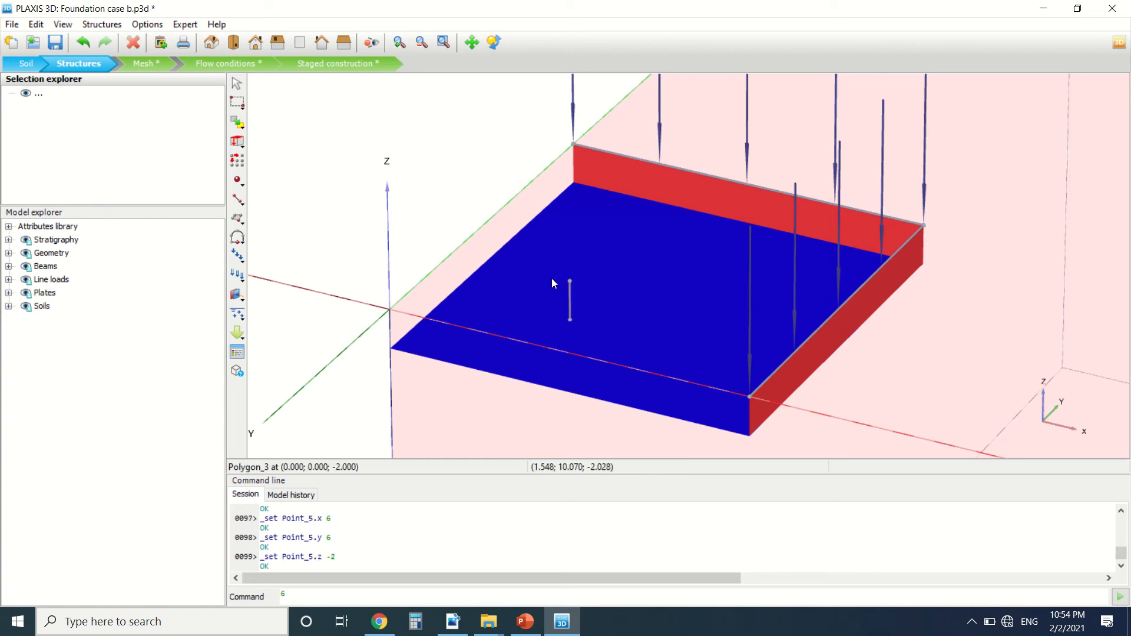
Read the tutorial's horizontal beam coordinates and beam material table in Acrobat Reader.
middle_drag(419, 213, 374, 141)
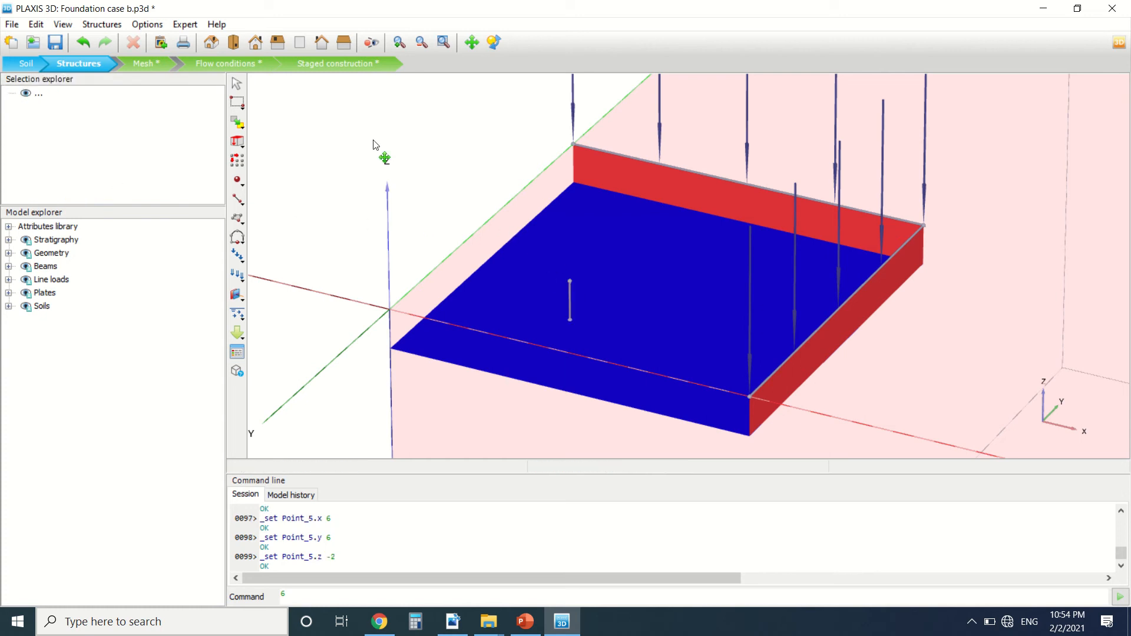
scroll(378, 155, down, 5)
scroll(450, 198, up, 6)
scroll(488, 353, down, 2)
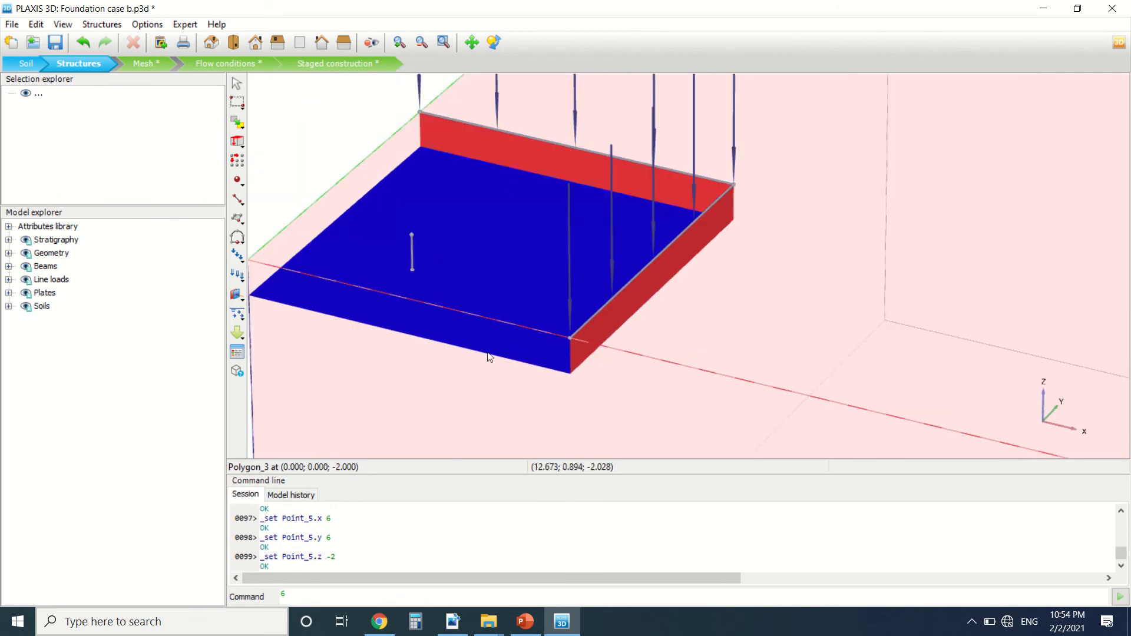
click(453, 622)
scroll(404, 365, down, 3)
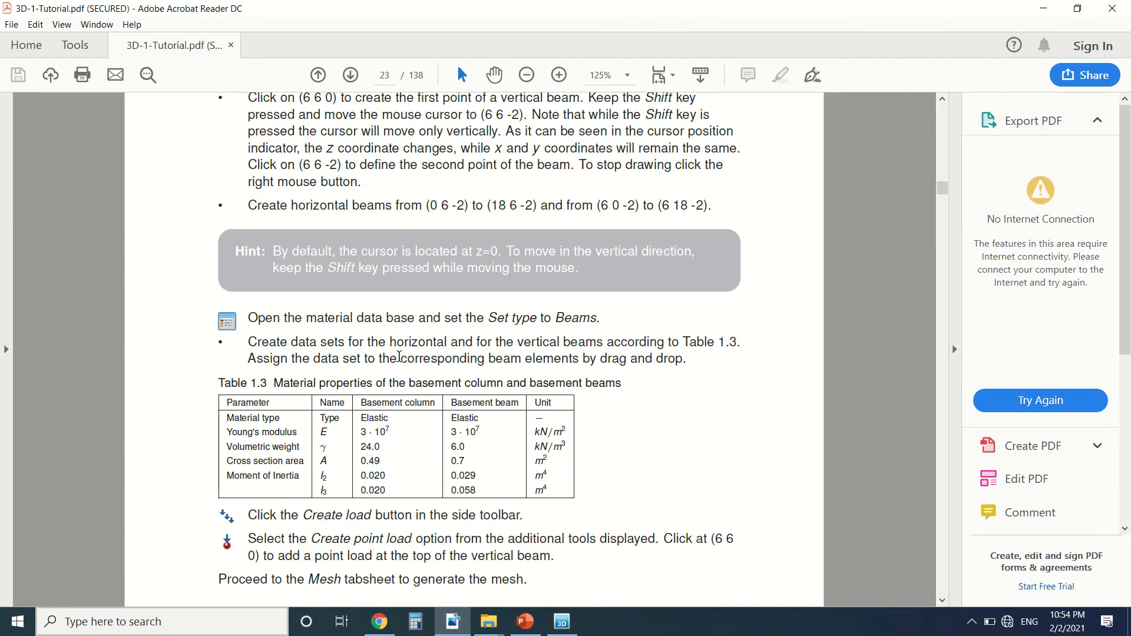
scroll(417, 298, up, 3)
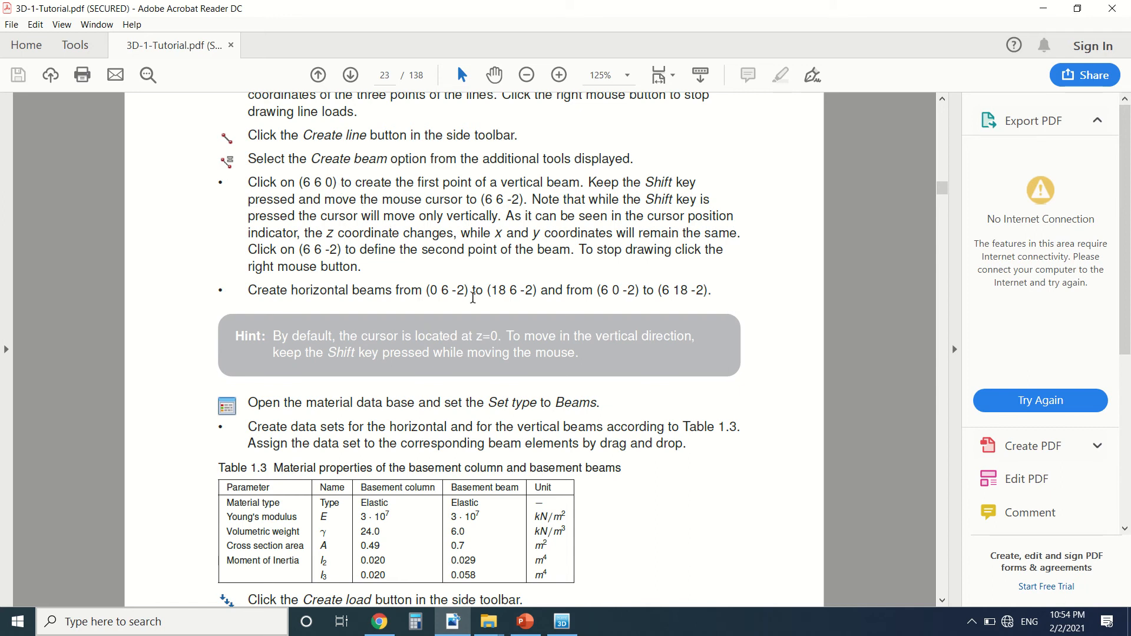
scroll(423, 251, up, 1)
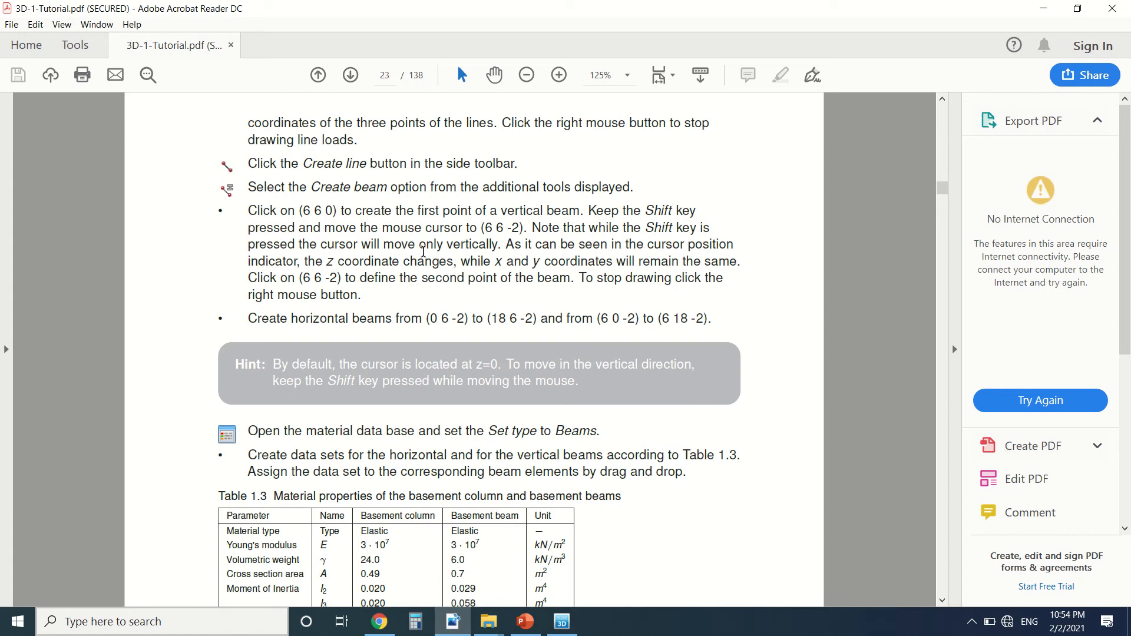
drag(598, 319, 711, 321)
click(701, 321)
Switch to PLAXIS 3D and draw another beam outside the basement from (-16 6 0) to (6 -15 0).
click(561, 620)
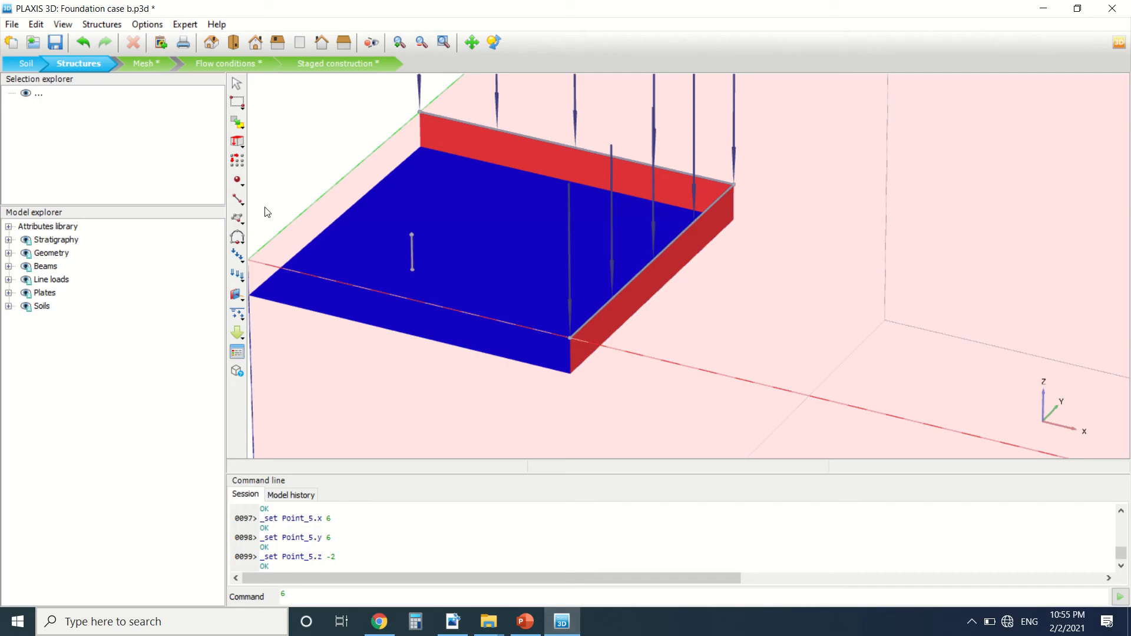
click(243, 204)
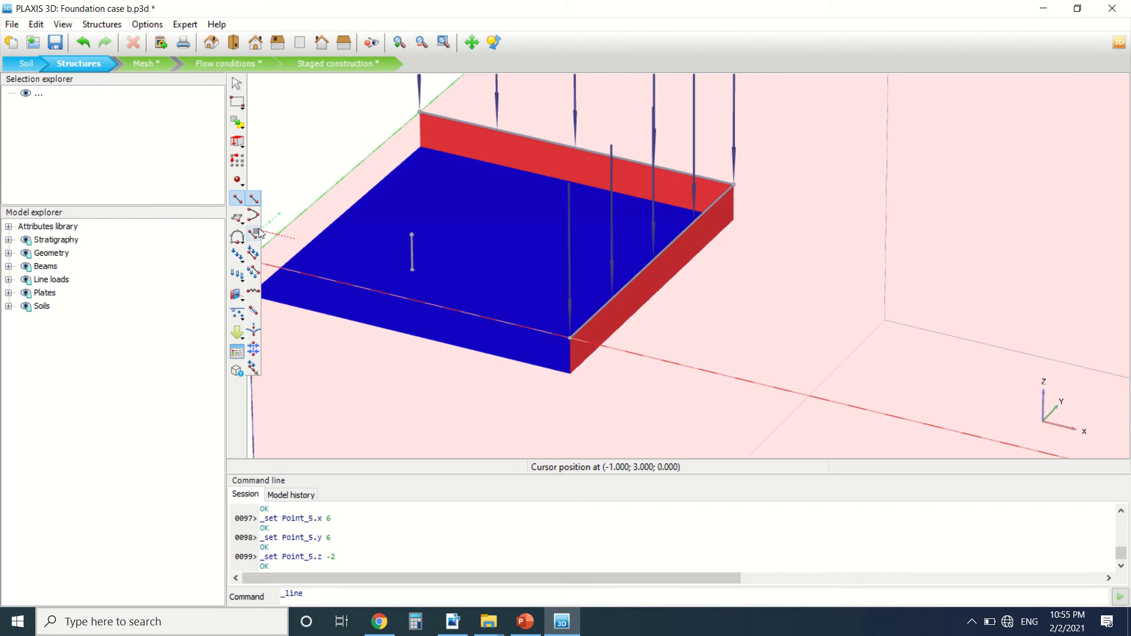
scroll(494, 244, down, 5)
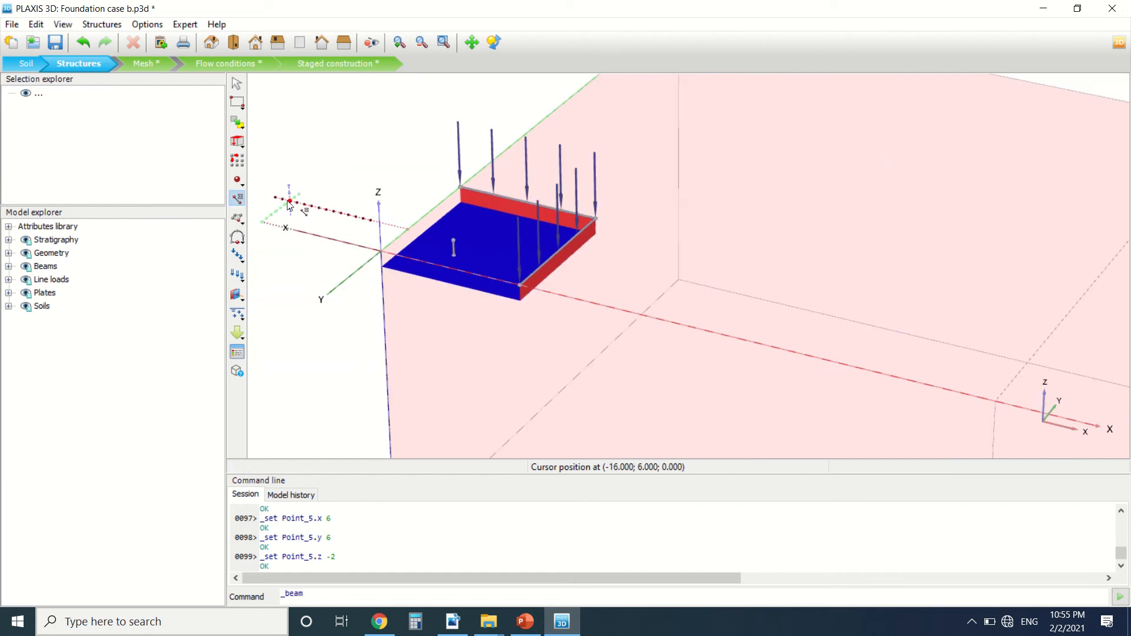
click(290, 201)
click(357, 320)
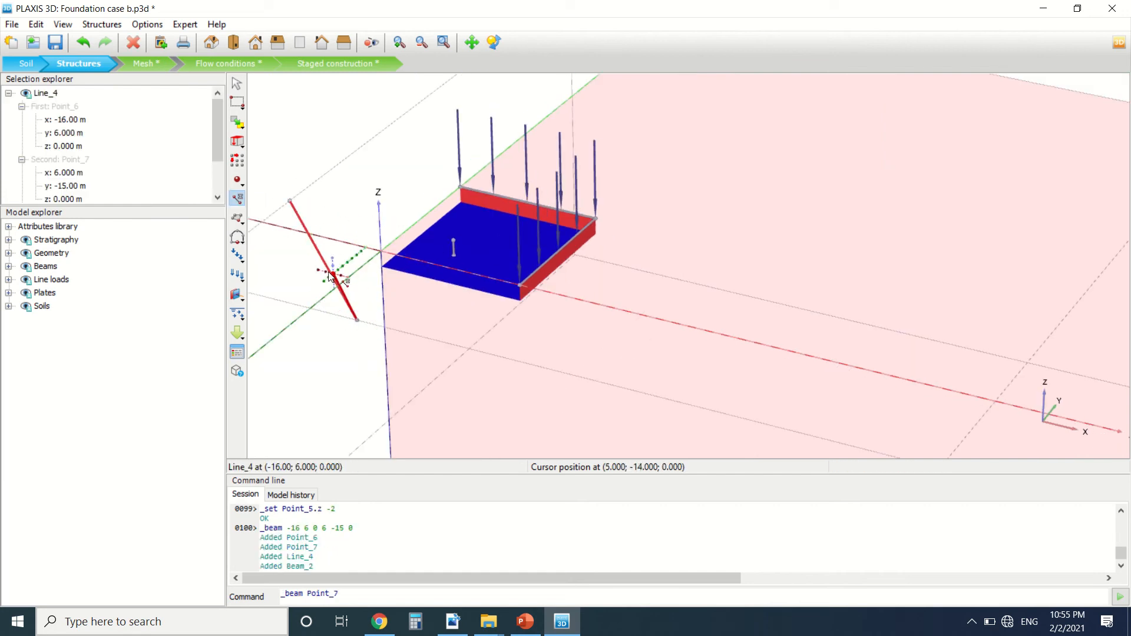
Set the first point of the second beam to x 0 and z -2.
click(60, 119)
text(0)
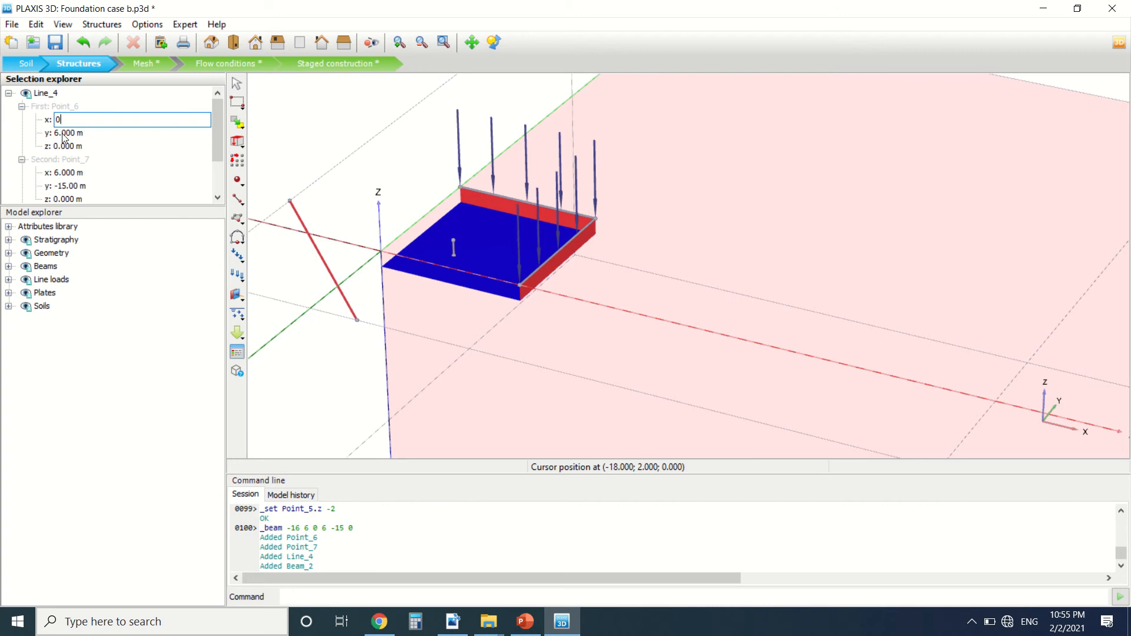
key(Return)
click(60, 145)
text(-2)
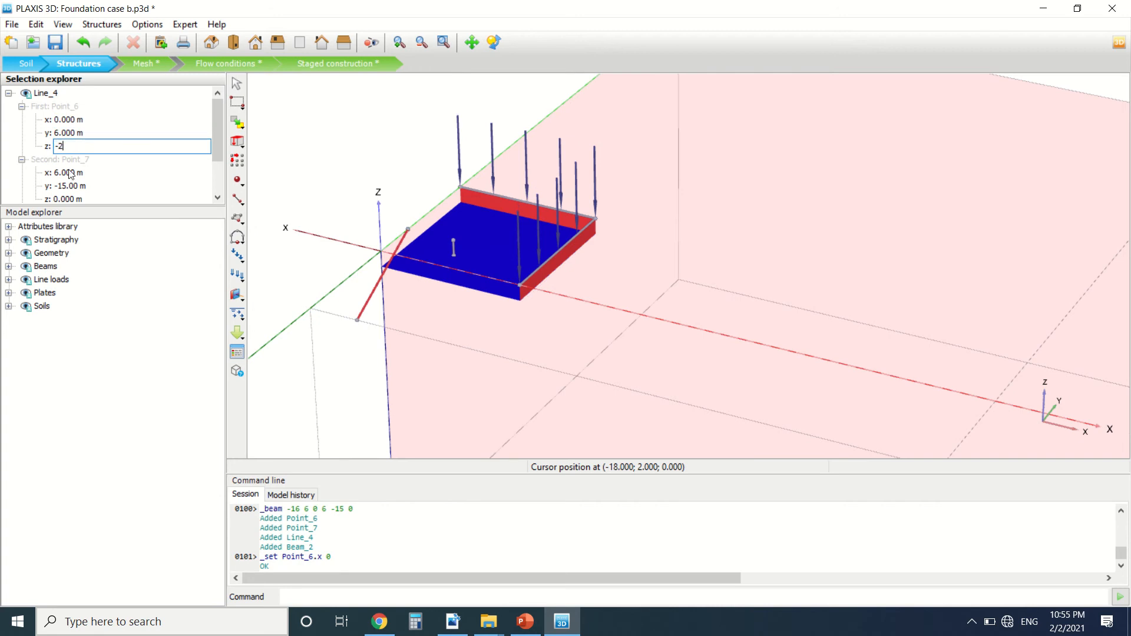
key(Return)
Set the second point of the second beam to x 18, y 6 and z -2.
click(70, 173)
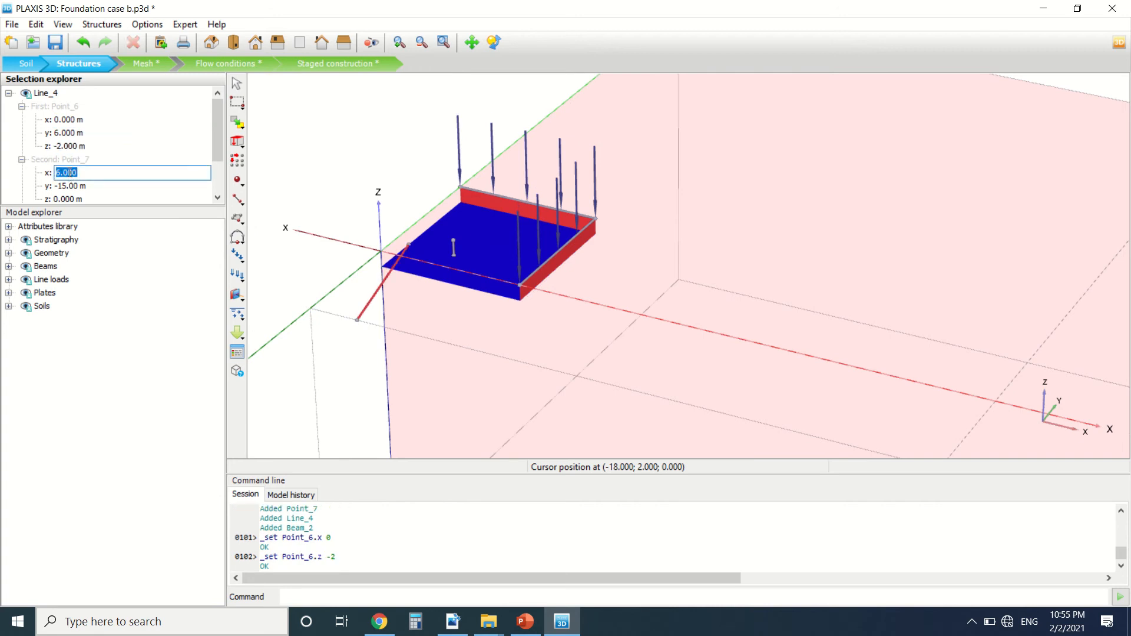
text(18)
key(Return)
click(70, 186)
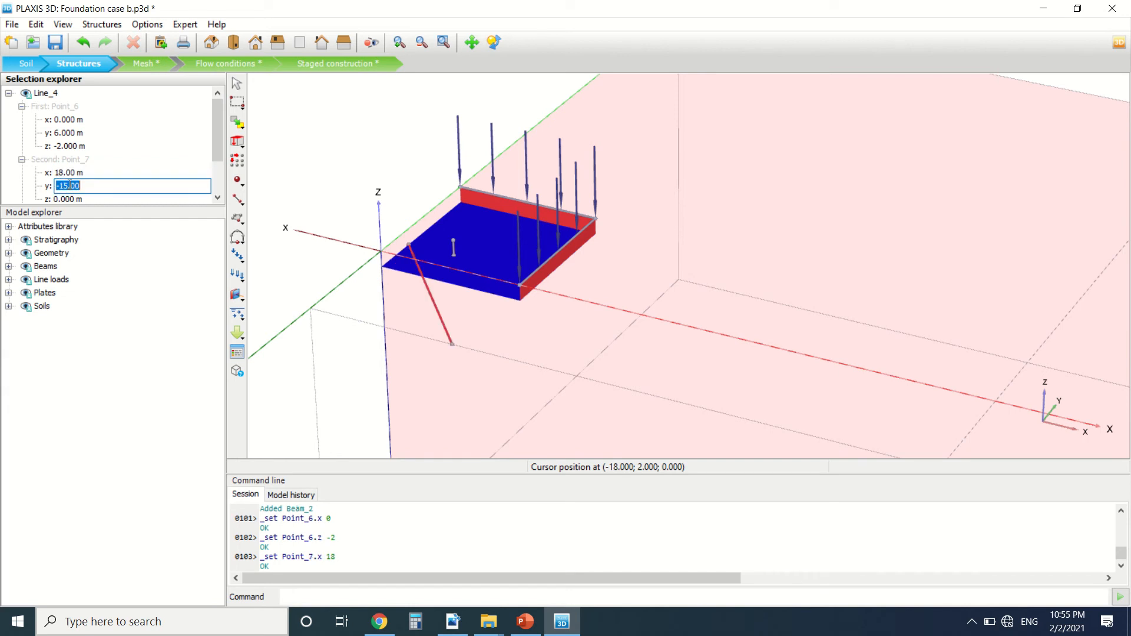
text(6)
key(Return)
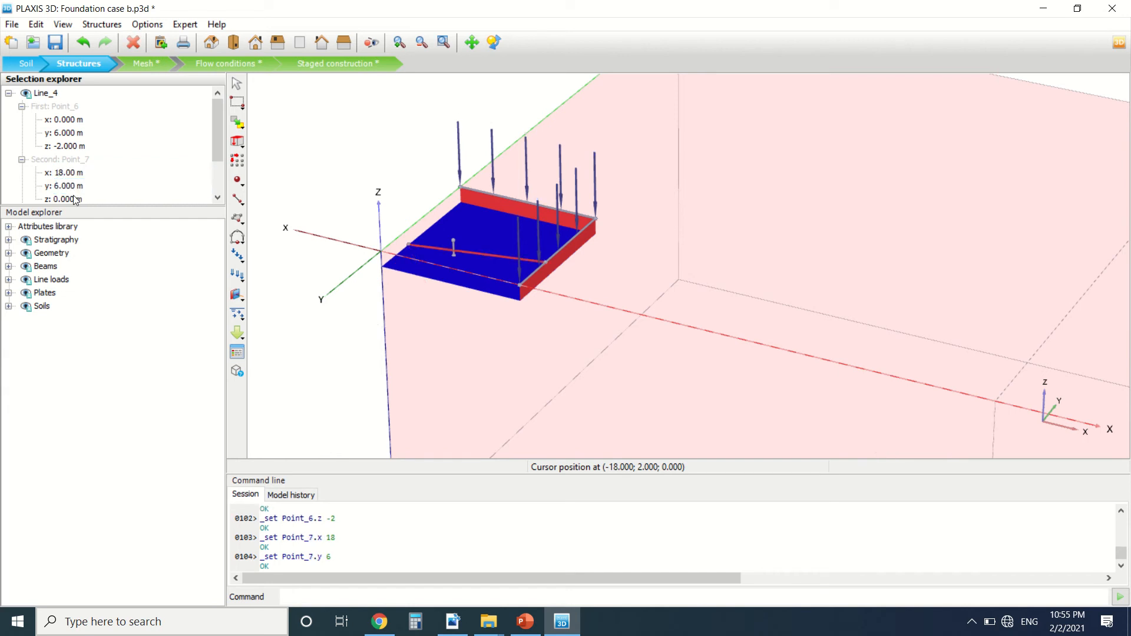
click(73, 196)
text(-)
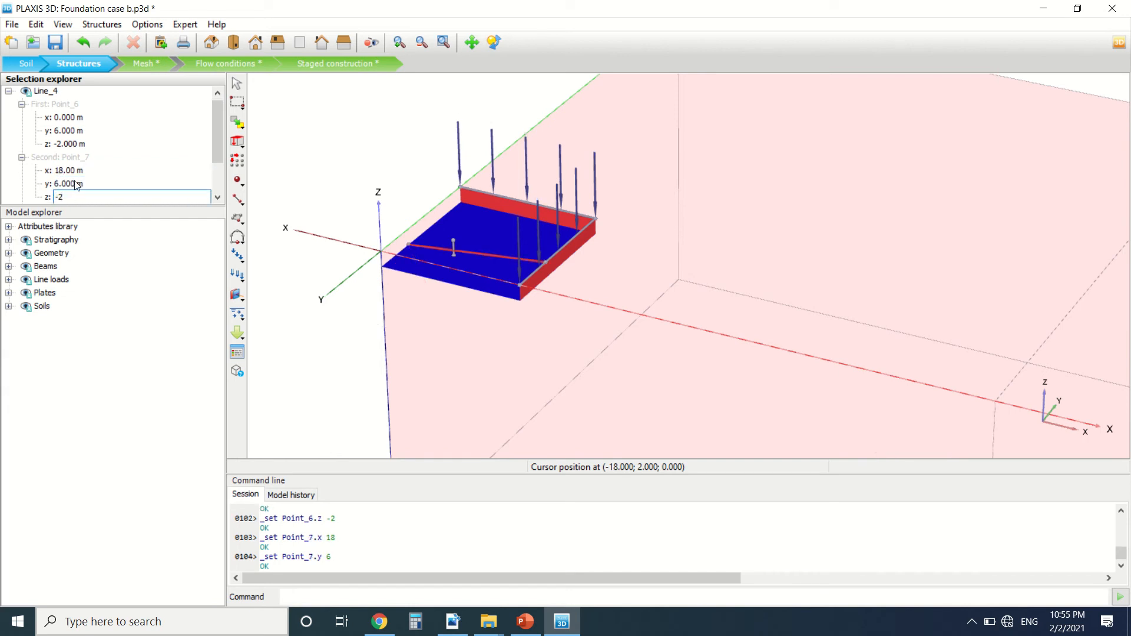
text(2)
key(Return)
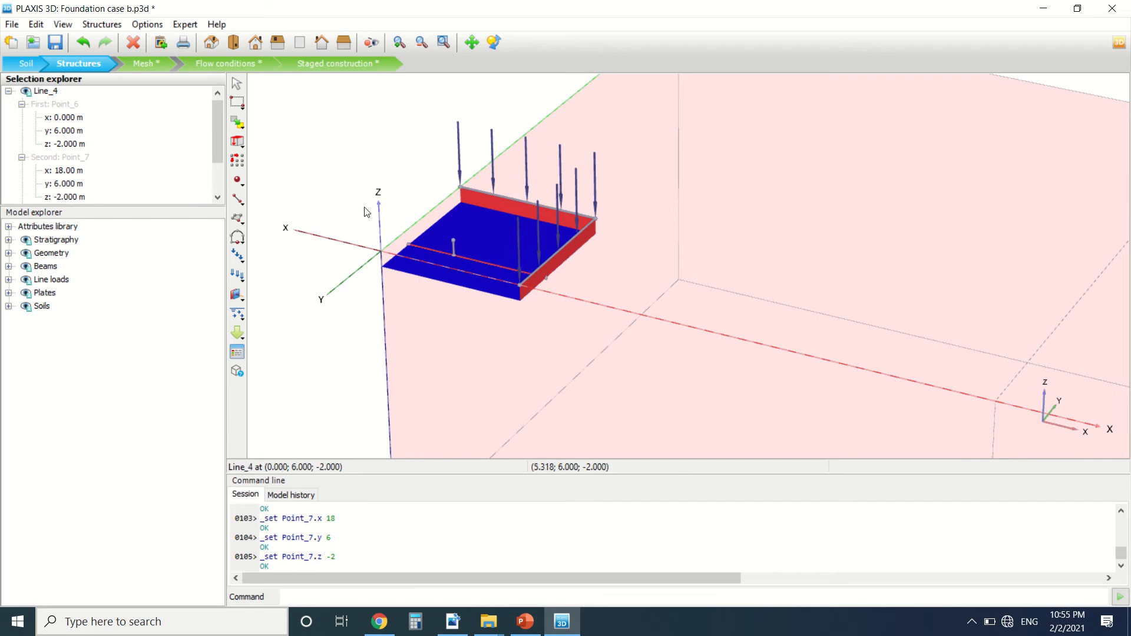
scroll(480, 271, up, 5)
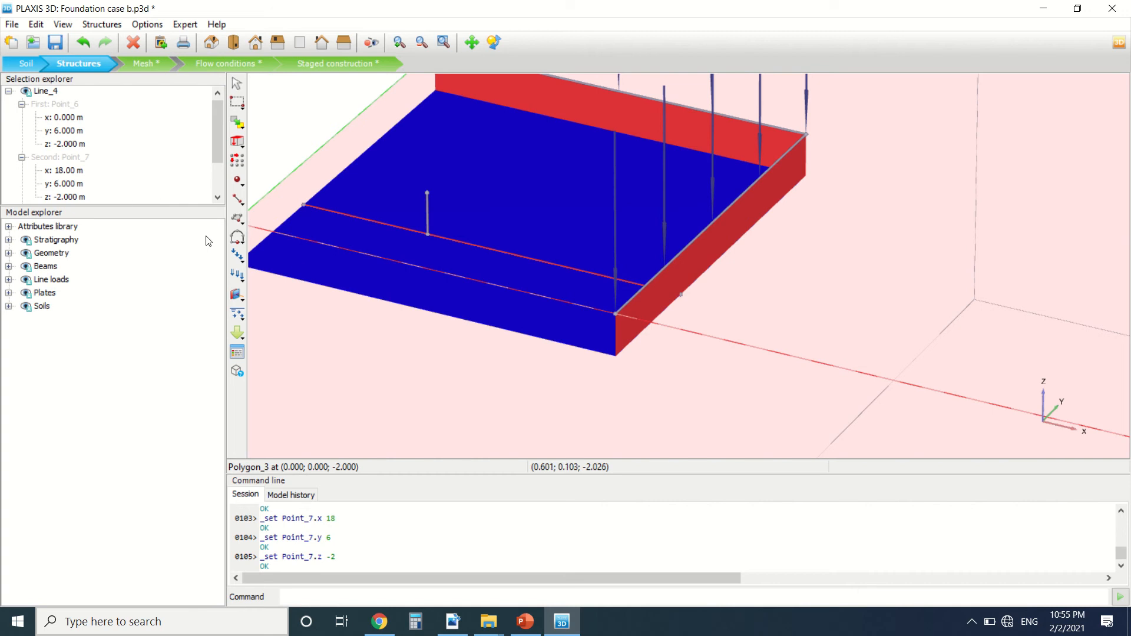
Draw another beam outside the basement from (-2 9 0) to (-3 8 0).
click(245, 203)
click(252, 201)
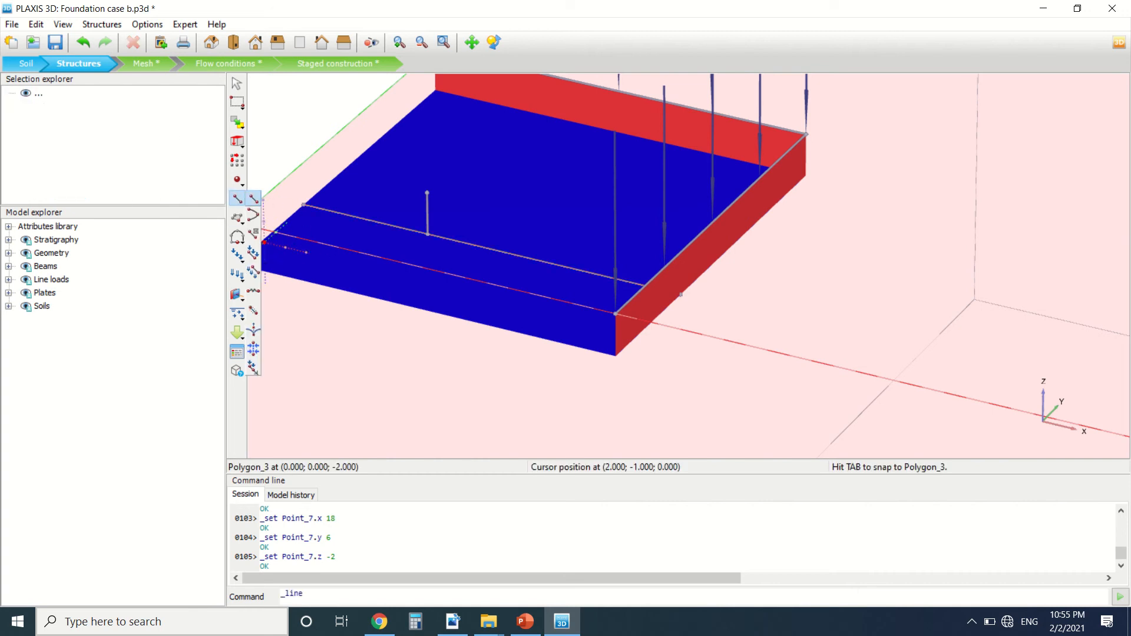
click(263, 129)
click(295, 125)
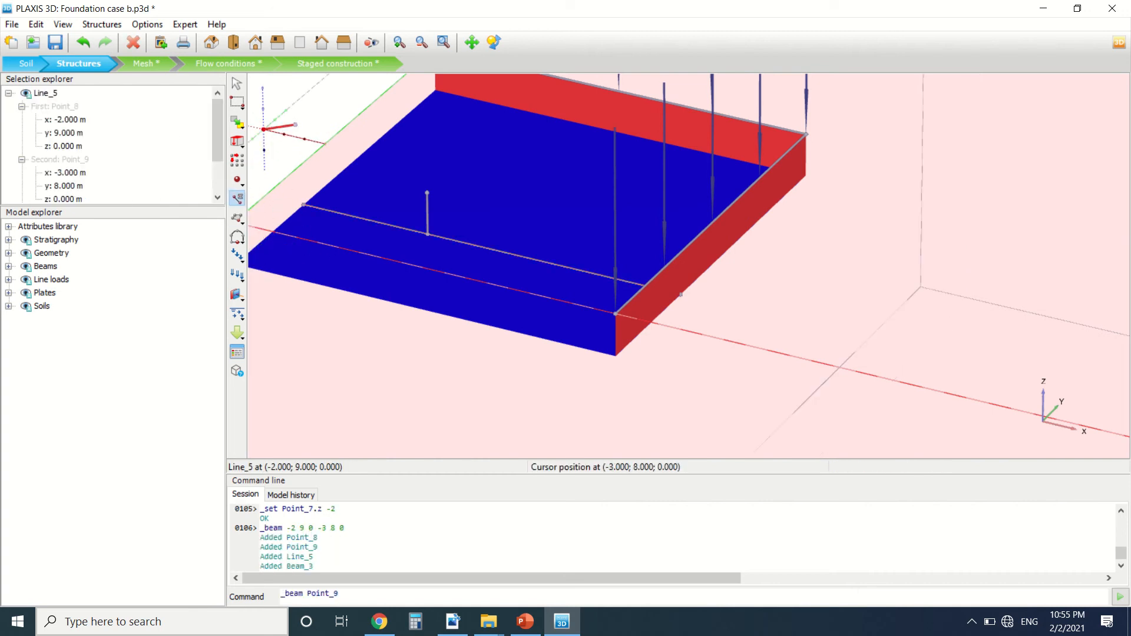
Set the first point of the newly drawn beam to x 6, y 0 and z -2.
click(68, 120)
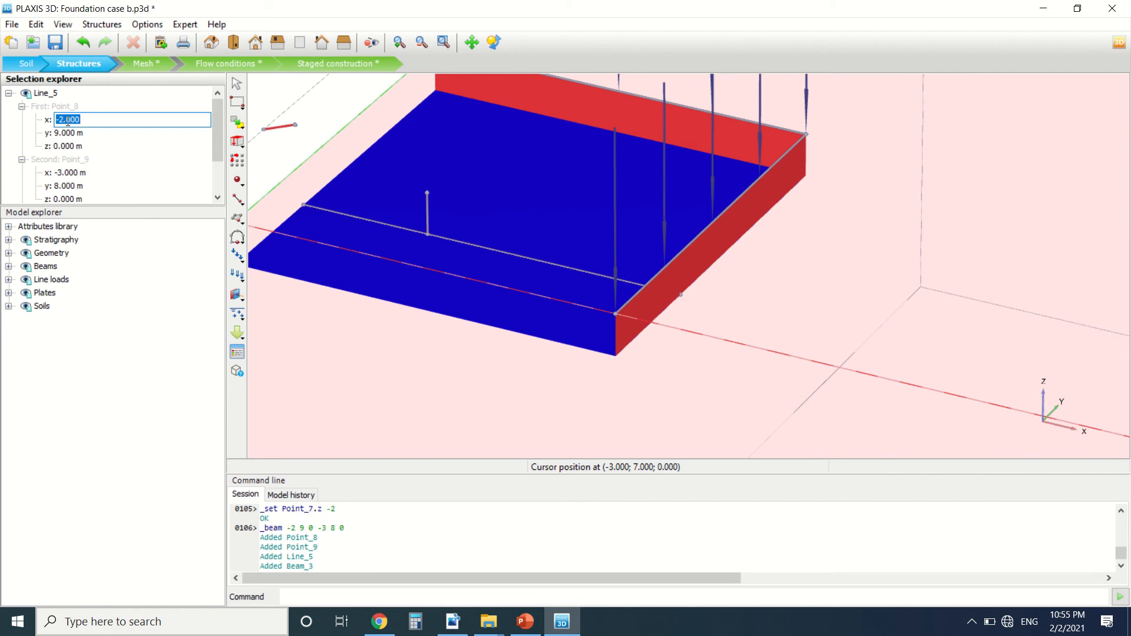
text(6)
click(69, 134)
text(0)
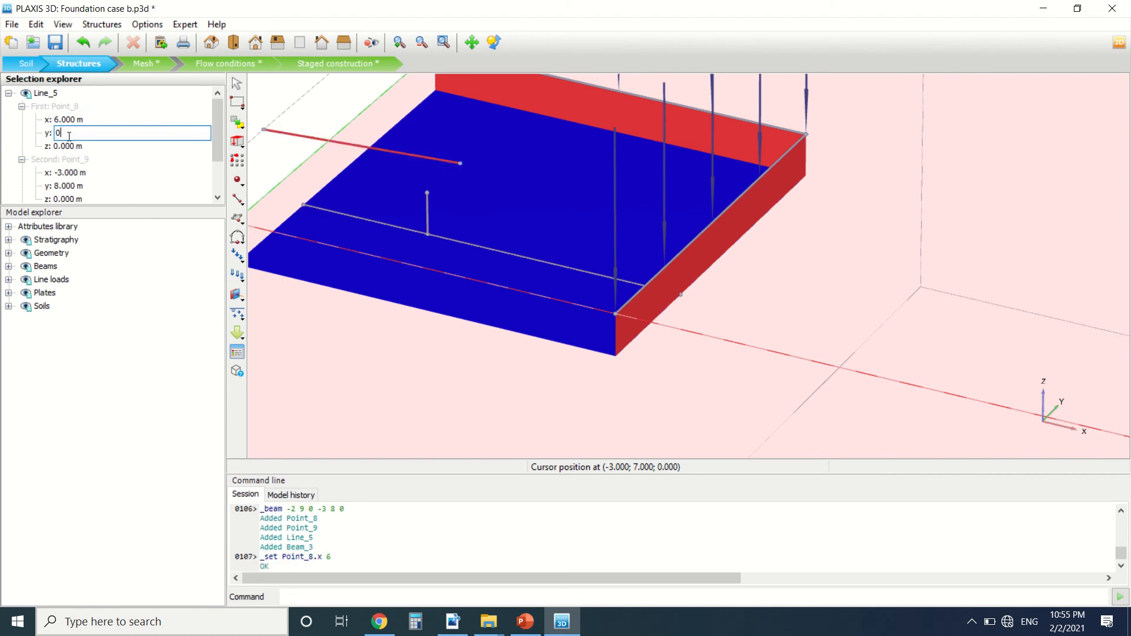
click(69, 146)
text(-2)
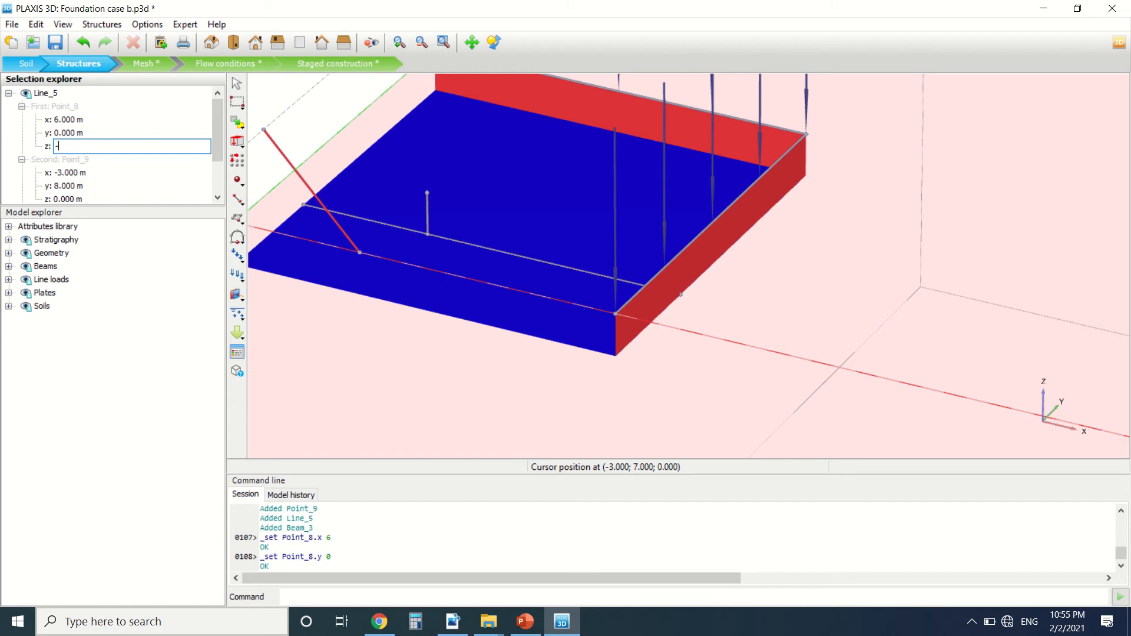
Set the second point of the same beam to x 6, y 18 and z -2, and clear the selection.
click(65, 173)
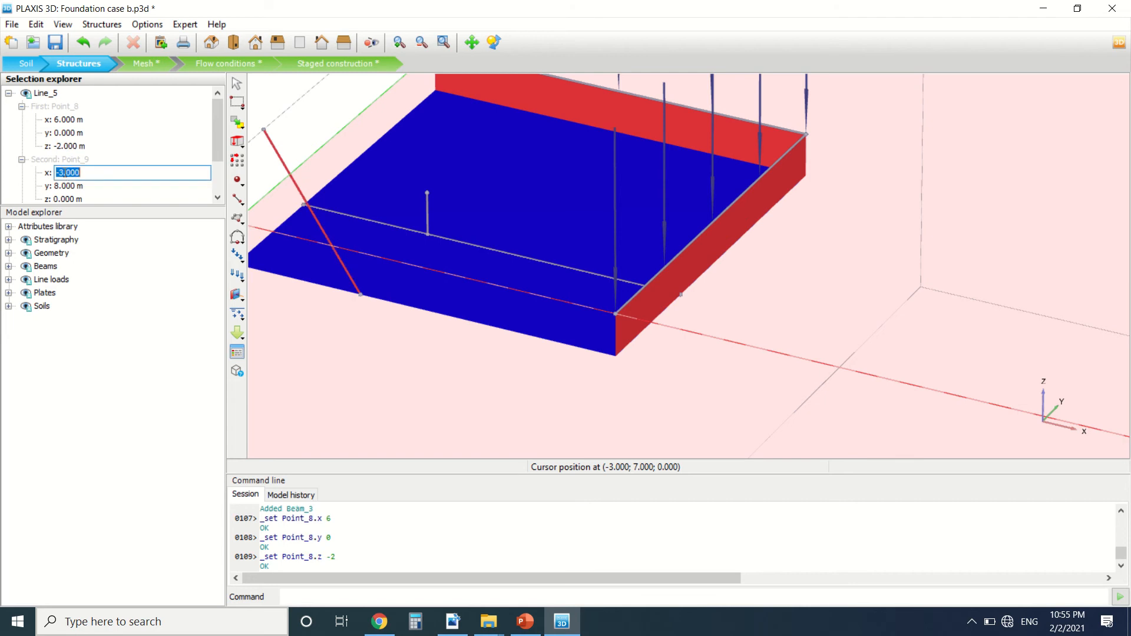
text(6)
click(69, 186)
text(18)
click(71, 199)
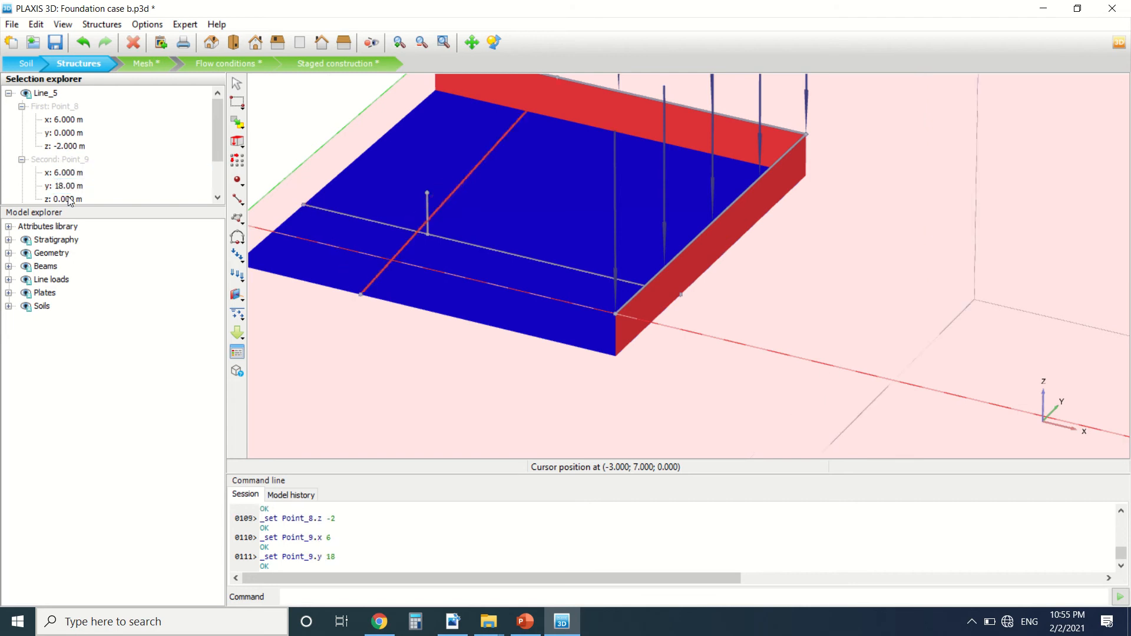
text(-2)
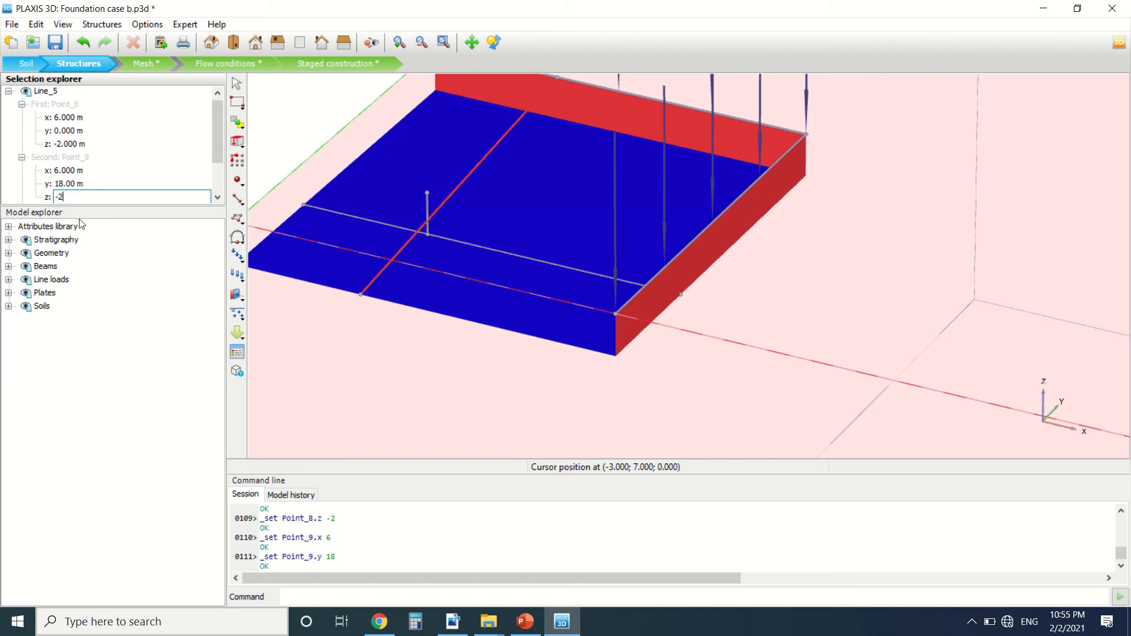
key(Return)
click(503, 262)
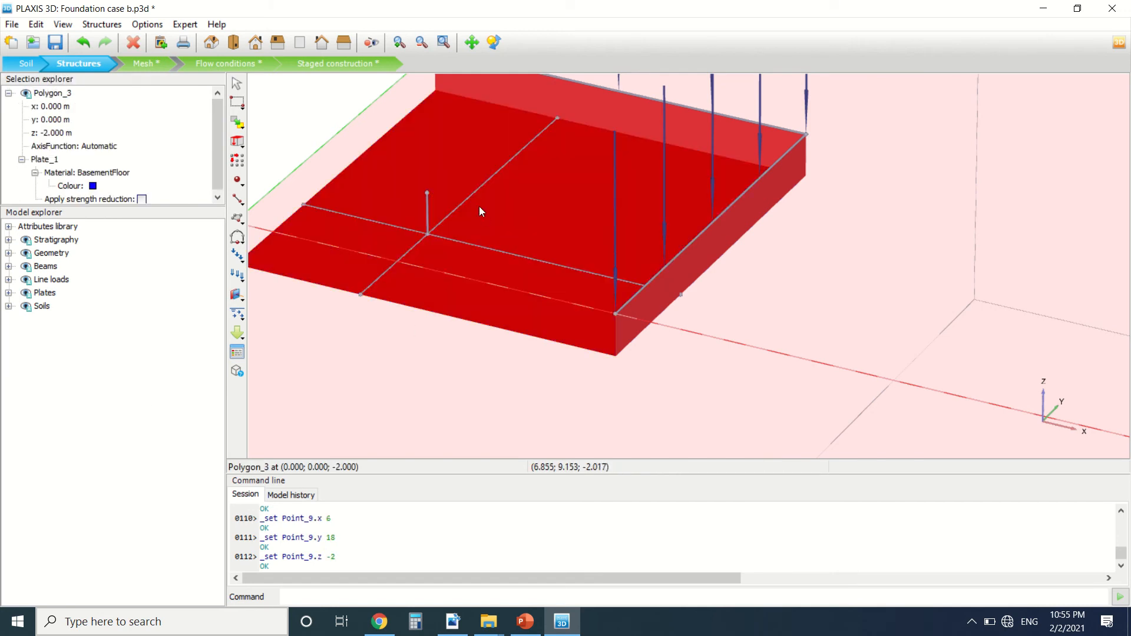
scroll(479, 206, down, 5)
key(Escape)
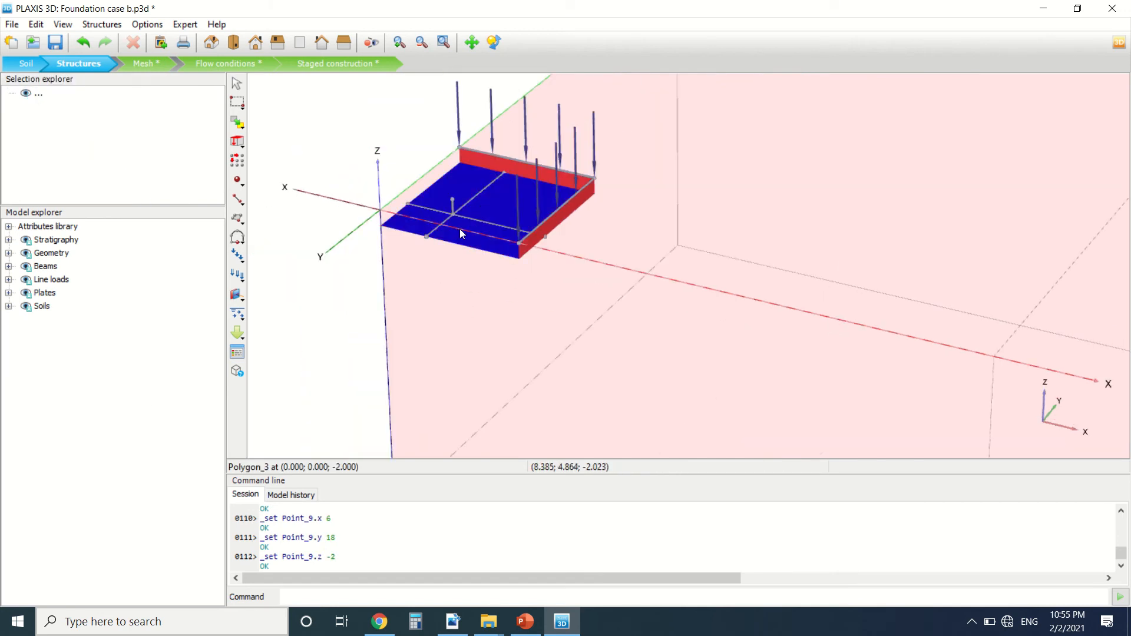
Switch to Acrobat Reader and read the tutorial's instructions for creating and assigning the beam material data sets.
click(461, 619)
scroll(392, 348, down, 3)
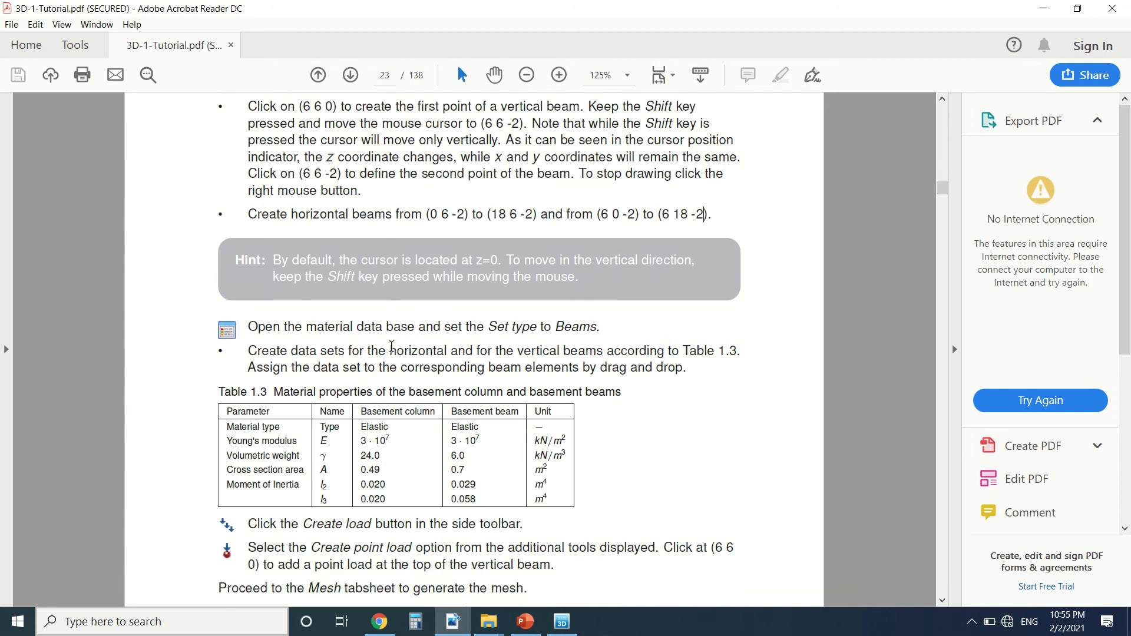
scroll(393, 339, down, 2)
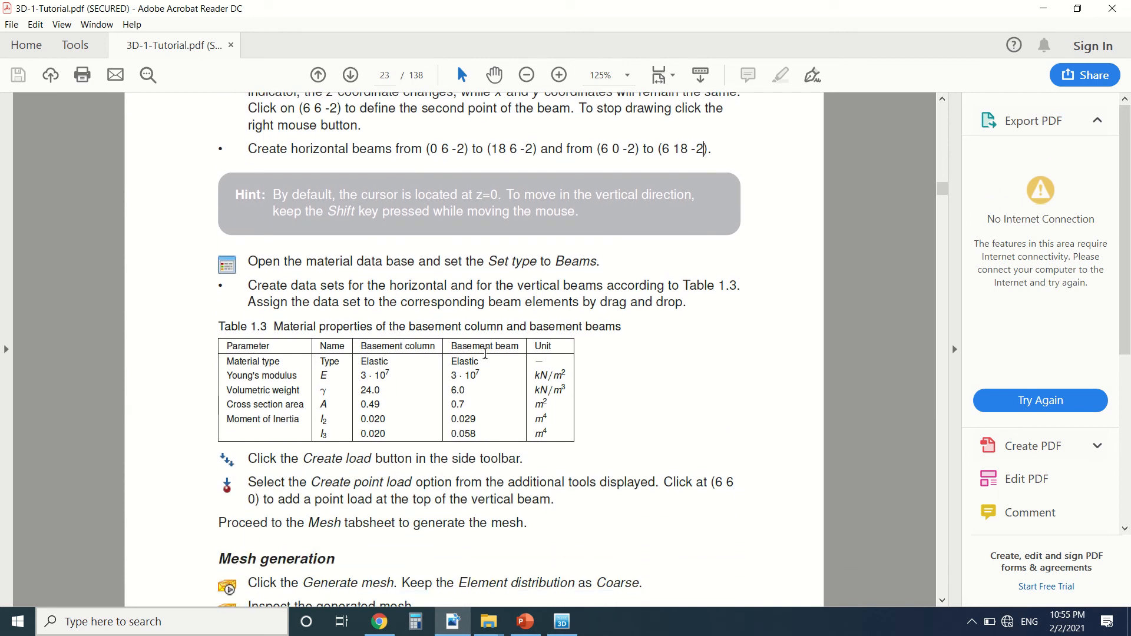
Switch to PLAXIS 3D and start a new material set of type Beams in the material database.
click(562, 622)
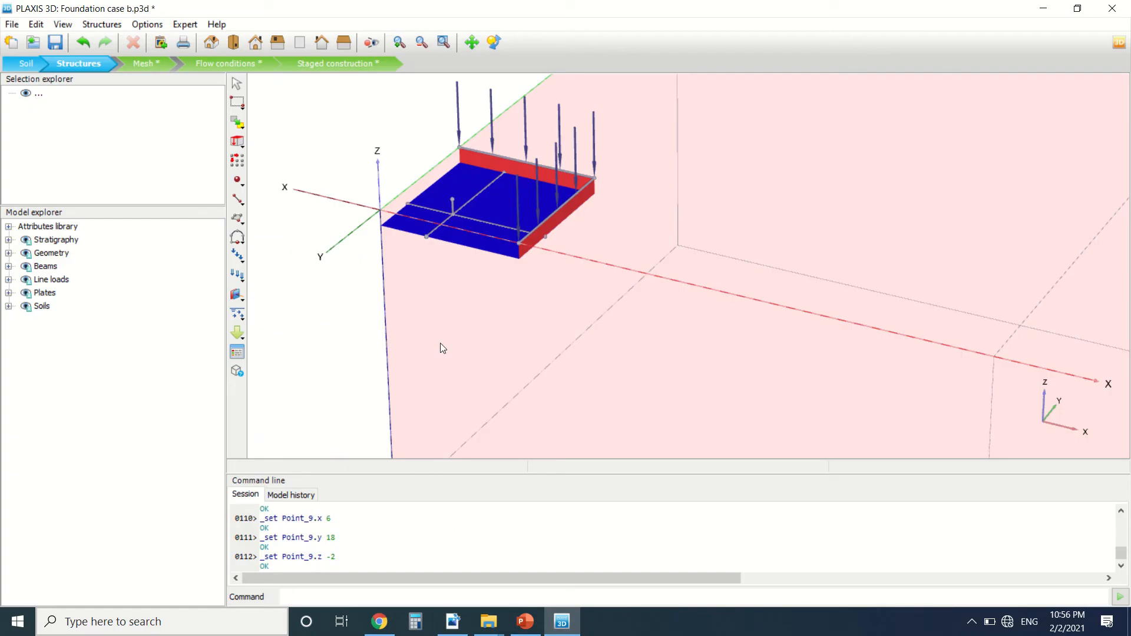
click(242, 351)
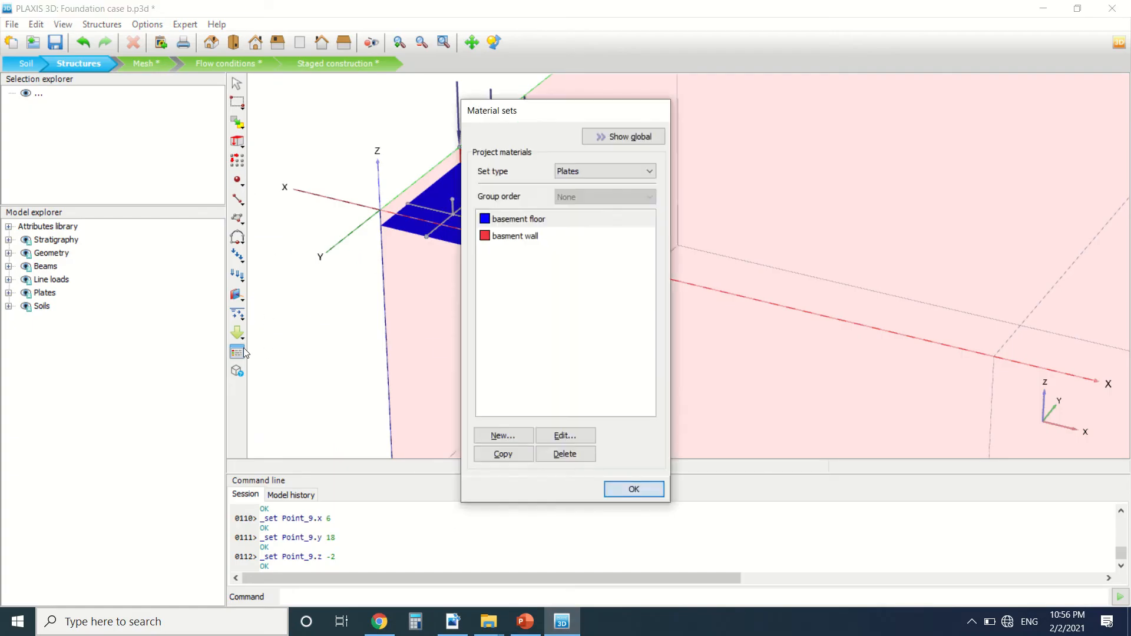
click(599, 171)
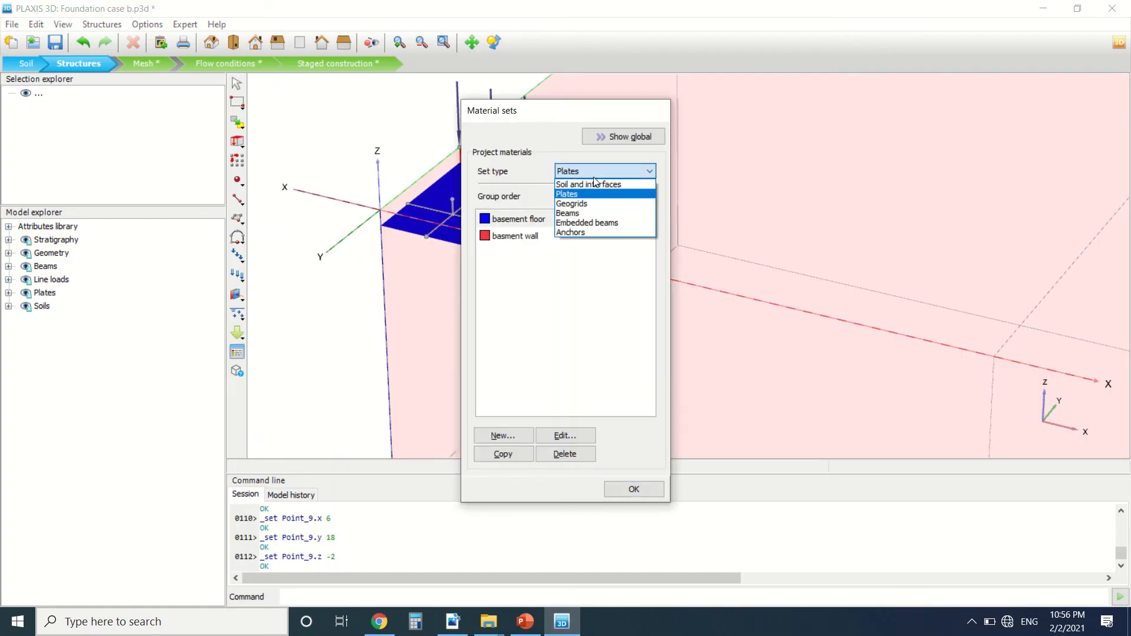
click(599, 213)
click(503, 435)
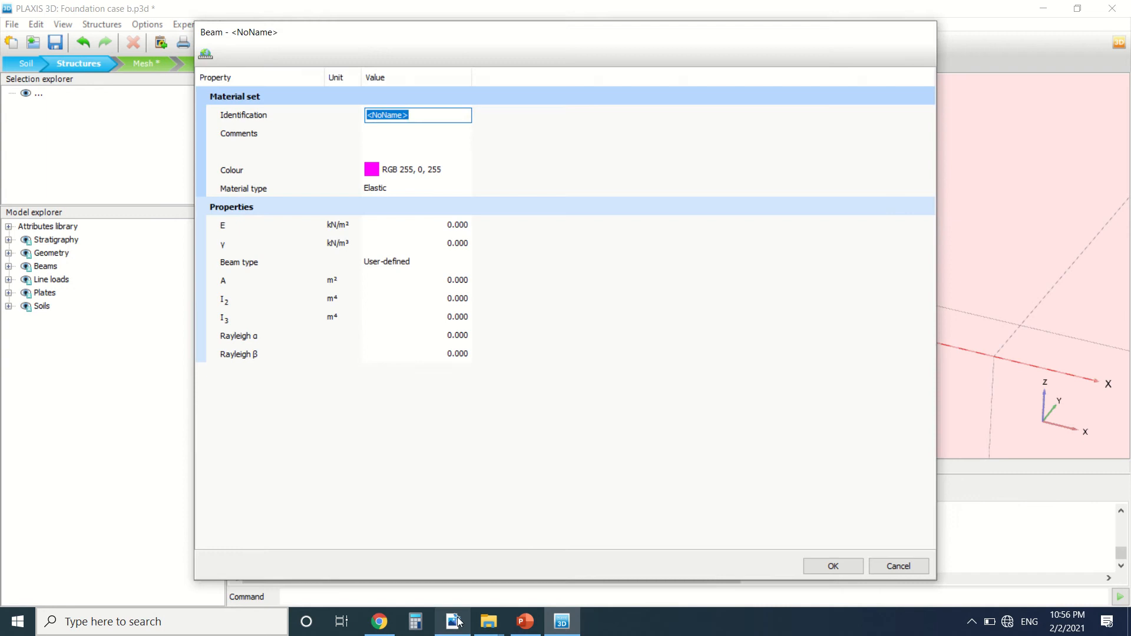
Switch to Acrobat Reader and check the basement column and basement beam properties in Table 1.3.
click(453, 622)
scroll(351, 315, down, 3)
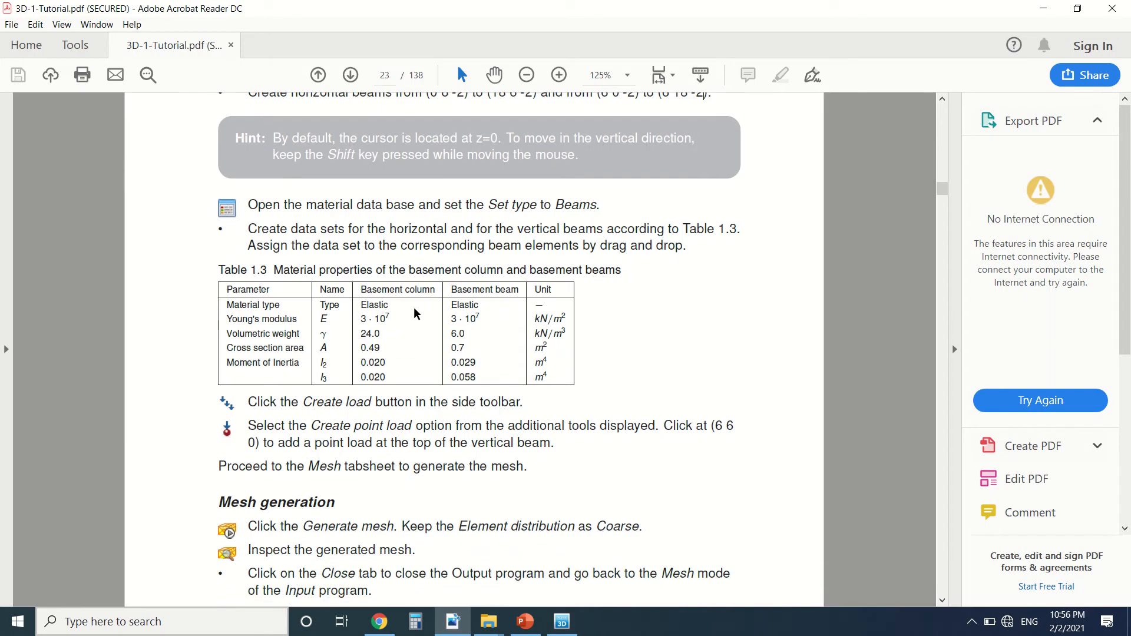
scroll(416, 313, down, 2)
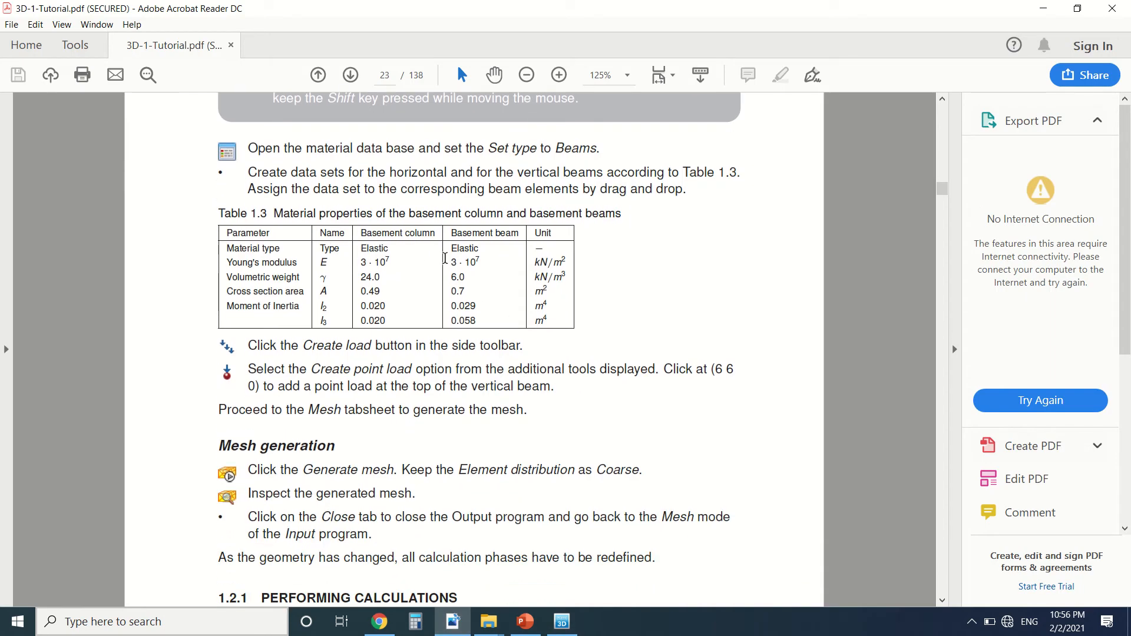
Back in PLAXIS 3D, name the beam material "basement column" and set E to 30E6 kN/m² and γ to 24 kN/m³.
click(563, 623)
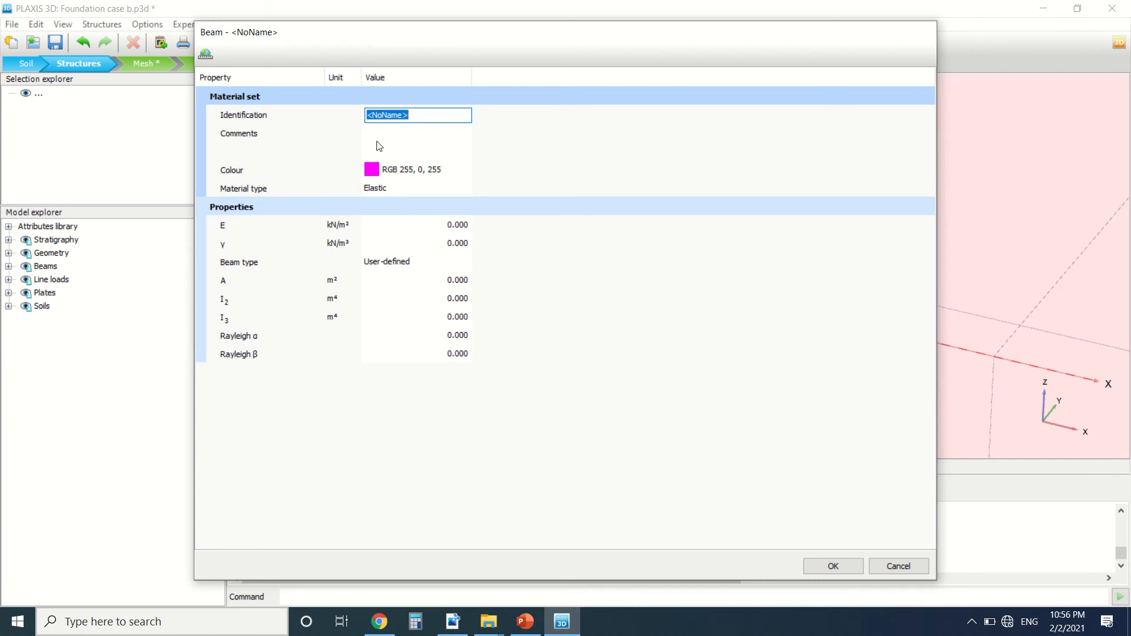
text(basement column)
click(455, 227)
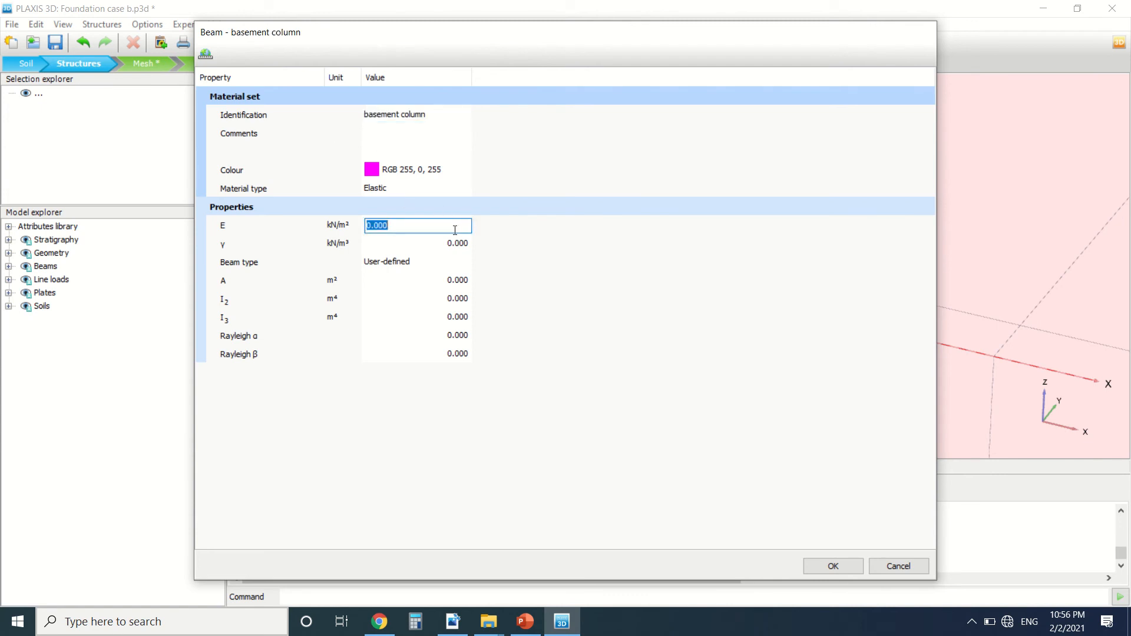
text(30000)
click(414, 242)
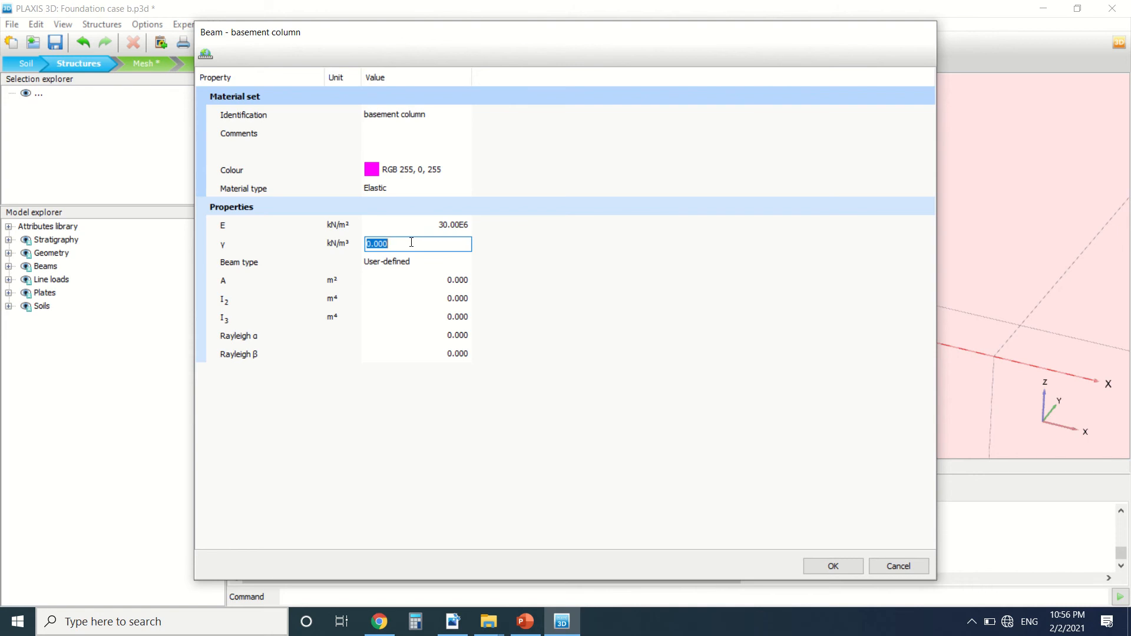
text(24)
drag(527, 32, 565, 72)
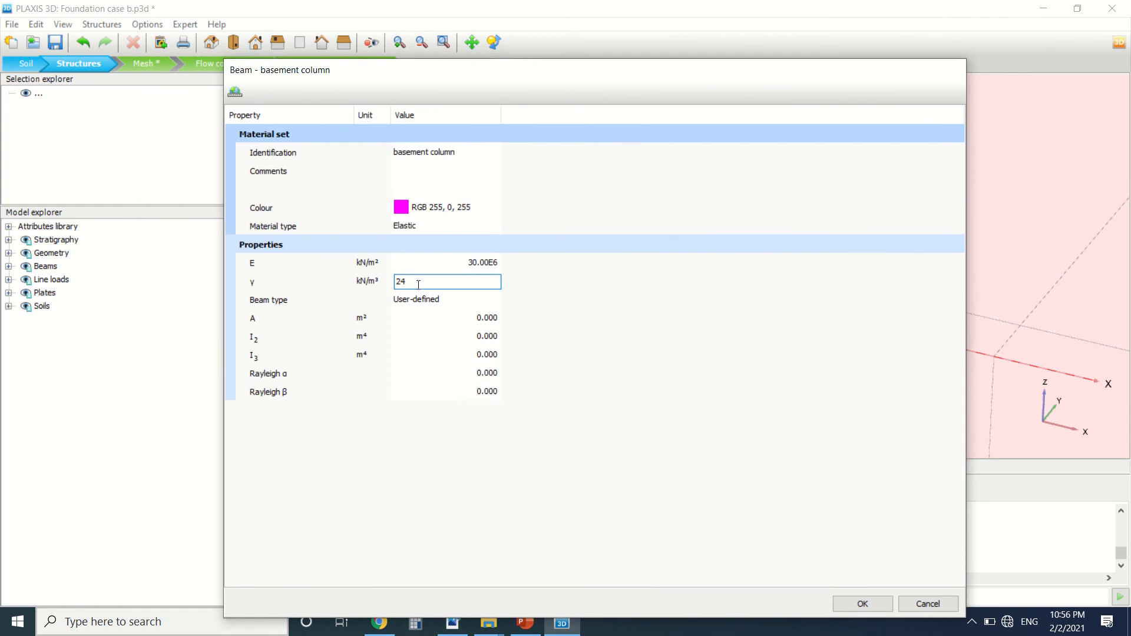
click(394, 465)
Set the basement column's area A to 0.49 m² and both I2 and I3 to 0.02 m⁴, and save the material.
click(497, 316)
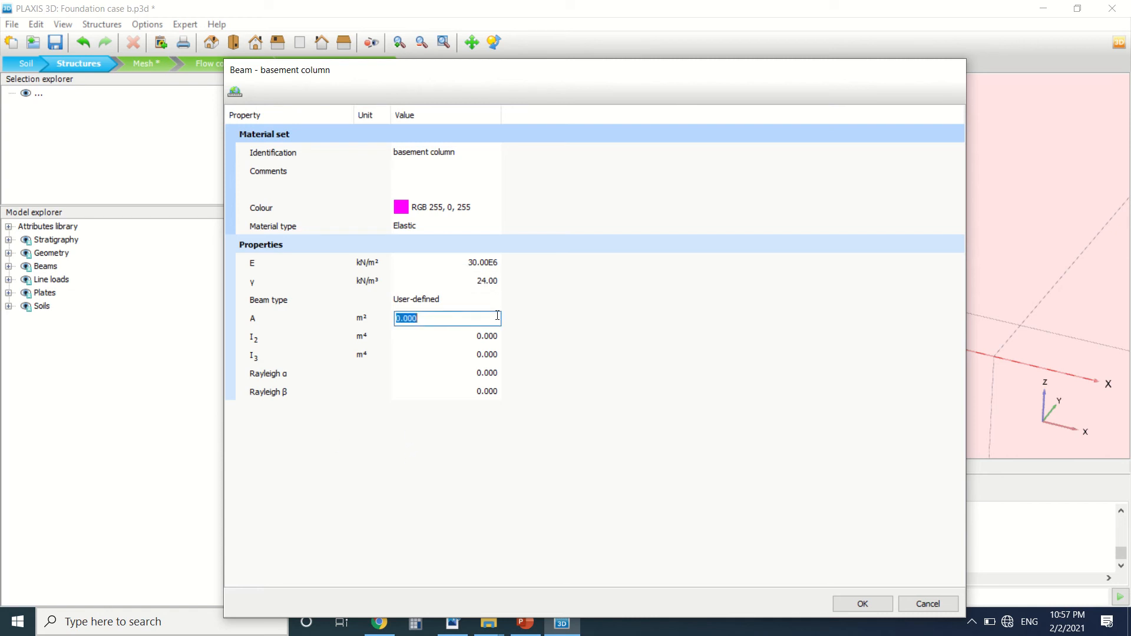
text(0.49)
click(474, 353)
click(473, 336)
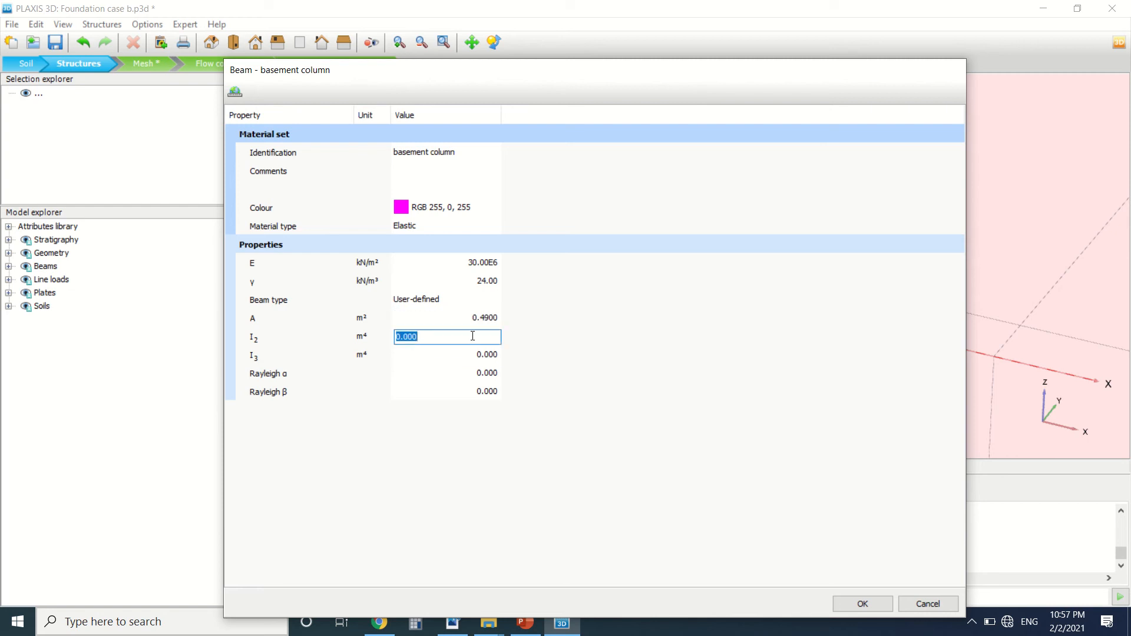
text(0.02)
click(468, 356)
text(0)
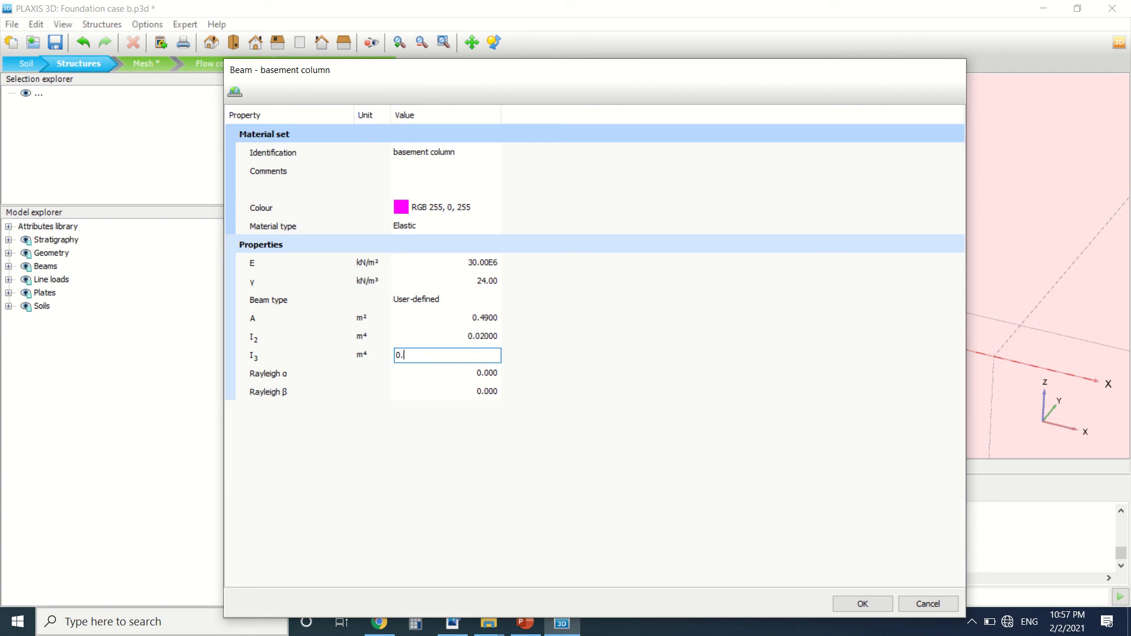
text(.02)
key(Return)
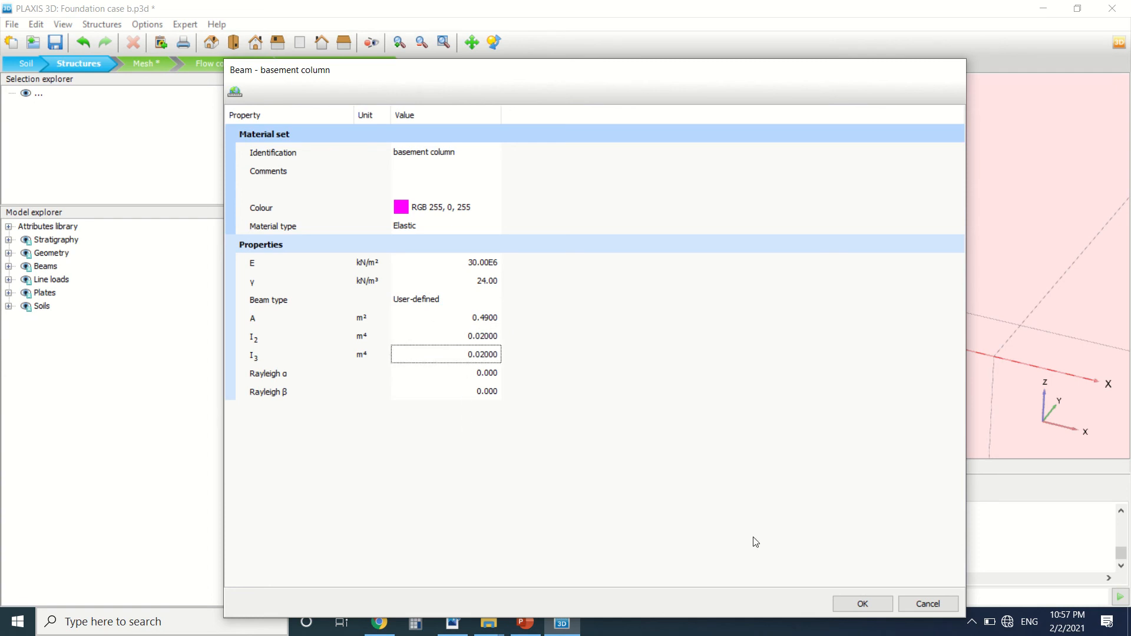
click(861, 604)
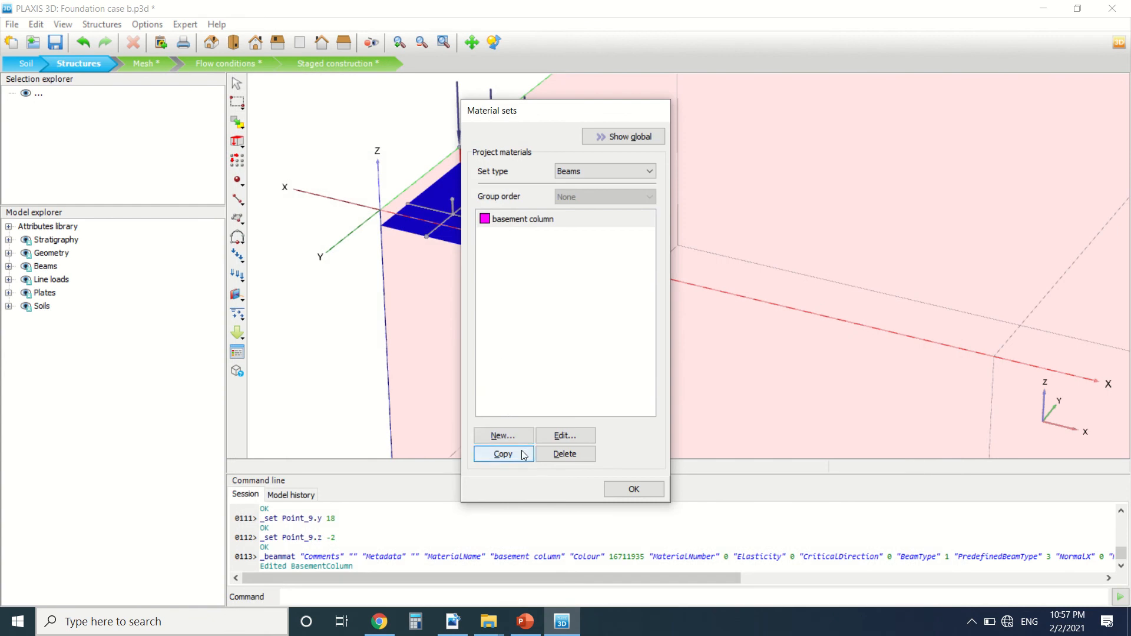
Copy the basement column material as "basement beams" and give it the green colour RGB 12, 237, 12.
click(504, 454)
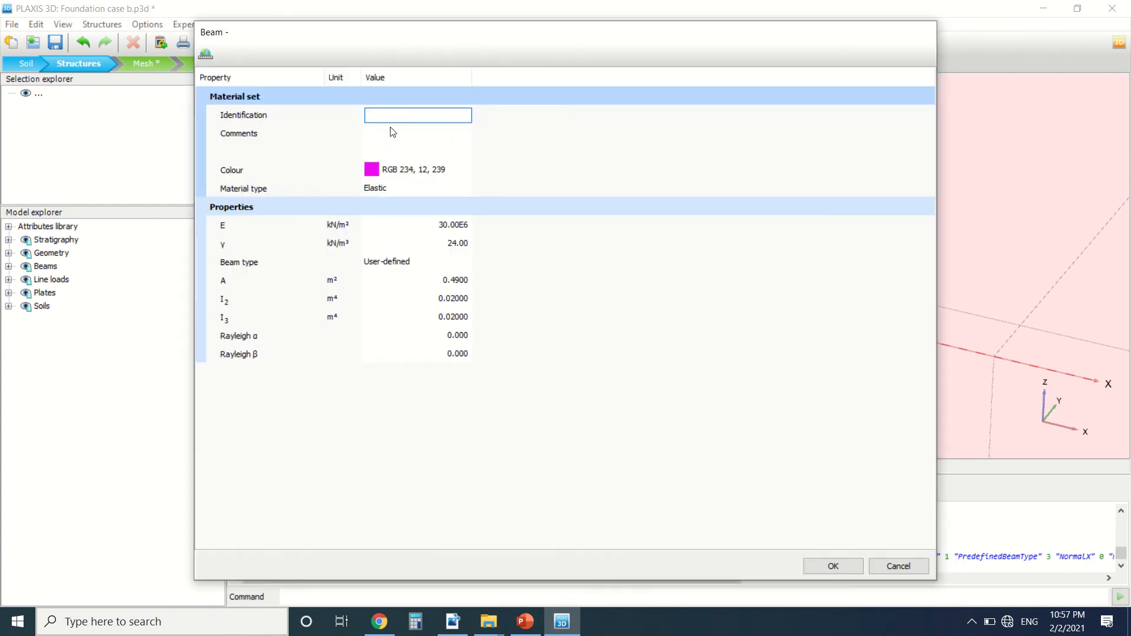
text(basement beams)
click(378, 171)
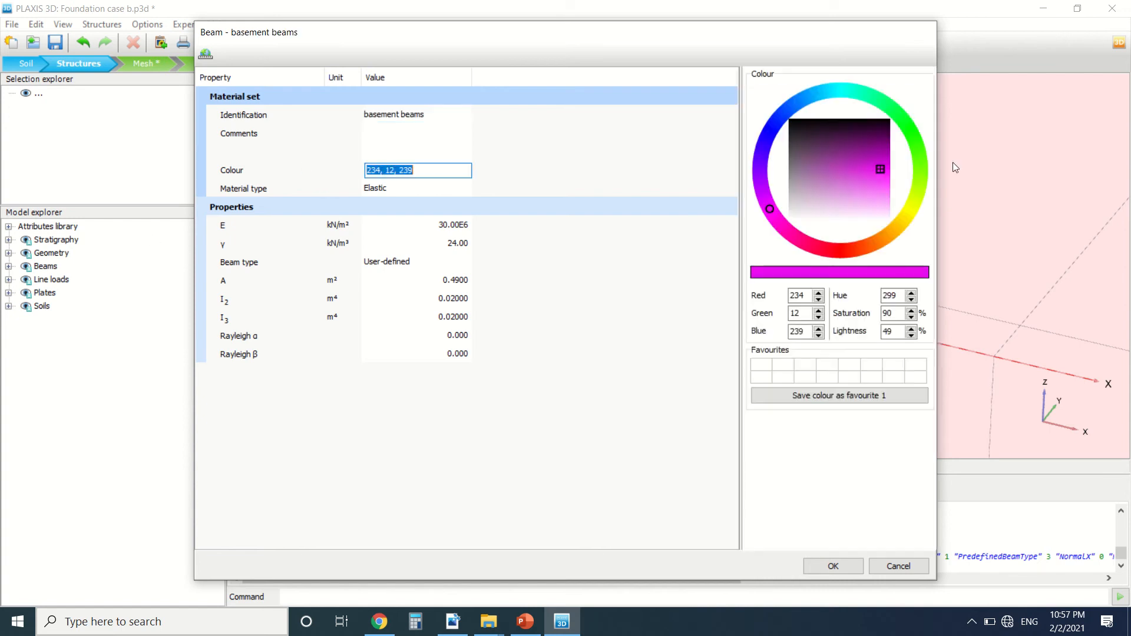
click(910, 128)
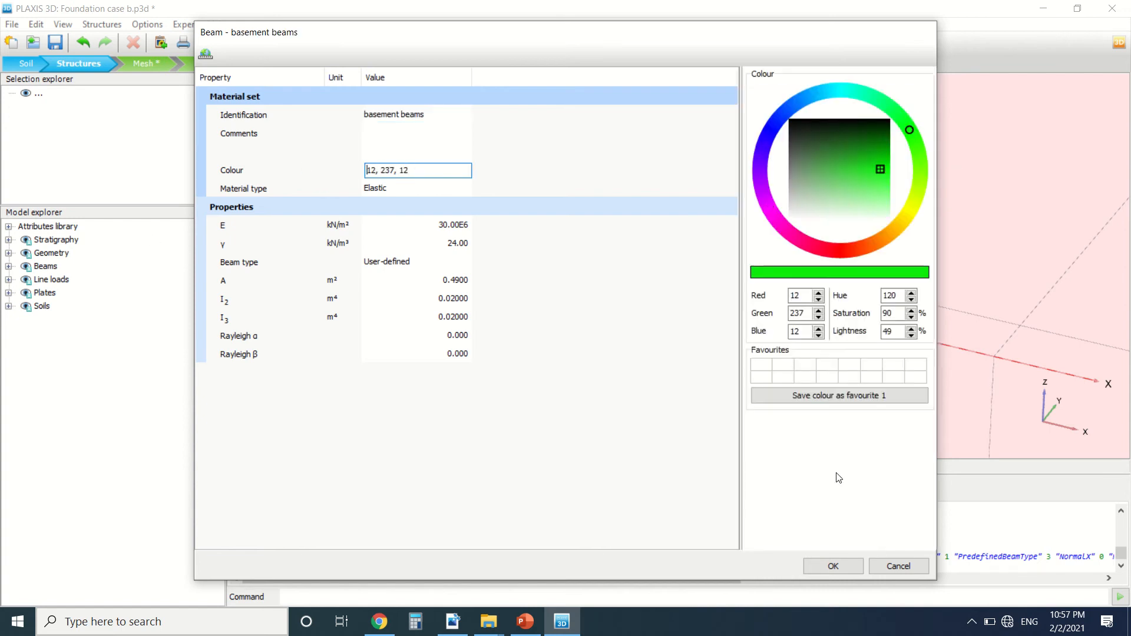
click(833, 567)
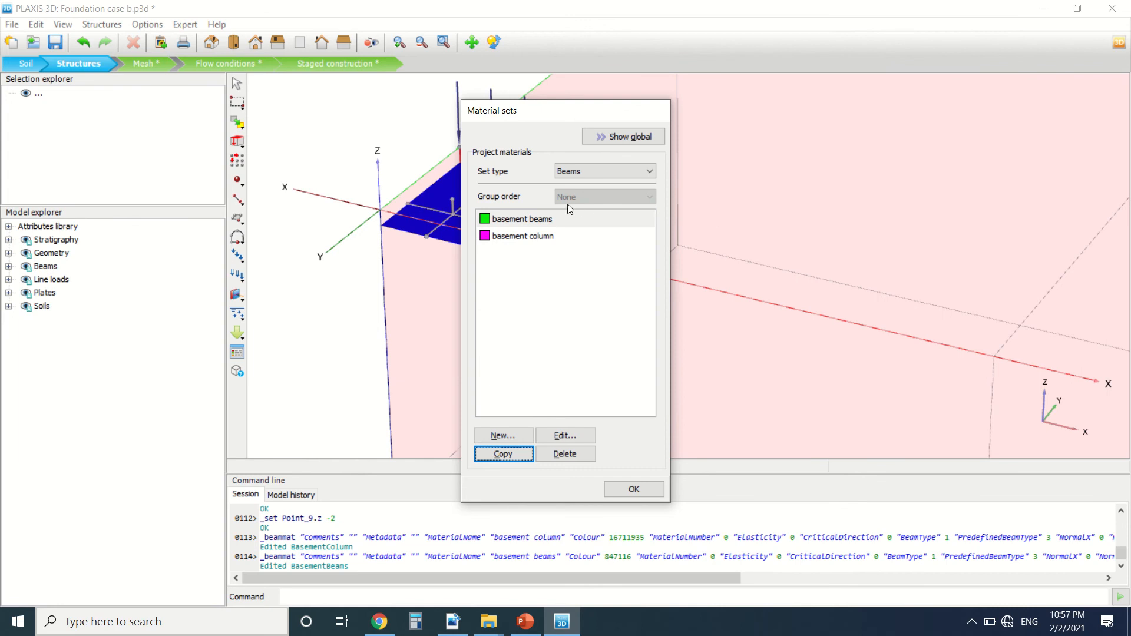
Reopen the basement beams material and set γ to 6 kN/m³ and the area A to 0.7 m².
click(557, 435)
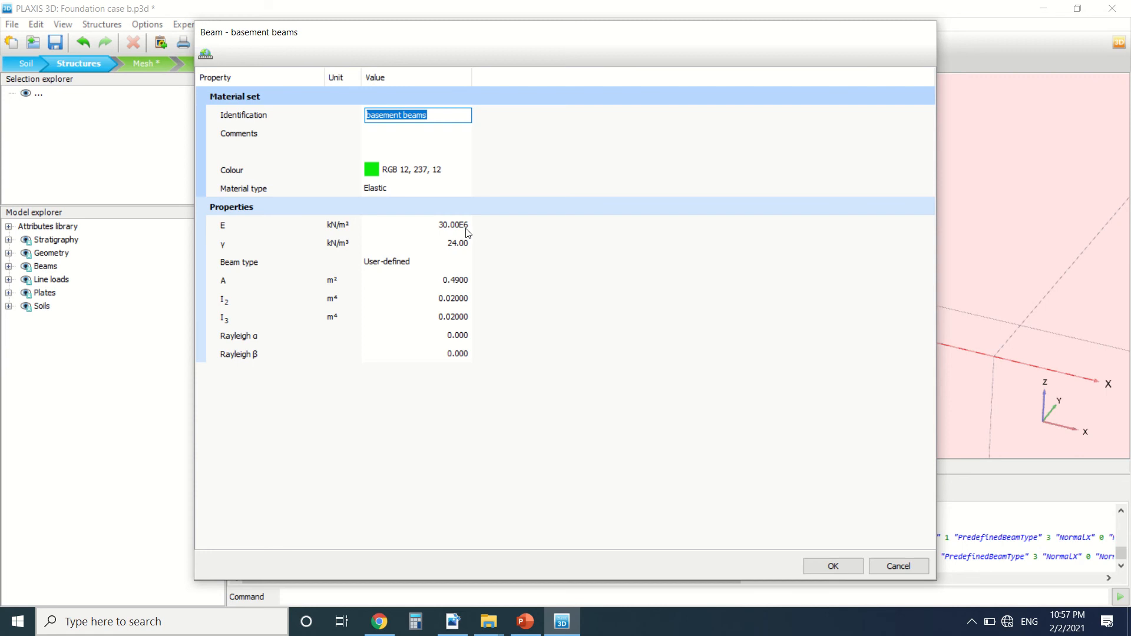
click(467, 245)
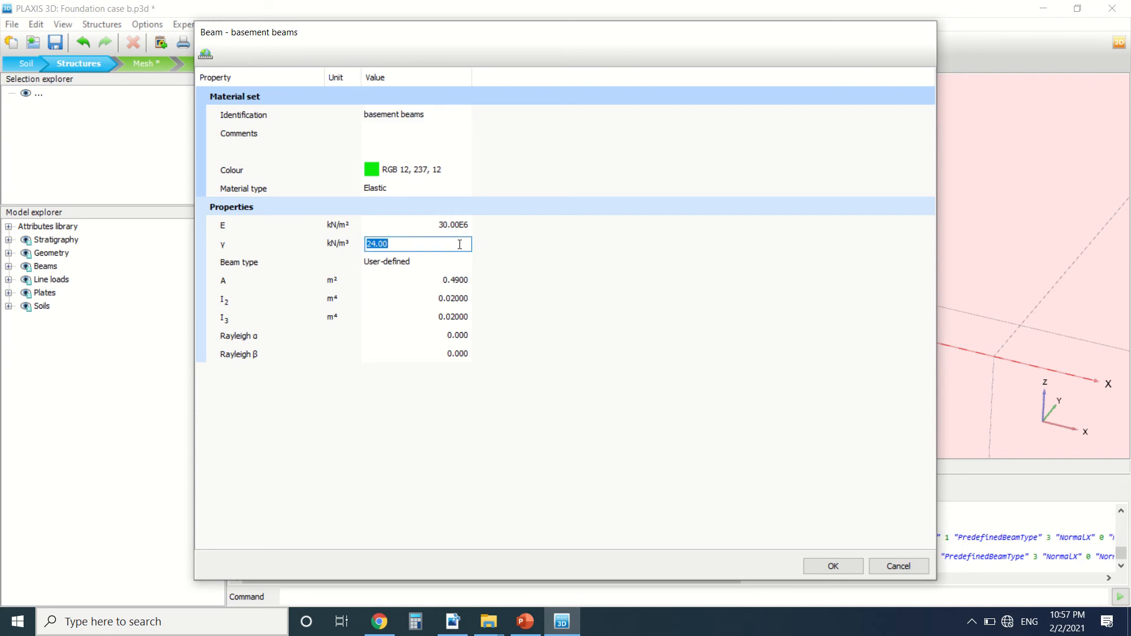
text(6)
click(414, 439)
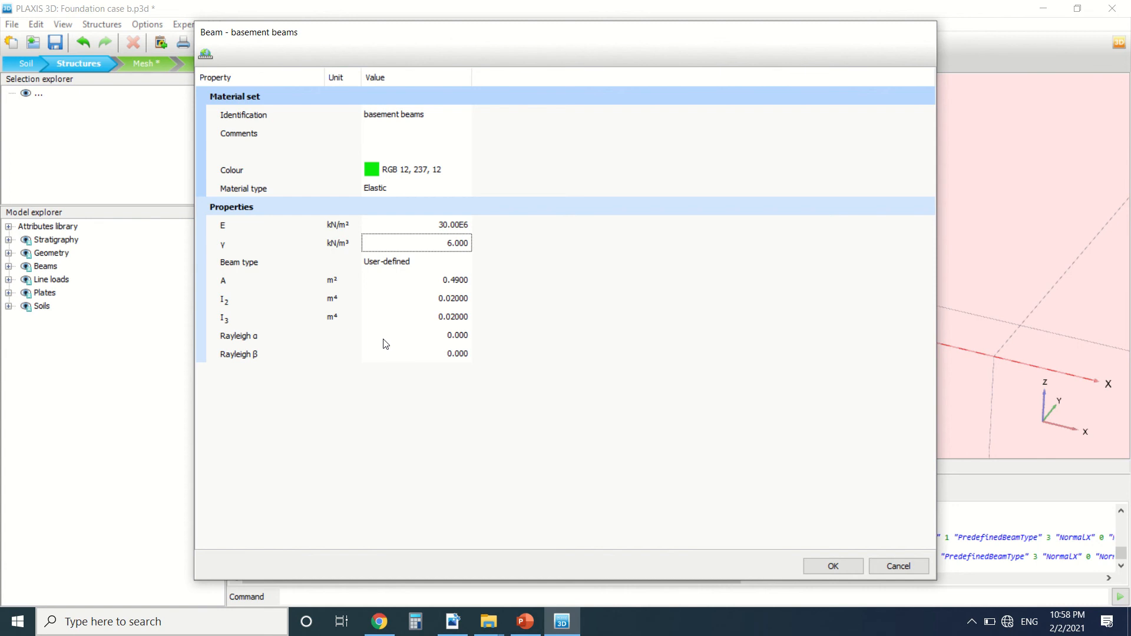
click(427, 281)
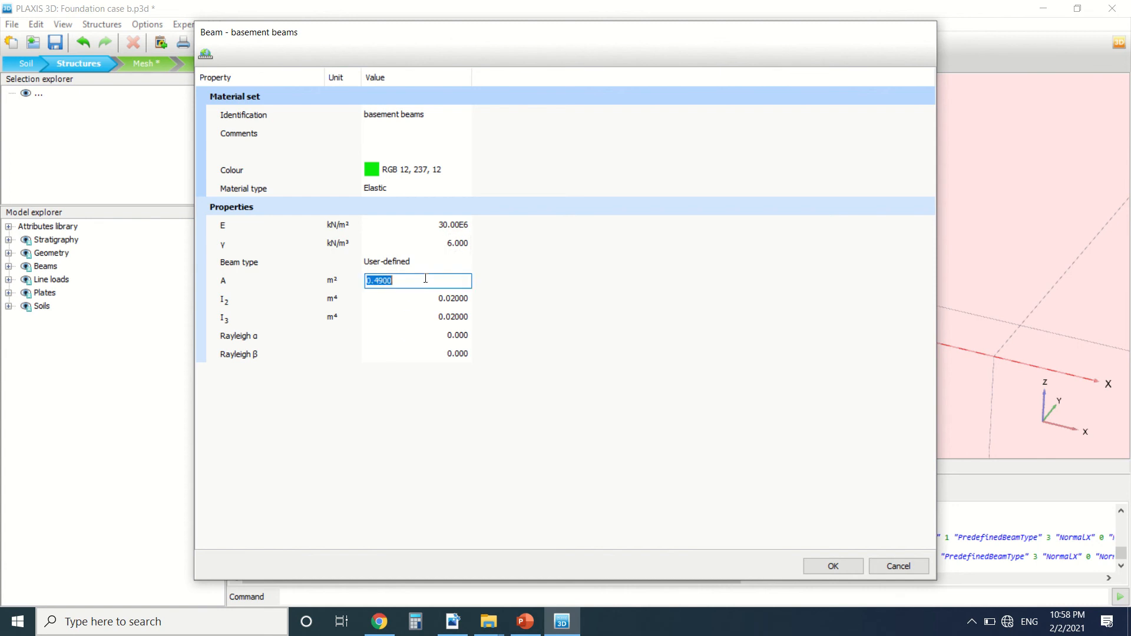
text(0.7)
Set the basement beams' I2 to 0.029 m⁴ and I3 to 0.058 m⁴, save the material and close the material sets.
click(429, 299)
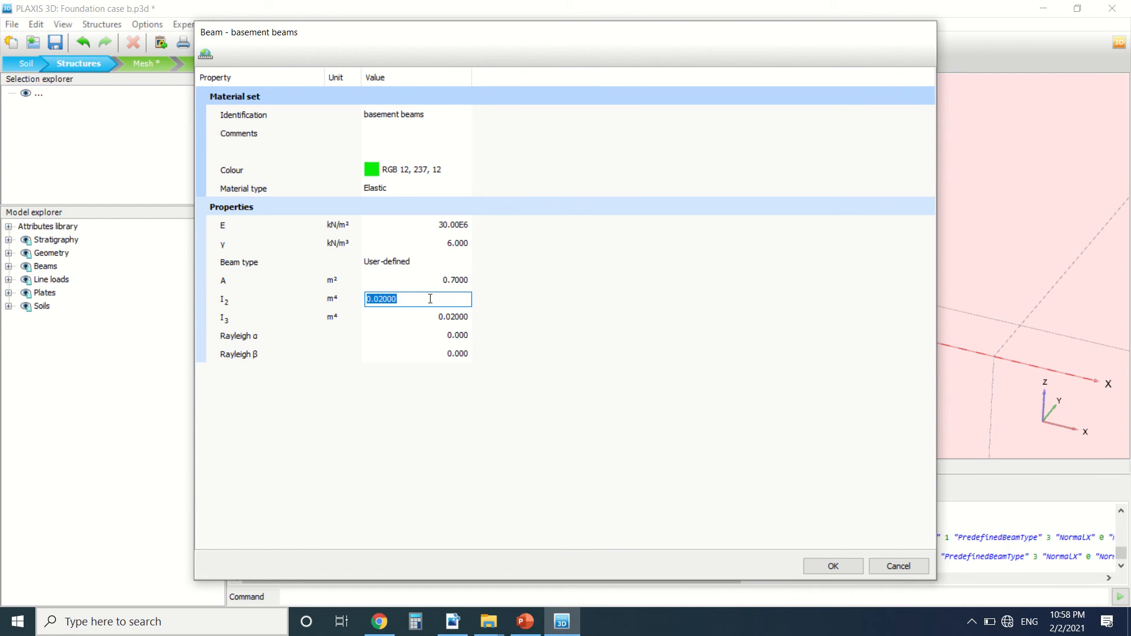
text(0.029)
click(444, 319)
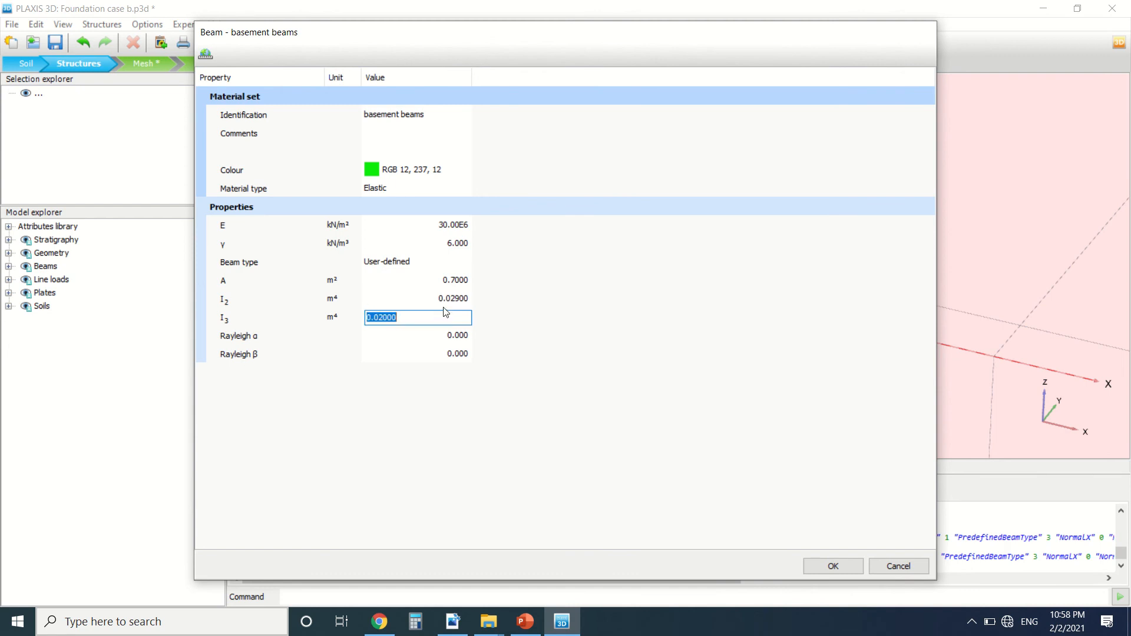
text(0.058)
key(Return)
click(862, 566)
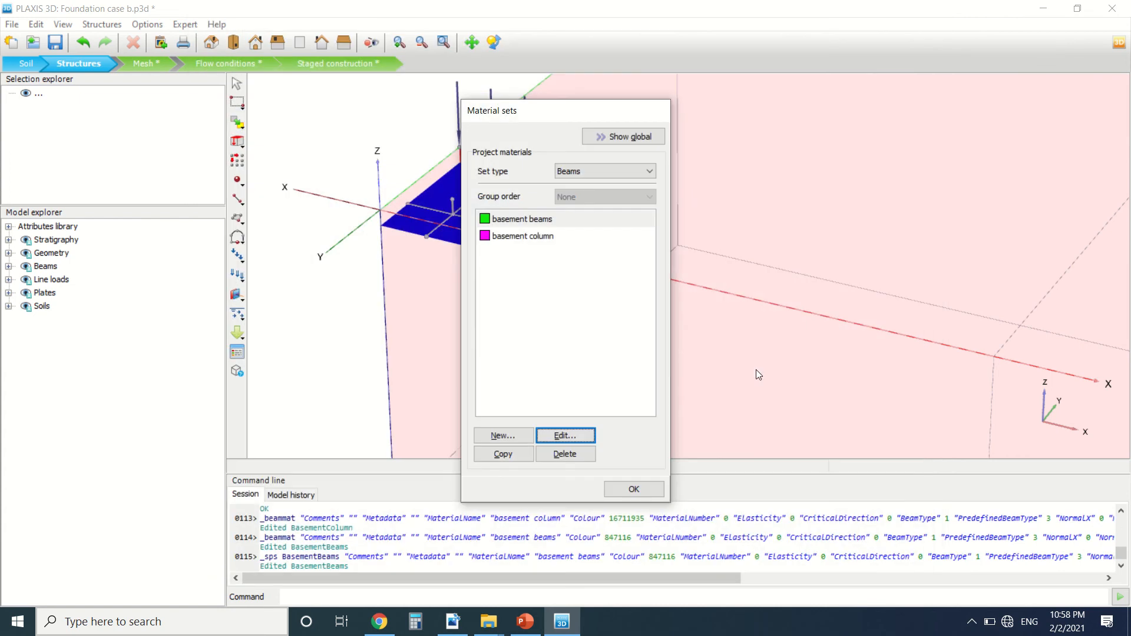
click(634, 489)
Assign the basement column material to the vertical beam at x = 6, y = 6.
scroll(478, 327, up, 5)
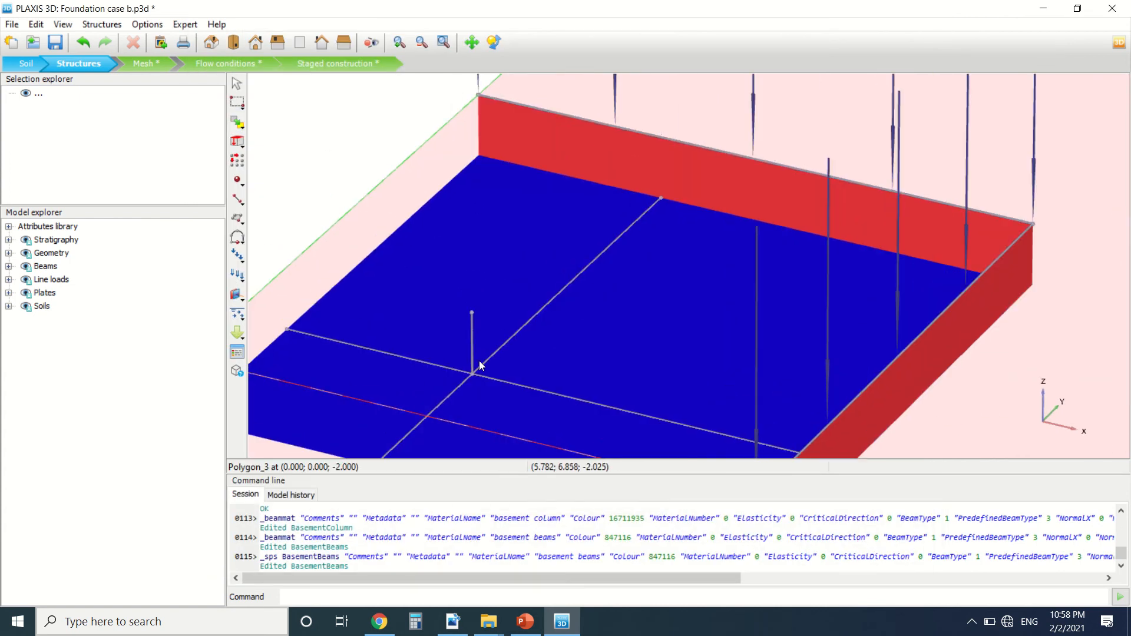
click(473, 354)
right_click(473, 354)
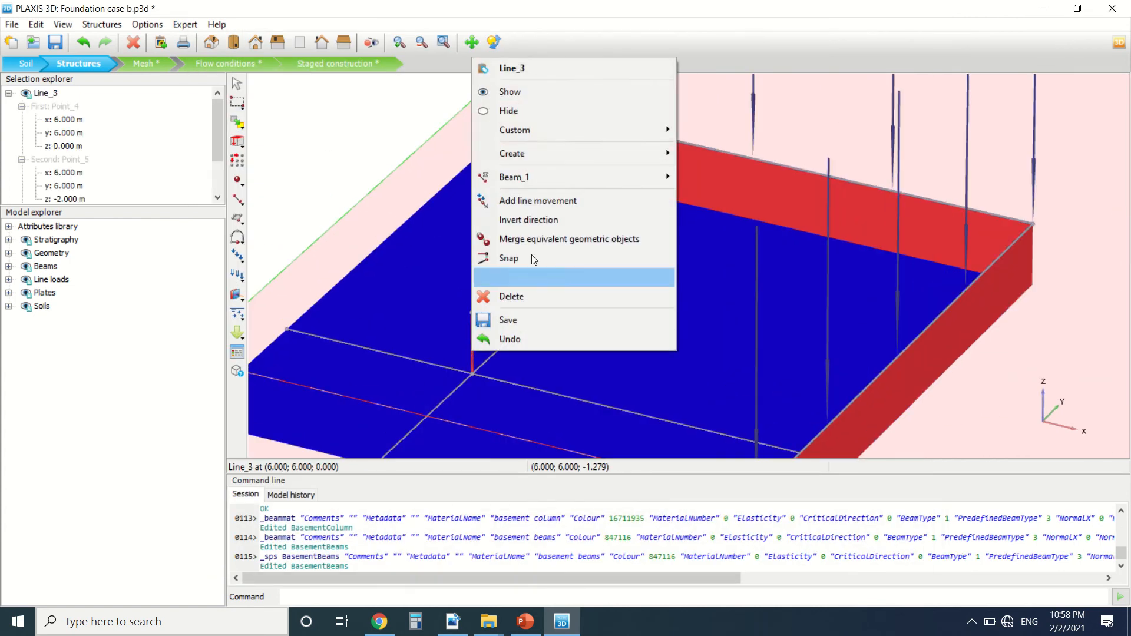
mouse_move(571, 178)
mouse_move(737, 201)
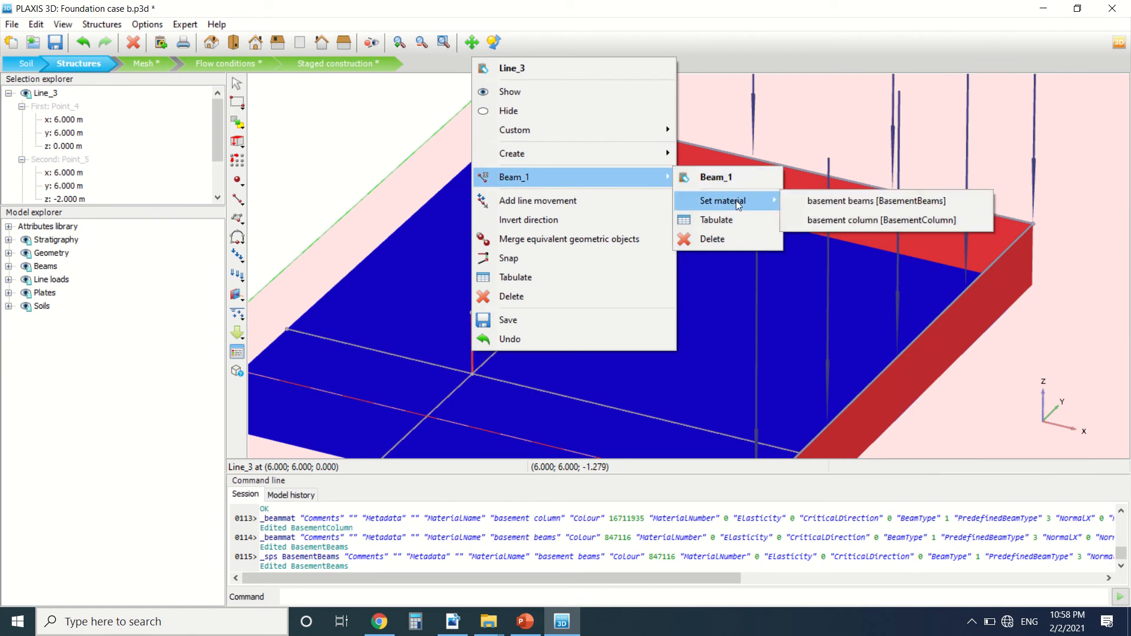
click(831, 215)
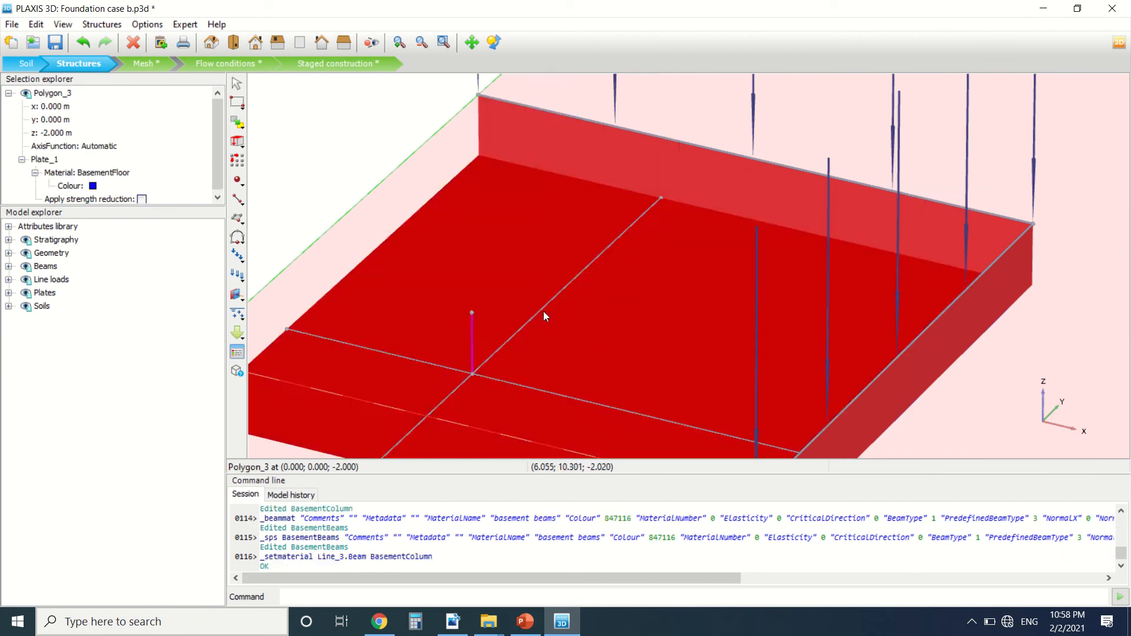
Assign the basement beams material to the horizontal floor beam running in the y direction at x = 6.
double_click(536, 313)
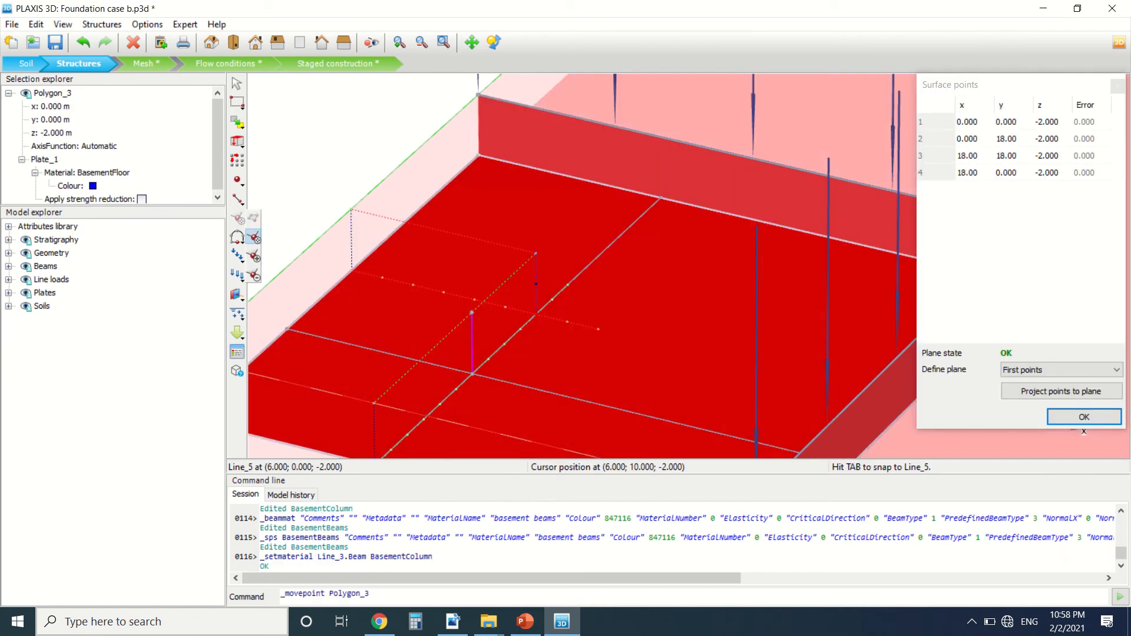
key(Escape)
click(540, 310)
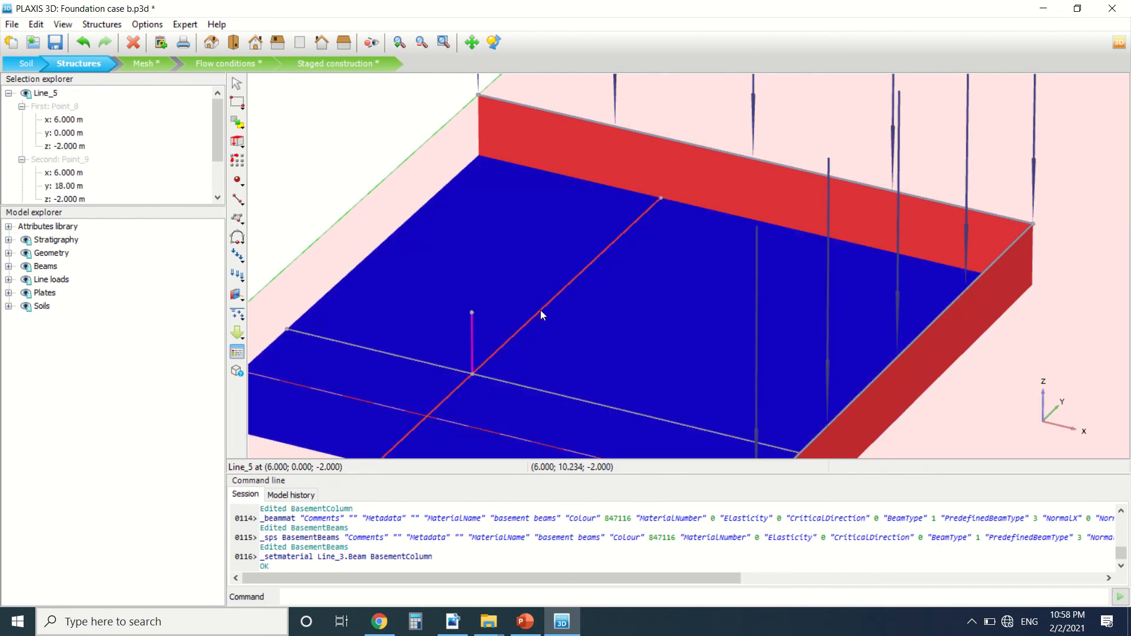
right_click(541, 311)
mouse_move(649, 430)
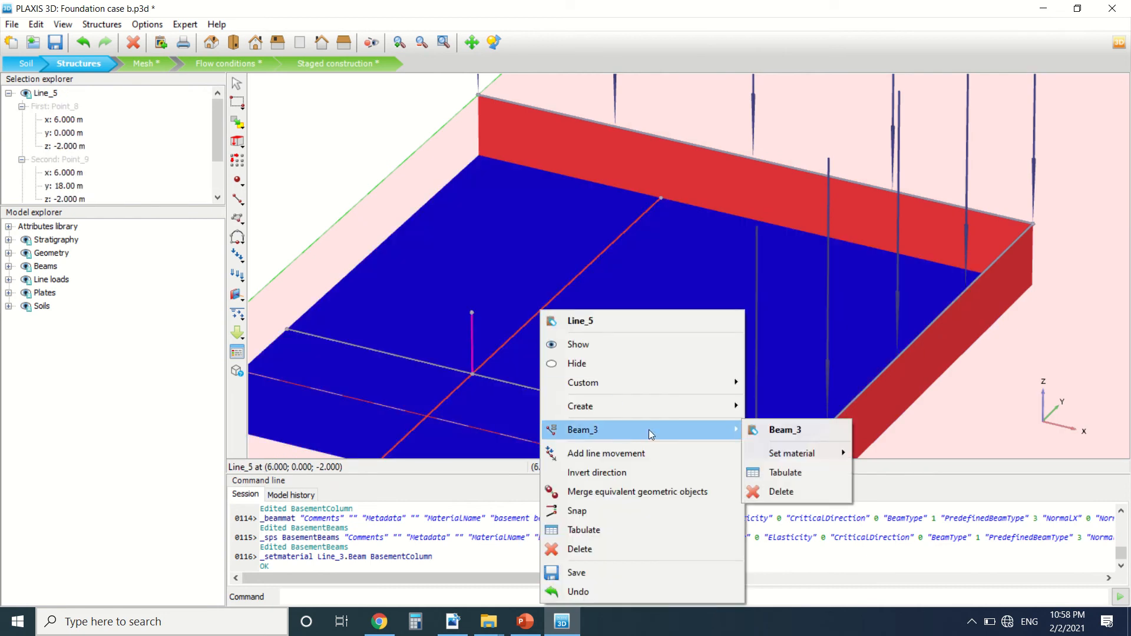
mouse_move(823, 458)
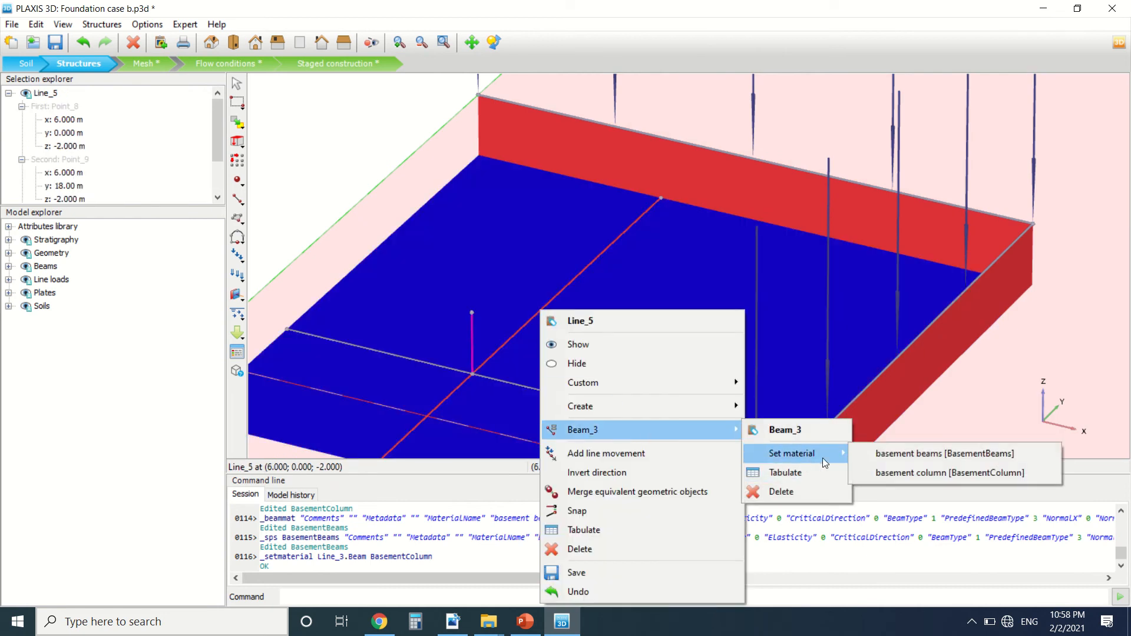
click(904, 458)
key(Escape)
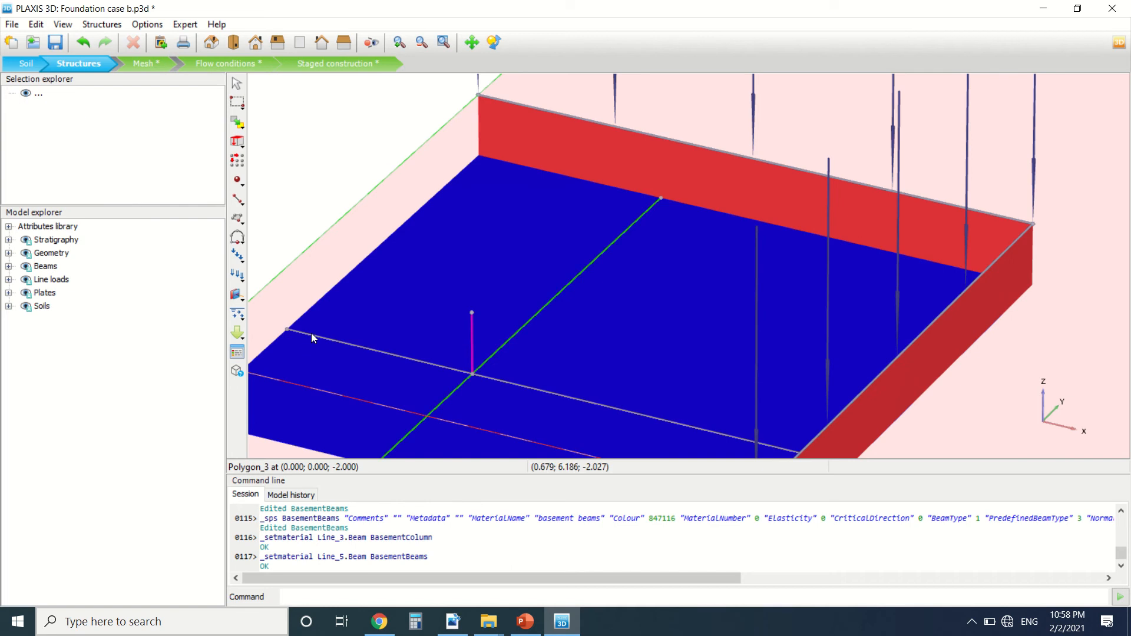
Assign the basement beams material to the horizontal floor beam running in the x direction at y = 6.
click(311, 335)
key(Escape)
click(312, 333)
right_click(316, 336)
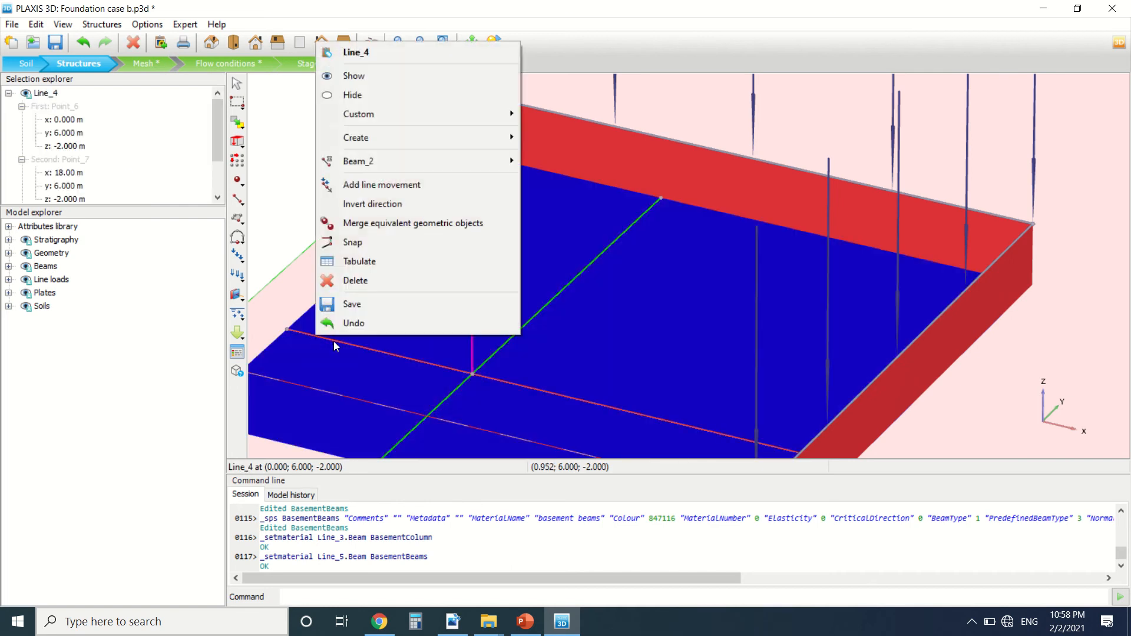
mouse_move(490, 165)
mouse_move(564, 186)
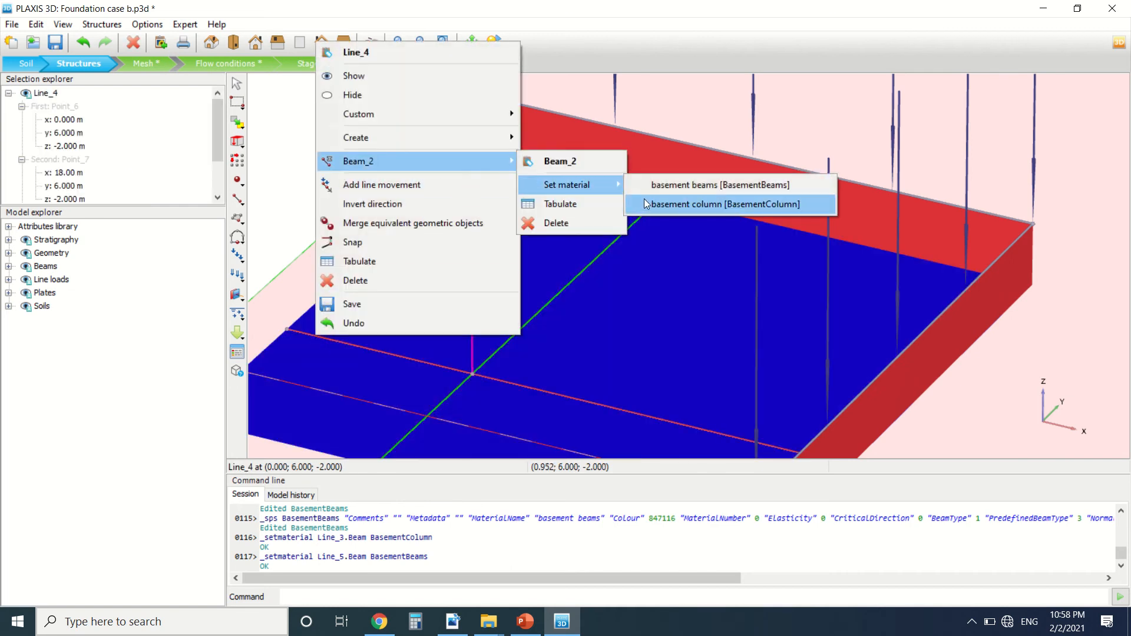
click(651, 191)
scroll(643, 197, down, 5)
key(Escape)
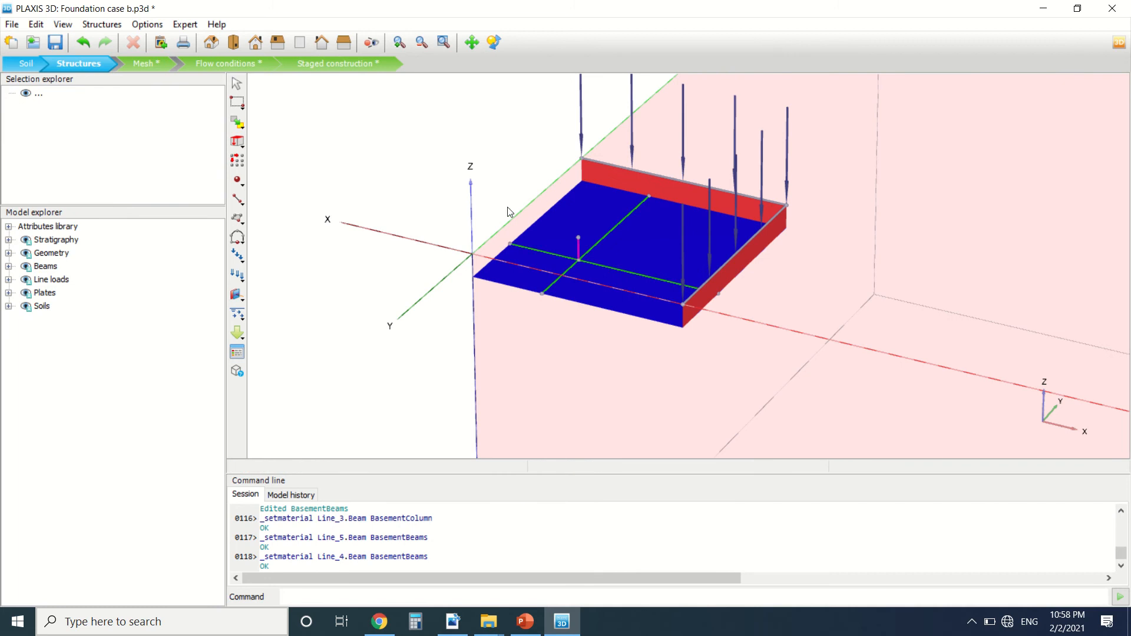
Switch to Acrobat Reader and read the tutorial's instructions for the point load on the vertical beam.
click(453, 622)
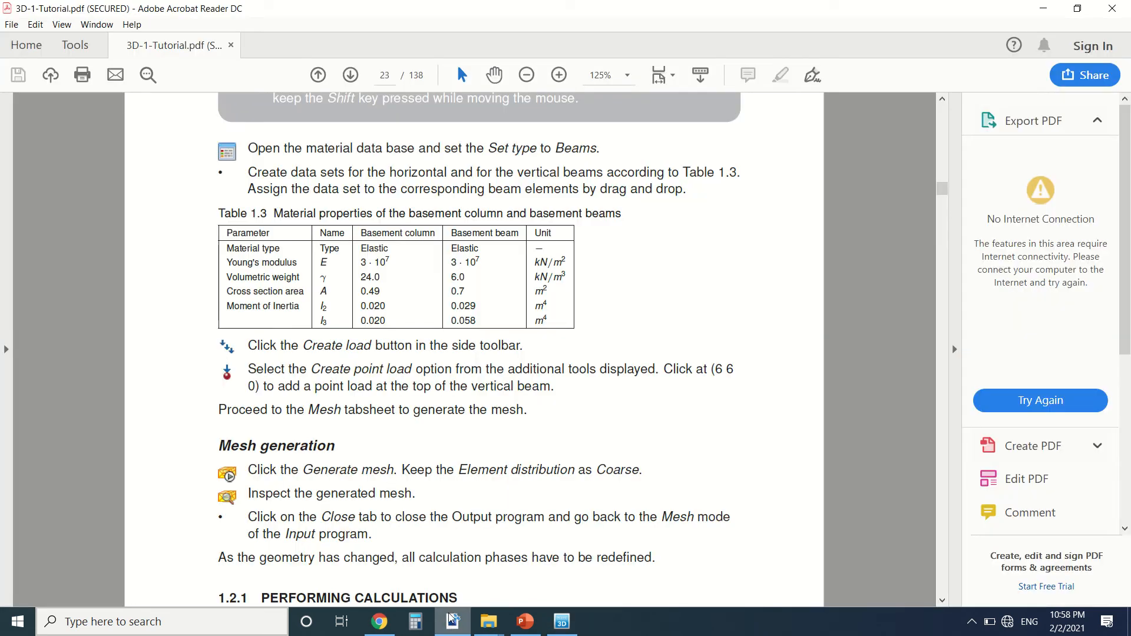
scroll(323, 259, down, 3)
scroll(323, 260, up, 1)
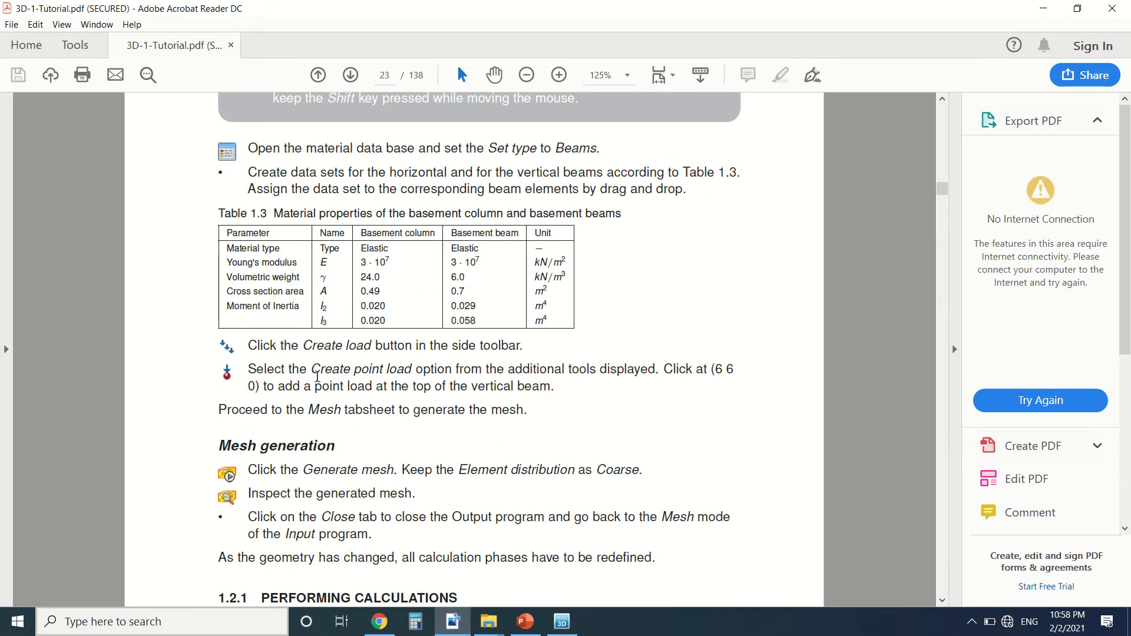
Back in PLAXIS 3D, place two point loads outside the basement at (-3, 11, -2).
click(571, 625)
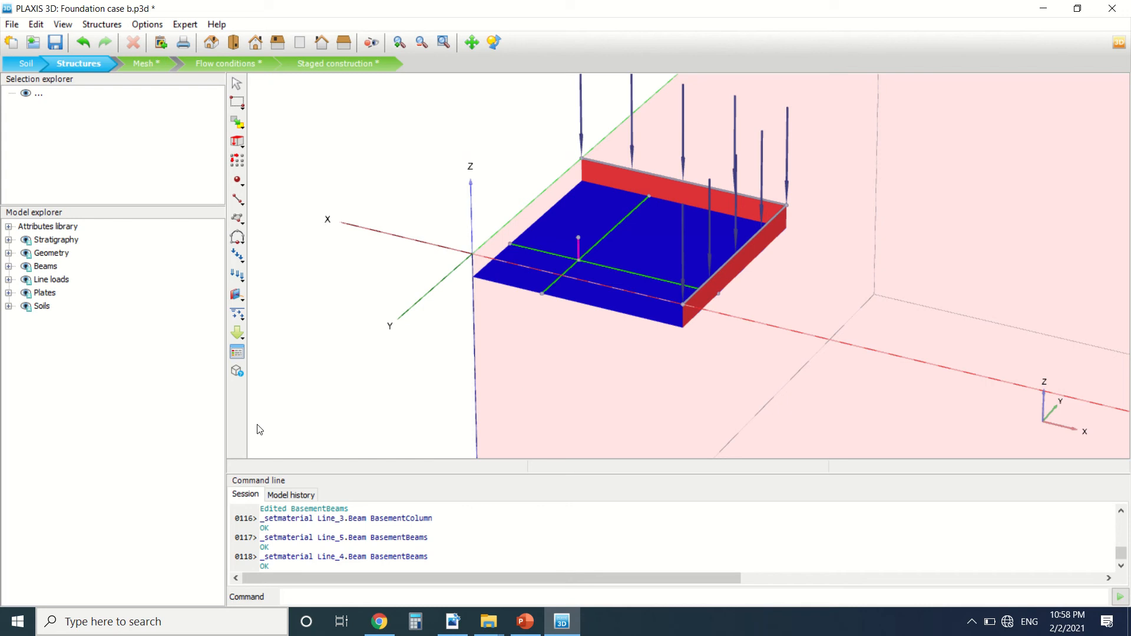
click(238, 179)
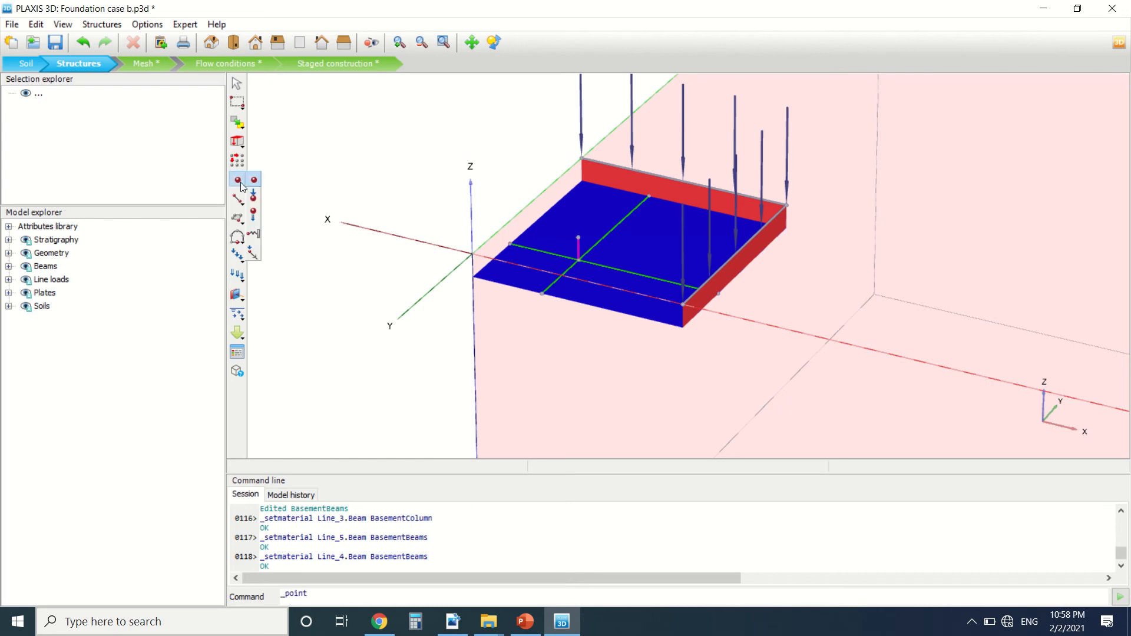
click(256, 205)
scroll(583, 235, up, 5)
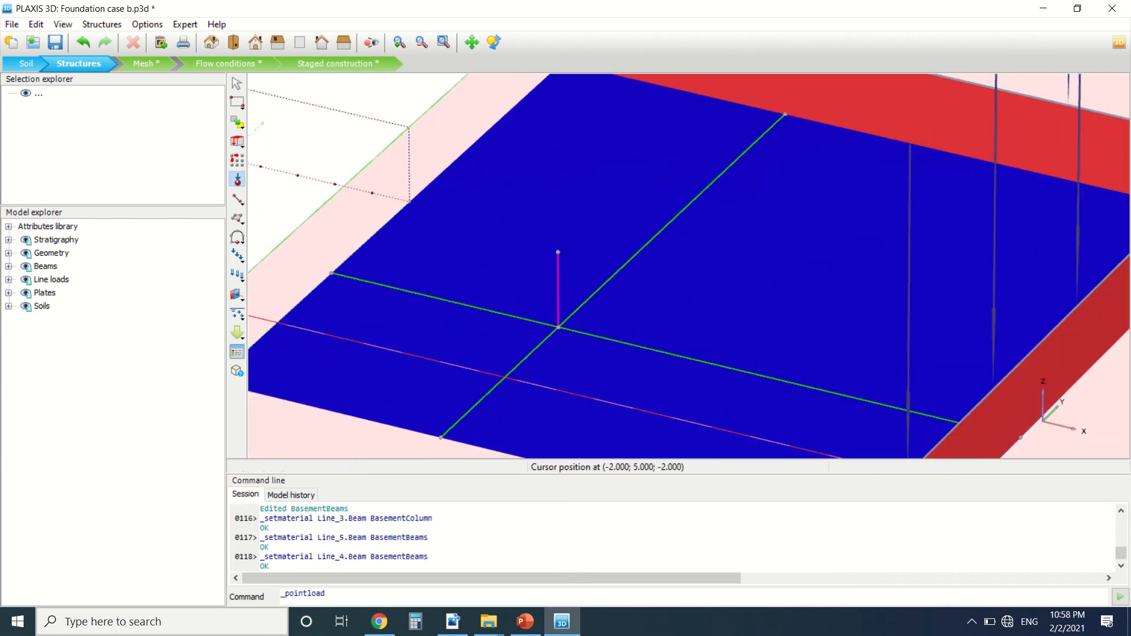
click(299, 166)
click(316, 161)
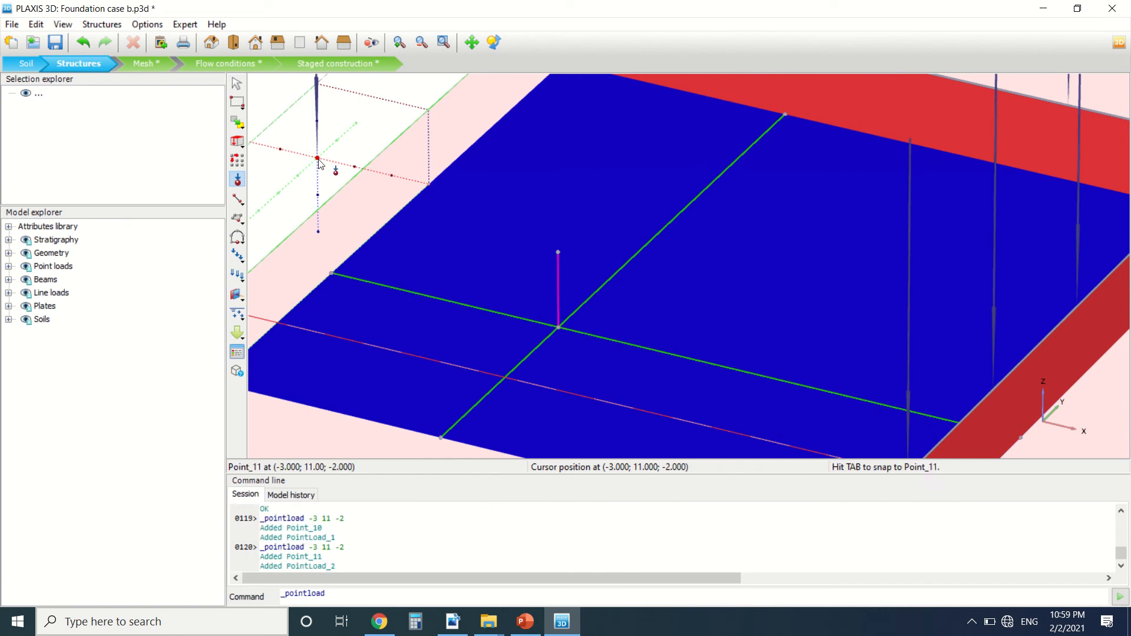
key(Escape)
Move one of the point loads to the top of the vertical beam by setting its coordinates to (6, 6, 0).
click(318, 159)
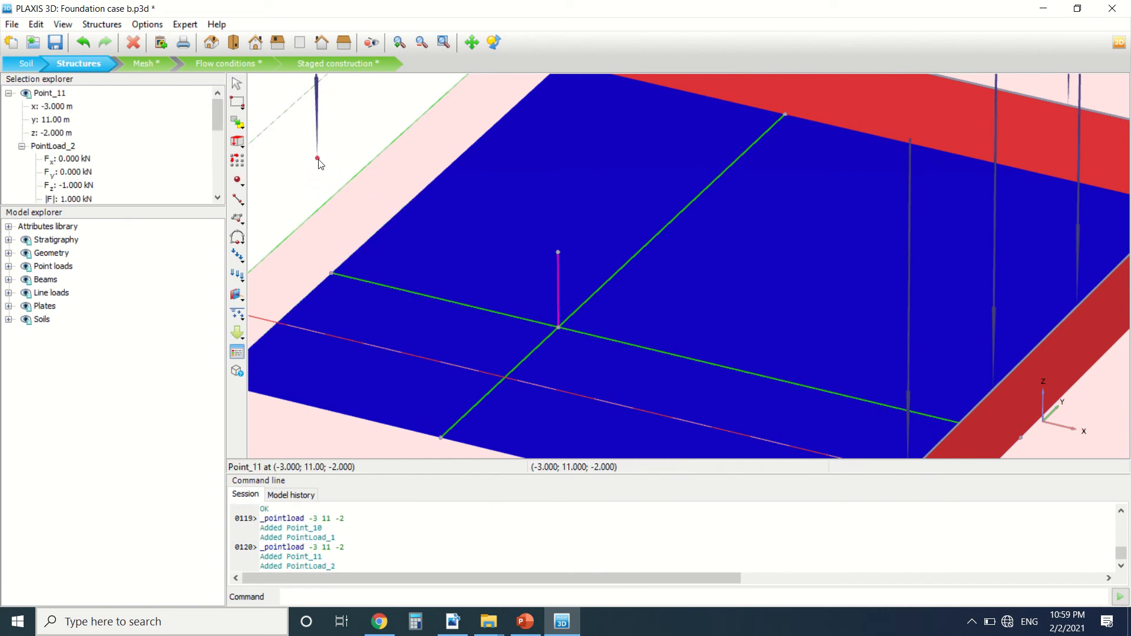
click(49, 109)
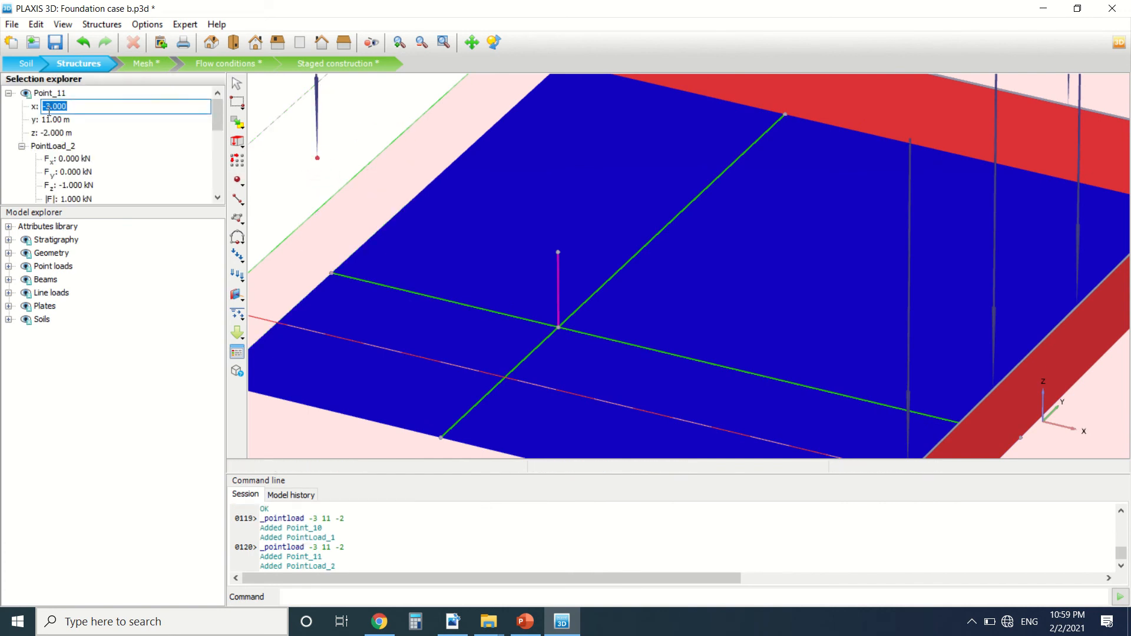
text(6)
key(Return)
click(52, 121)
text(6)
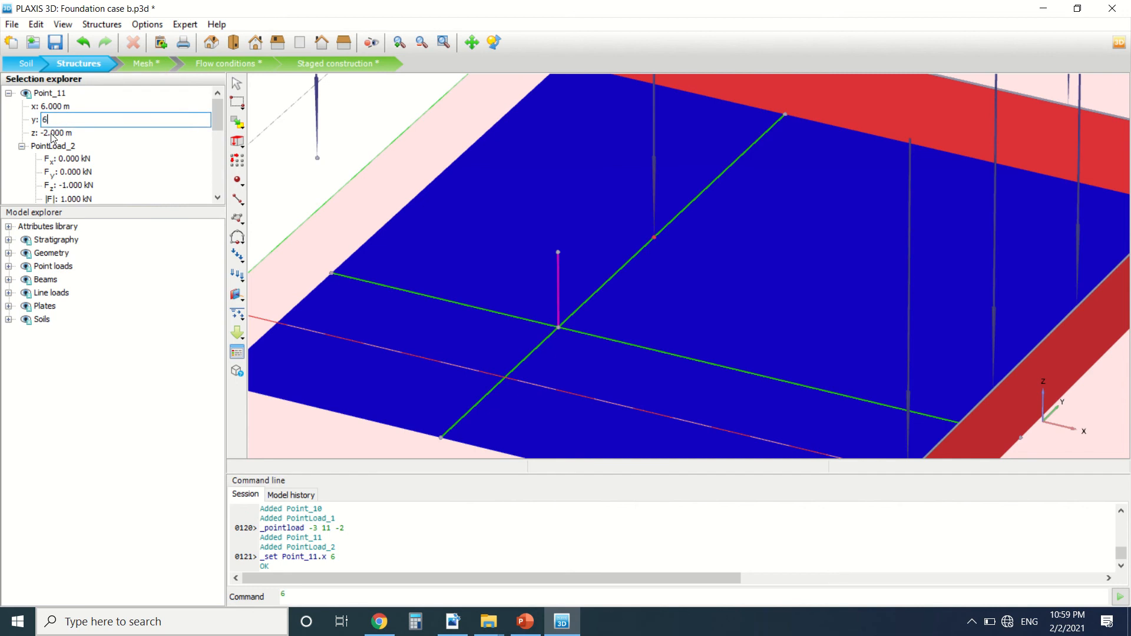
key(Return)
click(51, 133)
text(0)
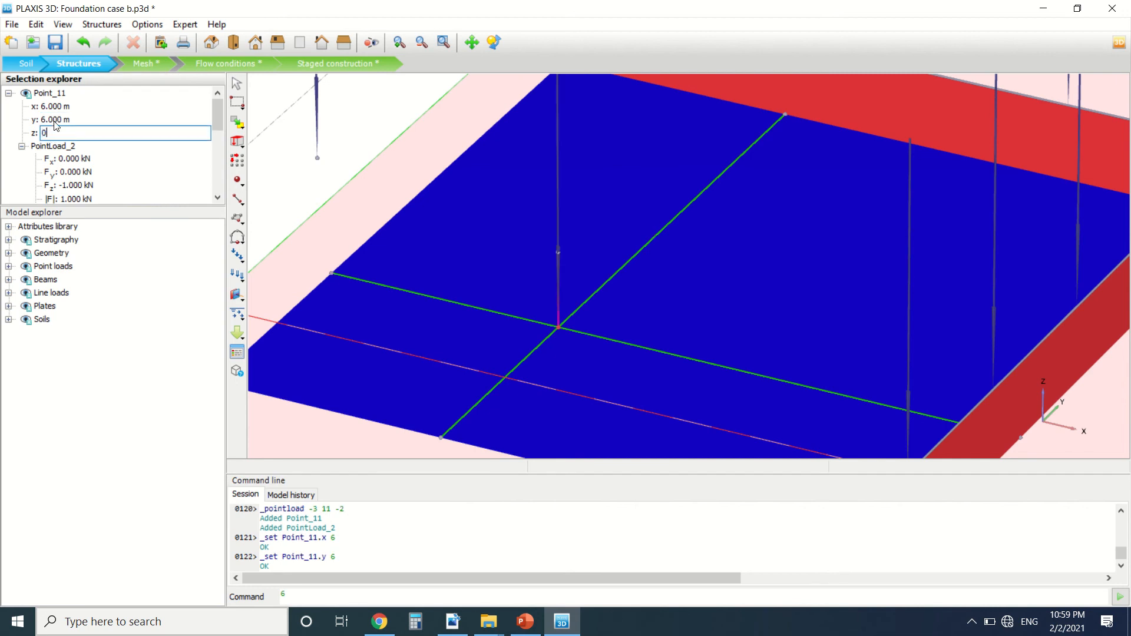
key(Return)
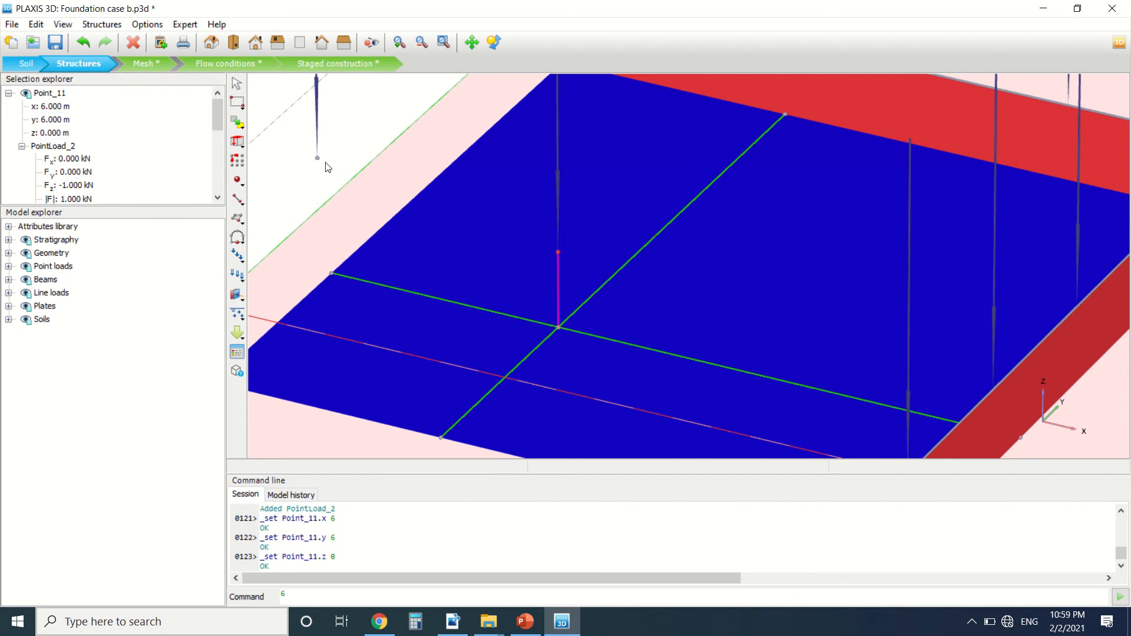
Delete the surplus point load left outside the basement at (-3, 11, -2).
scroll(330, 167, down, 5)
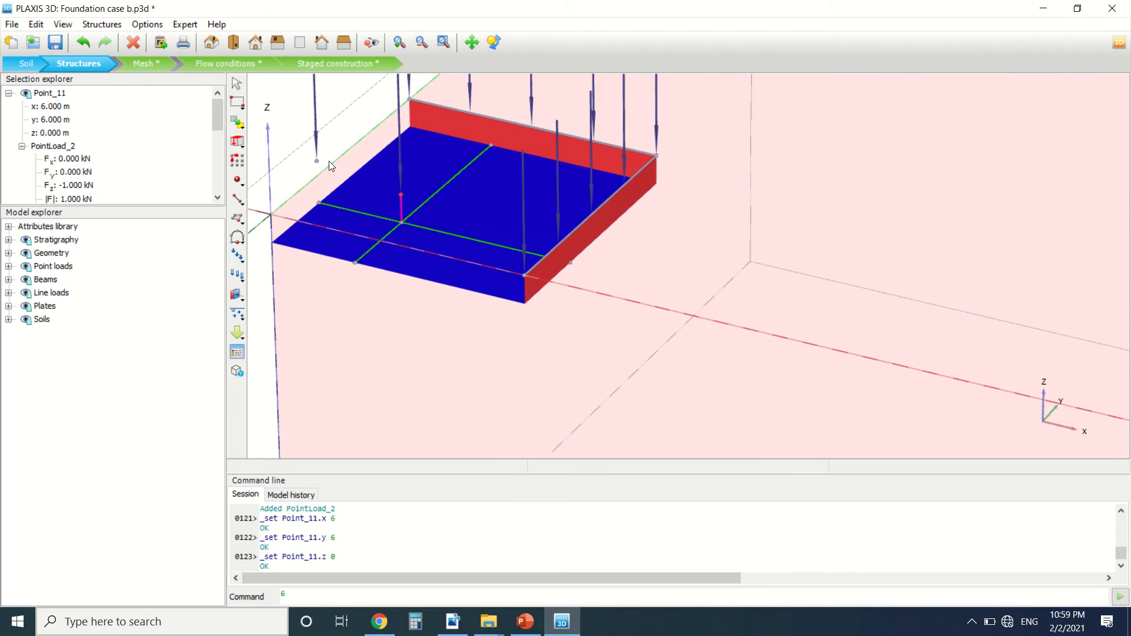
scroll(393, 202, down, 1)
scroll(392, 203, up, 3)
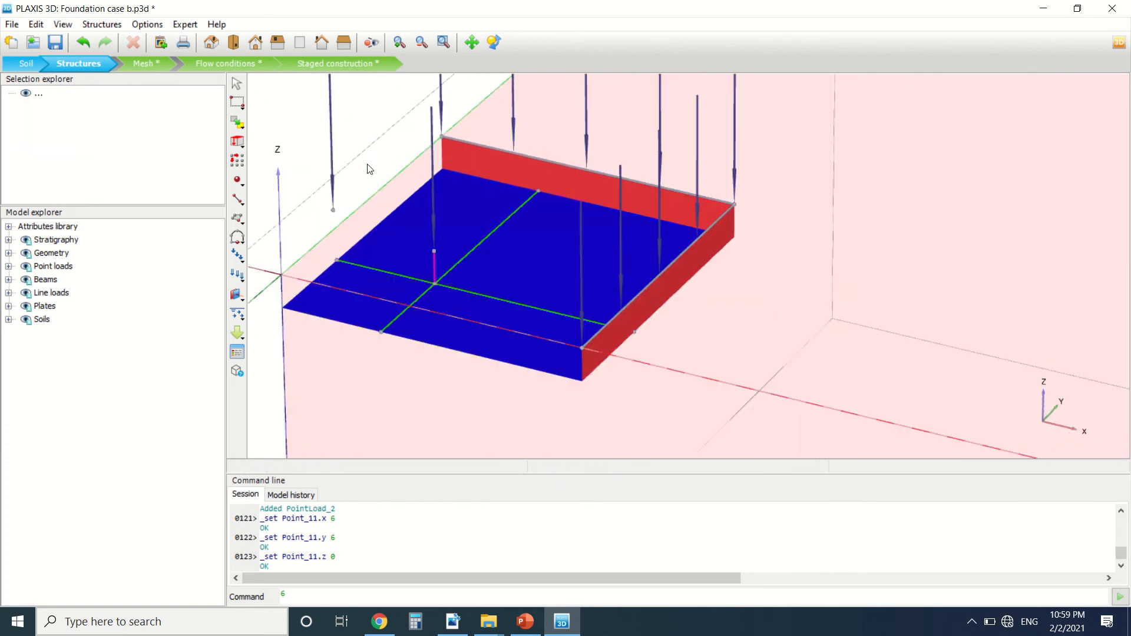
click(334, 210)
key(Delete)
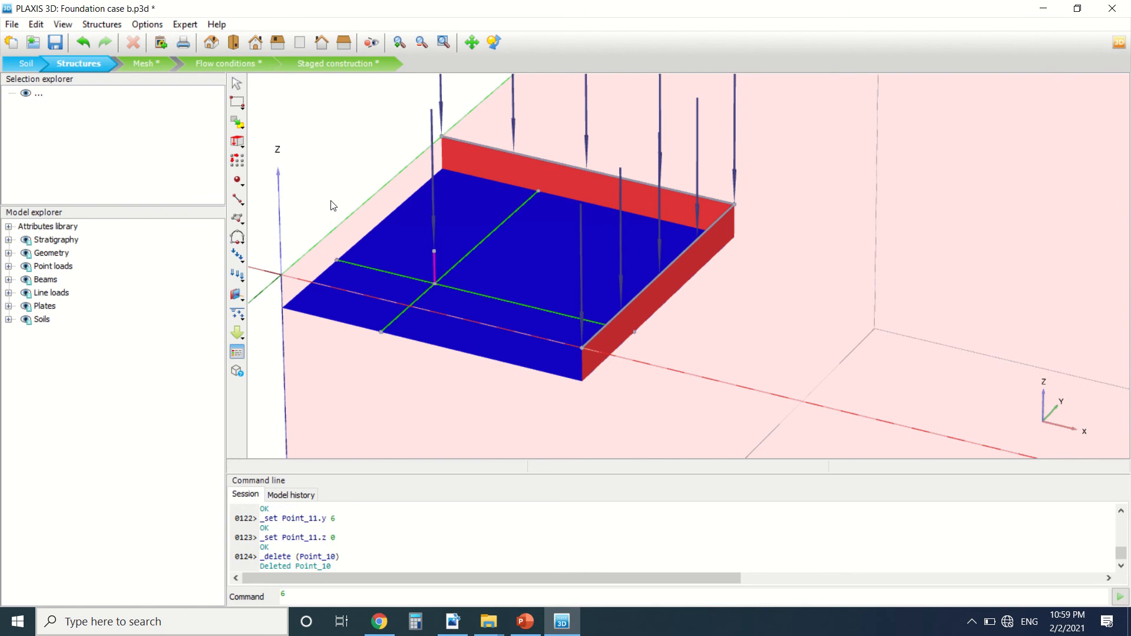
Create a surface load on the basement floor polygon at z = -2 m.
right_click(407, 252)
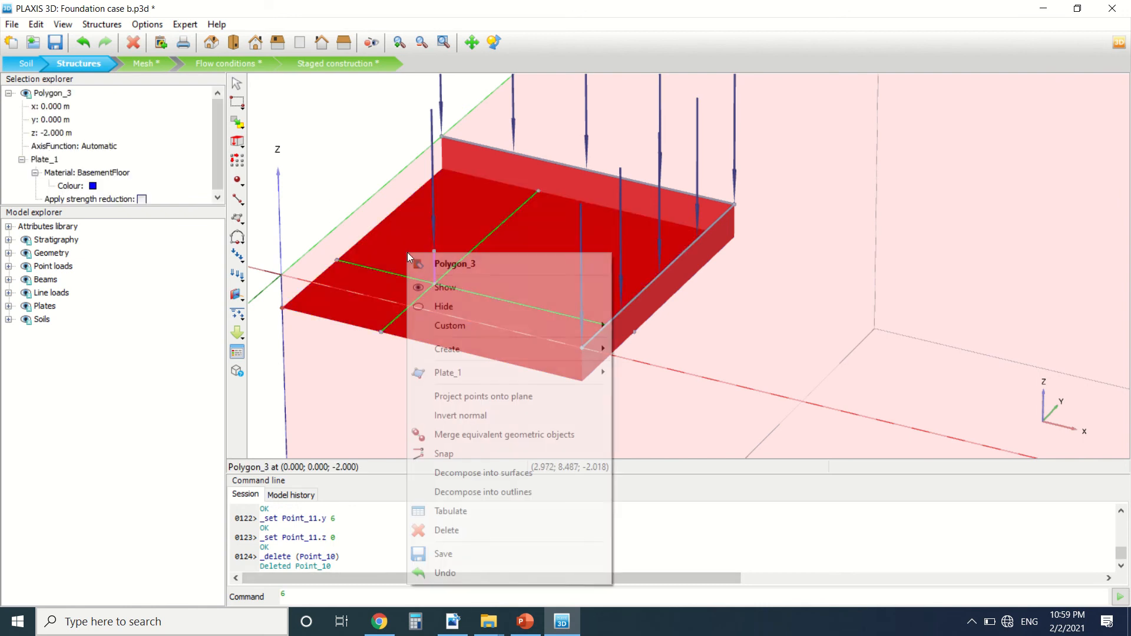
mouse_move(492, 354)
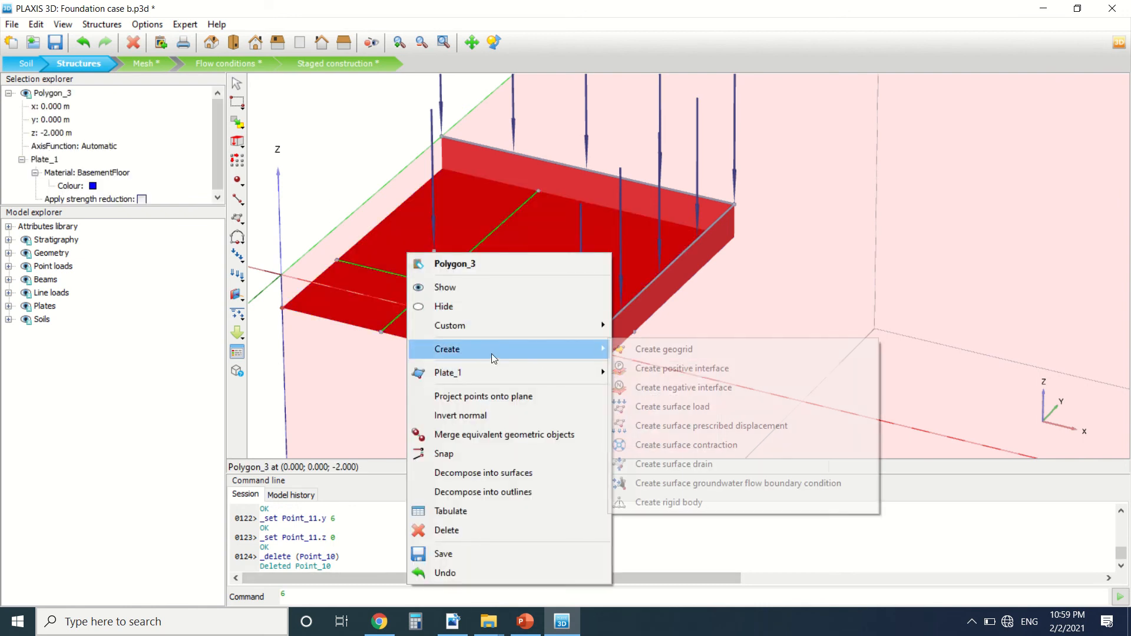
click(680, 407)
scroll(421, 307, down, 5)
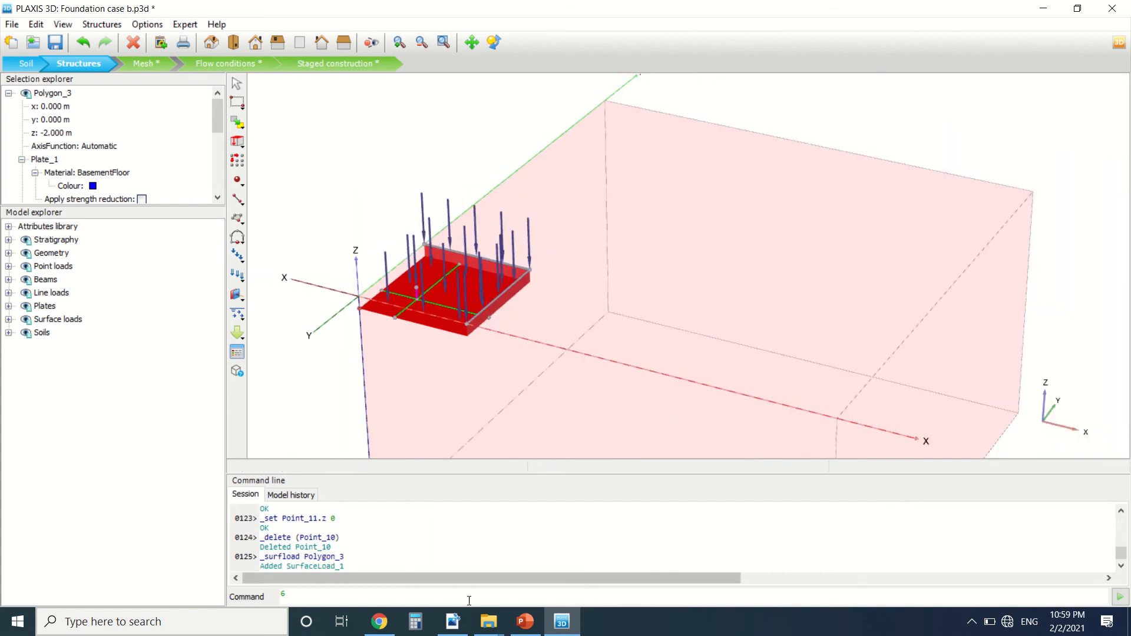
Switch to Acrobat Reader and read the tutorial's instructions on mesh generation and initial conditions.
click(452, 622)
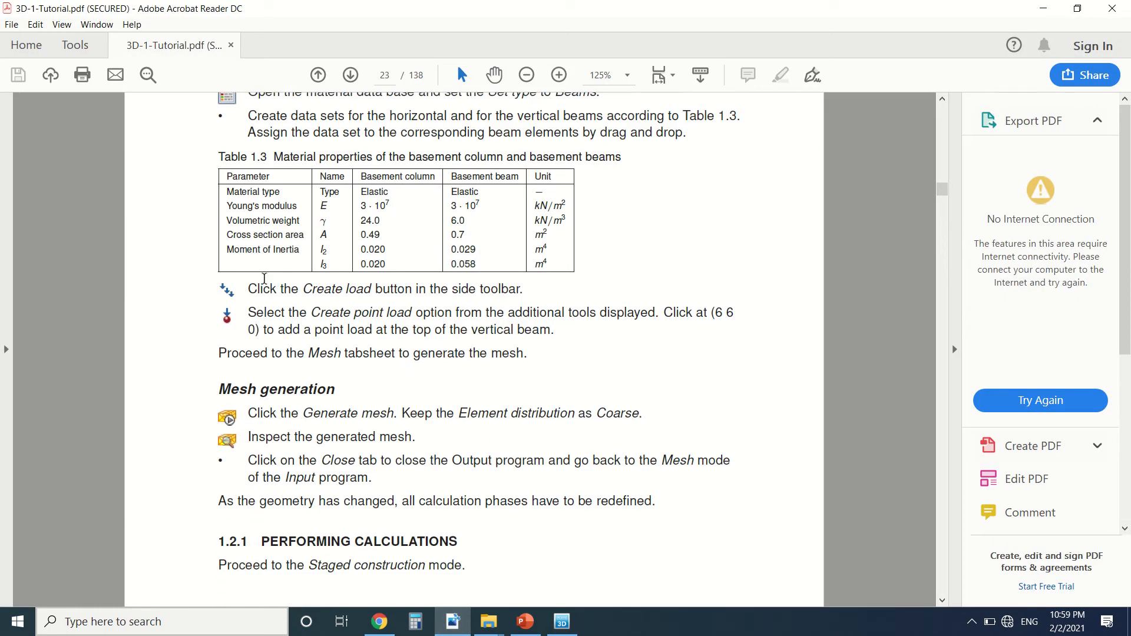
scroll(264, 278, down, 5)
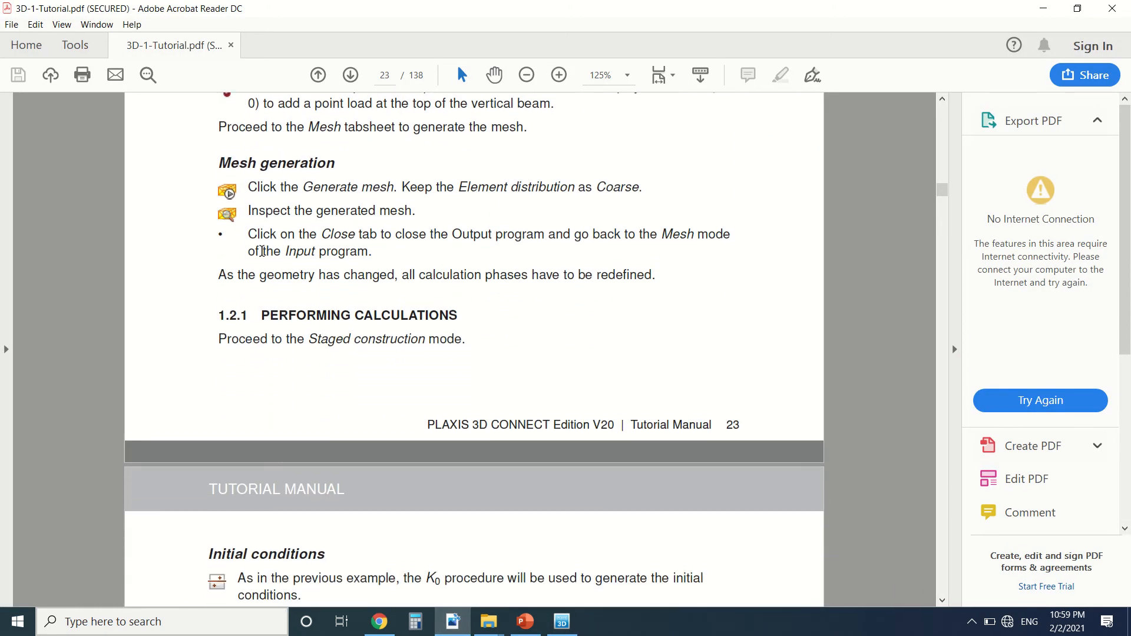
scroll(263, 251, down, 5)
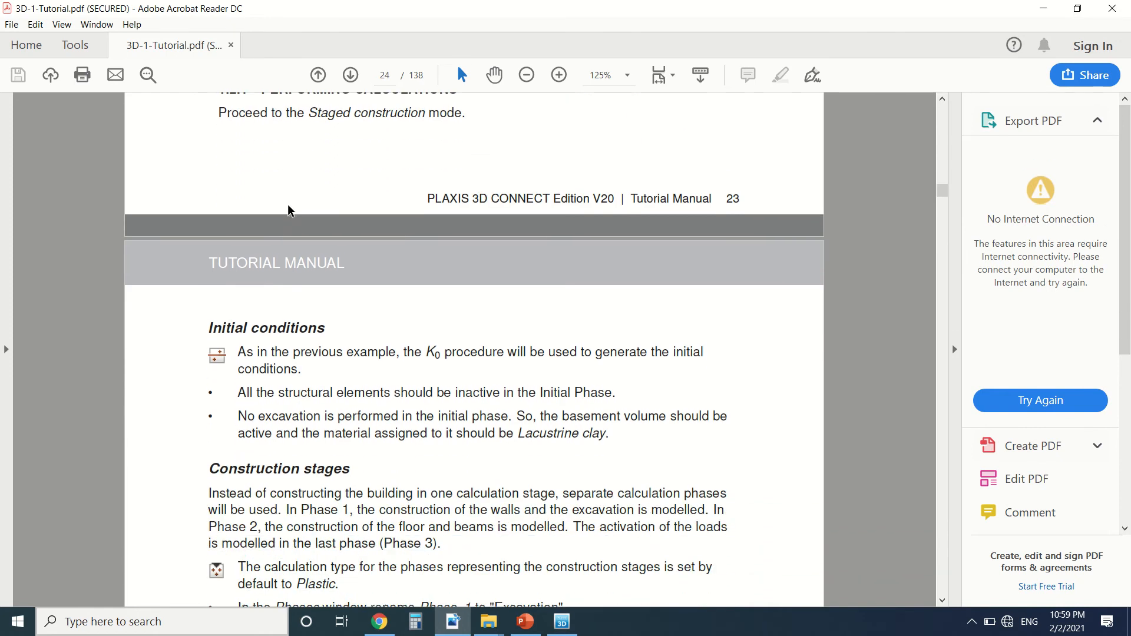
Back in PLAXIS 3D, generate the mesh with Medium element distribution and enhanced mesh refinements.
key(alt+Tab)
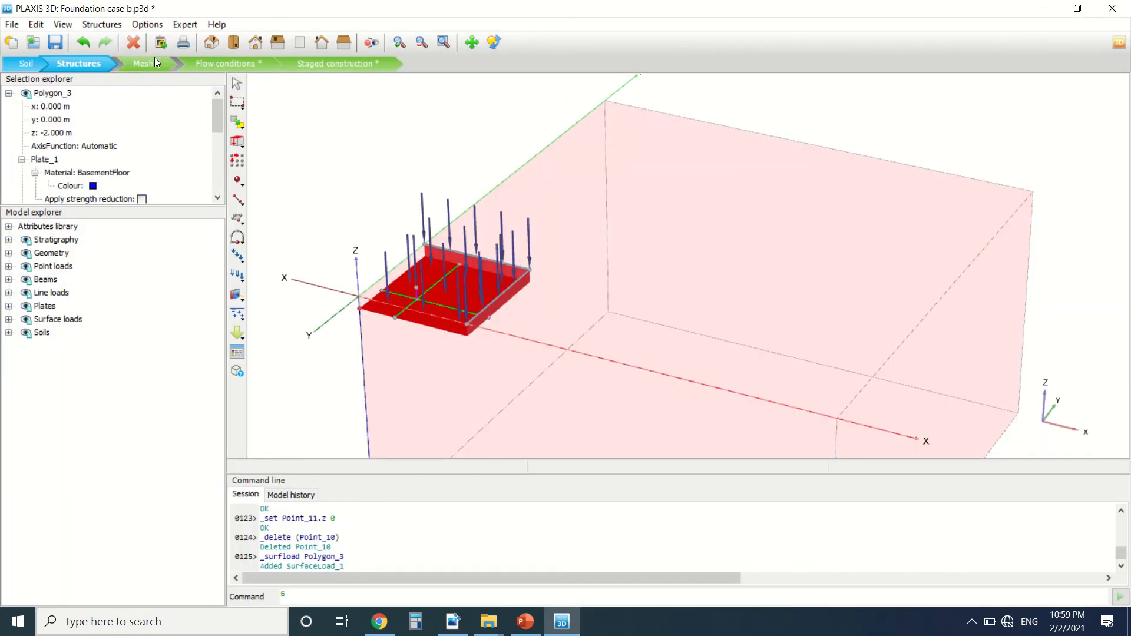
click(153, 63)
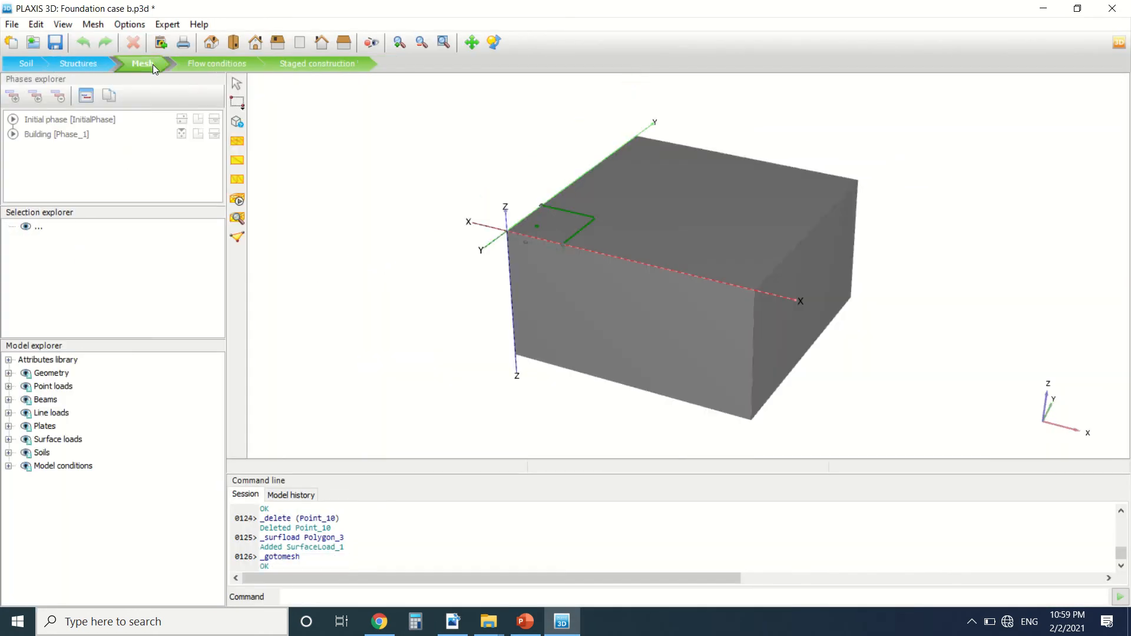
click(238, 201)
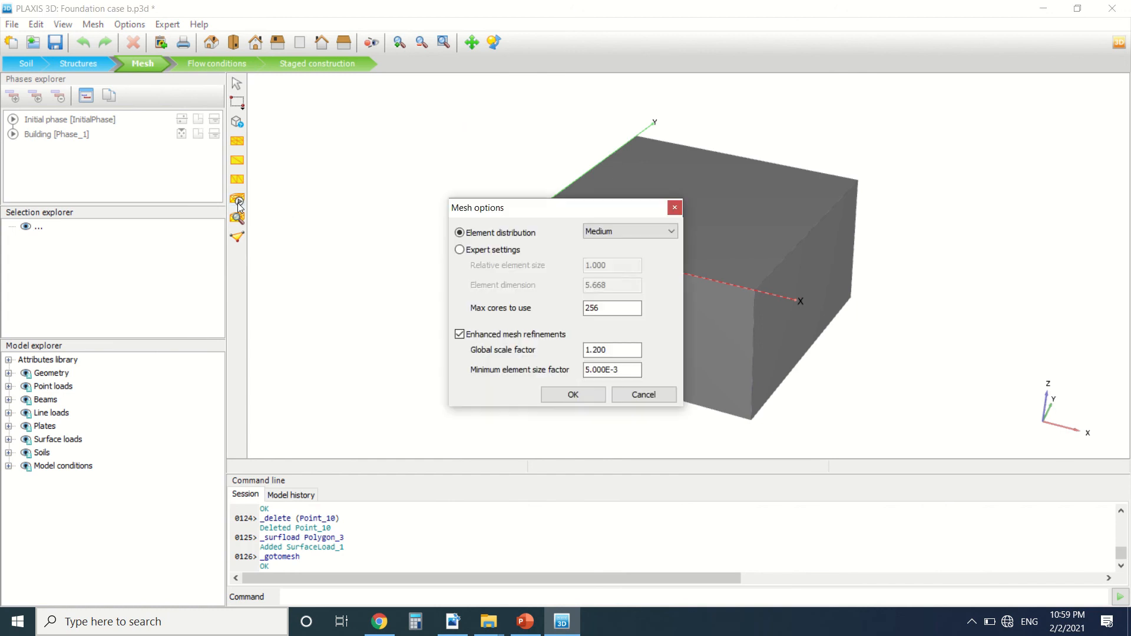
click(574, 396)
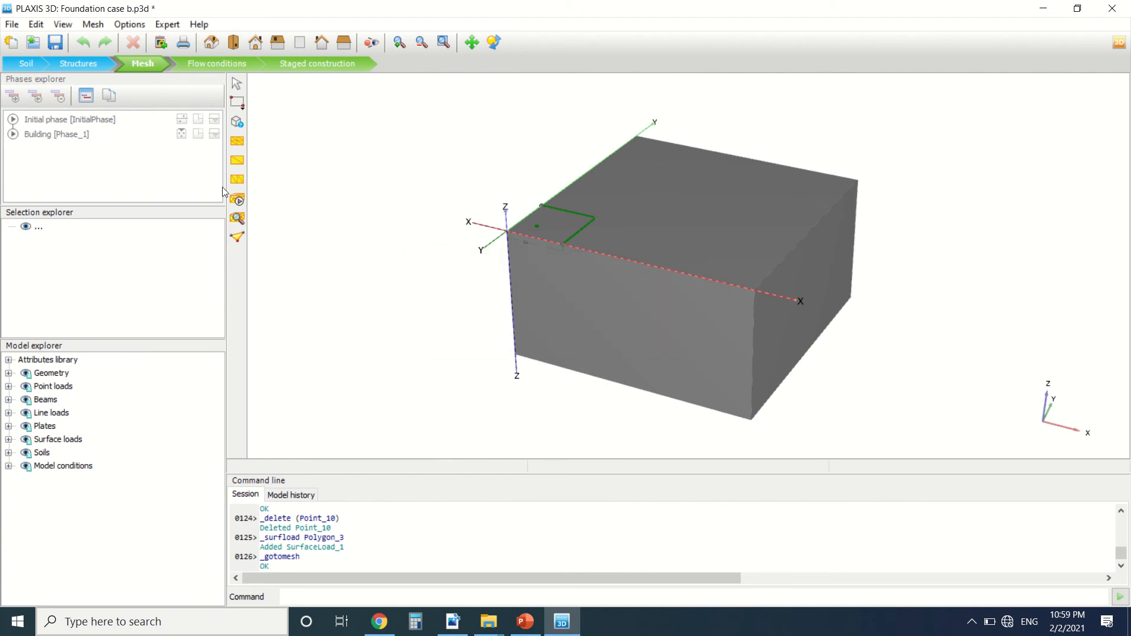
View the generated mesh in PLAXIS 3D Output, examine the basement plates, beams and column up close, and close the output.
click(236, 224)
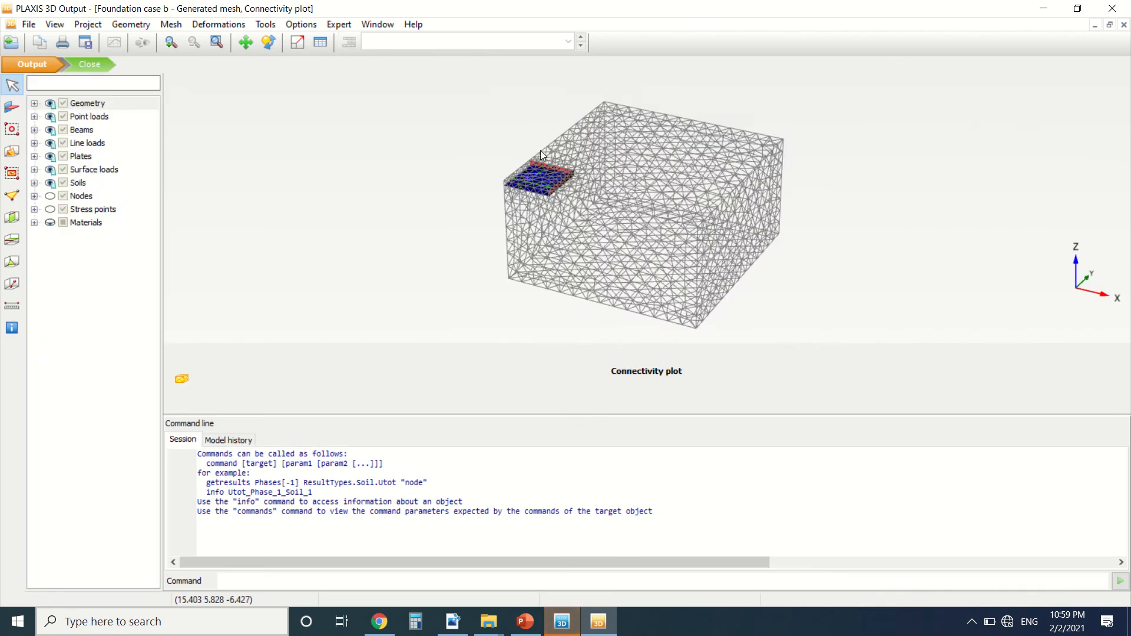
scroll(532, 169, up, 5)
scroll(504, 106, up, 2)
scroll(713, 207, down, 6)
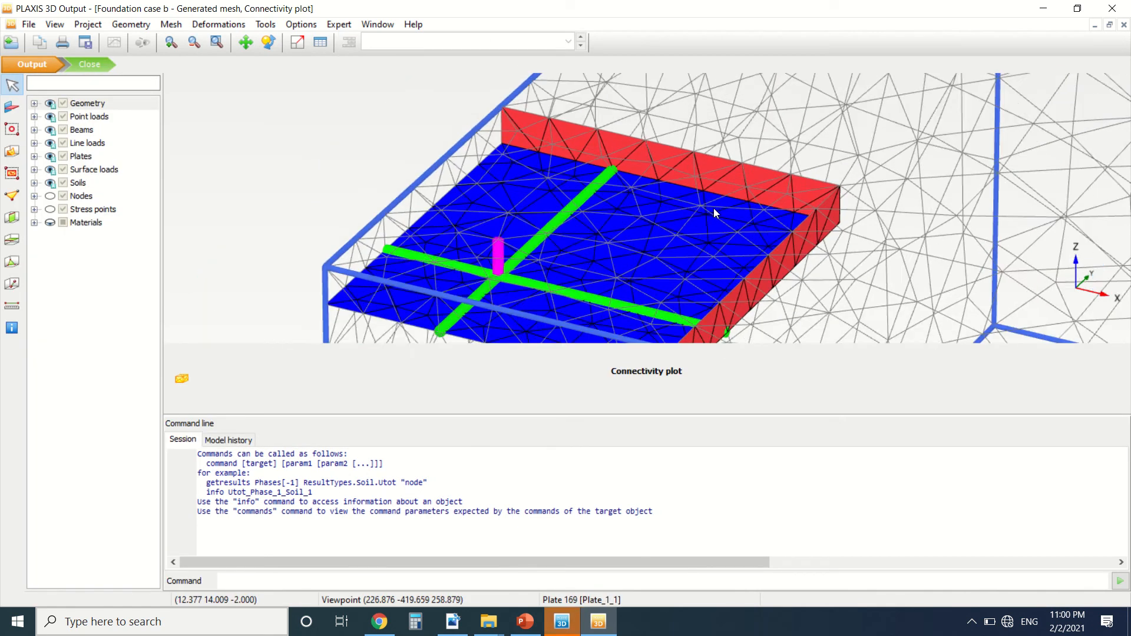
scroll(611, 239, up, 6)
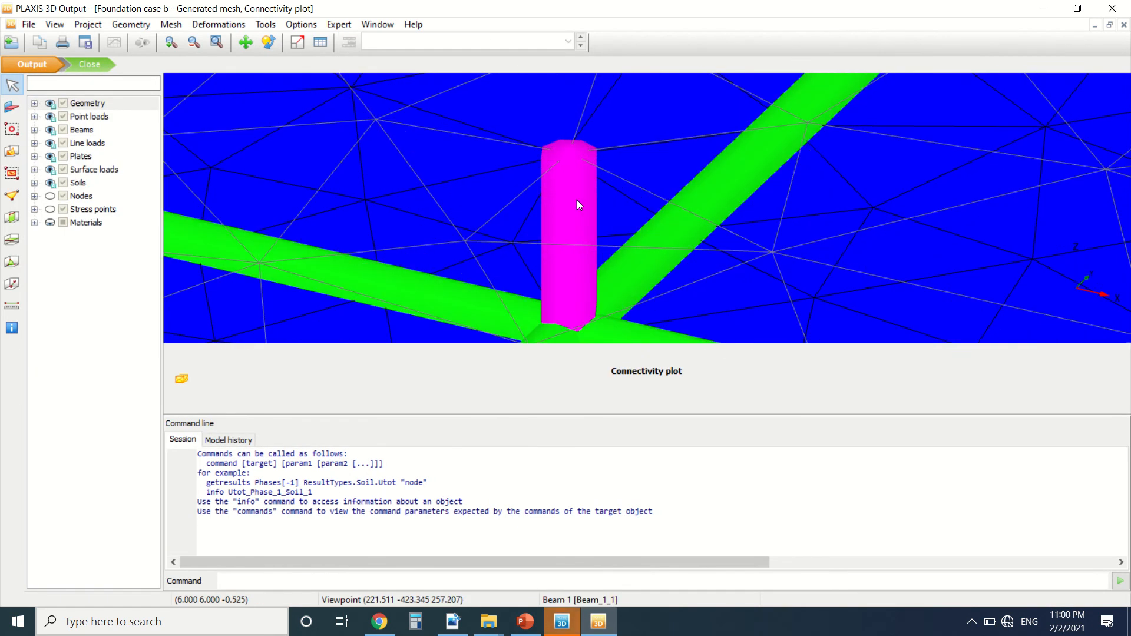
scroll(573, 198, down, 8)
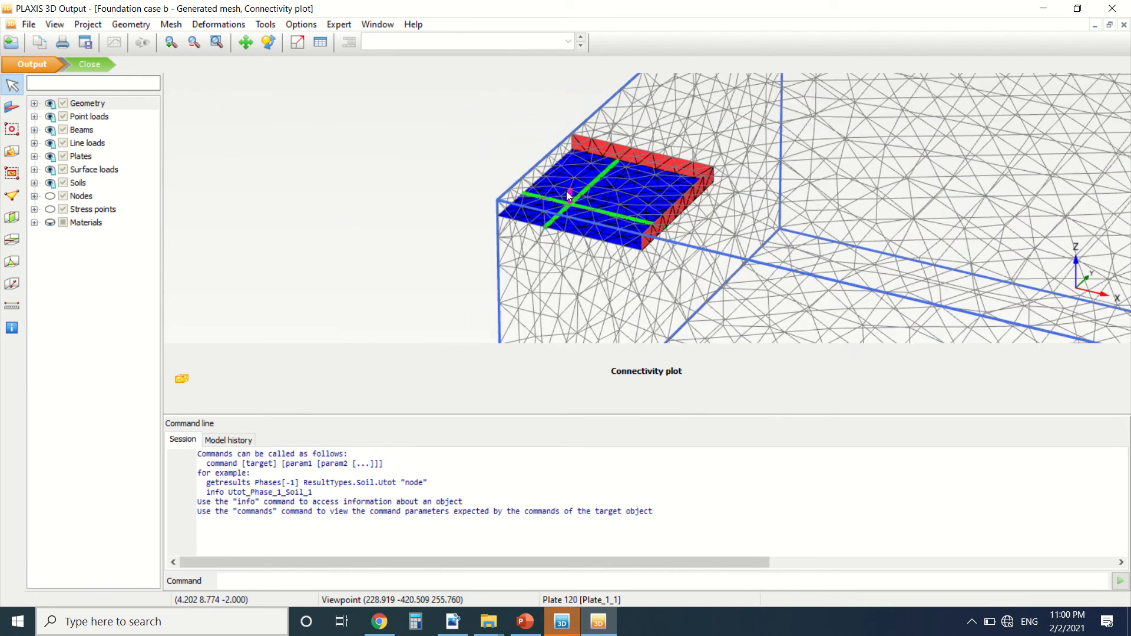
click(88, 63)
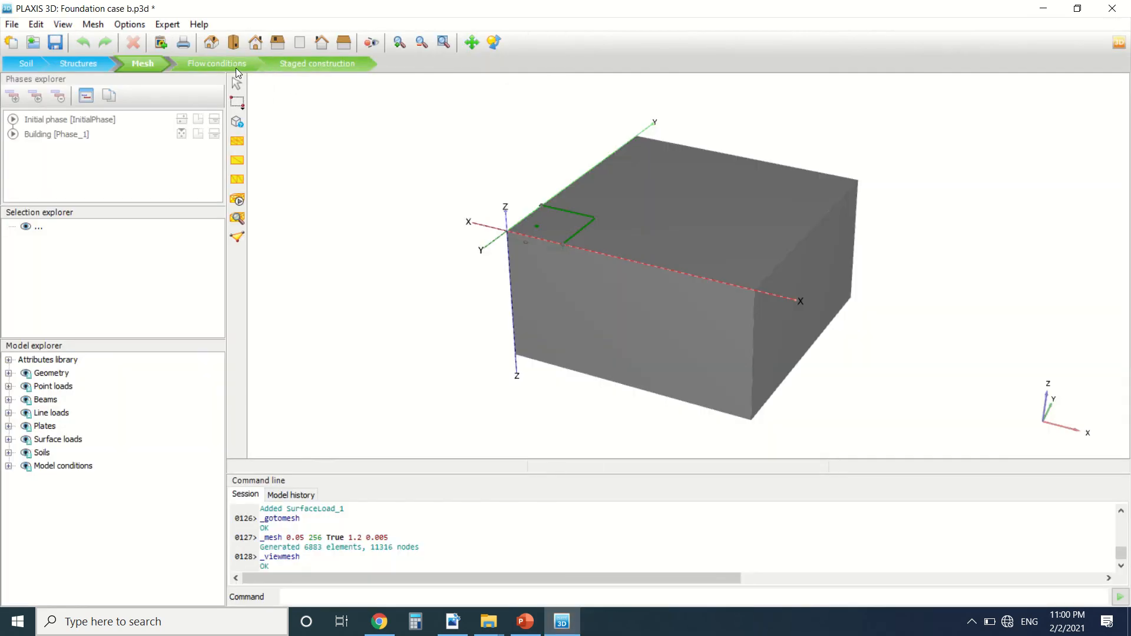
Proceed to staged construction and delete the existing Building phase.
click(237, 66)
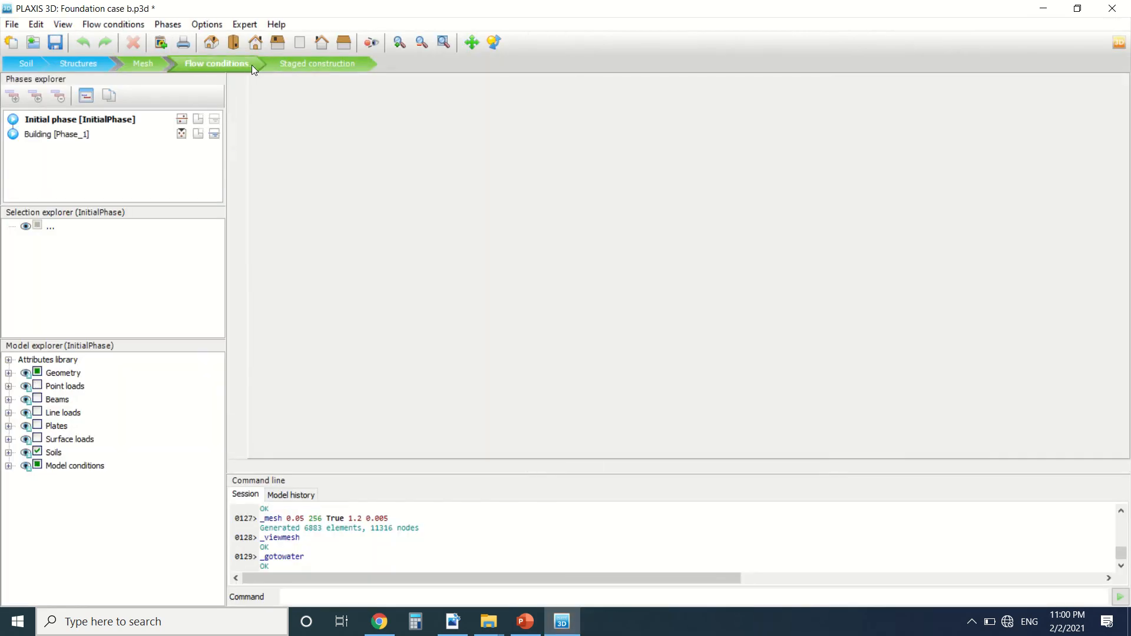
click(284, 65)
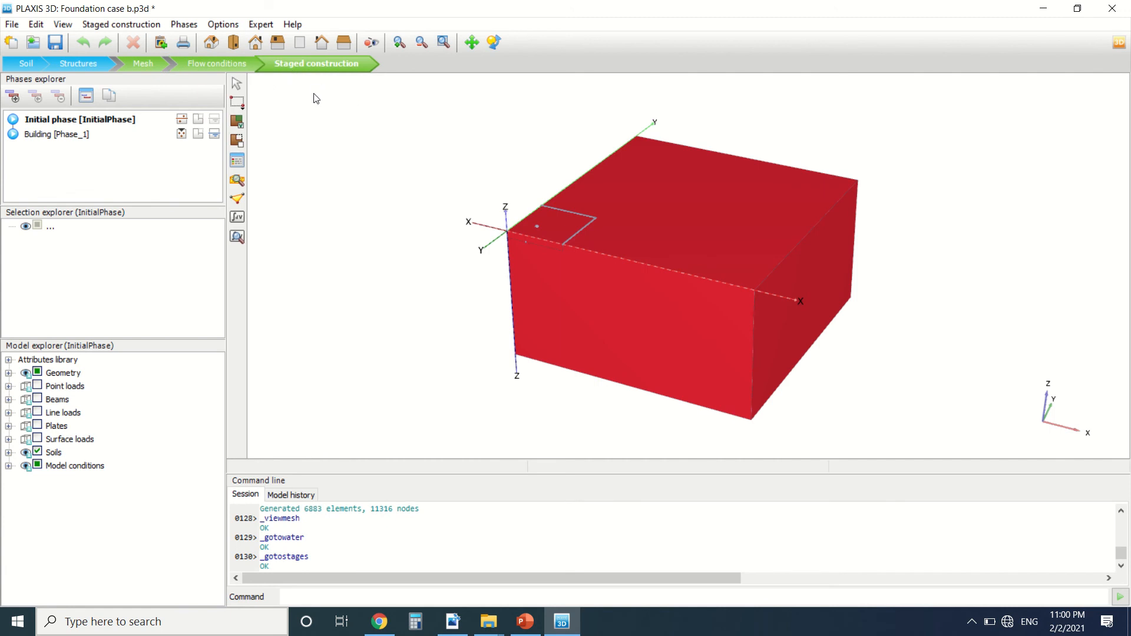
click(50, 135)
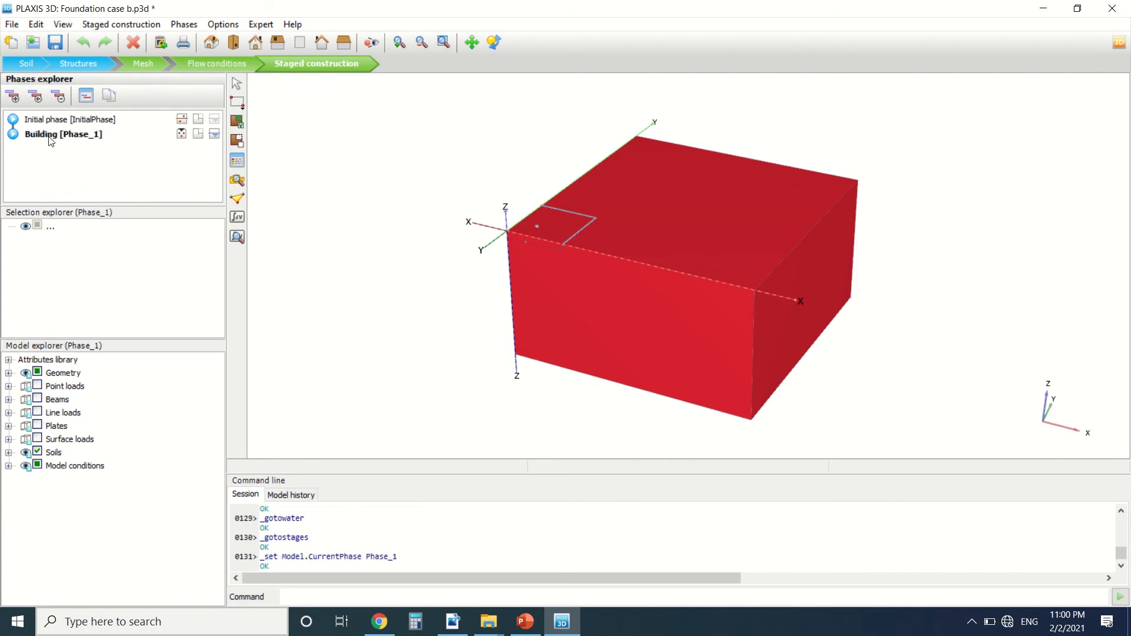
click(59, 99)
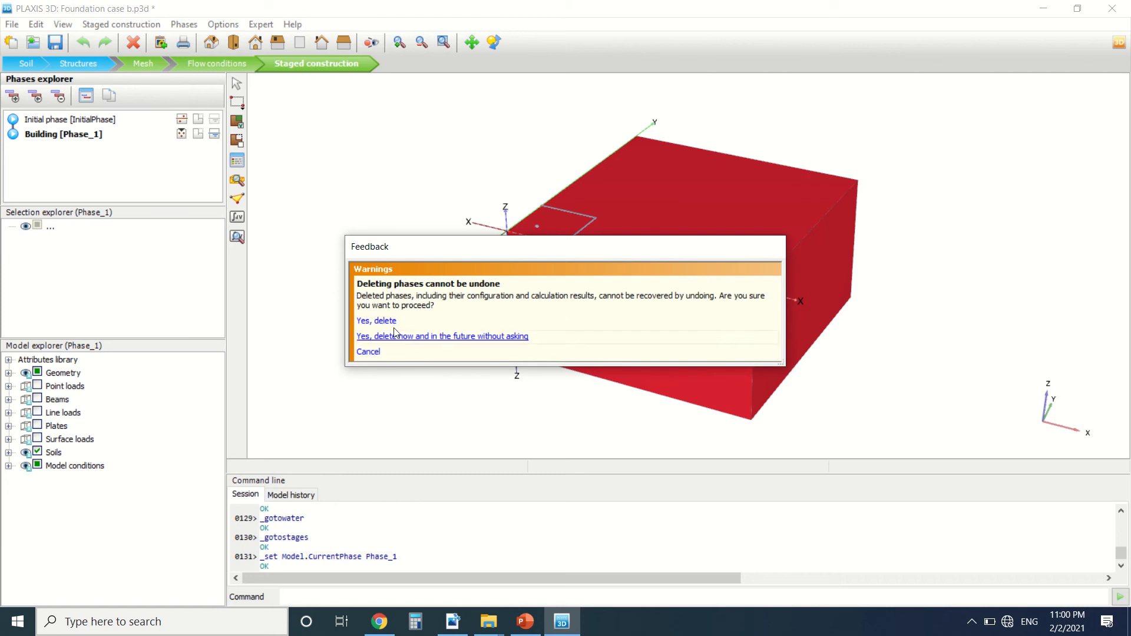
click(387, 321)
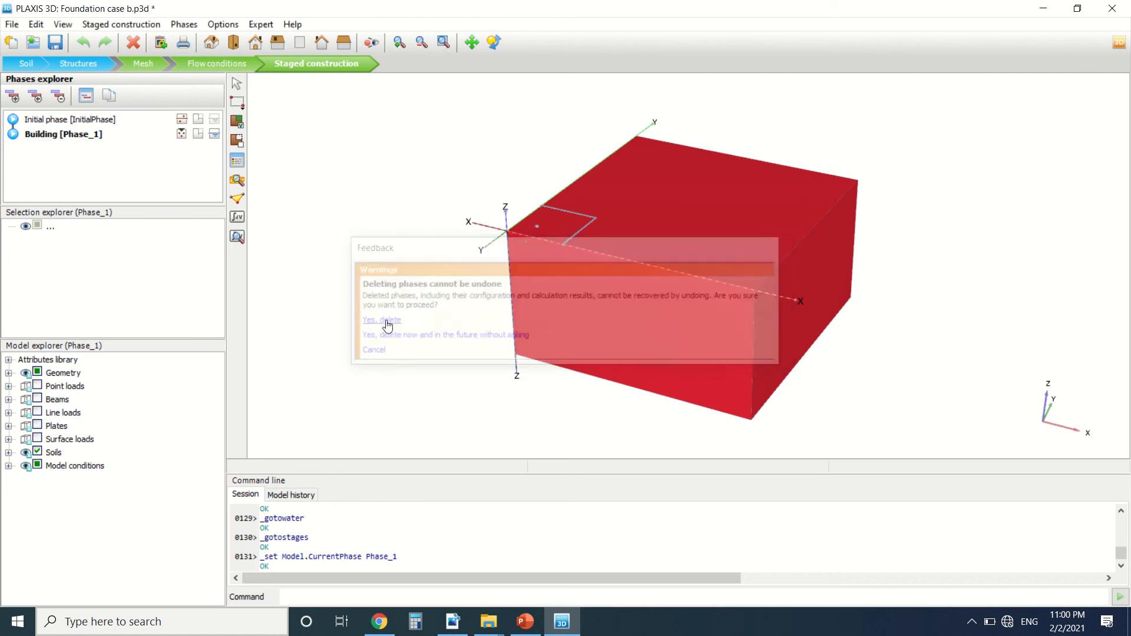
Switch to Acrobat Reader and read the tutorial's construction stages for the excavation, construction and loading phases.
click(453, 622)
scroll(413, 523, down, 5)
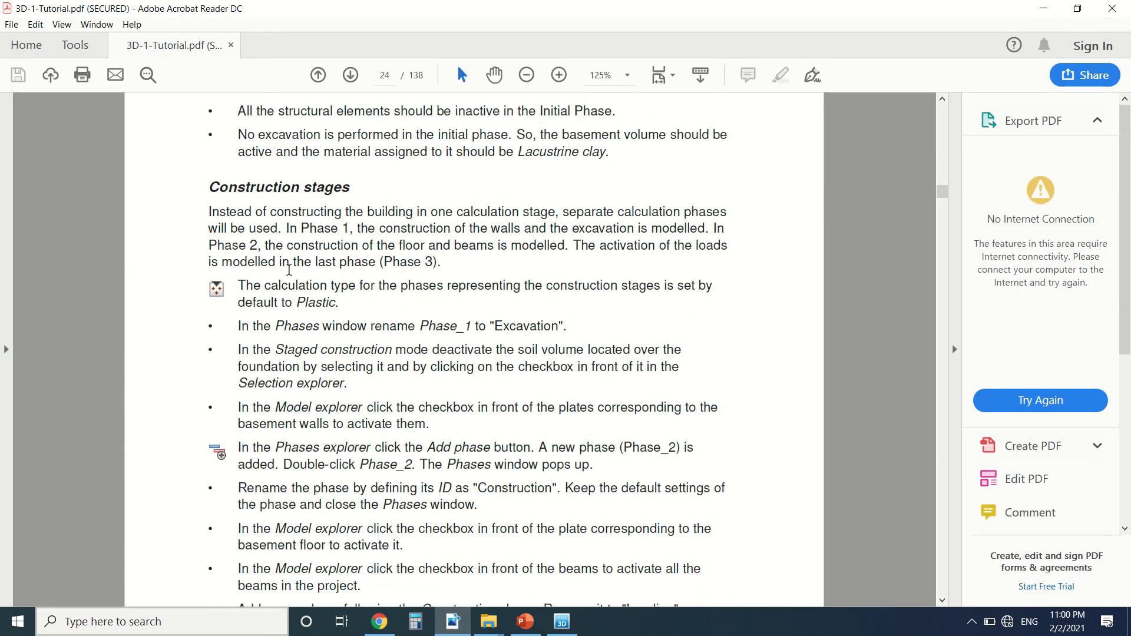
scroll(288, 200, down, 1)
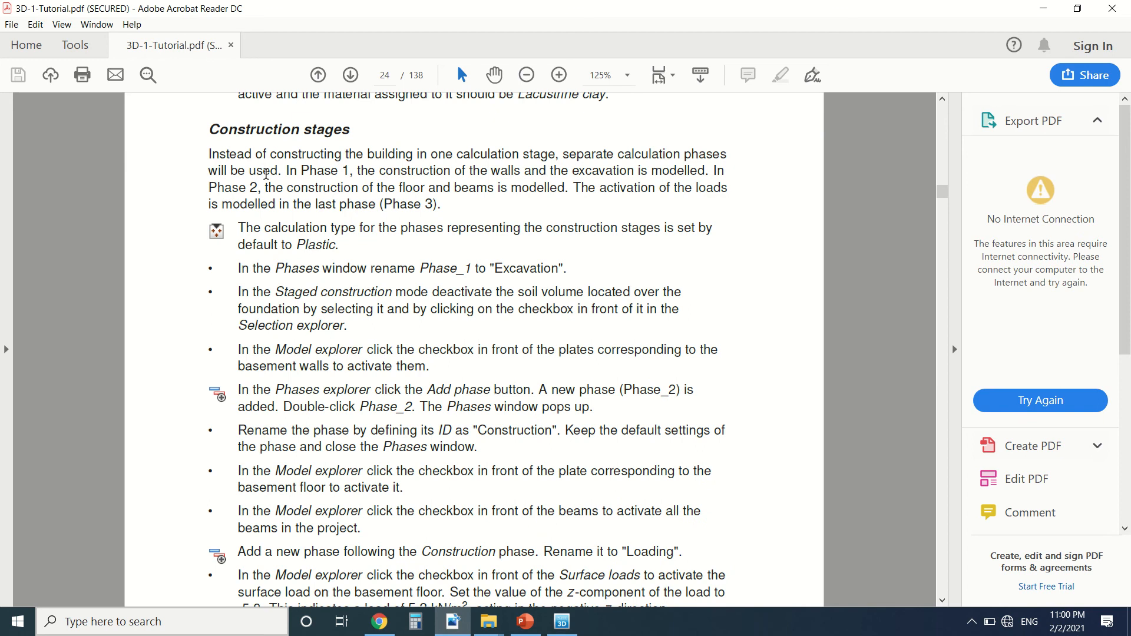
scroll(291, 207, down, 1)
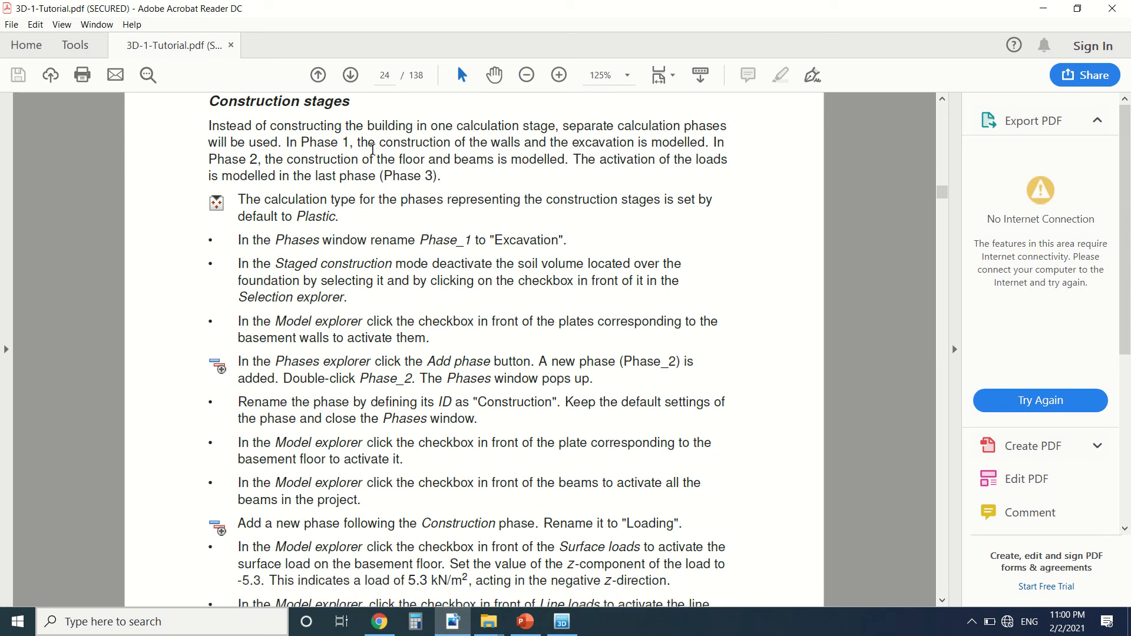
scroll(383, 165, up, 4)
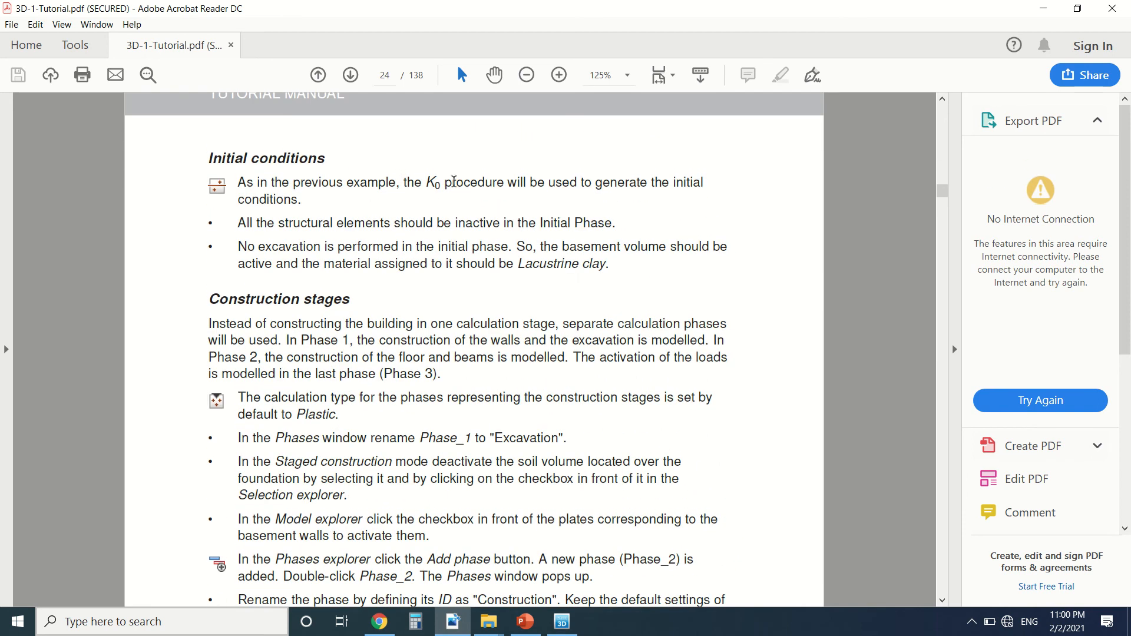
scroll(454, 182, down, 3)
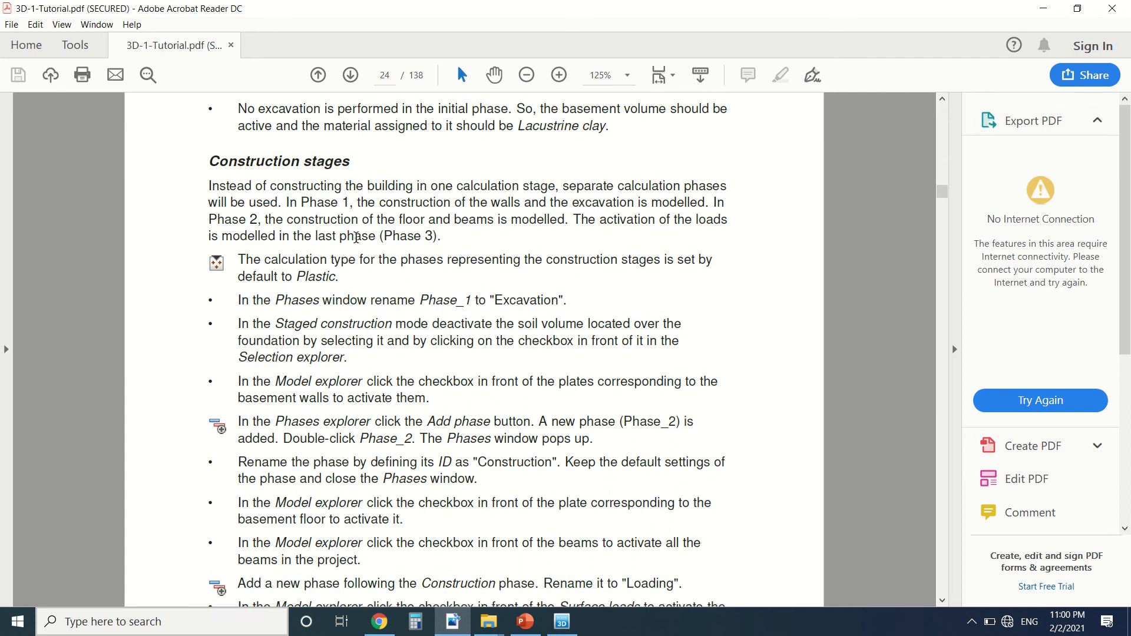
scroll(356, 237, down, 1)
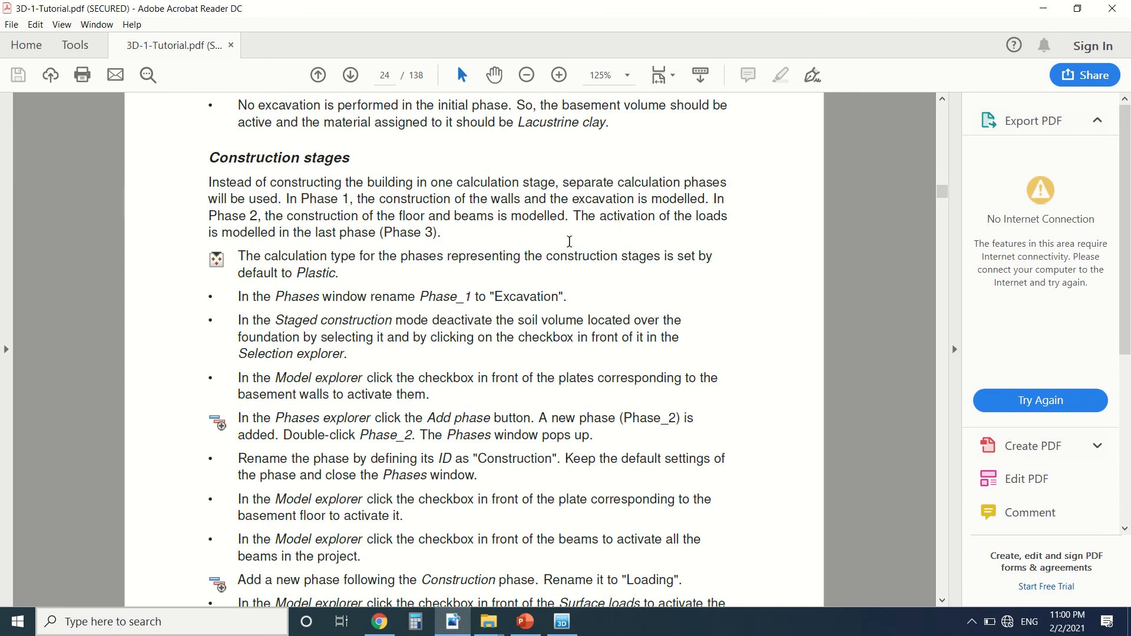
scroll(569, 242, down, 3)
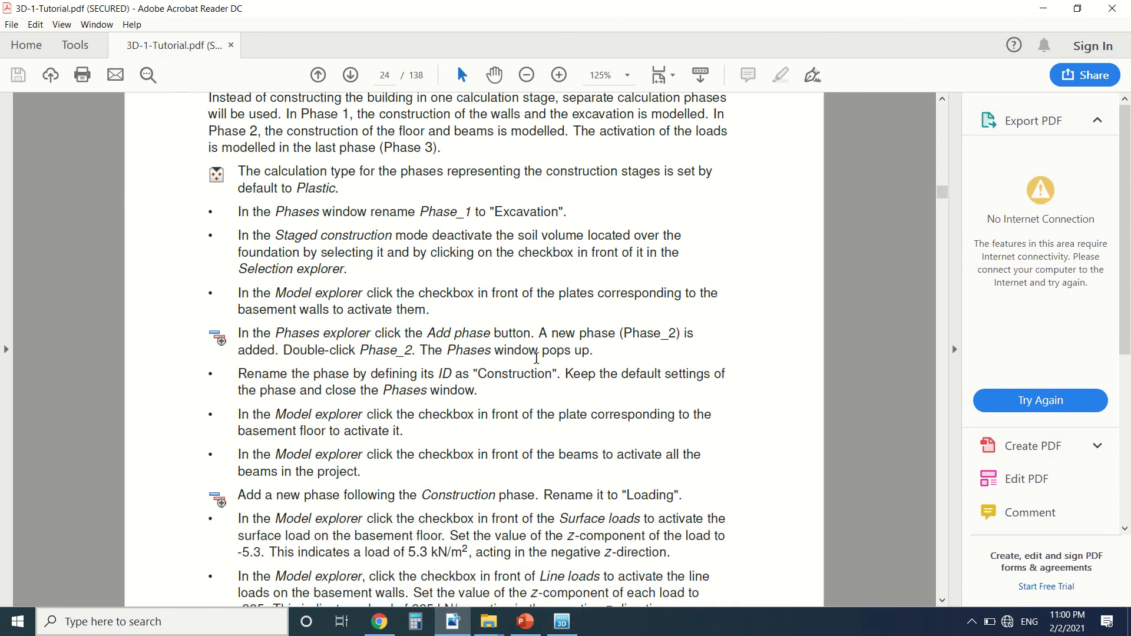
scroll(539, 365, down, 2)
scroll(613, 501, up, 1)
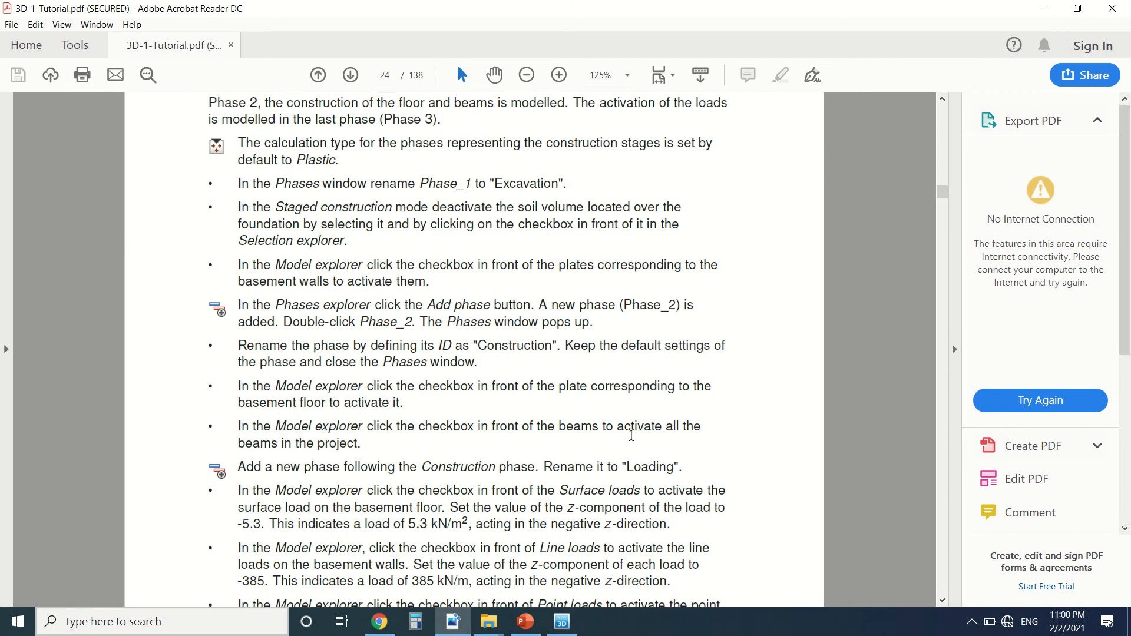
Back in PLAXIS 3D, add three consecutive calculation phases after the initial phase.
click(562, 622)
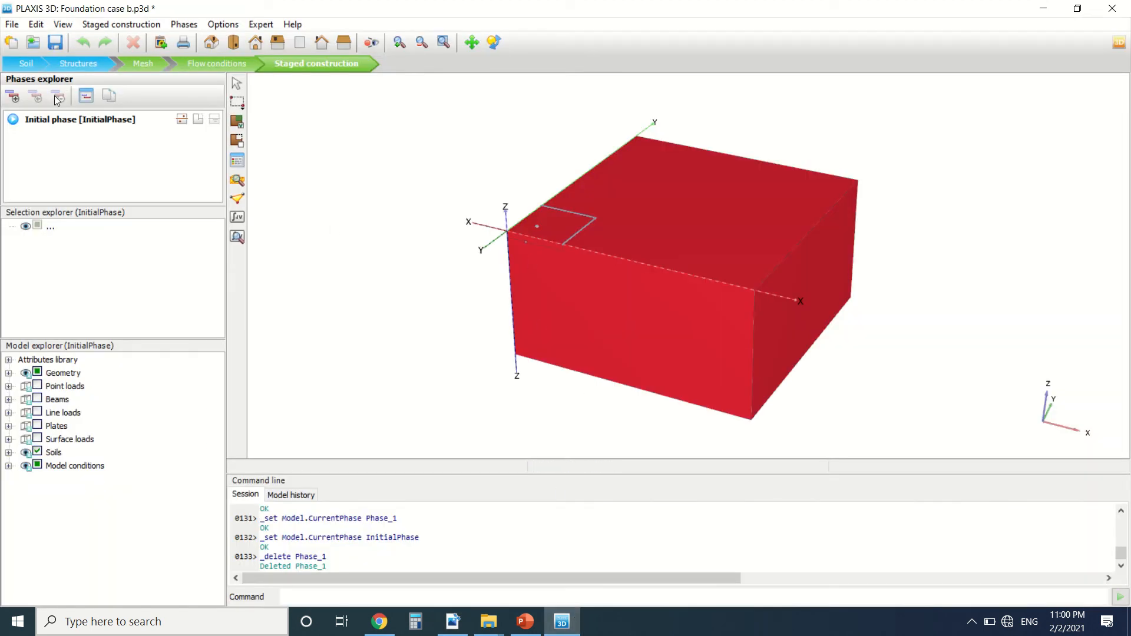
click(16, 98)
click(18, 99)
click(20, 102)
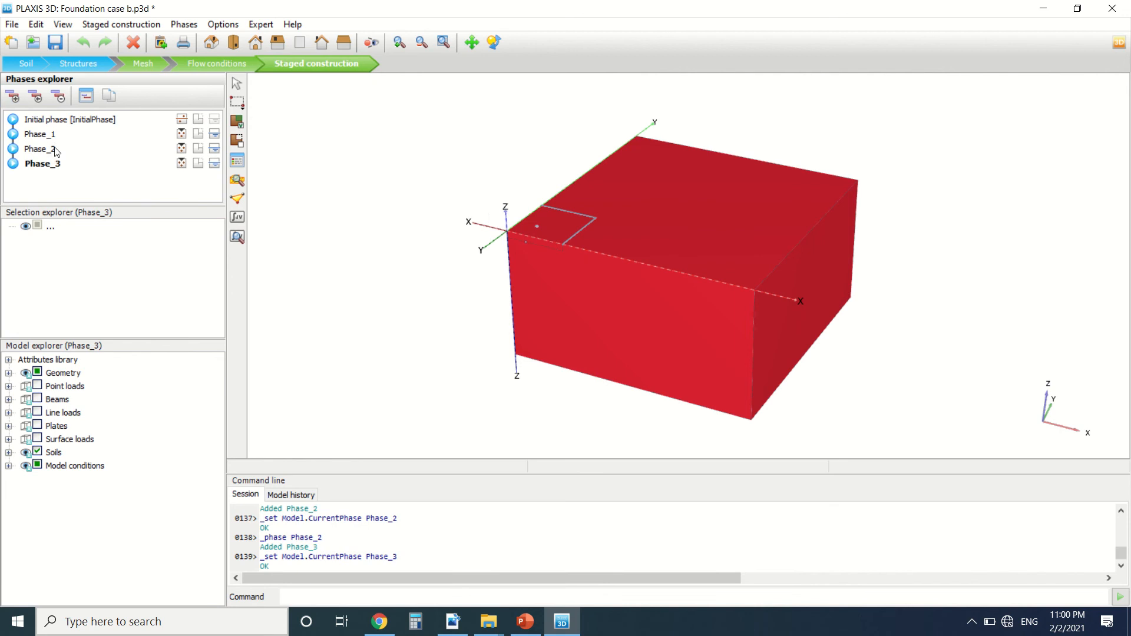
In Phase_1, excavate the basement by deactivating the soil volume Soil_1_1 above the foundation, keeping Soil_1_2 active.
click(55, 137)
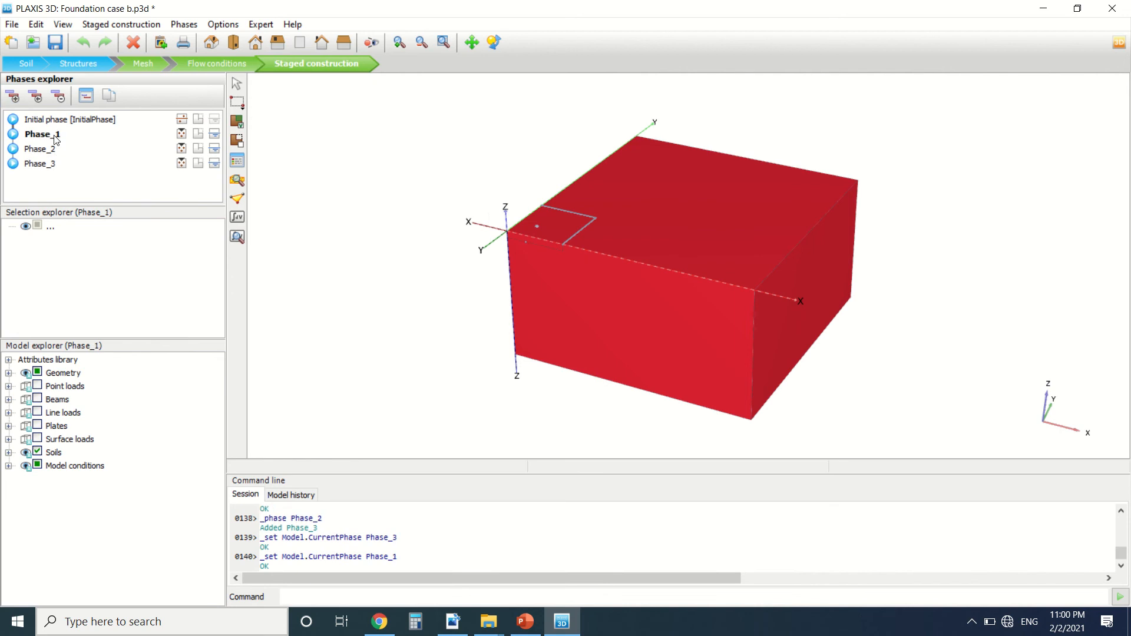
click(9, 373)
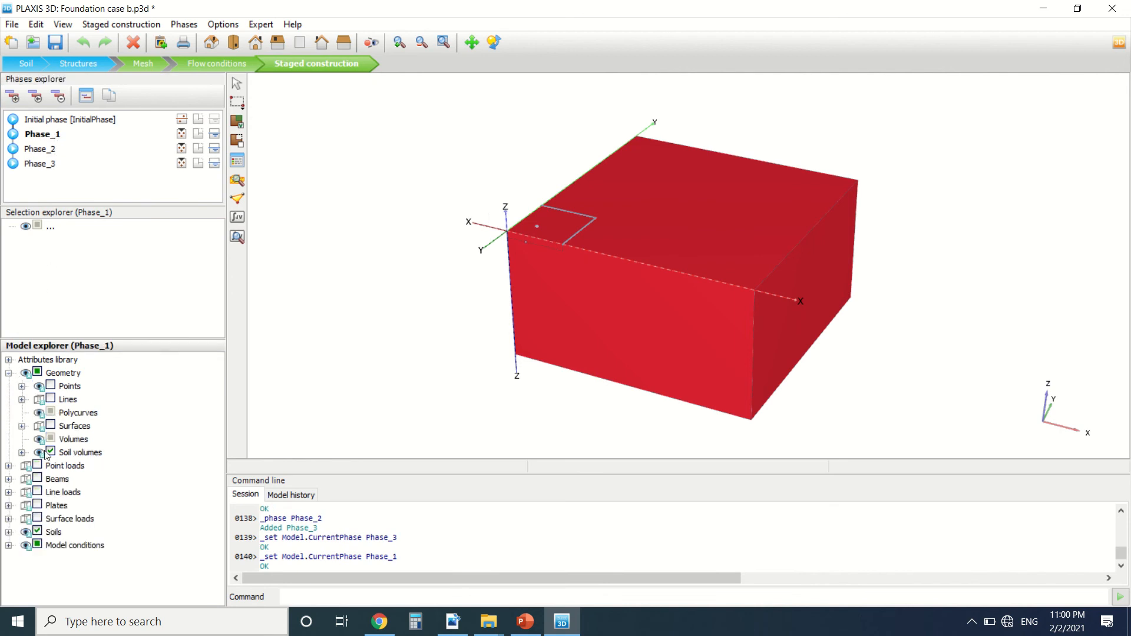
click(22, 453)
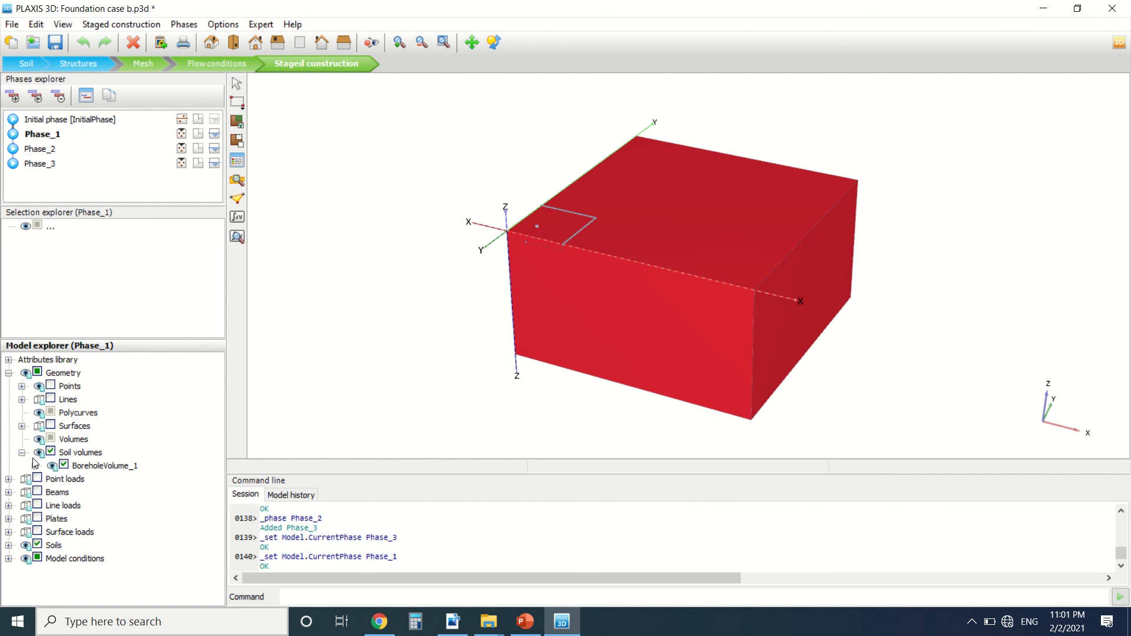
click(22, 453)
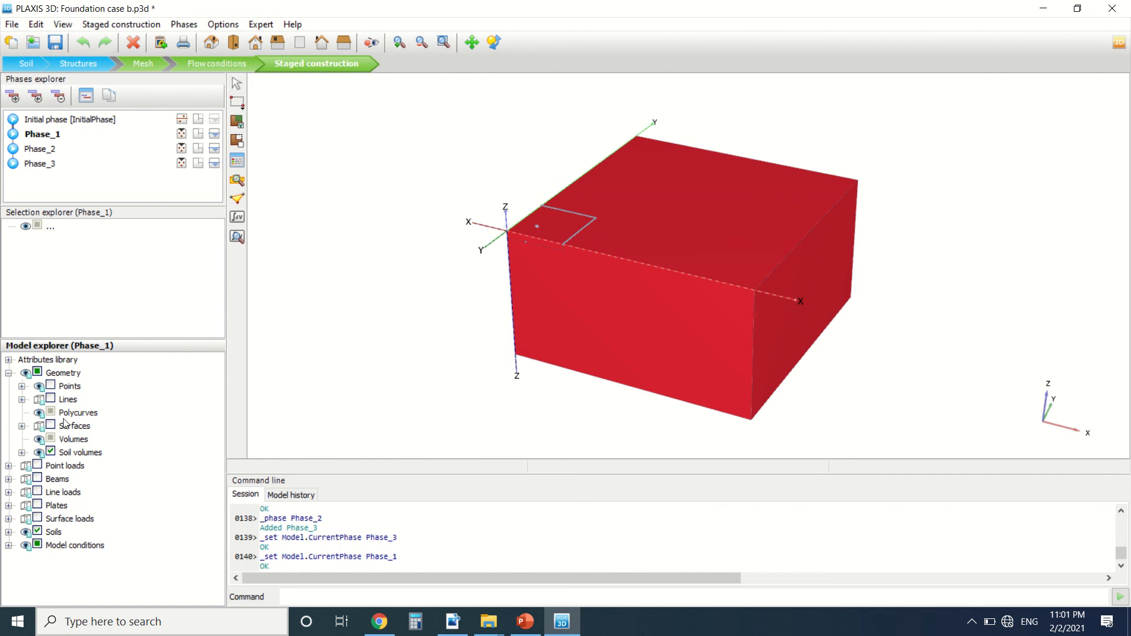
click(8, 532)
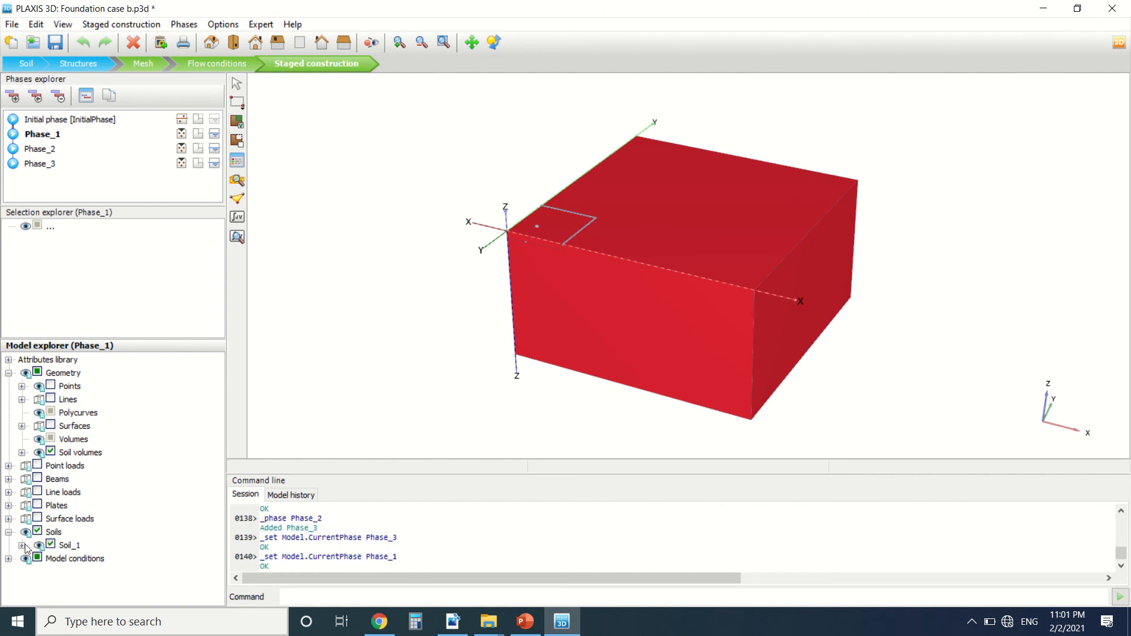
click(21, 545)
click(64, 572)
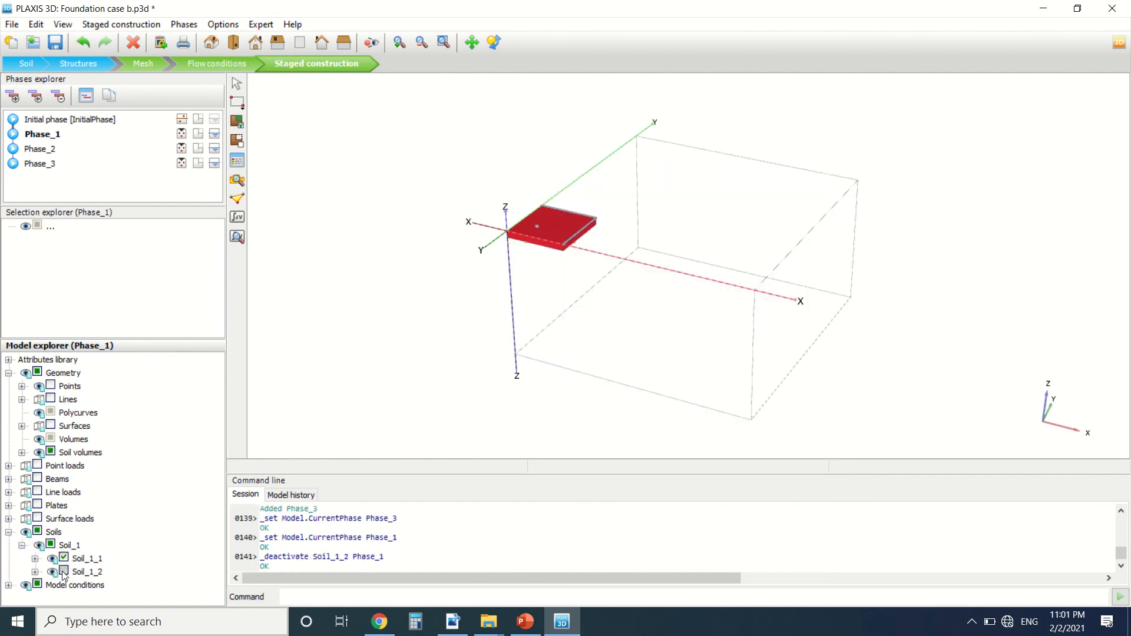
click(64, 572)
click(64, 558)
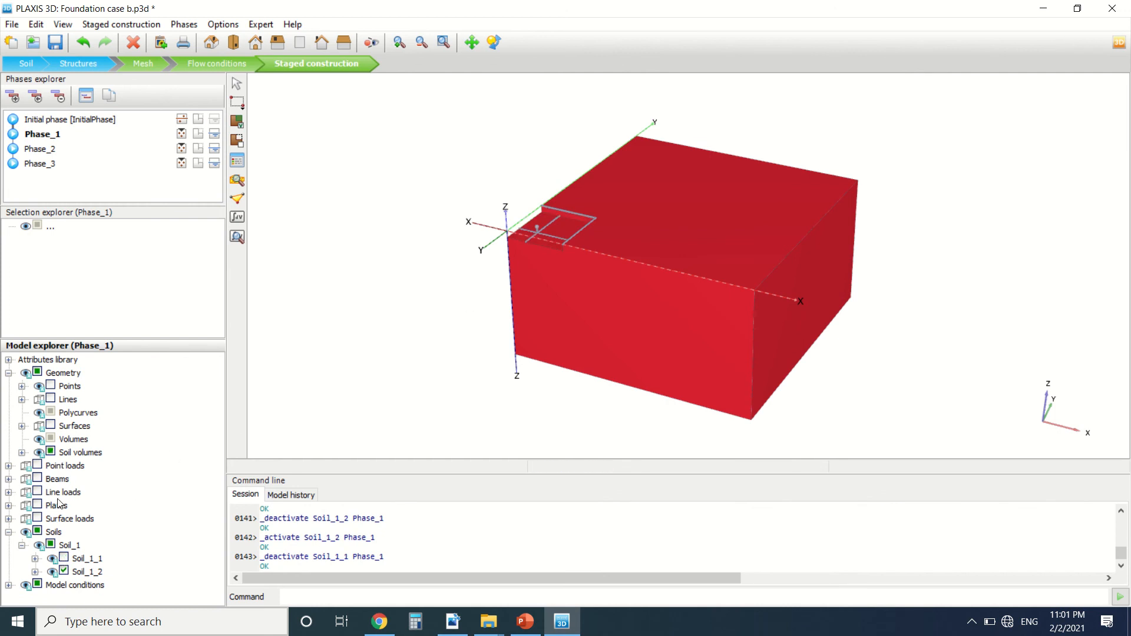
Activate the basement wall plates Plate_2 and Plate_3 in Phase_1, leaving the floor plate Plate_1 inactive.
click(9, 506)
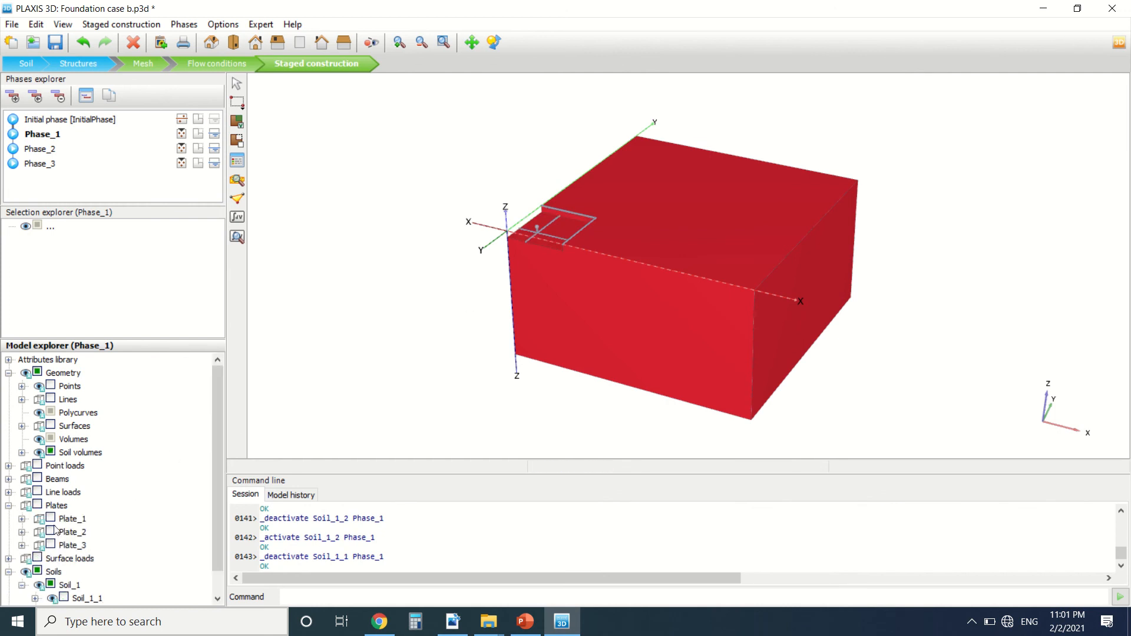
click(51, 532)
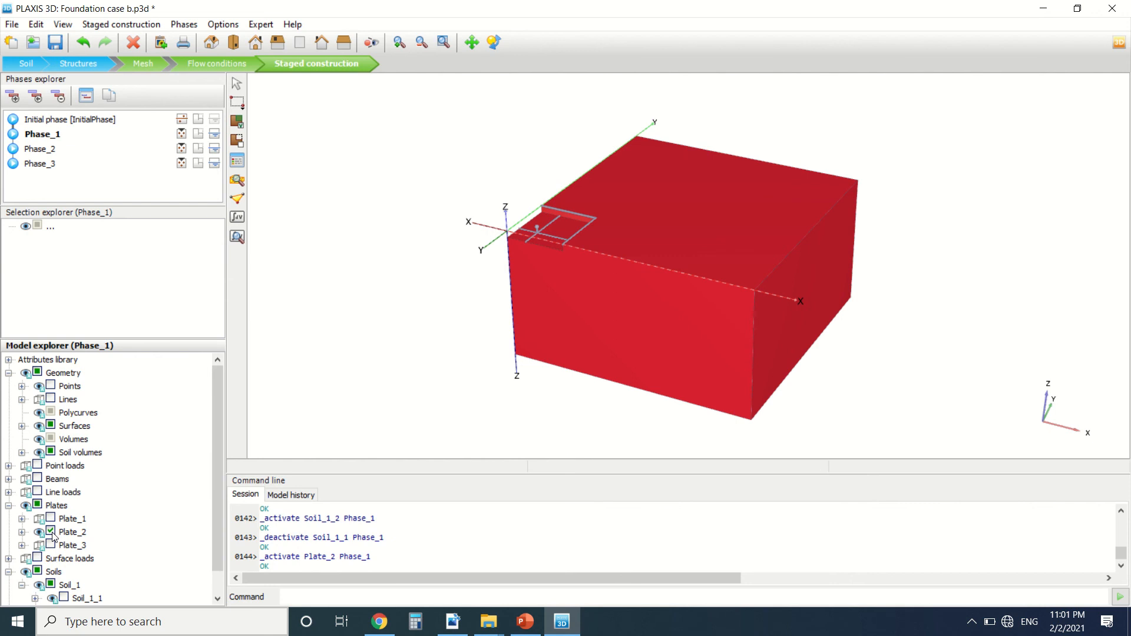
click(50, 545)
click(51, 519)
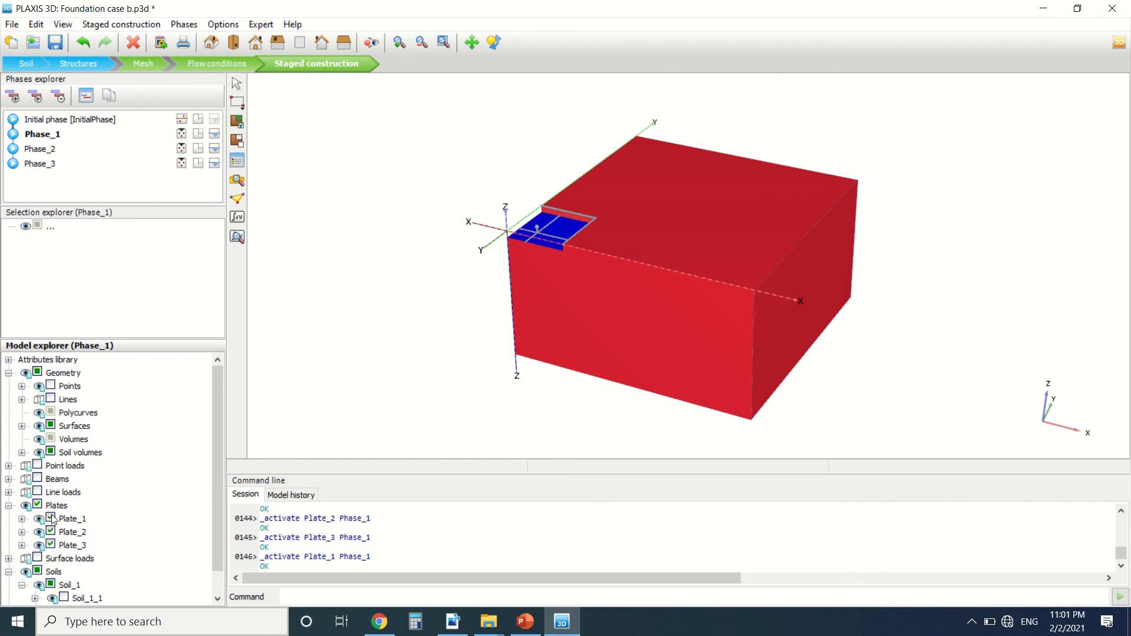
click(51, 519)
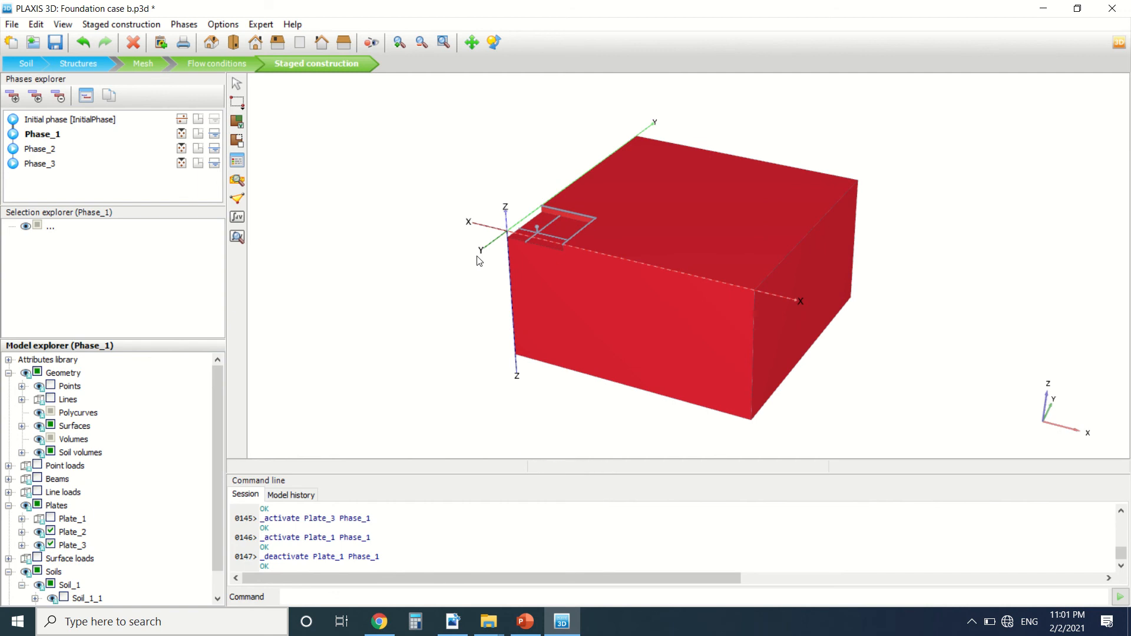
scroll(460, 313, up, 10)
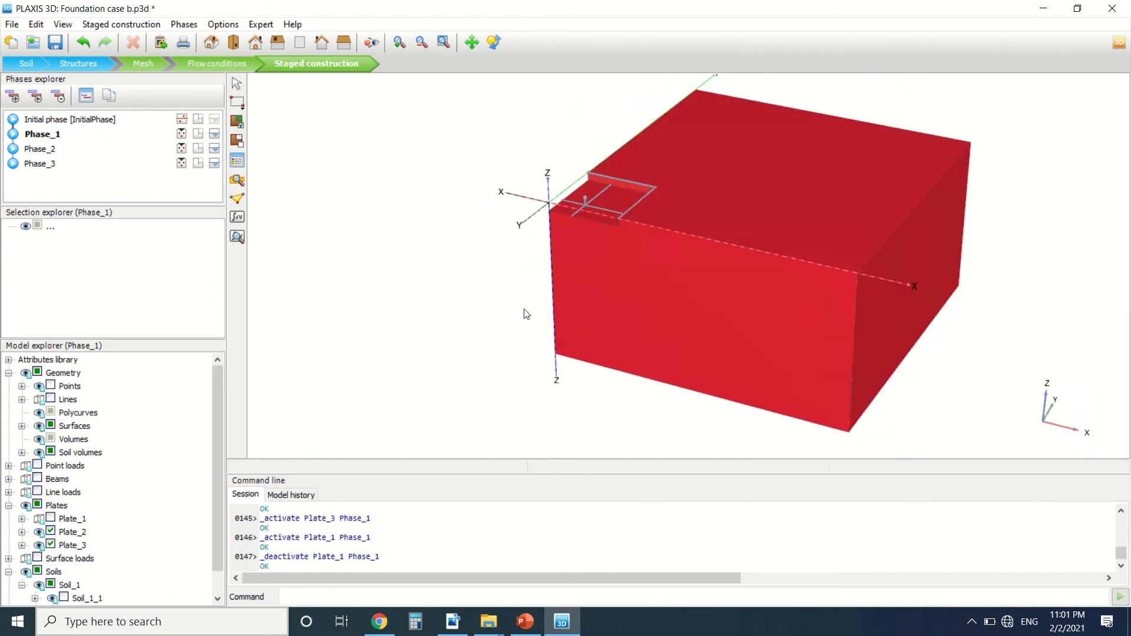
In Phase_2, deactivate the excavated soil volume Soil_1_1 and keep Soil_1_2 active.
click(42, 149)
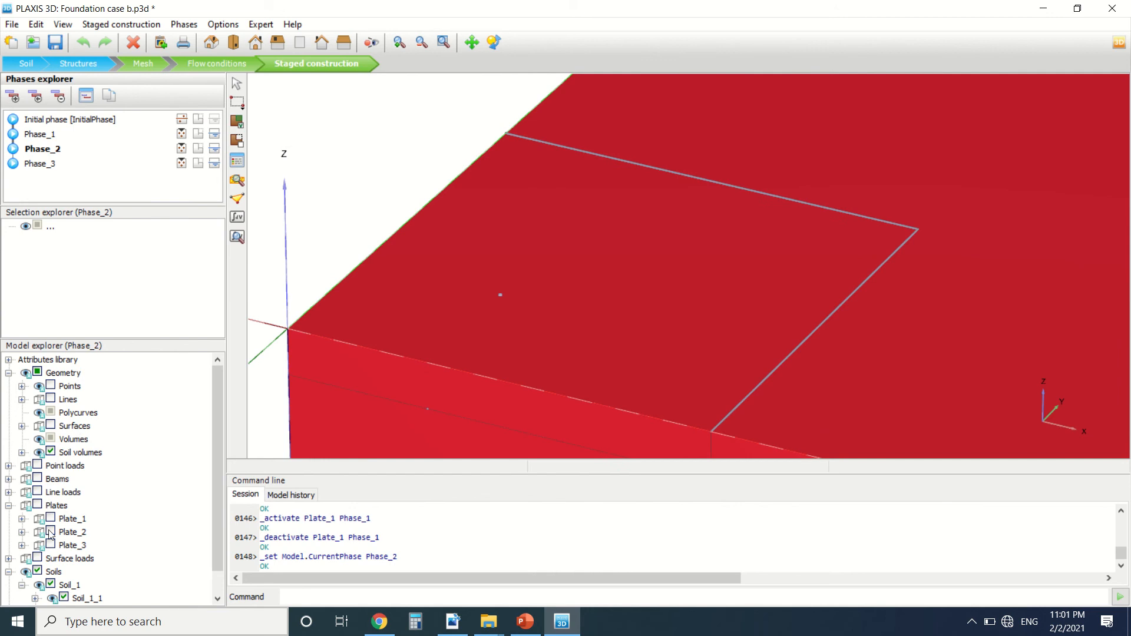
scroll(74, 601, down, 1)
click(64, 584)
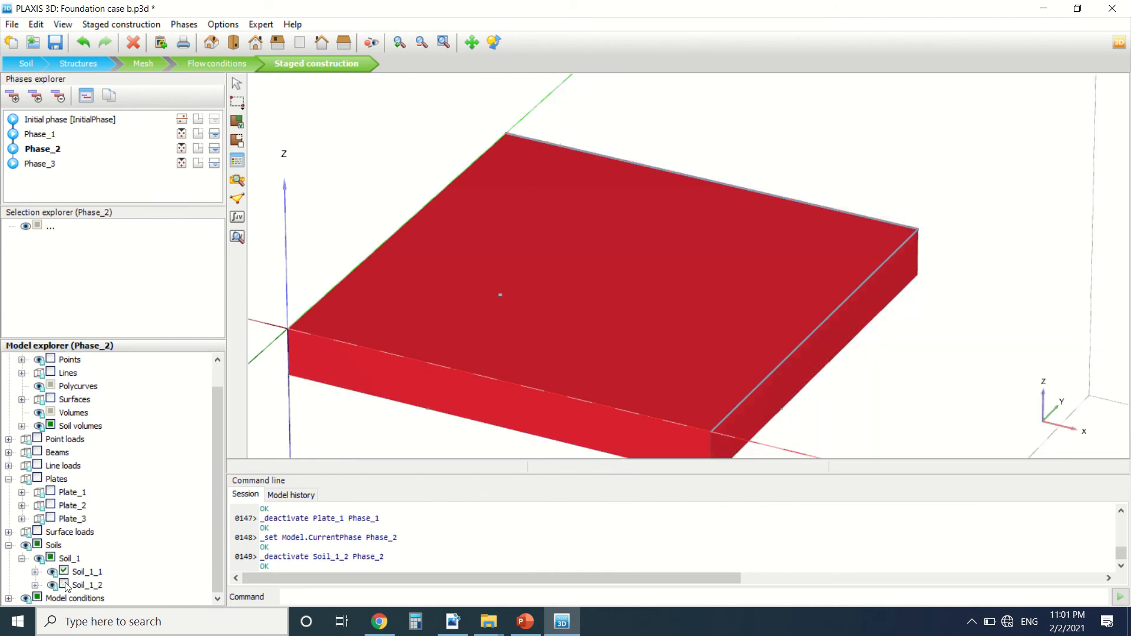
click(64, 584)
click(64, 571)
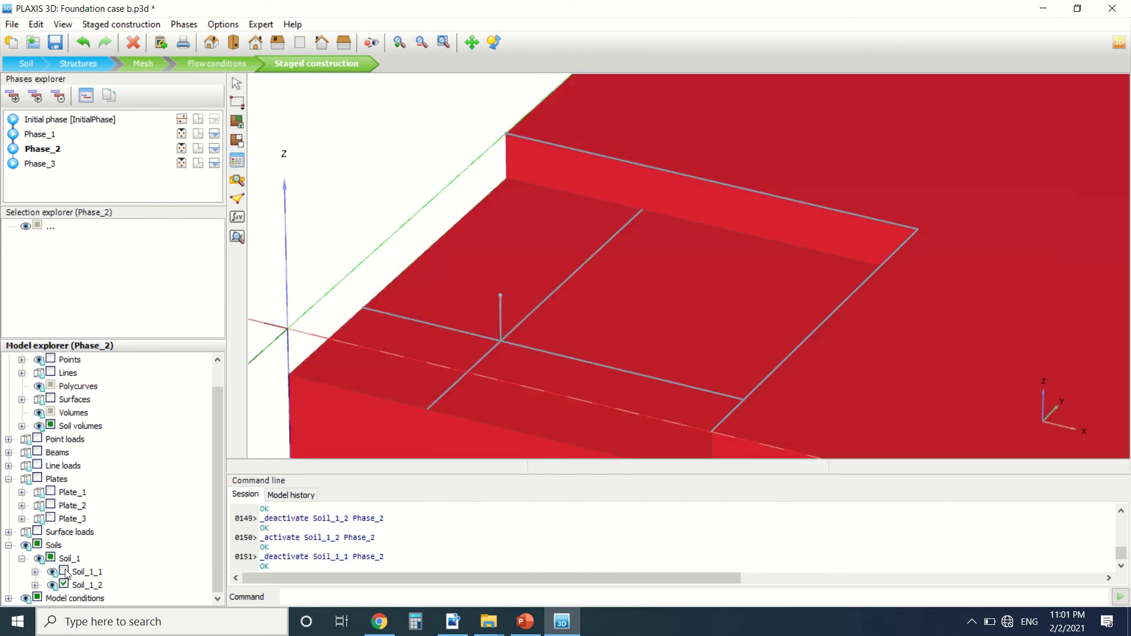
Activate Plate_1, Plate_2, Plate_3 and all beams in Phase_2.
click(51, 518)
click(51, 505)
click(51, 493)
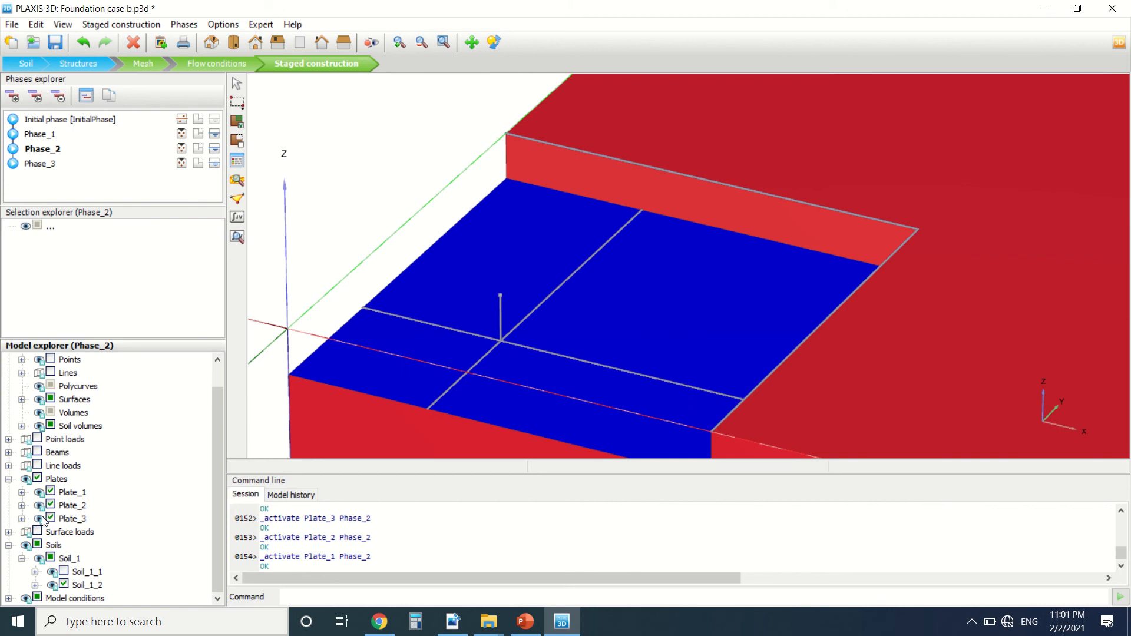
click(38, 452)
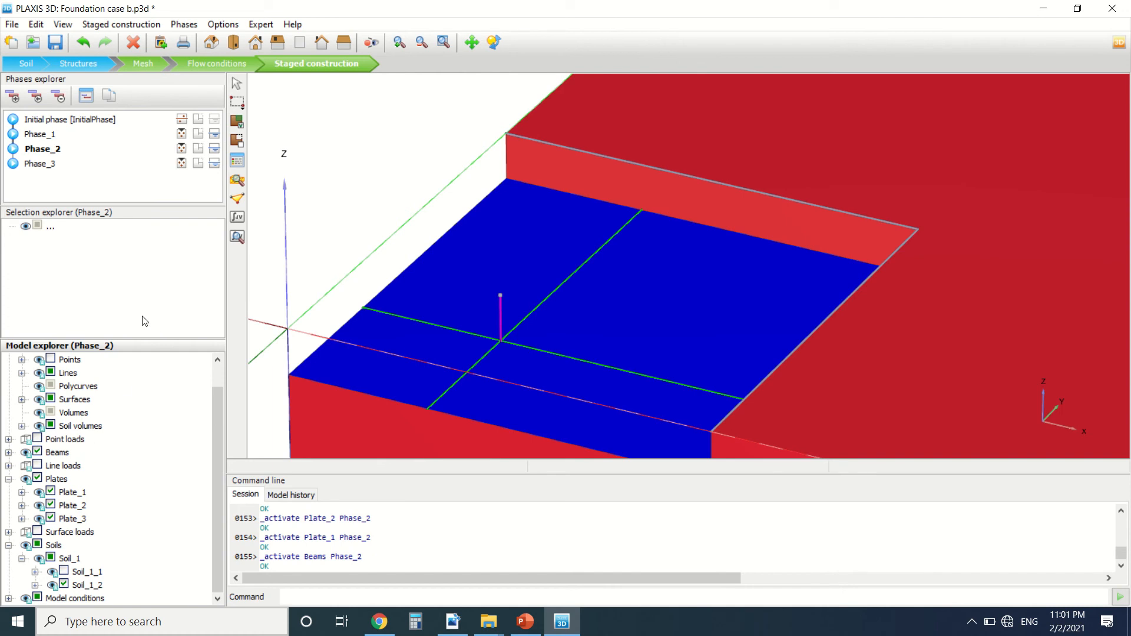
In Phase_3, activate the three plates, all beams, and all line, point and surface loads.
click(35, 165)
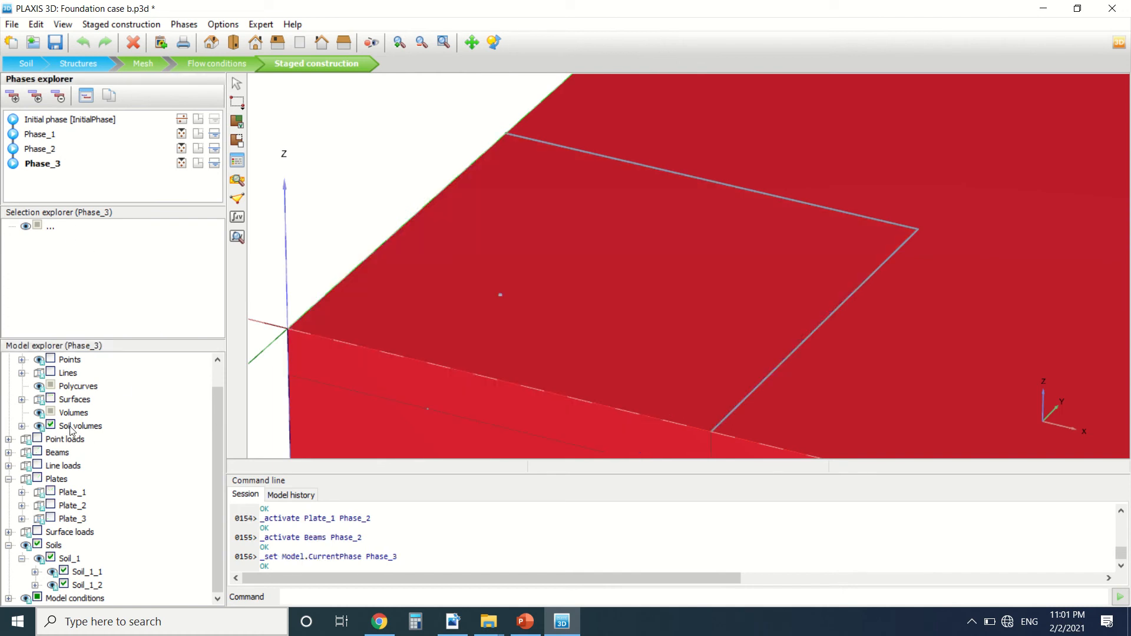
click(52, 492)
click(52, 506)
click(51, 519)
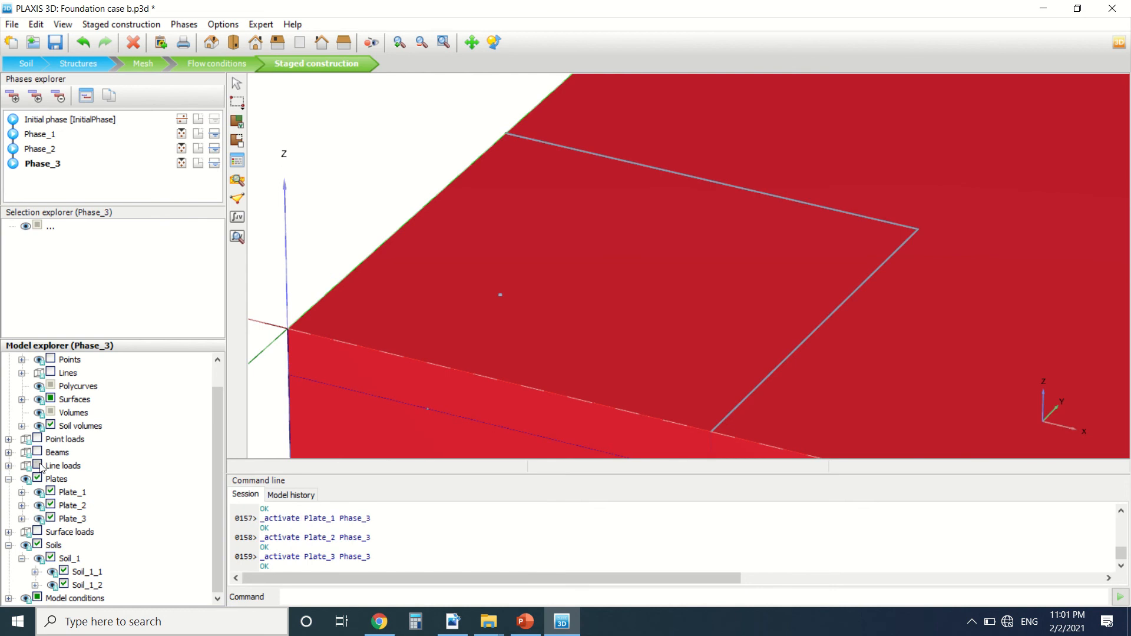
click(38, 465)
click(37, 453)
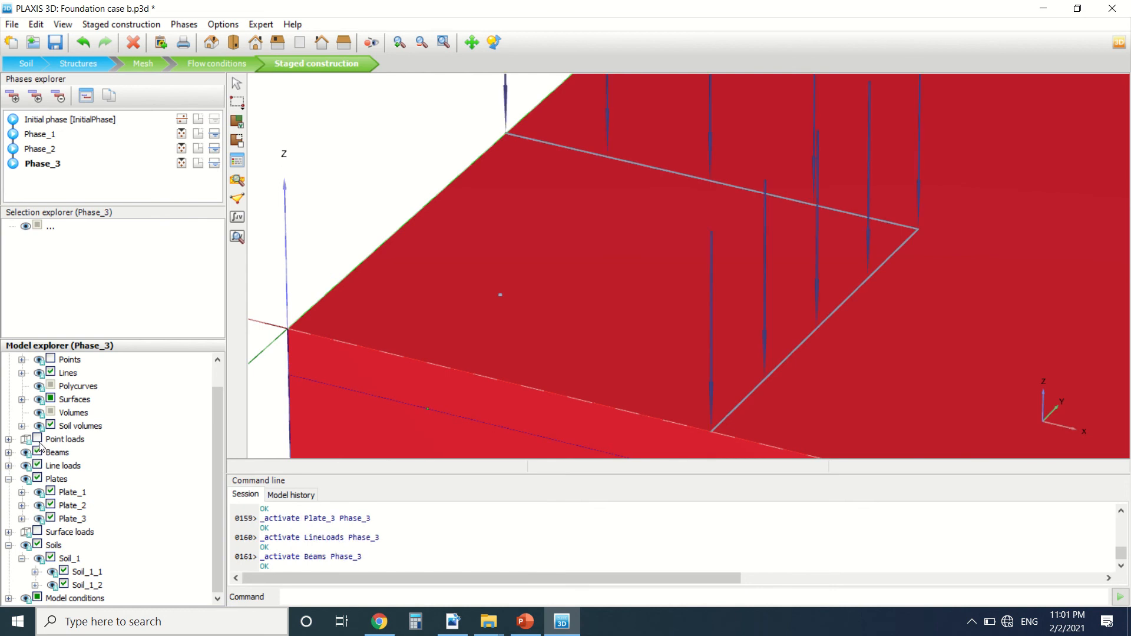
click(38, 439)
click(37, 532)
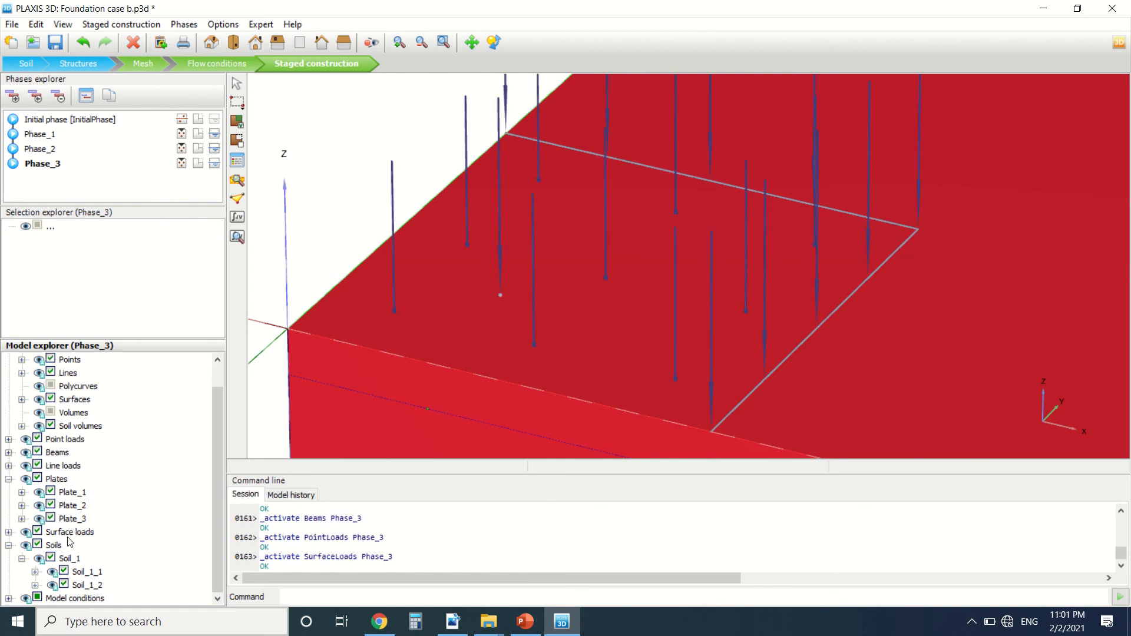
Deactivate the soil volume Soil_1_1 in Phase_3, keep Soil_1_2 active, and inspect the loaded basement.
click(63, 584)
click(64, 585)
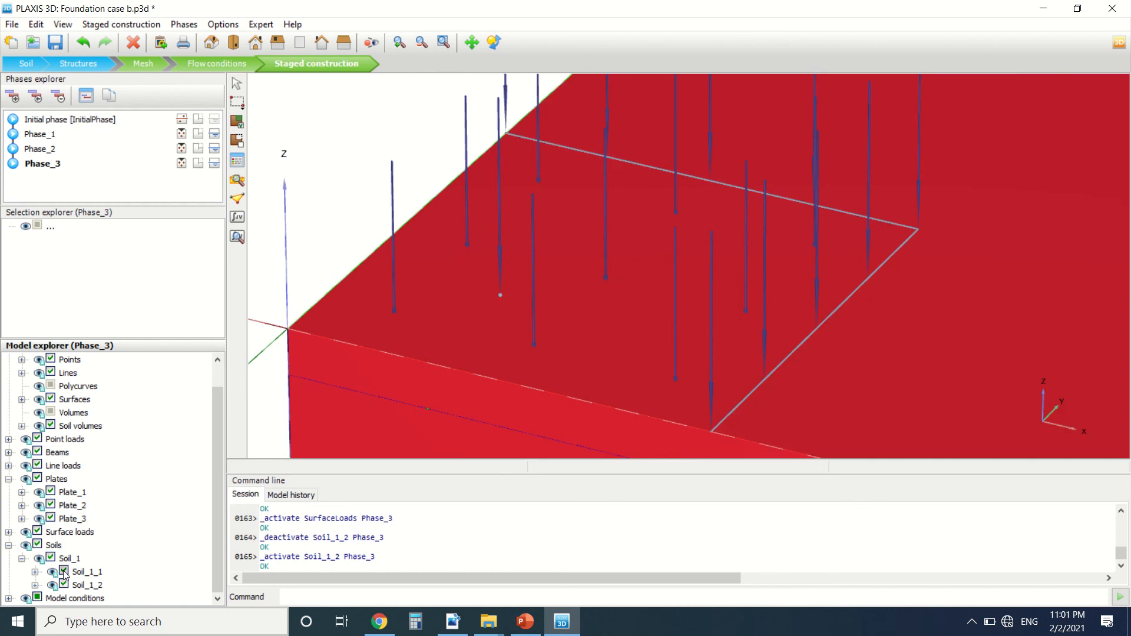
click(64, 572)
scroll(380, 219, down, 6)
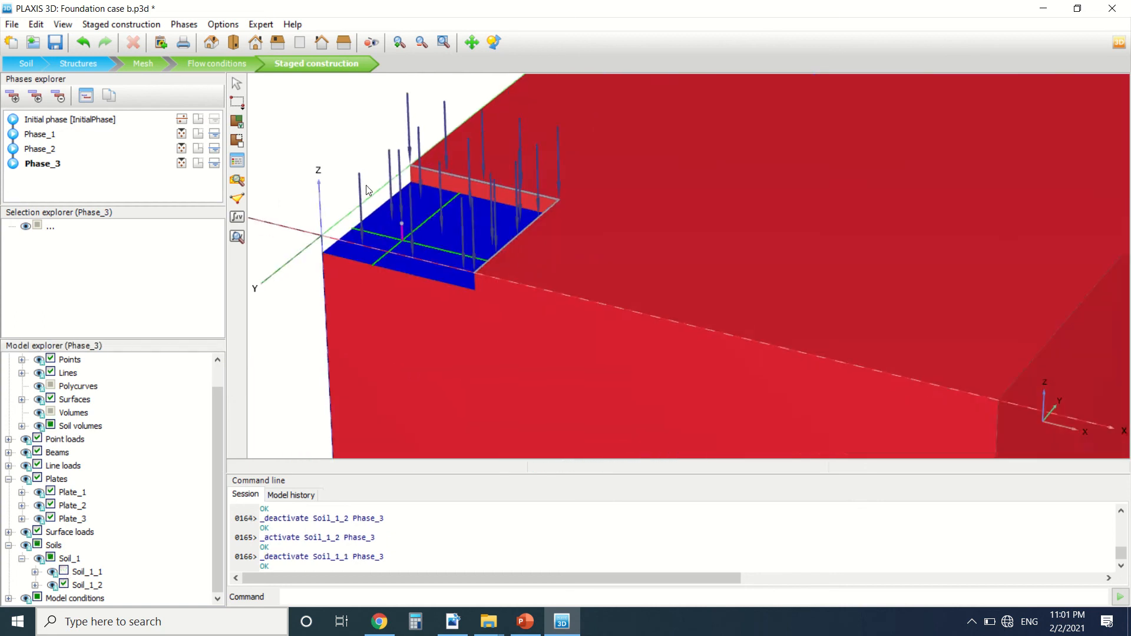
scroll(602, 224, up, 3)
scroll(541, 260, up, 1)
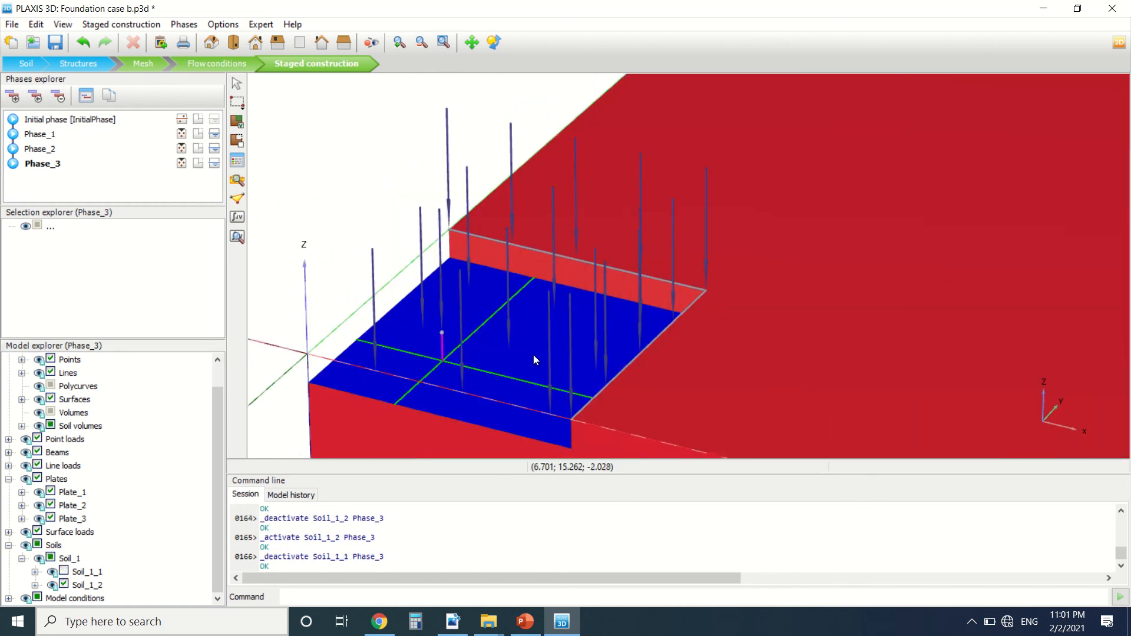
Switch to Acrobat Reader and check the tutorial's construction stage instructions through to the load values of the Loading phase.
click(452, 622)
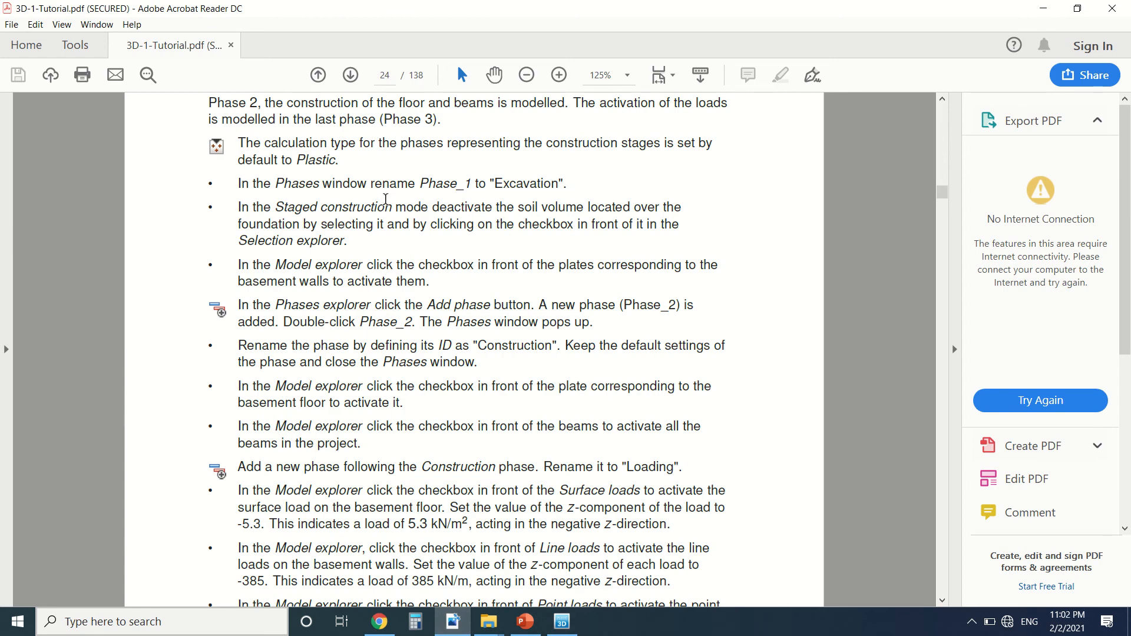
scroll(369, 197, up, 2)
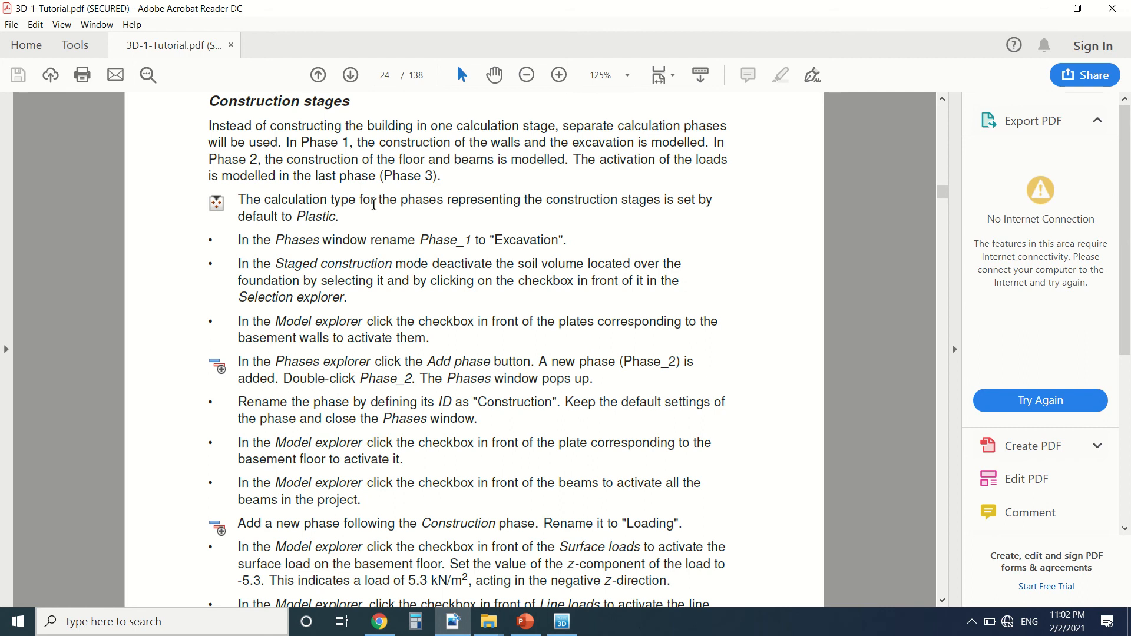
scroll(339, 206, down, 10)
scroll(338, 218, down, 2)
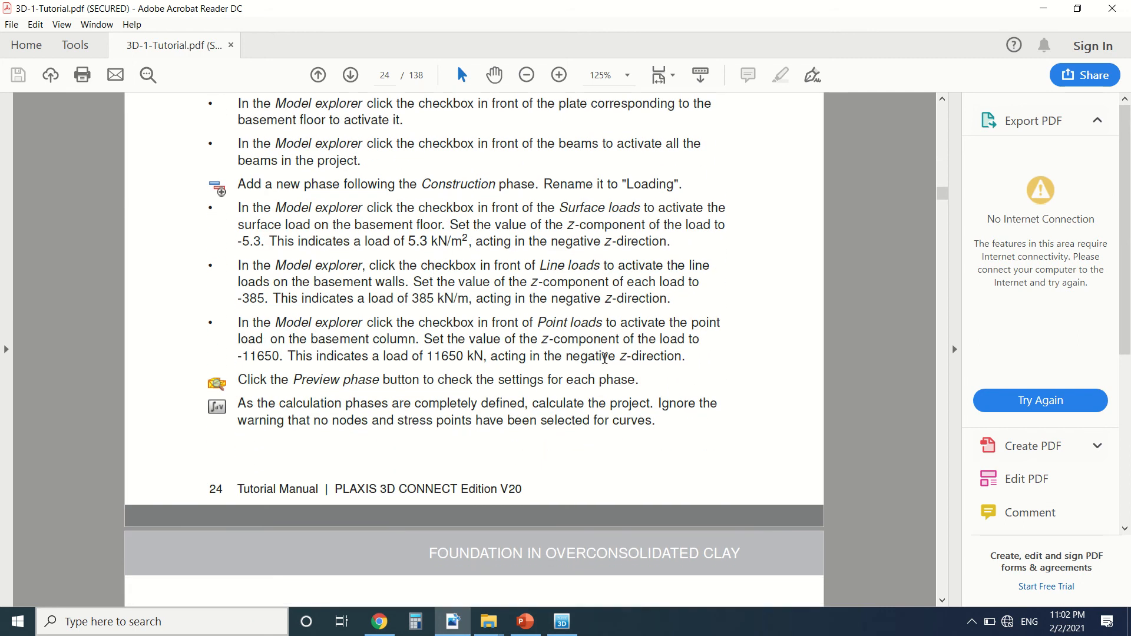
Back in PLAXIS 3D, open the settings of Phase_1, review its calculation type, and close them unchanged.
click(562, 622)
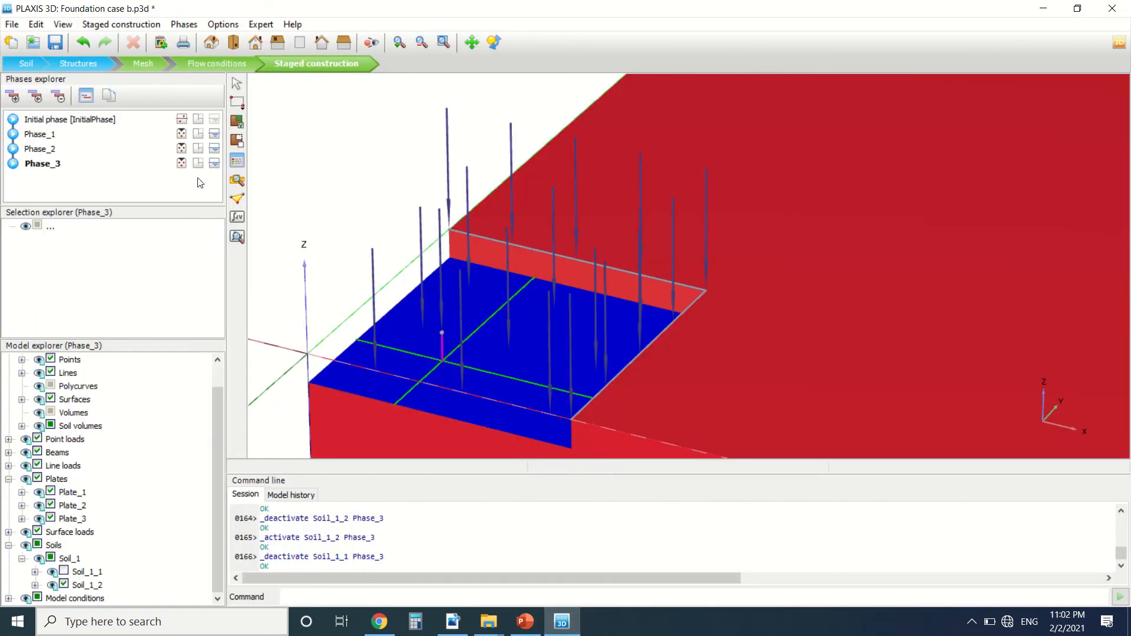
double_click(70, 136)
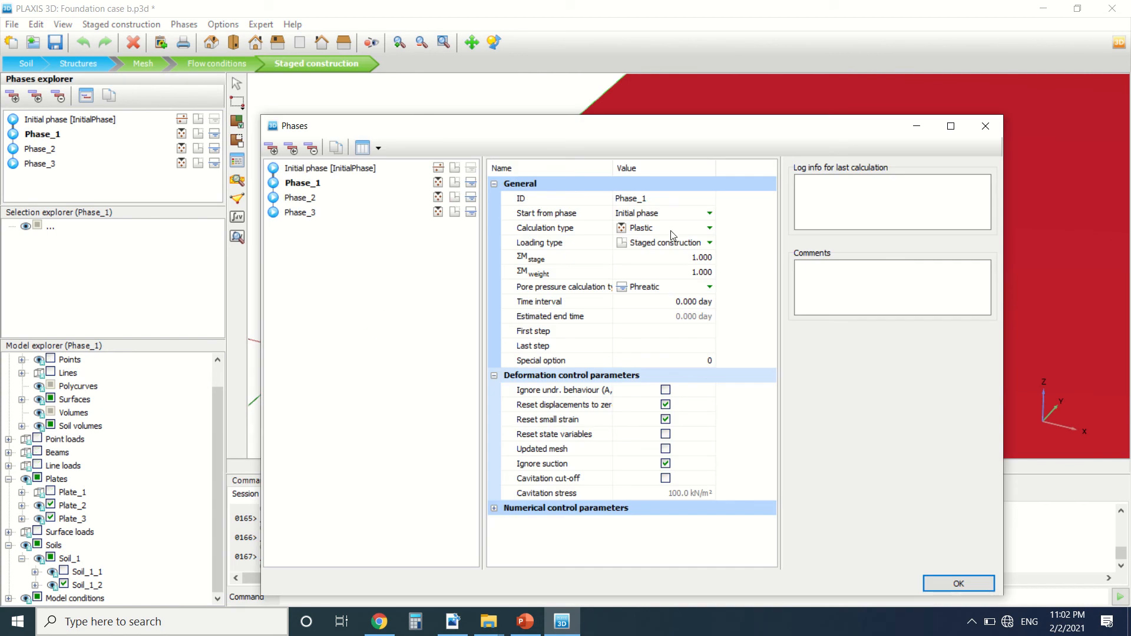
click(986, 126)
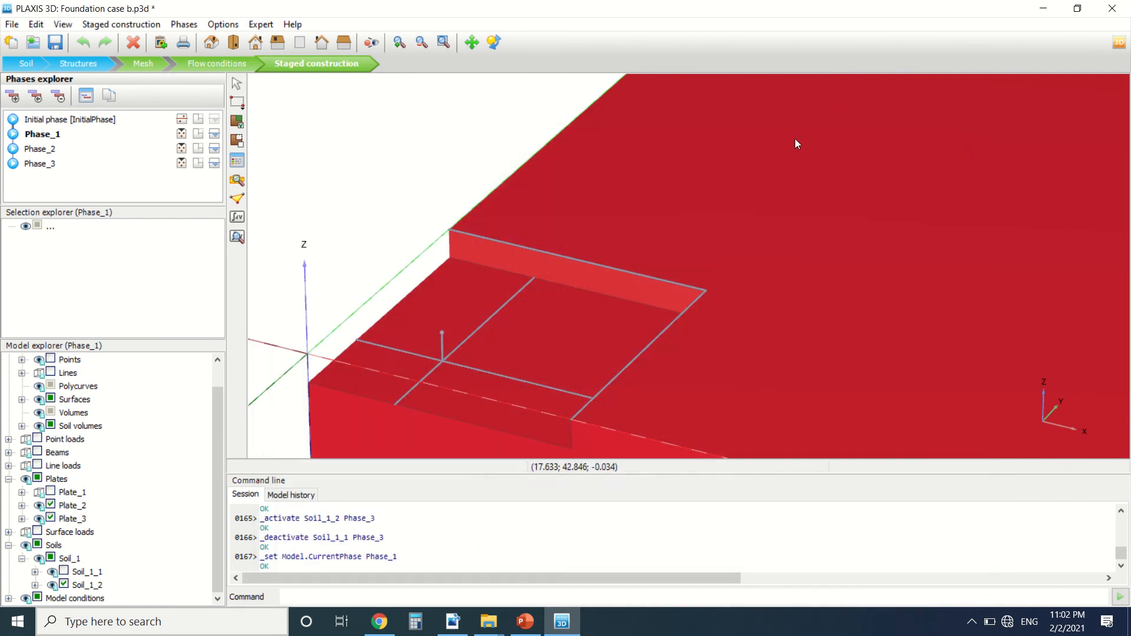
Go to Phase_3 and select the point load PointLoad_2 to show its force components.
click(47, 165)
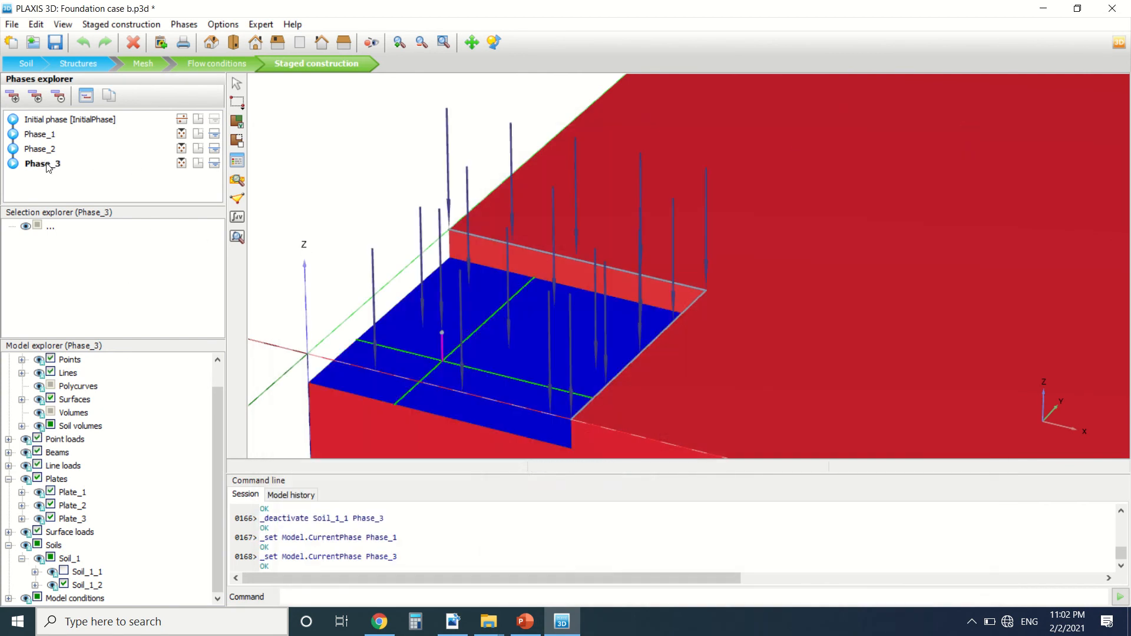
click(8, 439)
click(73, 453)
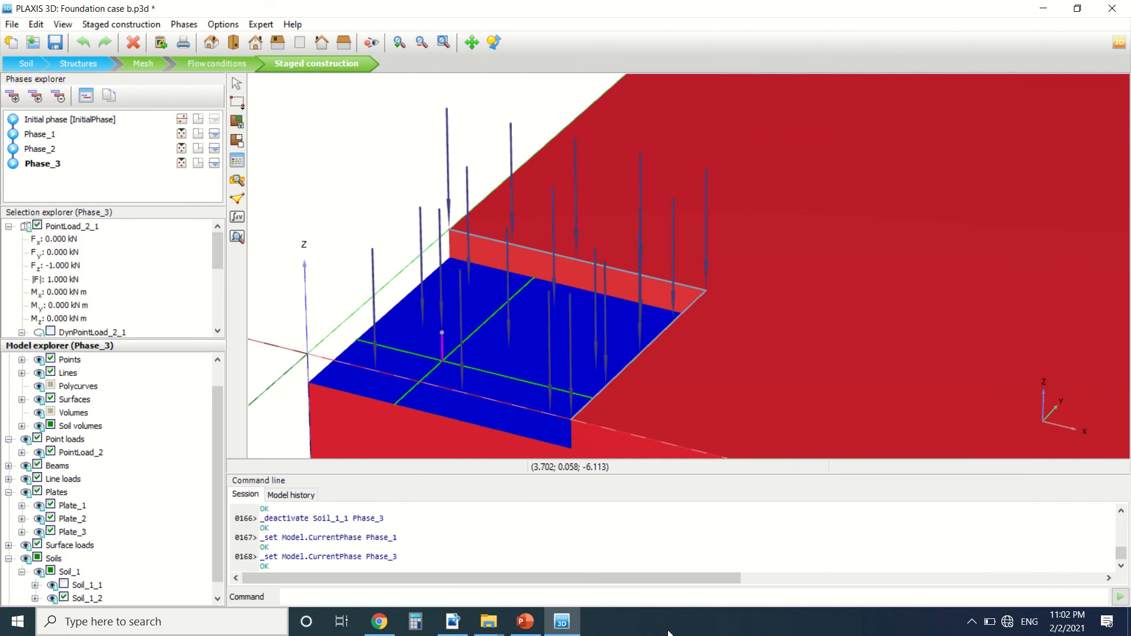
Switch to Acrobat Reader and look up the tutorial's magnitudes for the point, line and surface loads.
click(462, 623)
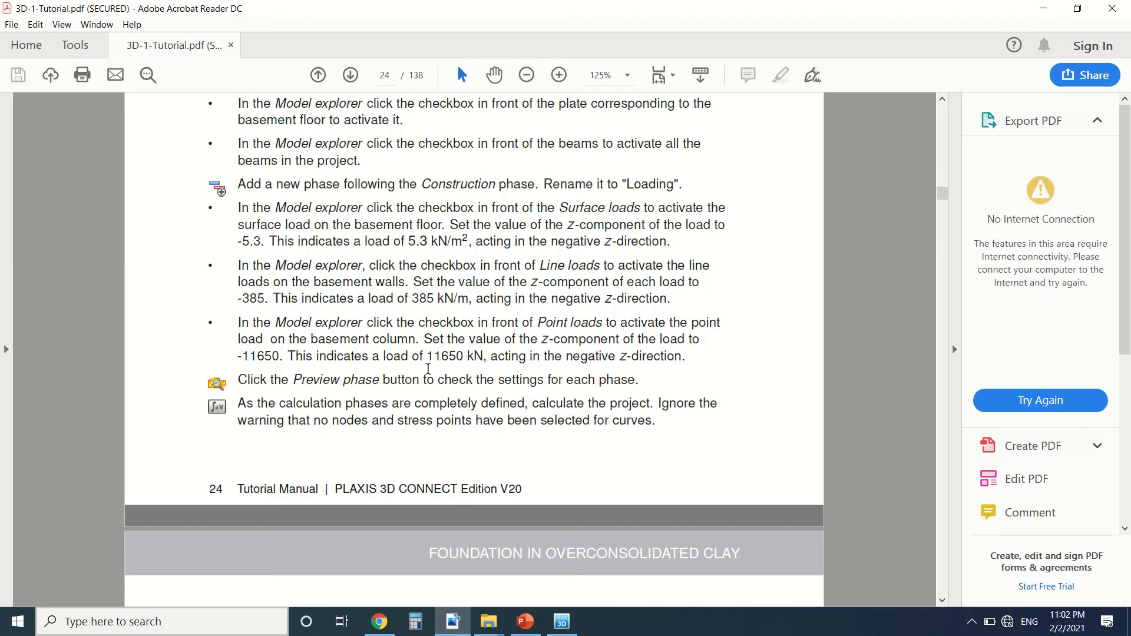
drag(425, 358, 486, 359)
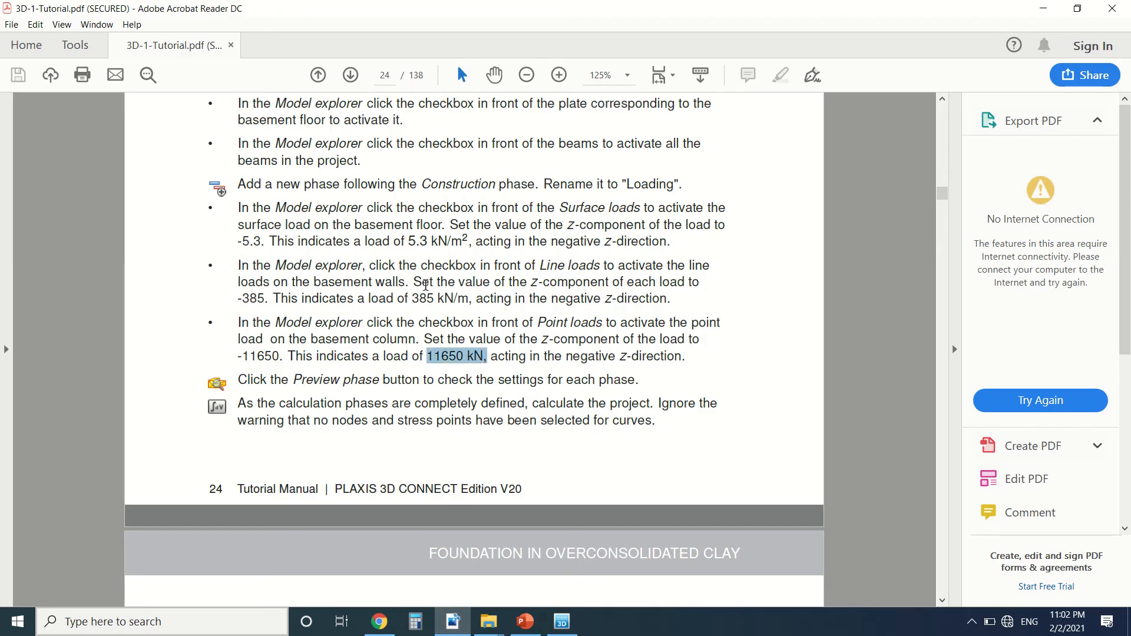
drag(419, 300, 434, 301)
click(424, 241)
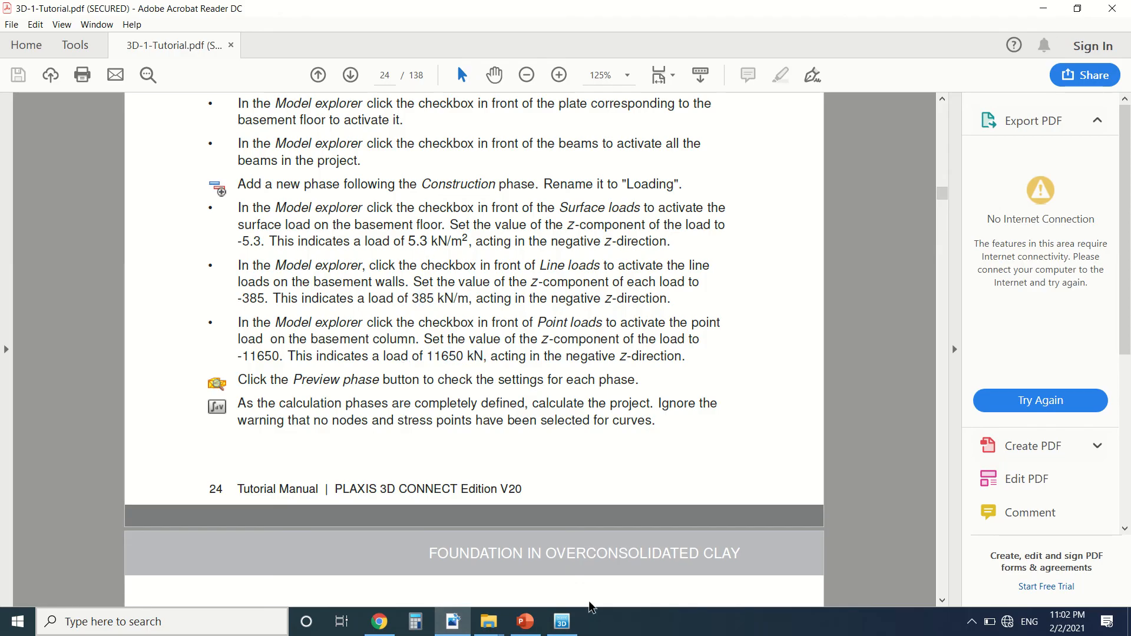
Switch back to PLAXIS 3D and set the z-component of the point load PointLoad_2_1 to -11650 kN in Phase_3.
click(562, 622)
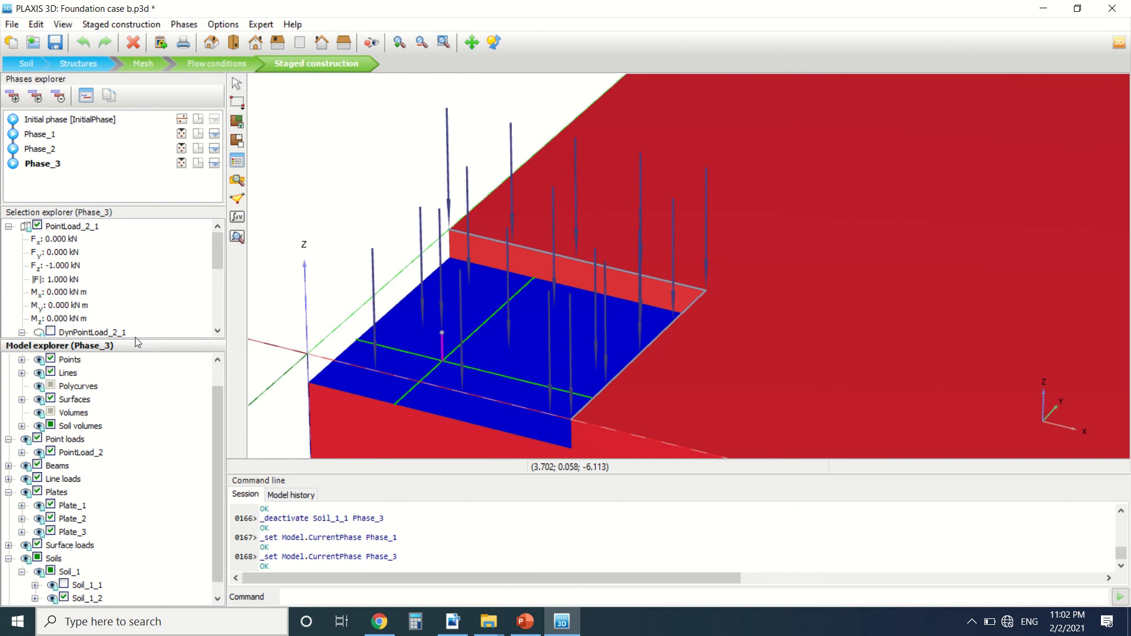
click(65, 267)
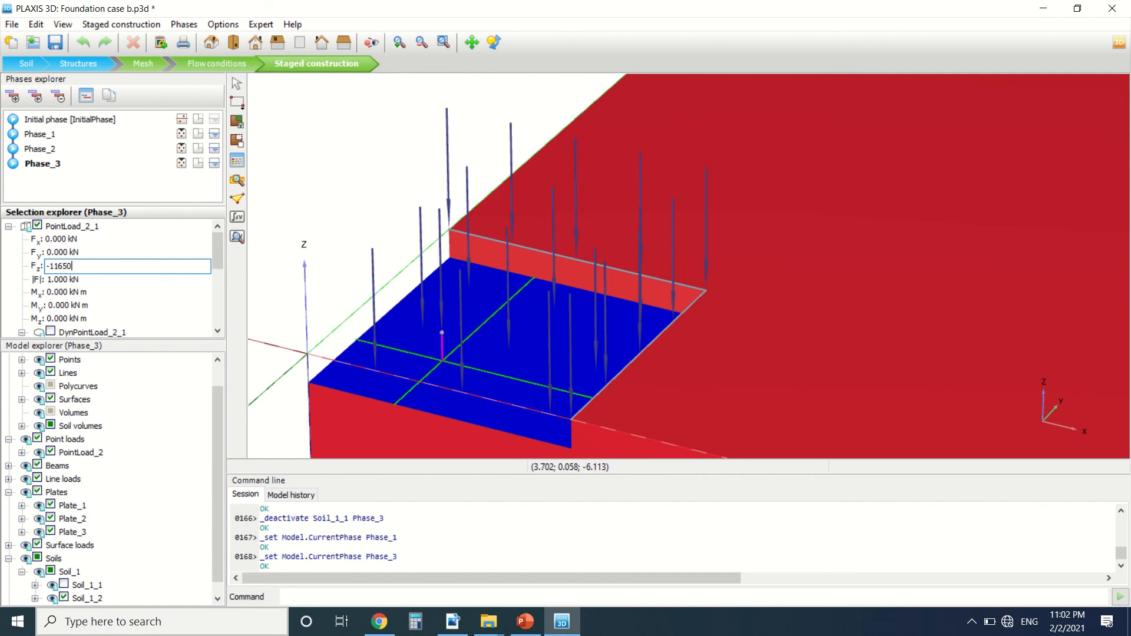
key(Return)
click(96, 252)
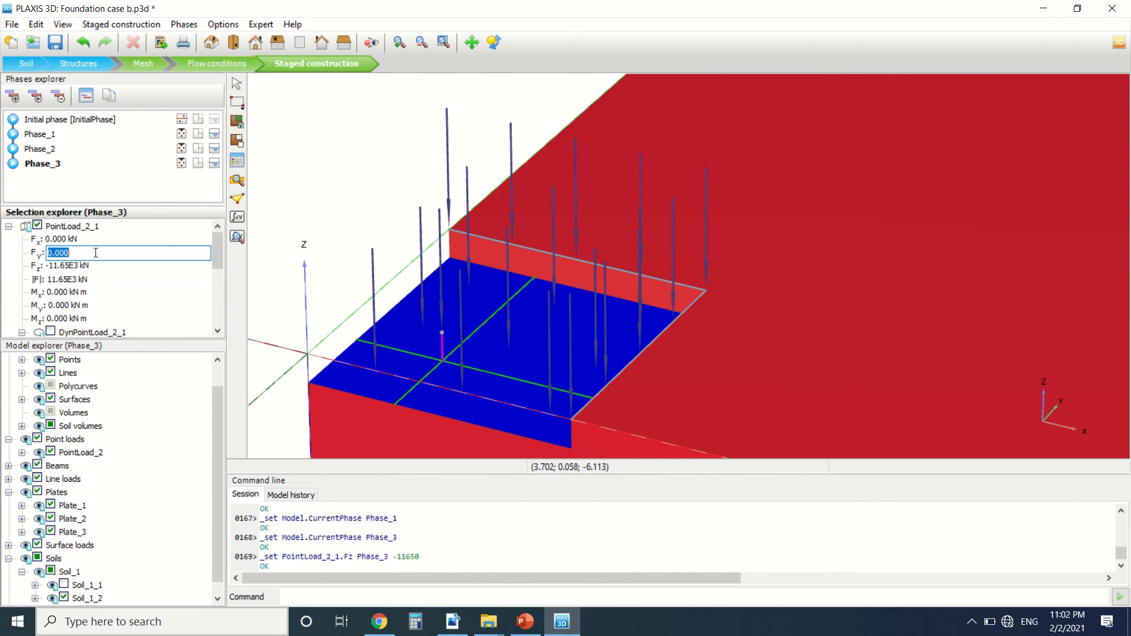
key(Escape)
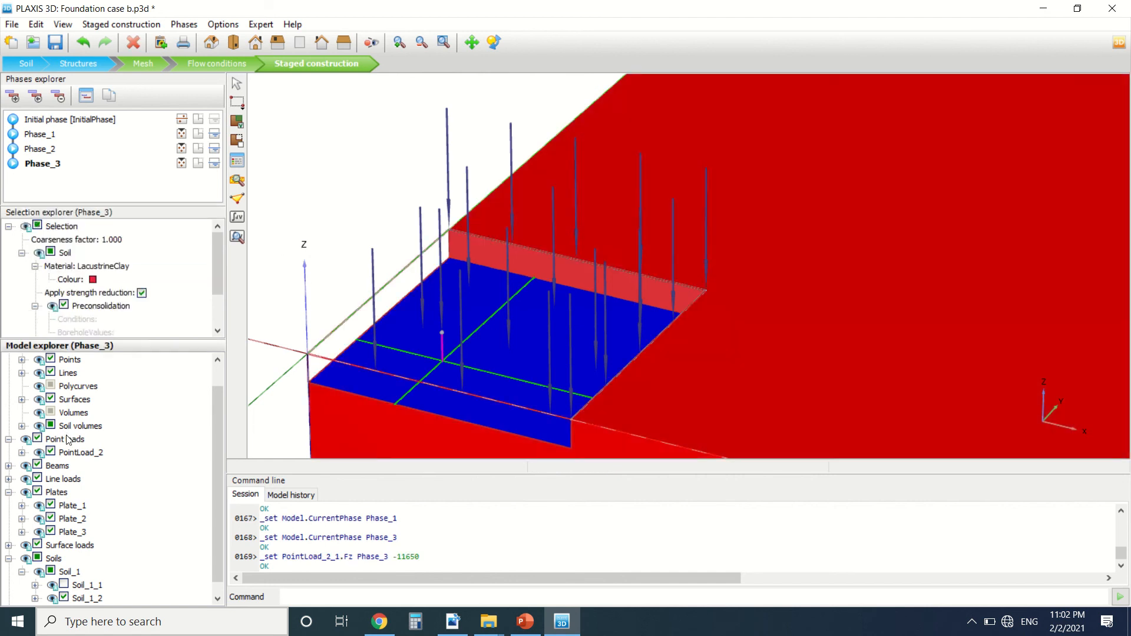
Set the z-component of all line loads to -385 kN/m in Phase_3 and check LineLoad_1 and LineLoad_2 individually.
scroll(59, 412, down, 1)
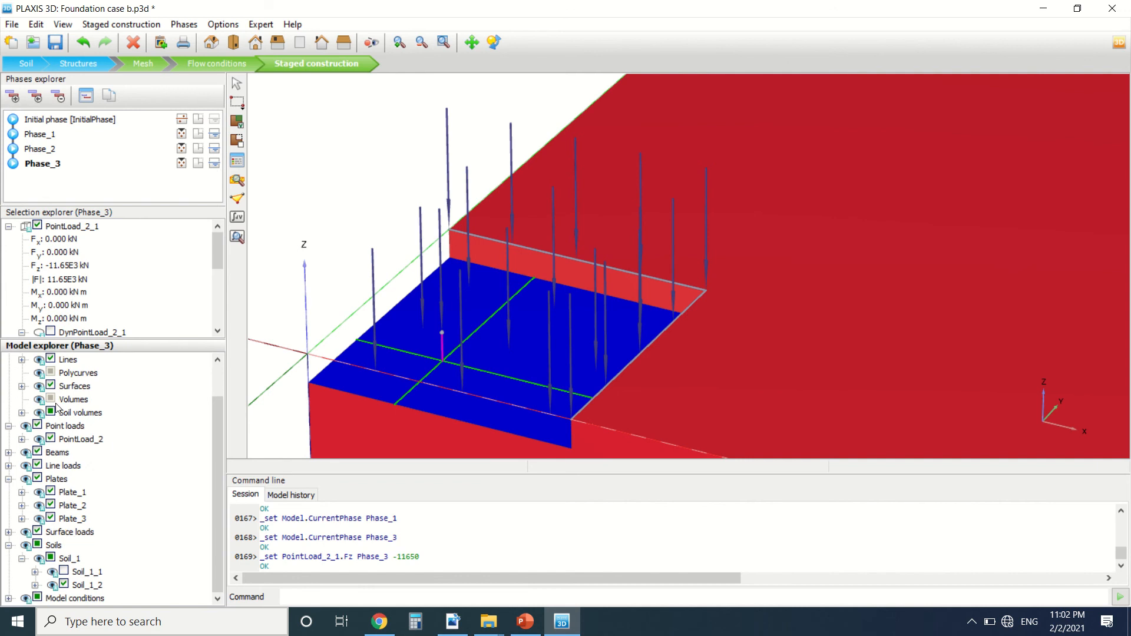
click(70, 470)
click(9, 466)
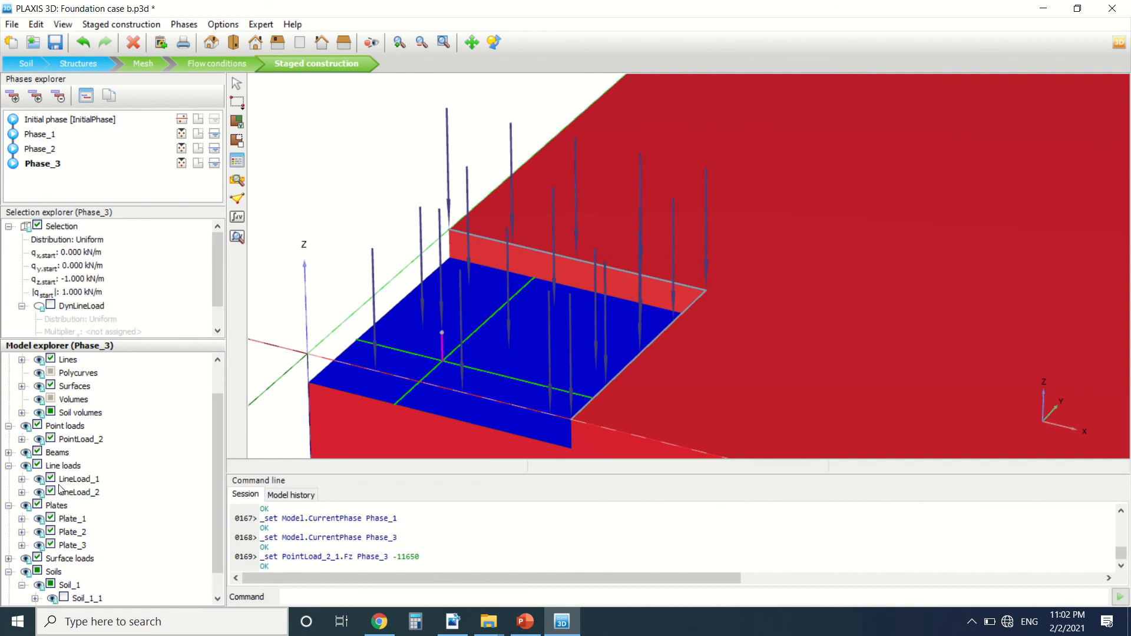
click(72, 281)
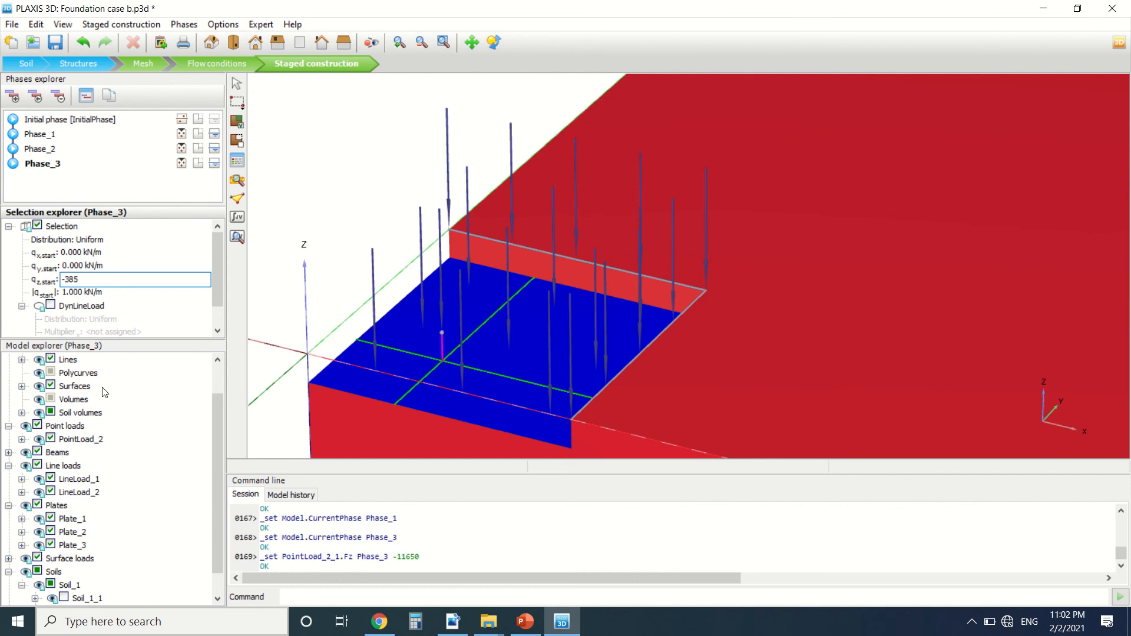
click(71, 297)
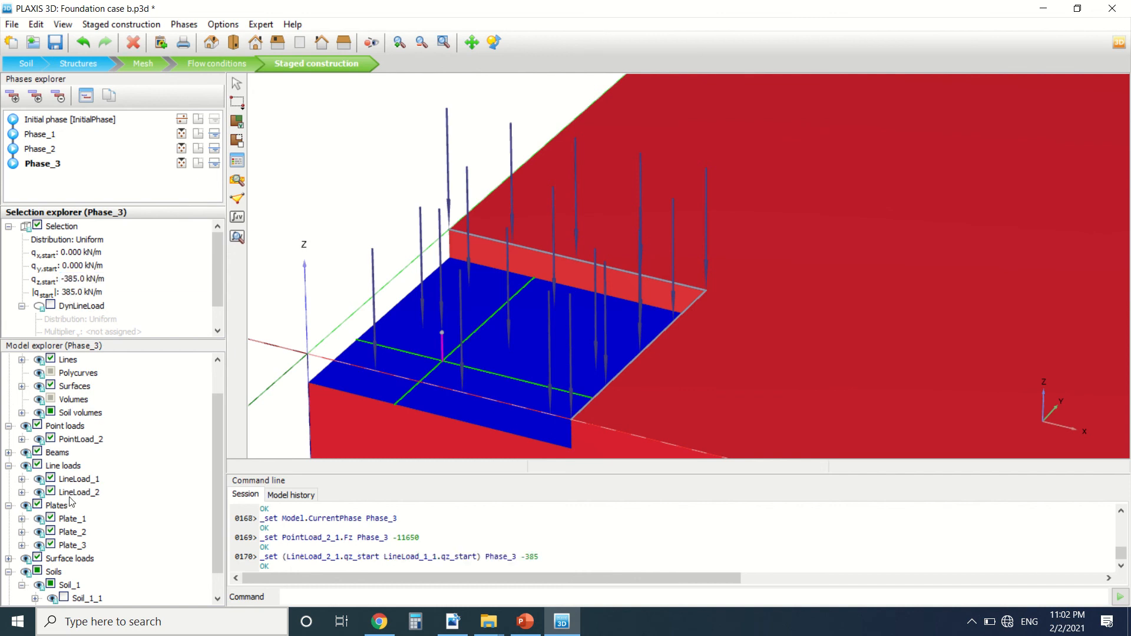
click(70, 497)
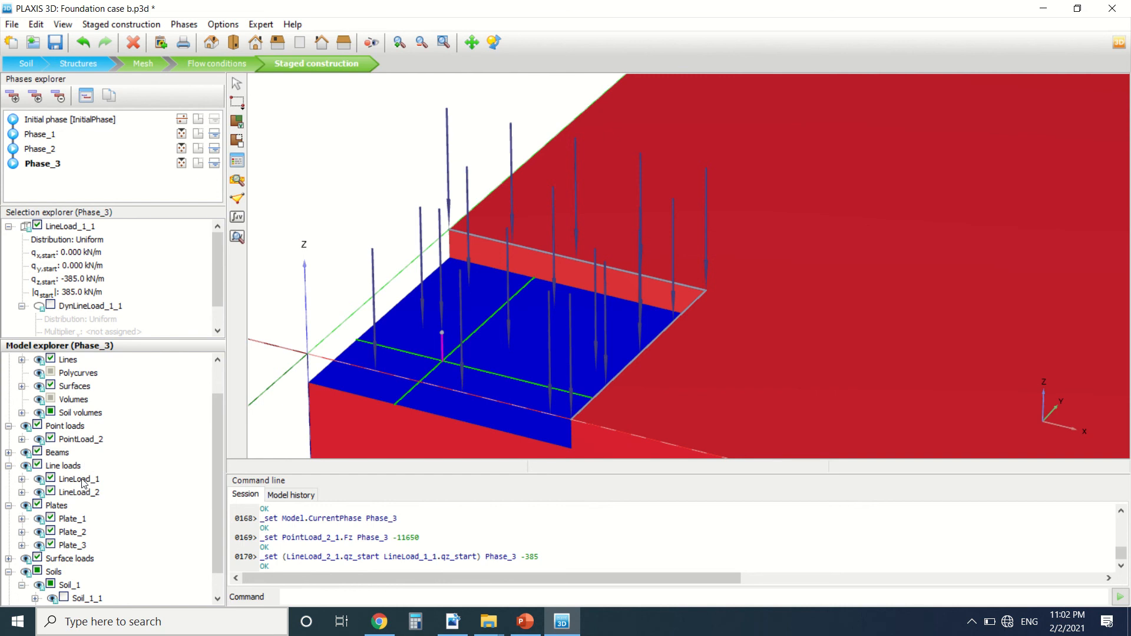
click(81, 495)
double_click(99, 480)
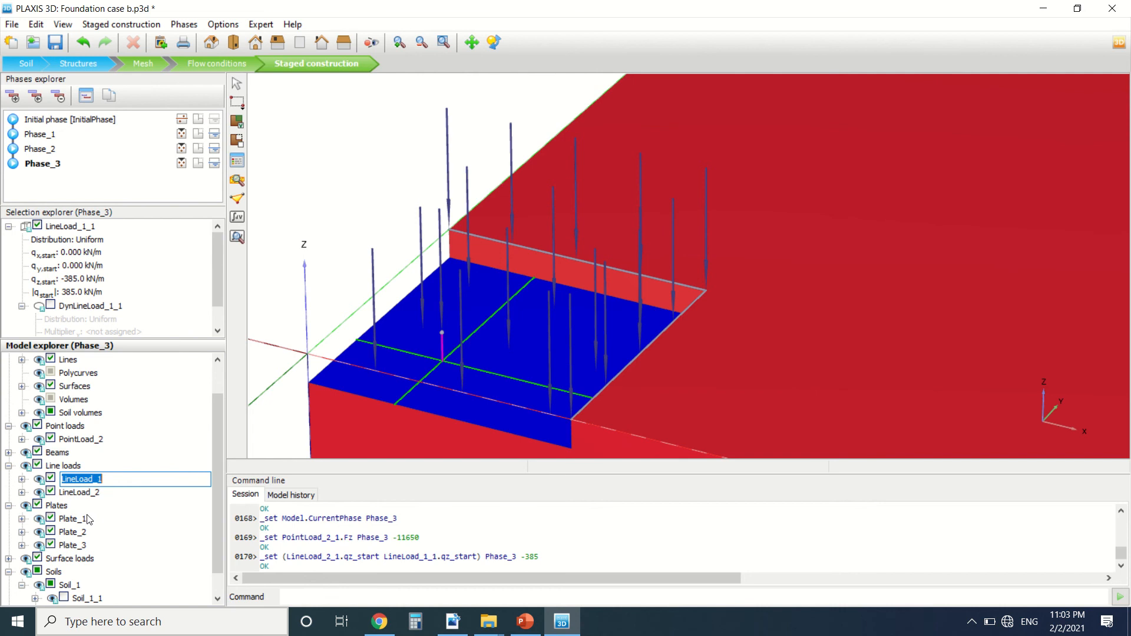
Set the z-component of the surface load to -5.3 kN/m² in Phase_3.
scroll(86, 516, down, 1)
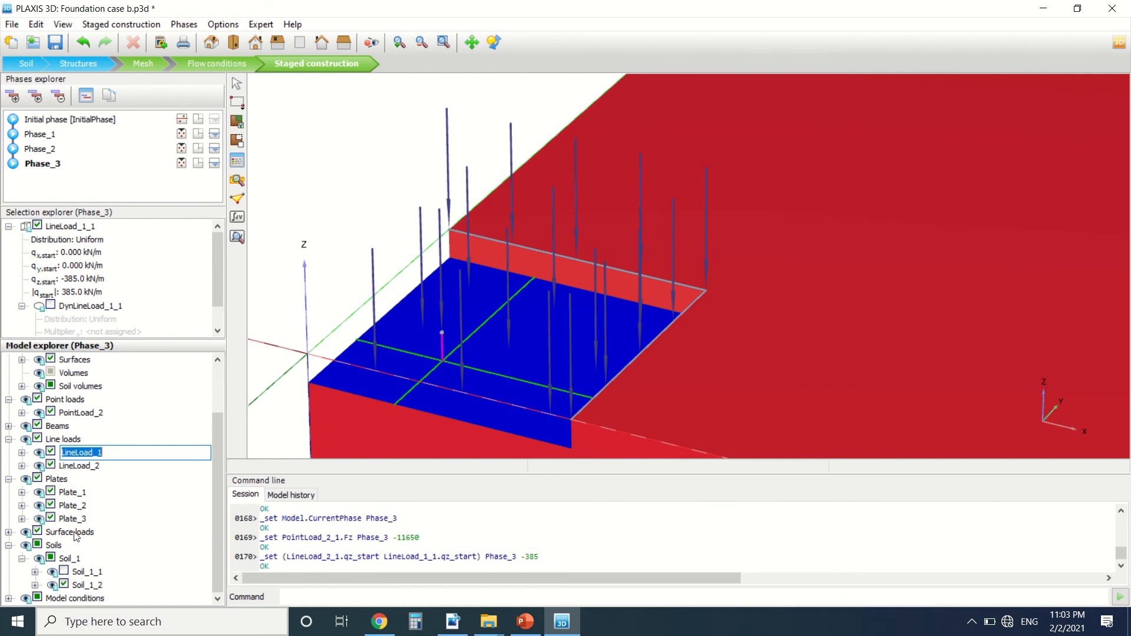
click(74, 533)
click(84, 259)
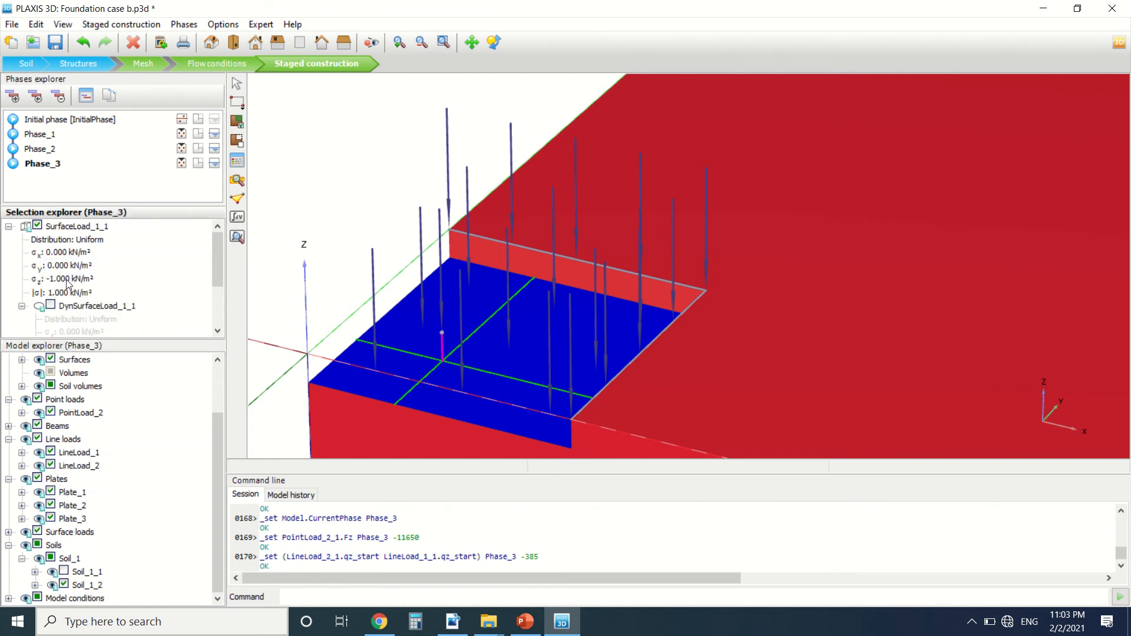
click(68, 281)
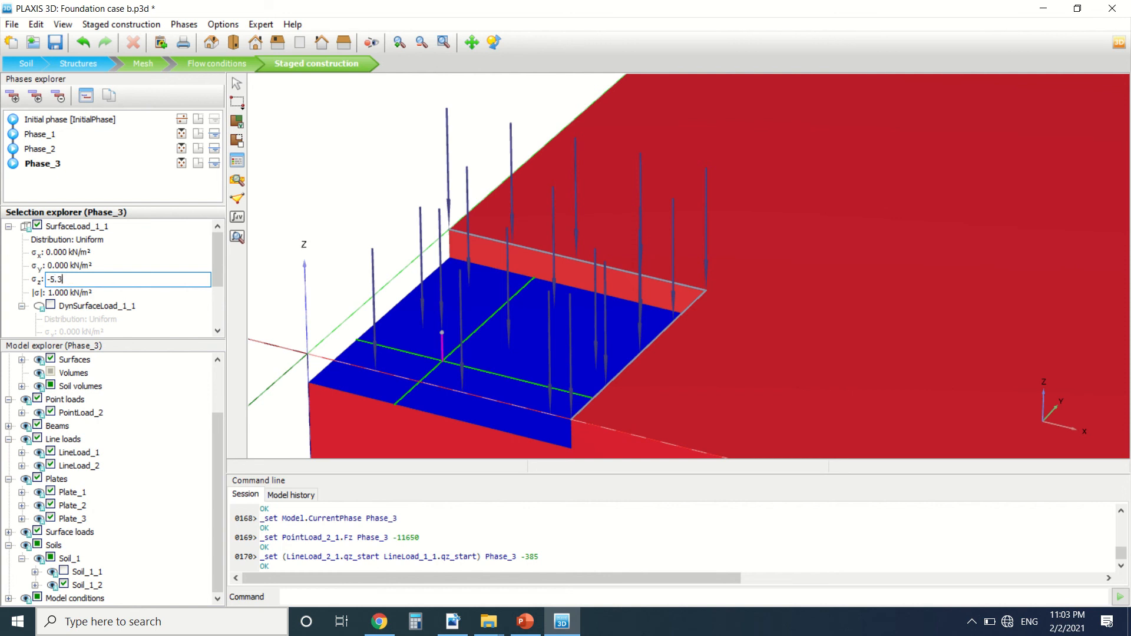
key(Return)
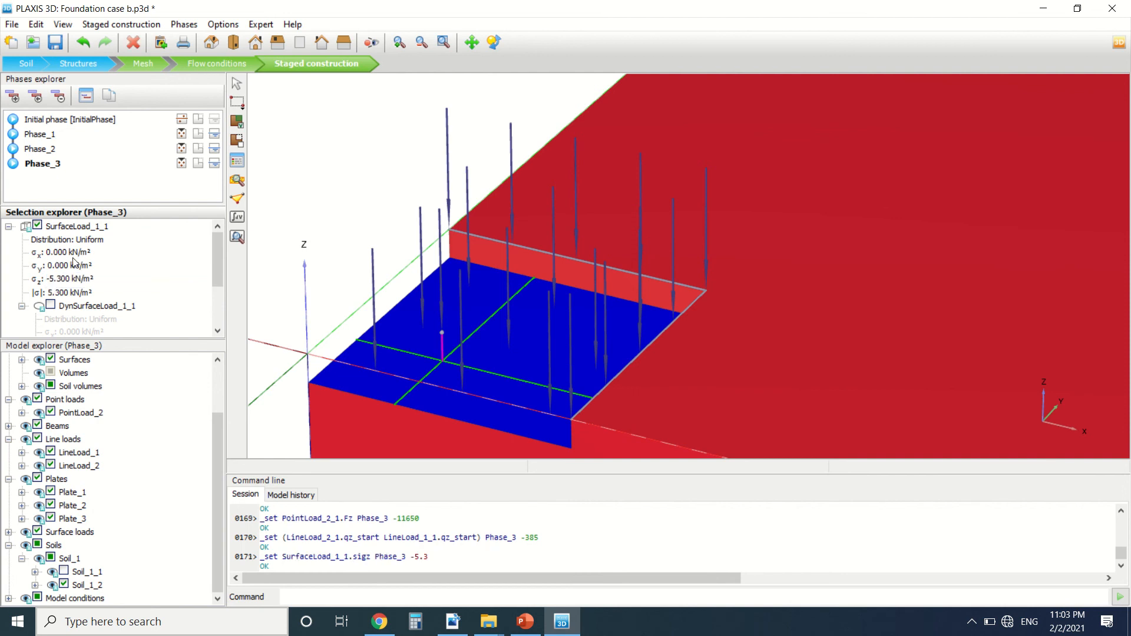
Open the mesh point selection for curves, pick a node near the foundation, and update the model with the selection.
click(237, 199)
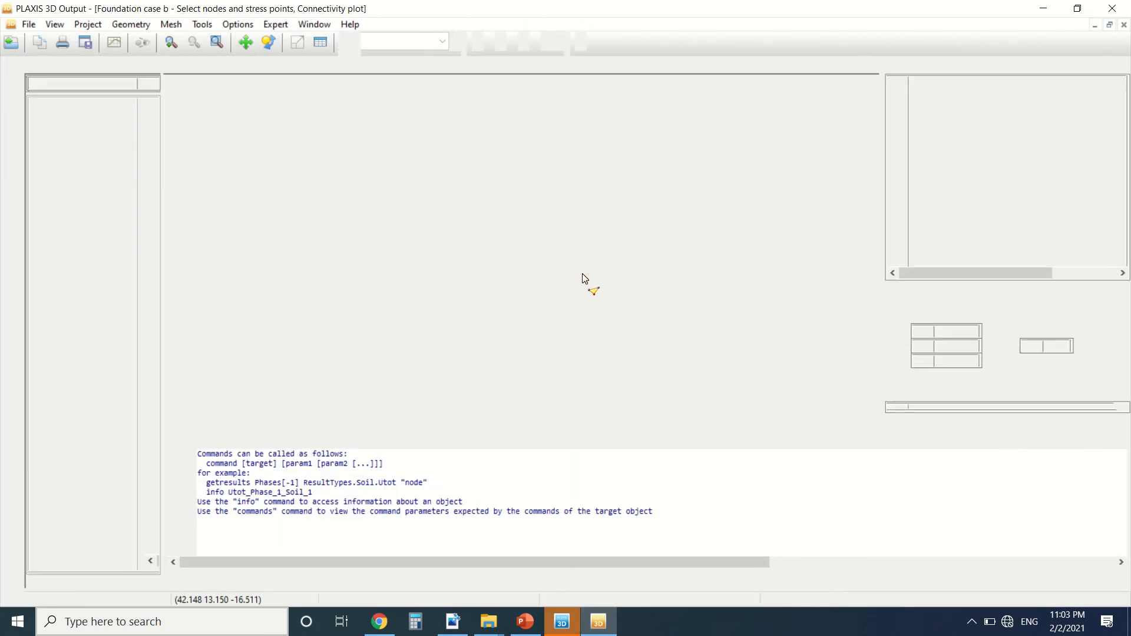
scroll(554, 204, up, 5)
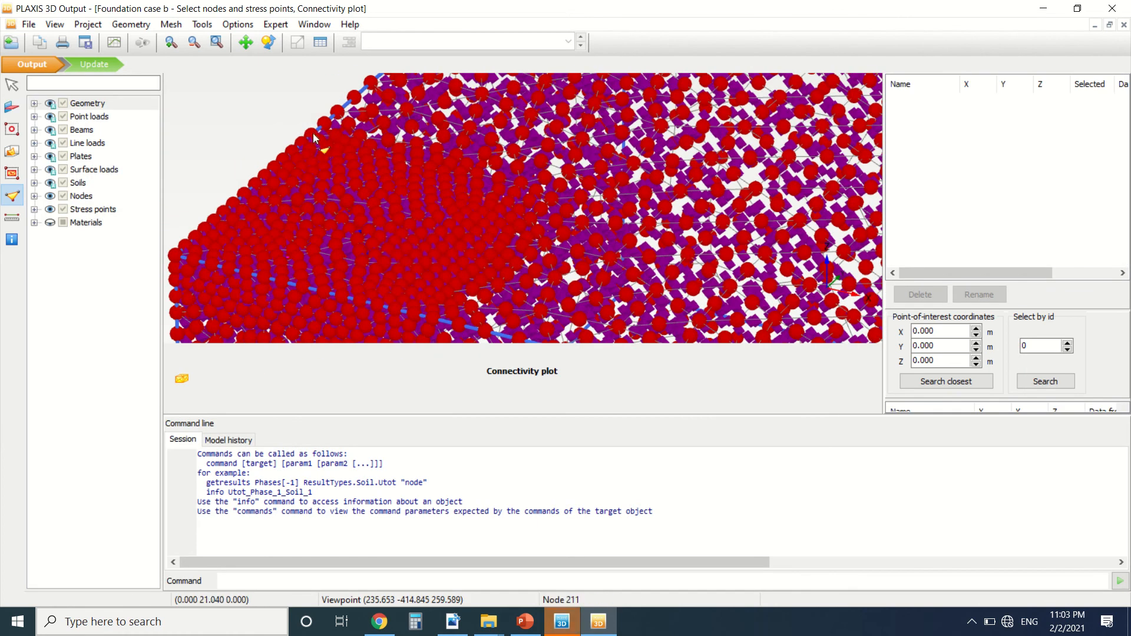
click(322, 145)
click(109, 65)
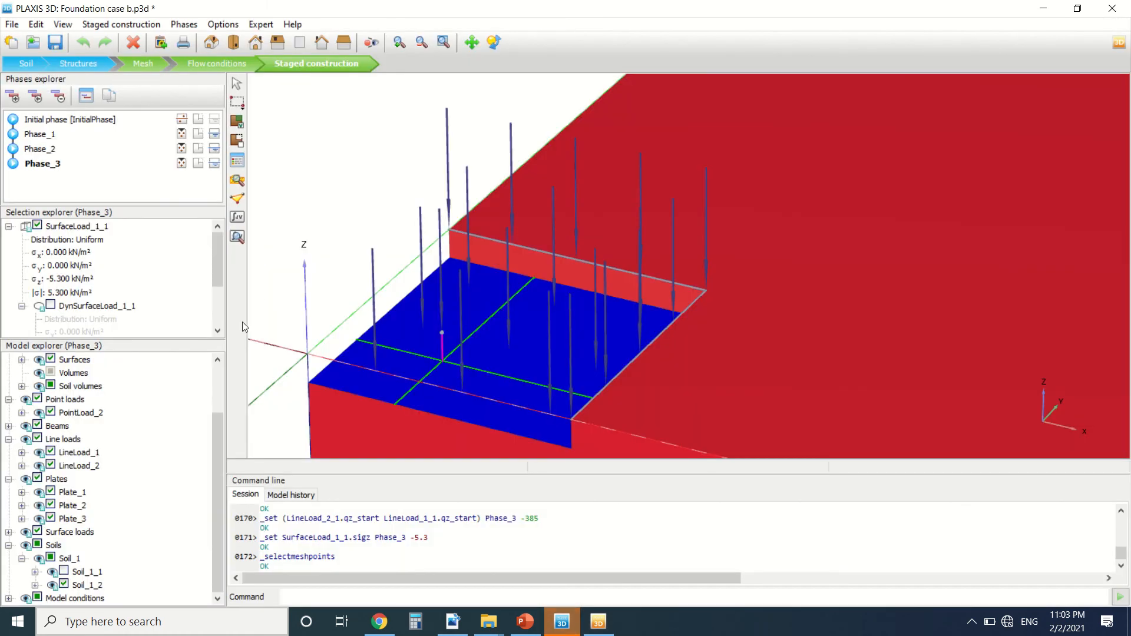
Calculate all phases of the project and open the Phase_3 calculation results in PLAXIS 3D Output.
click(239, 221)
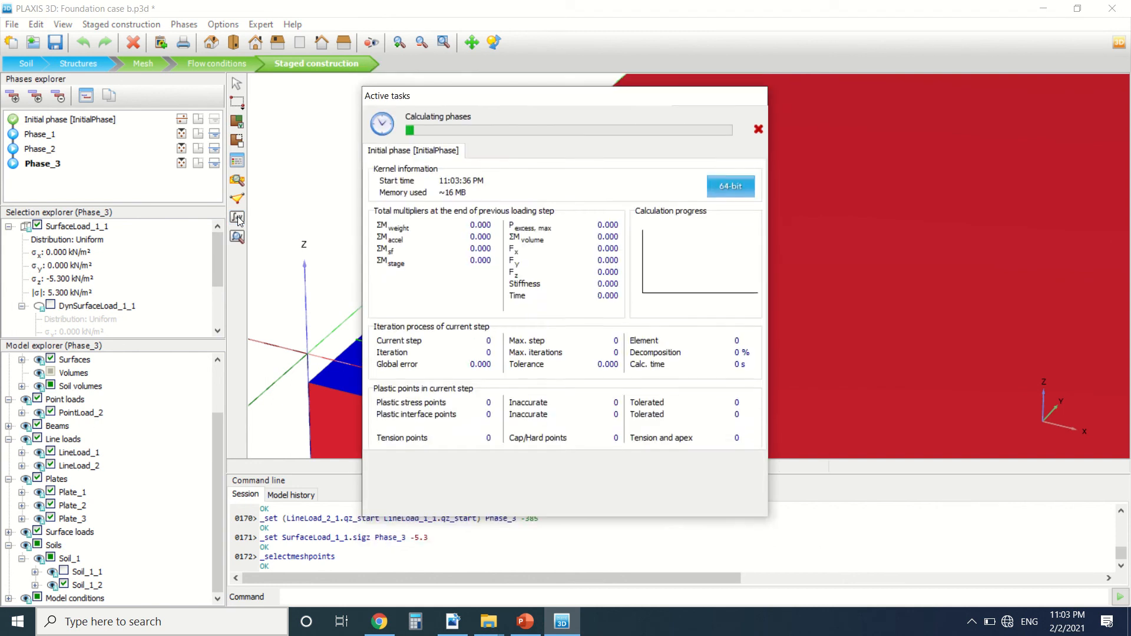
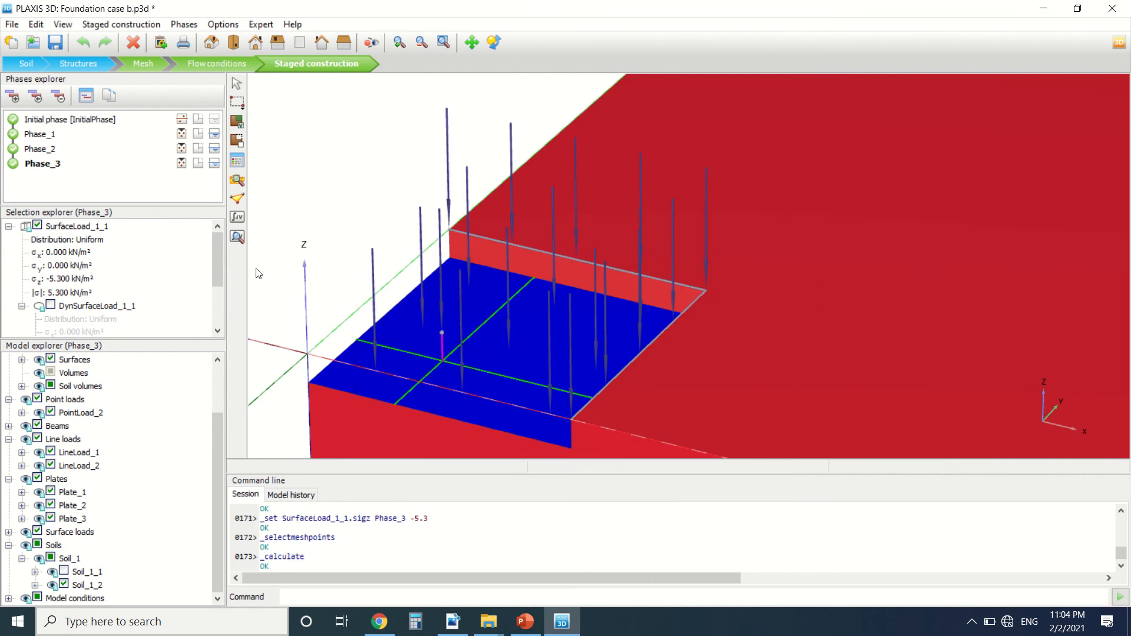
click(237, 238)
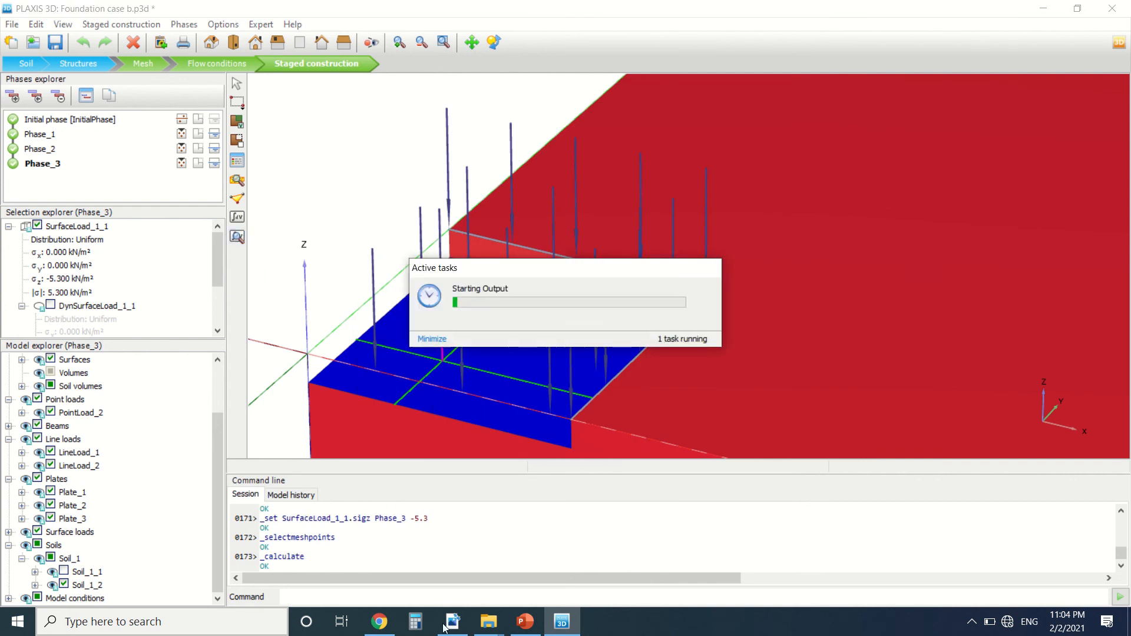
Switch to Acrobat Reader and read the tutorial's instructions for viewing calculation results, including the vertical cross section and vertical displacements.
click(453, 622)
scroll(371, 328, down, 3)
scroll(372, 329, down, 4)
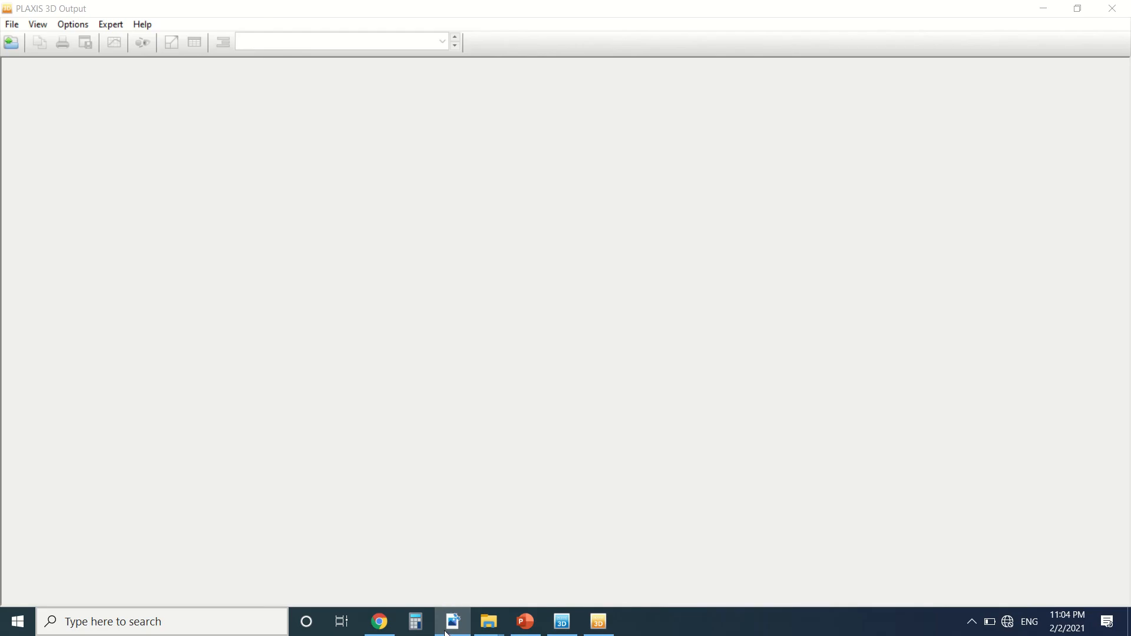
click(453, 622)
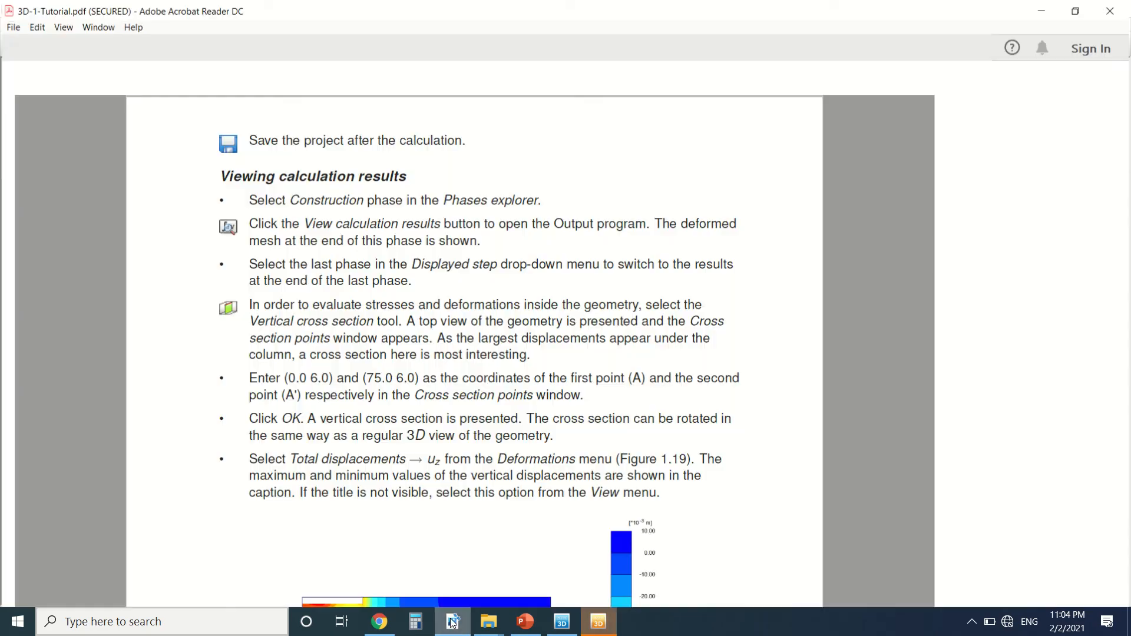
scroll(324, 310, down, 2)
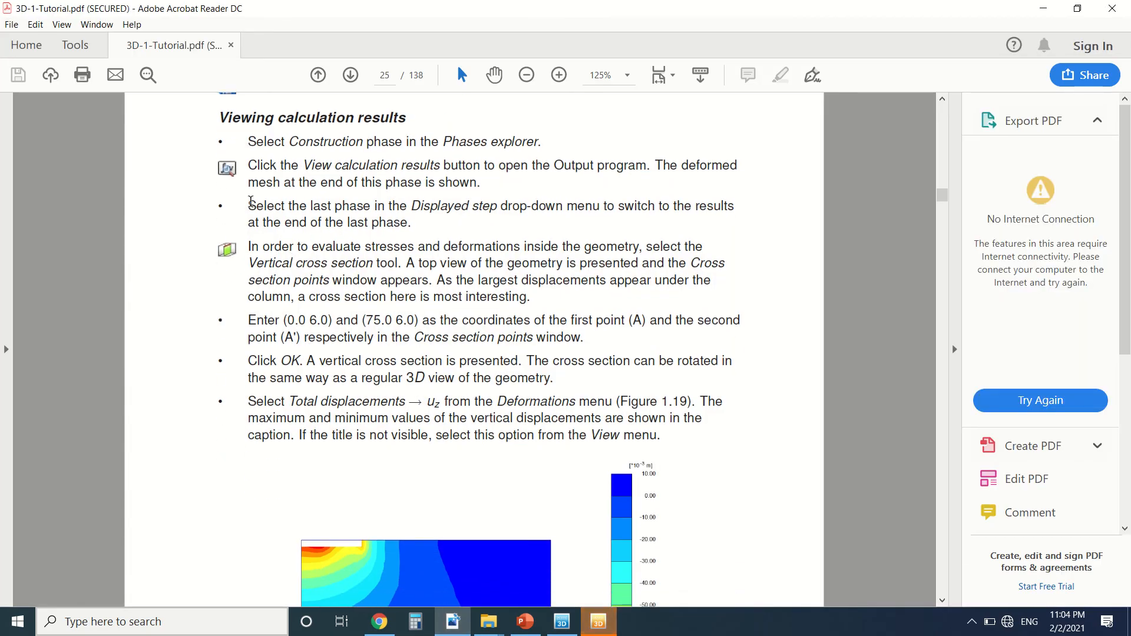
scroll(252, 307, down, 5)
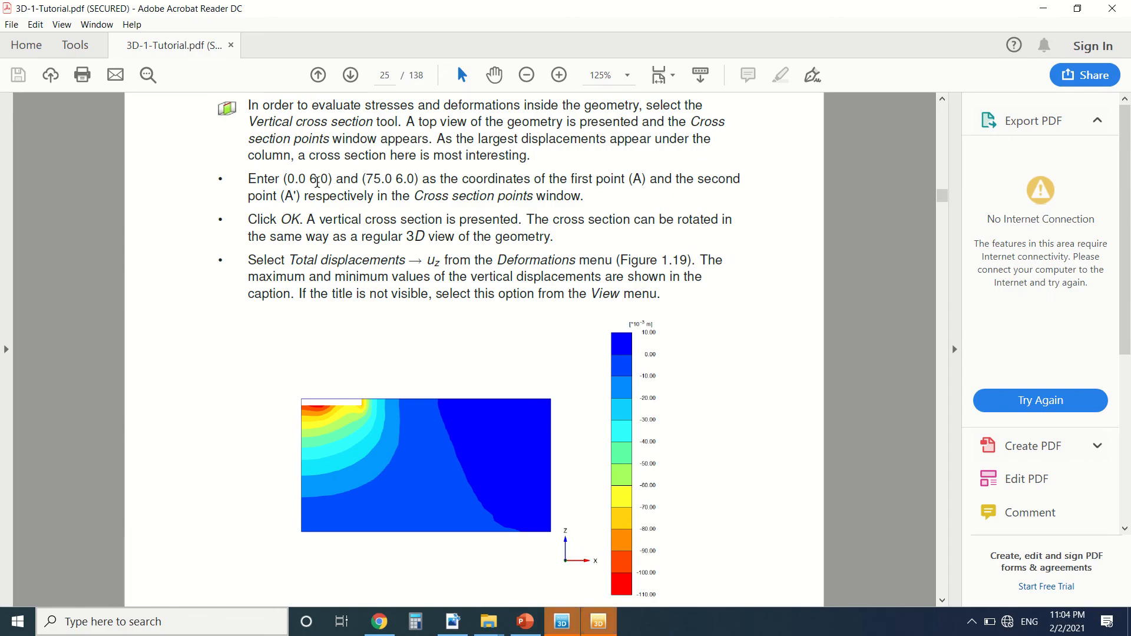
Switch to PLAXIS 3D Output and view the deformed mesh of Phase_3, Phase_2 and the initial phase.
click(605, 629)
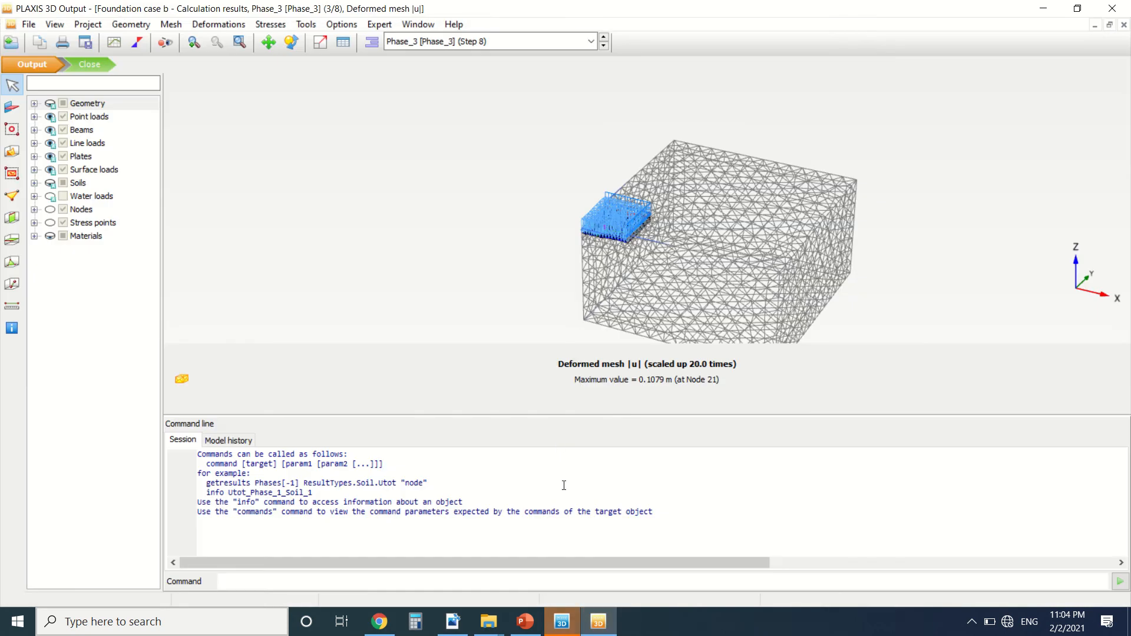
scroll(646, 236, up, 5)
scroll(650, 308, up, 3)
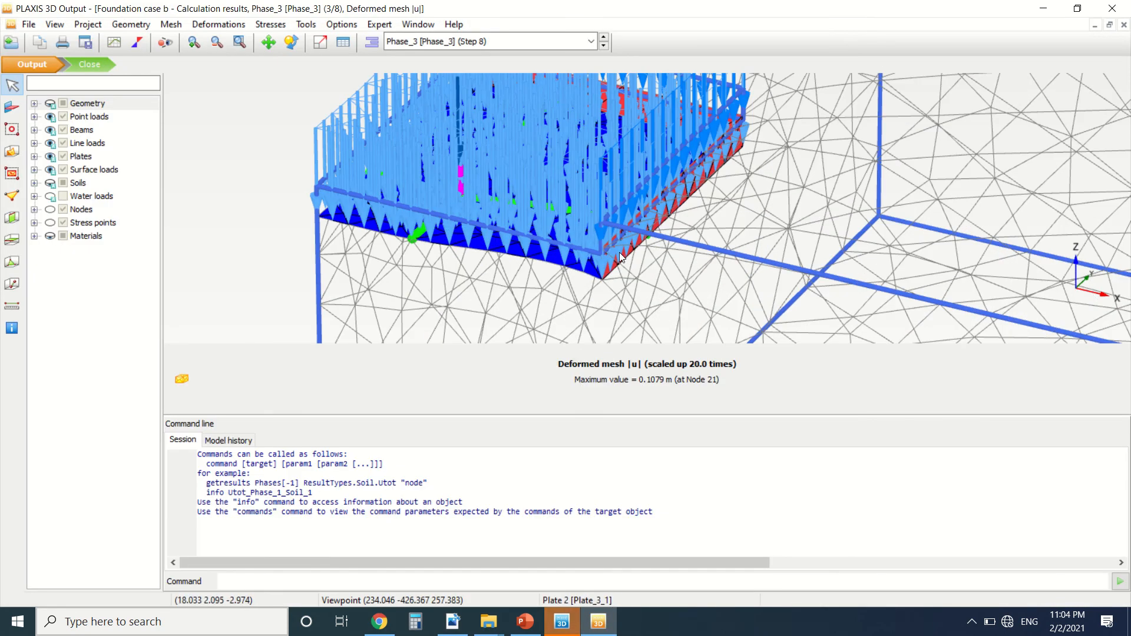
click(502, 46)
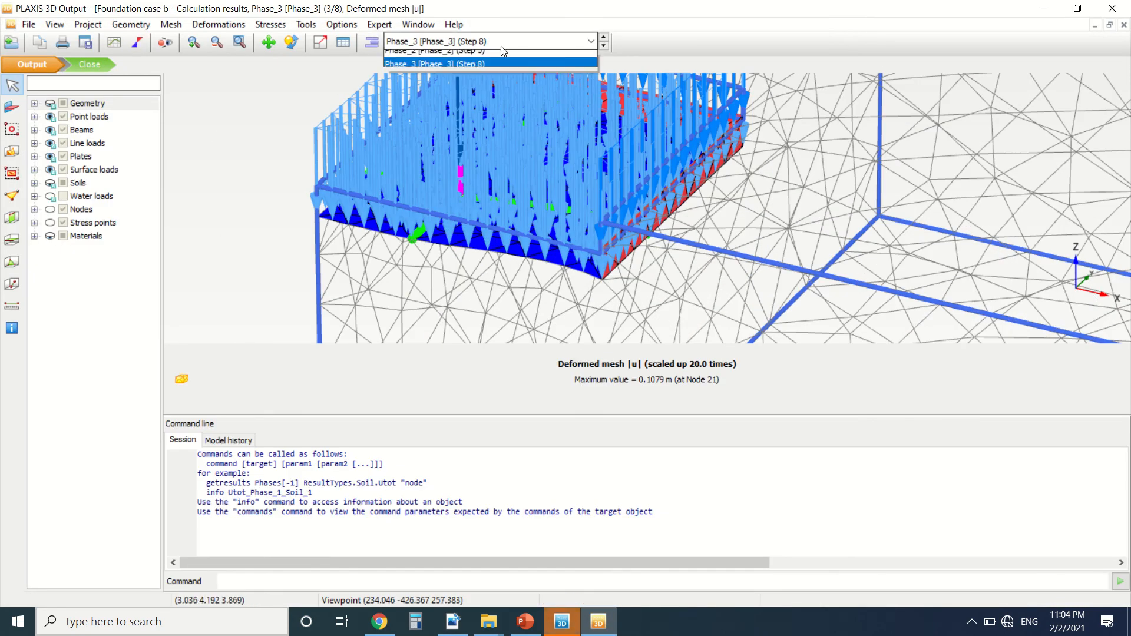
click(479, 87)
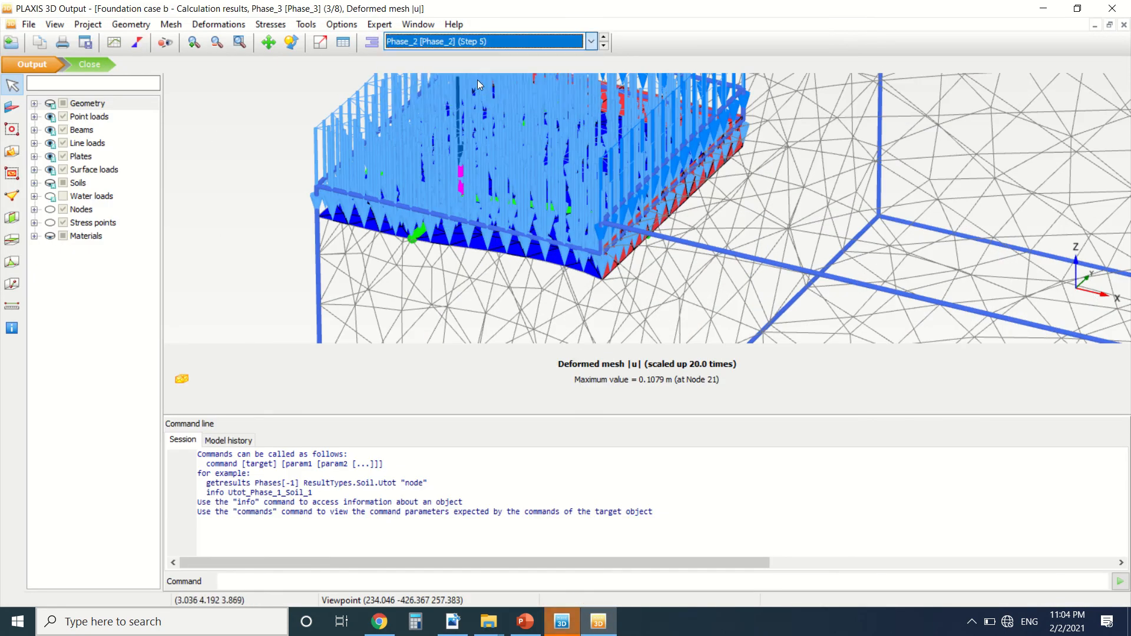
click(493, 47)
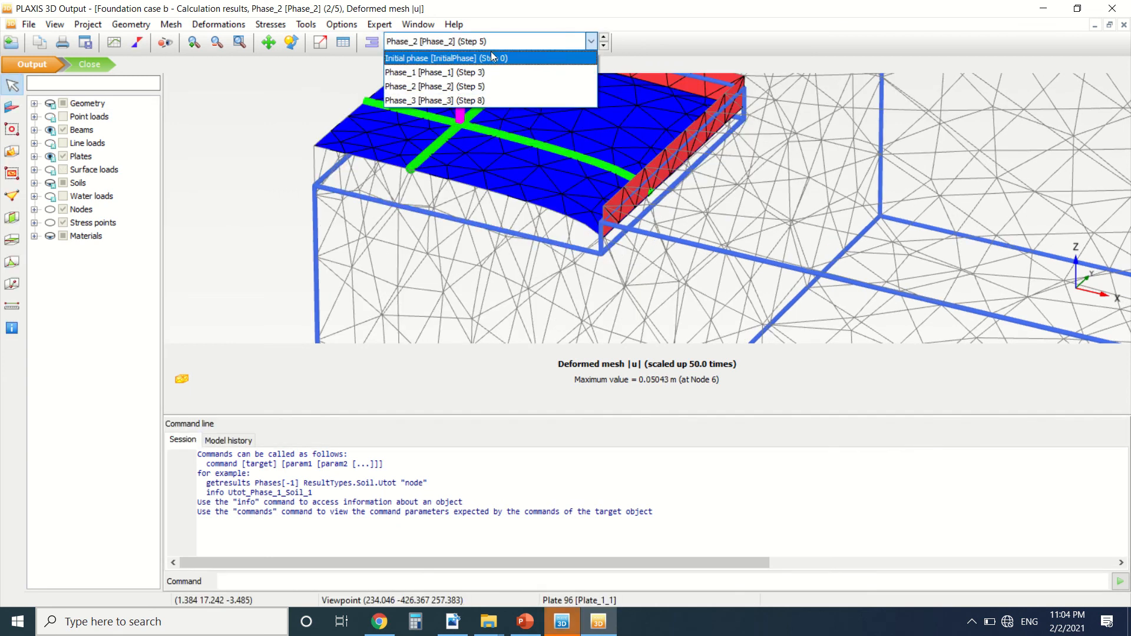
click(492, 57)
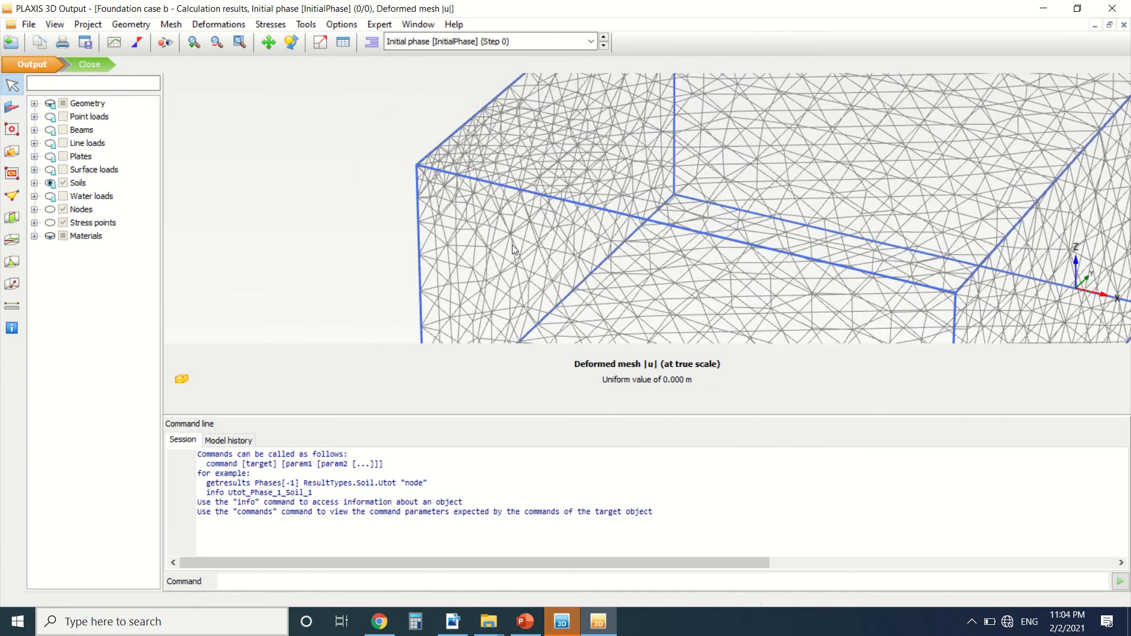
Compare the deformed mesh across the construction stages by displaying Phase_1, Phase_2 and Phase_3 in order.
click(510, 42)
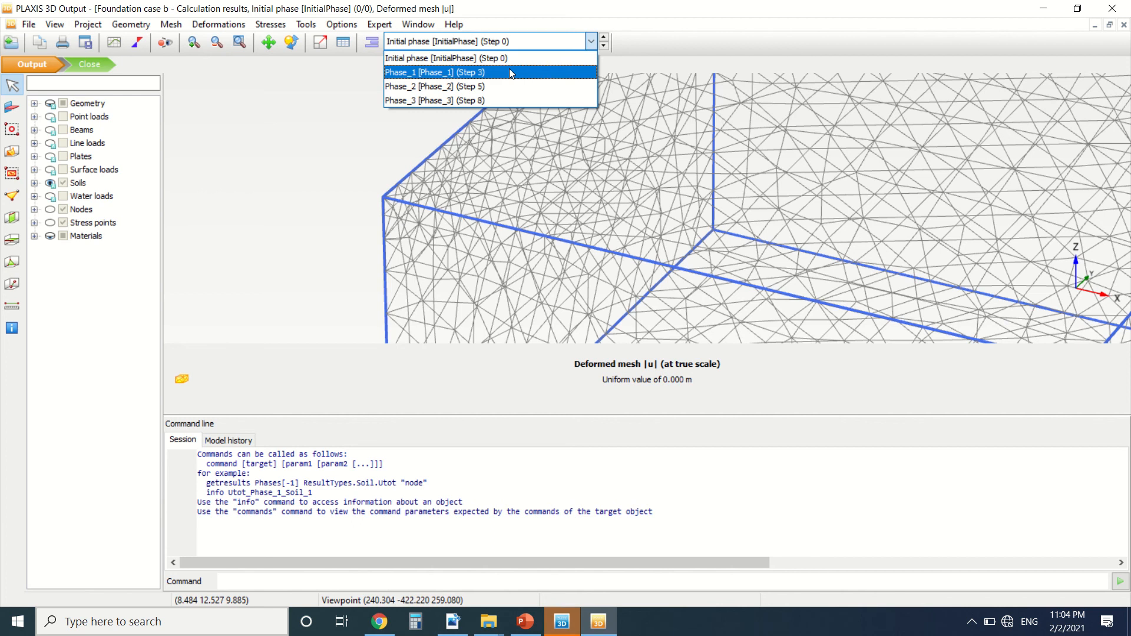
click(509, 72)
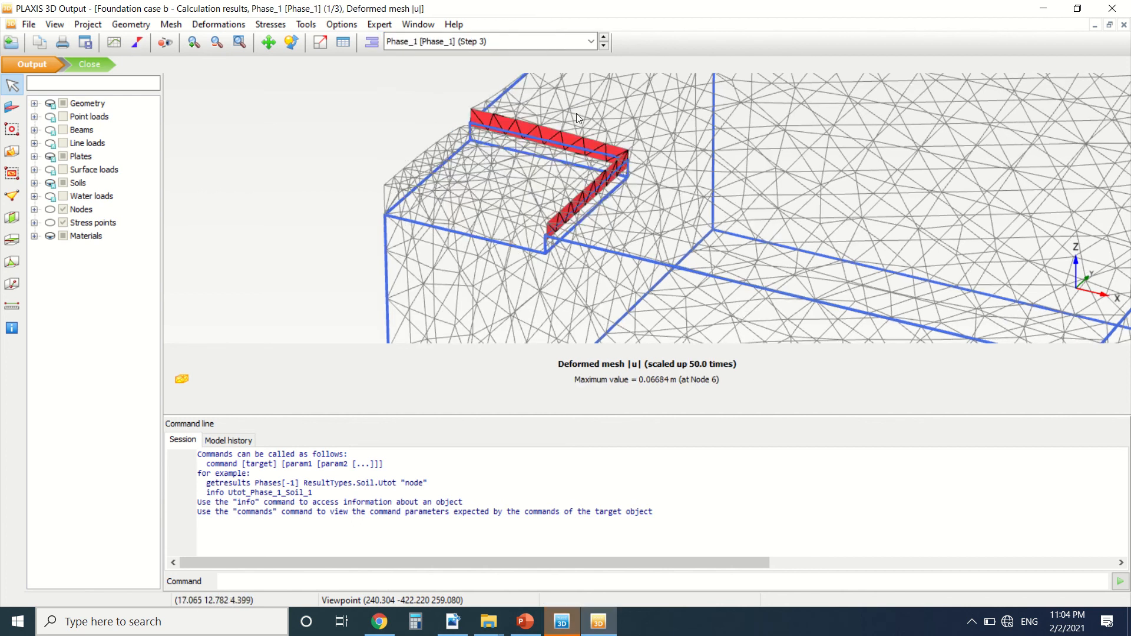
click(491, 46)
click(480, 81)
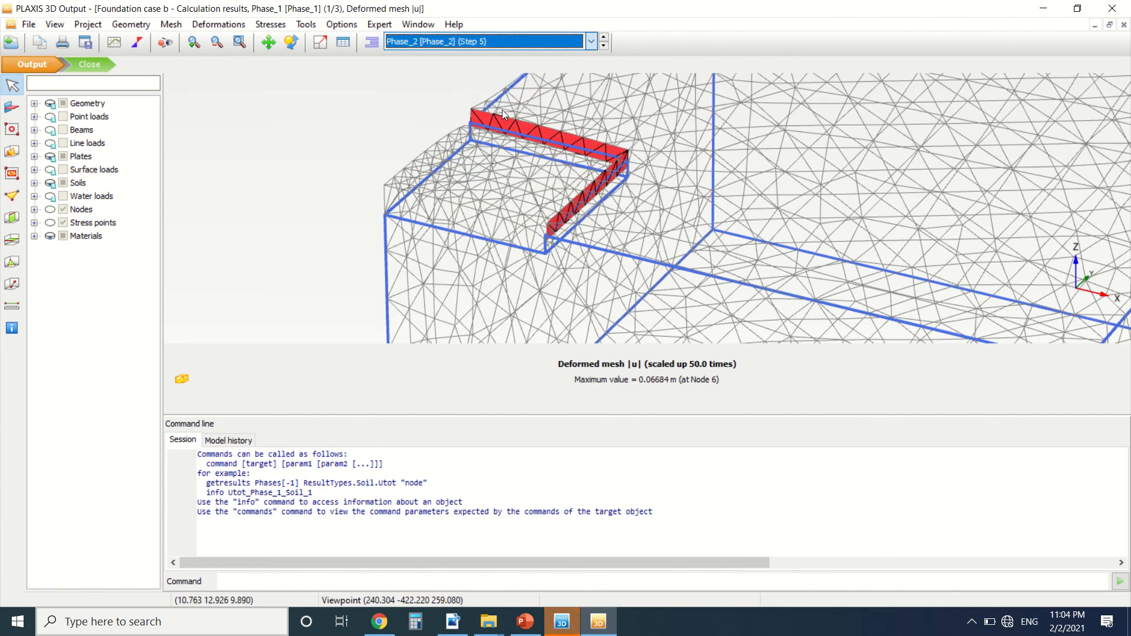
click(502, 43)
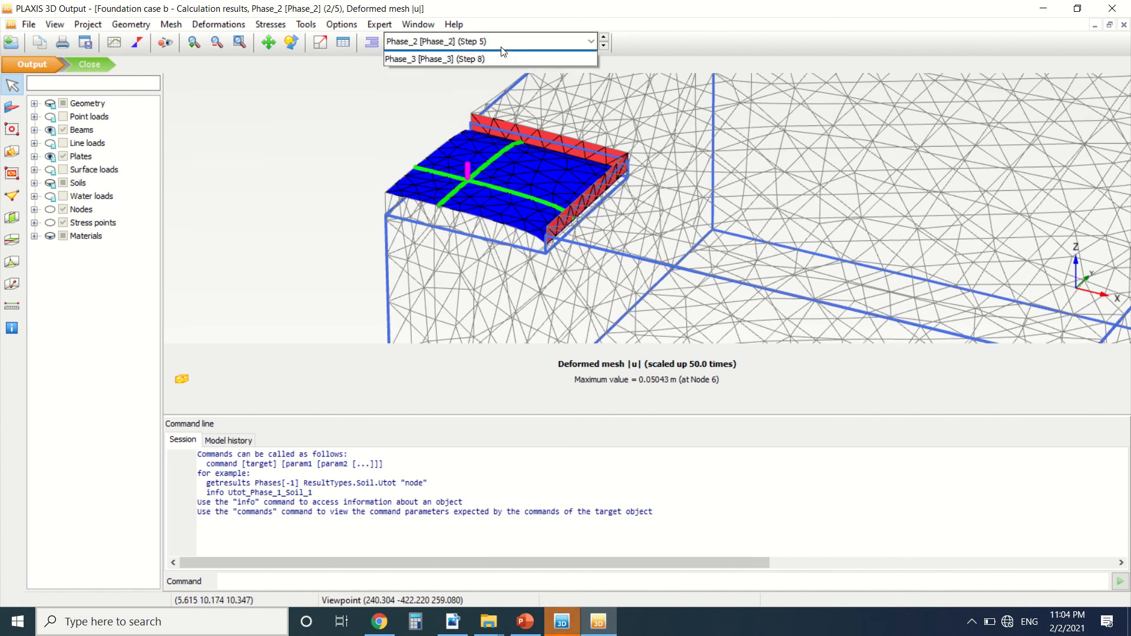
click(503, 99)
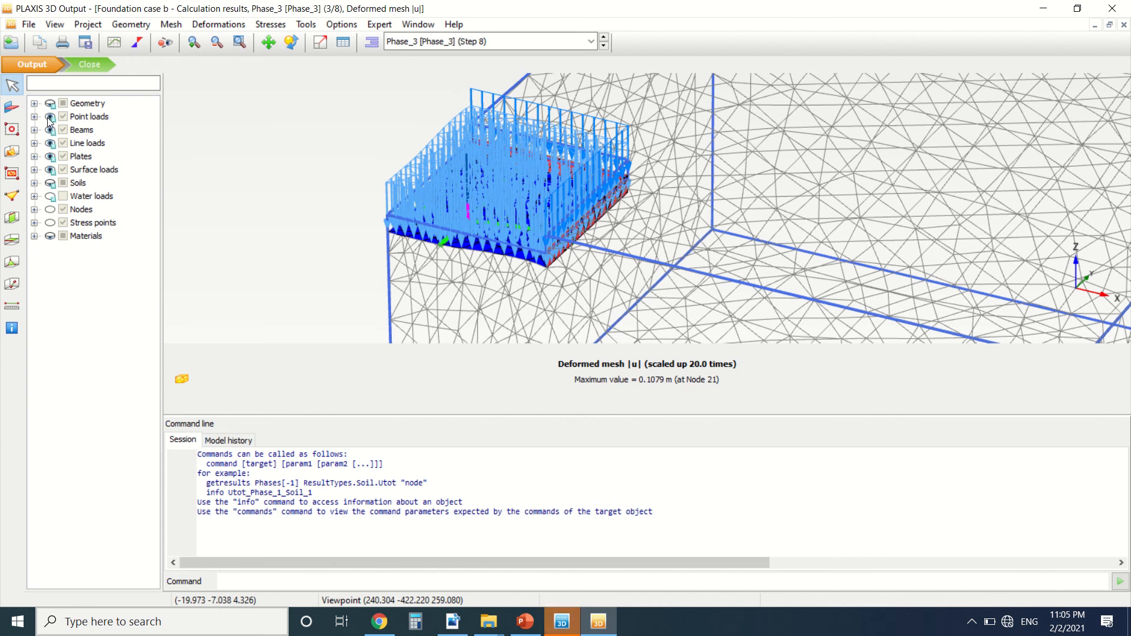
Hide the point, line and surface loads in the Phase_3 deformed mesh view.
click(50, 143)
click(50, 170)
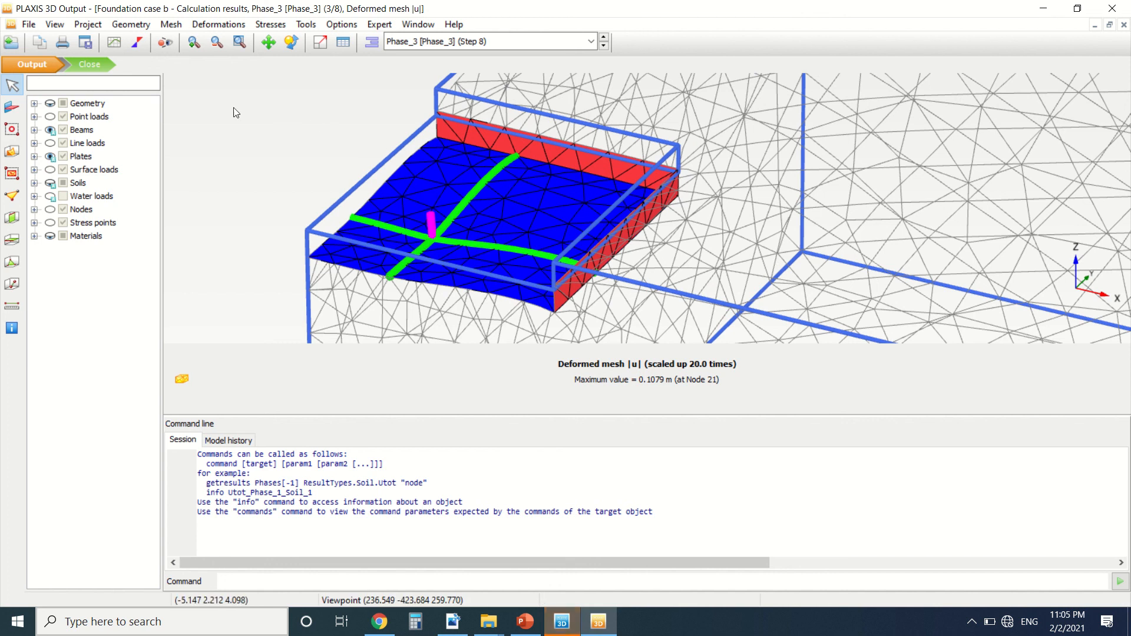
click(225, 23)
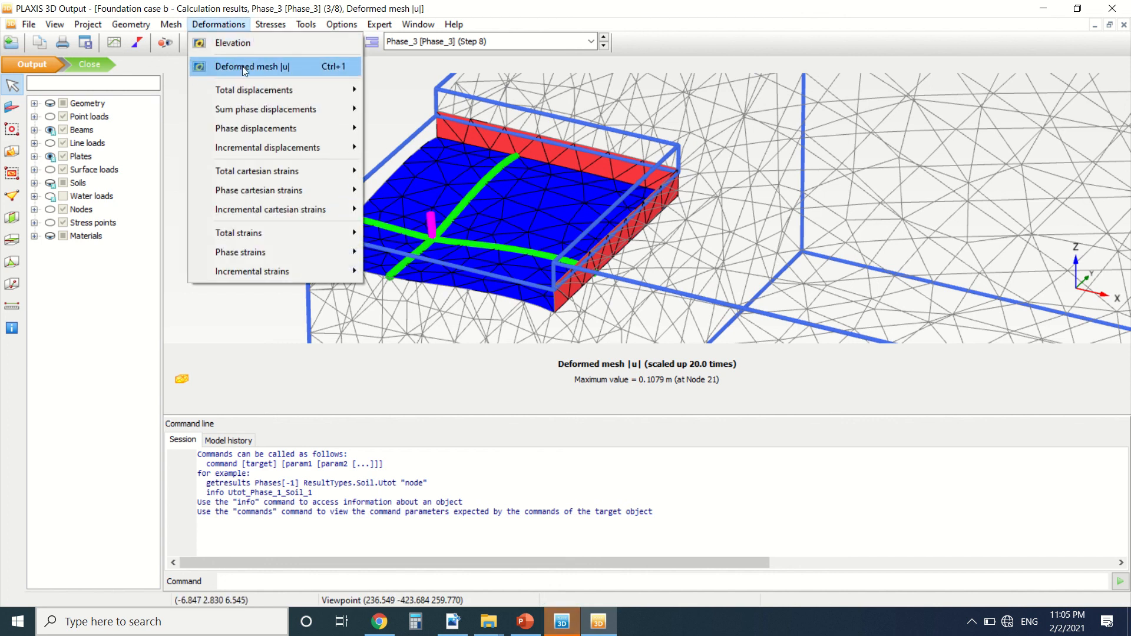
click(242, 66)
Display the total displacements |u| of Phase_3 as iso surfaces and examine them beneath the foundation.
click(218, 24)
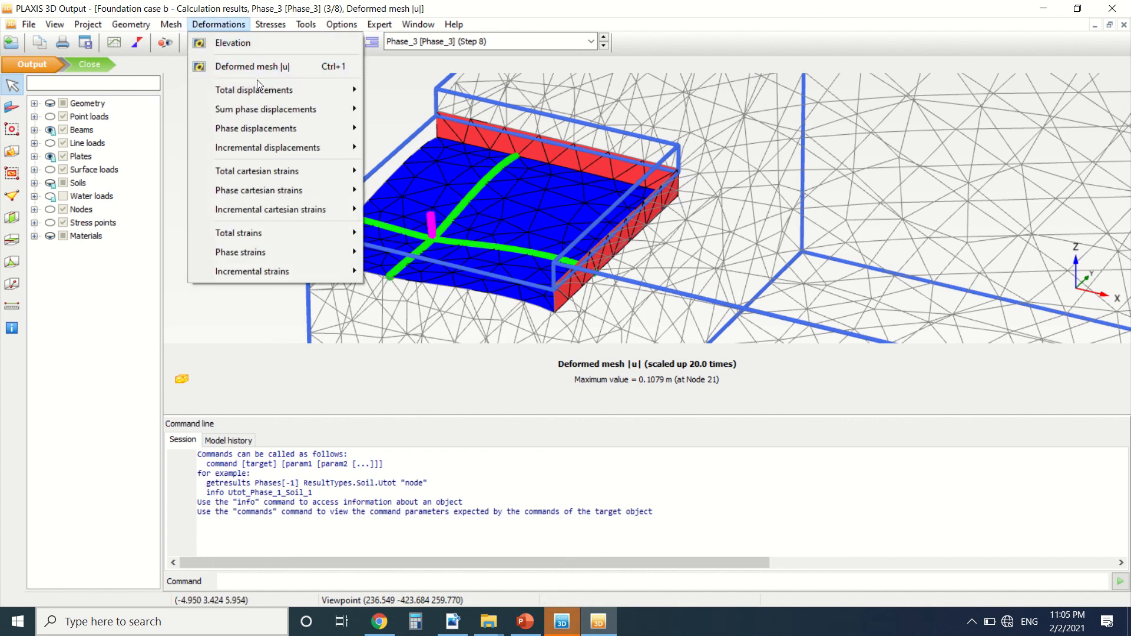
mouse_move(310, 95)
click(383, 97)
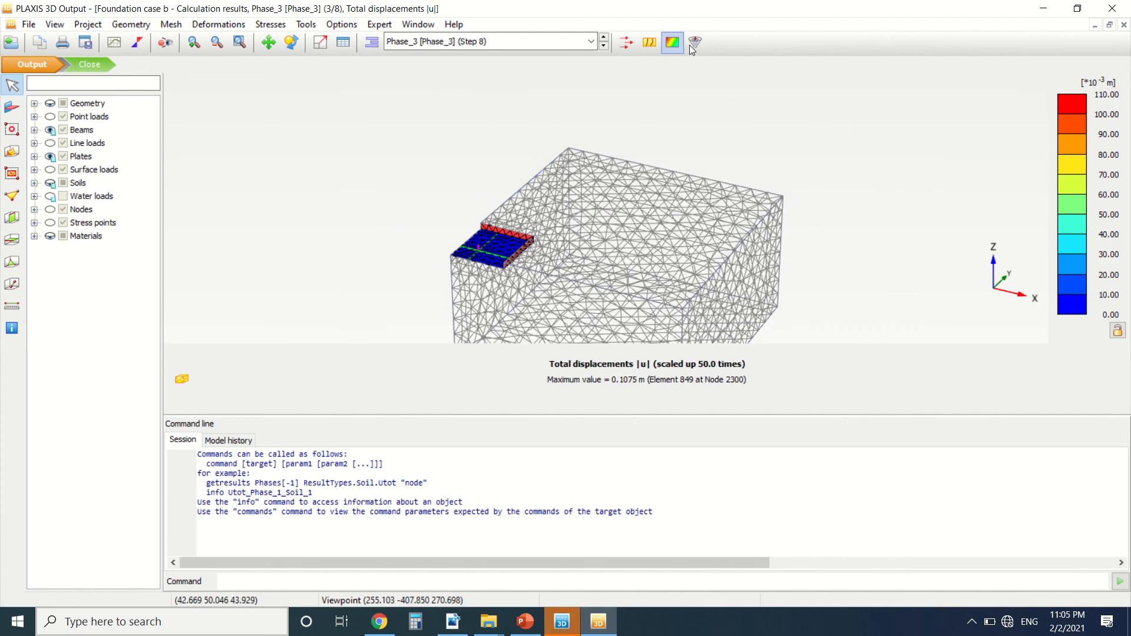
click(693, 43)
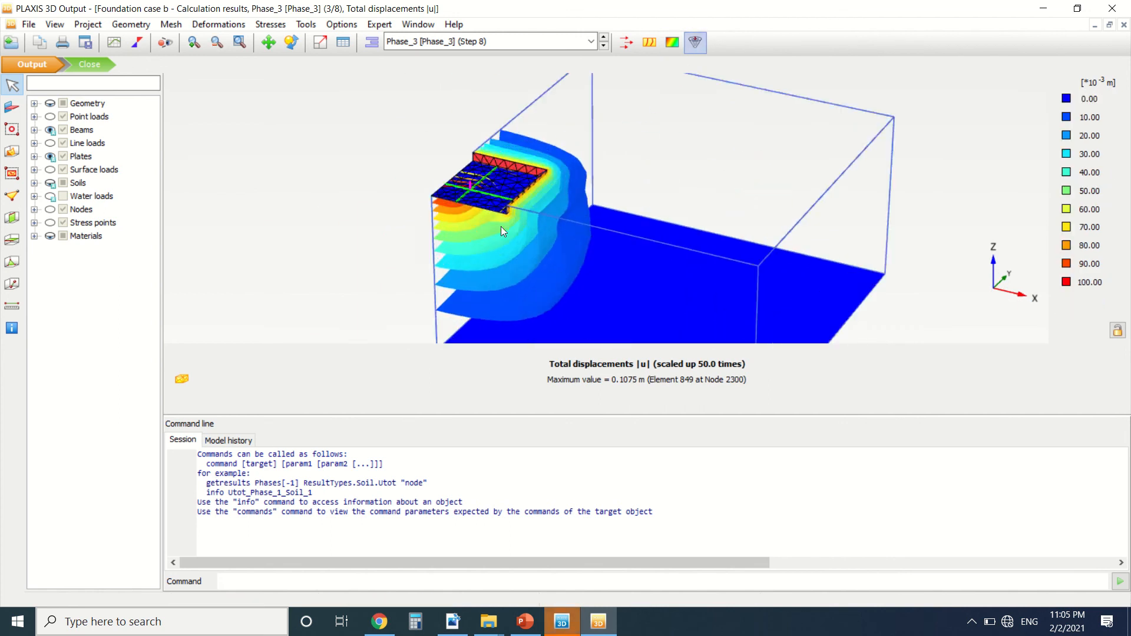
scroll(501, 226, up, 5)
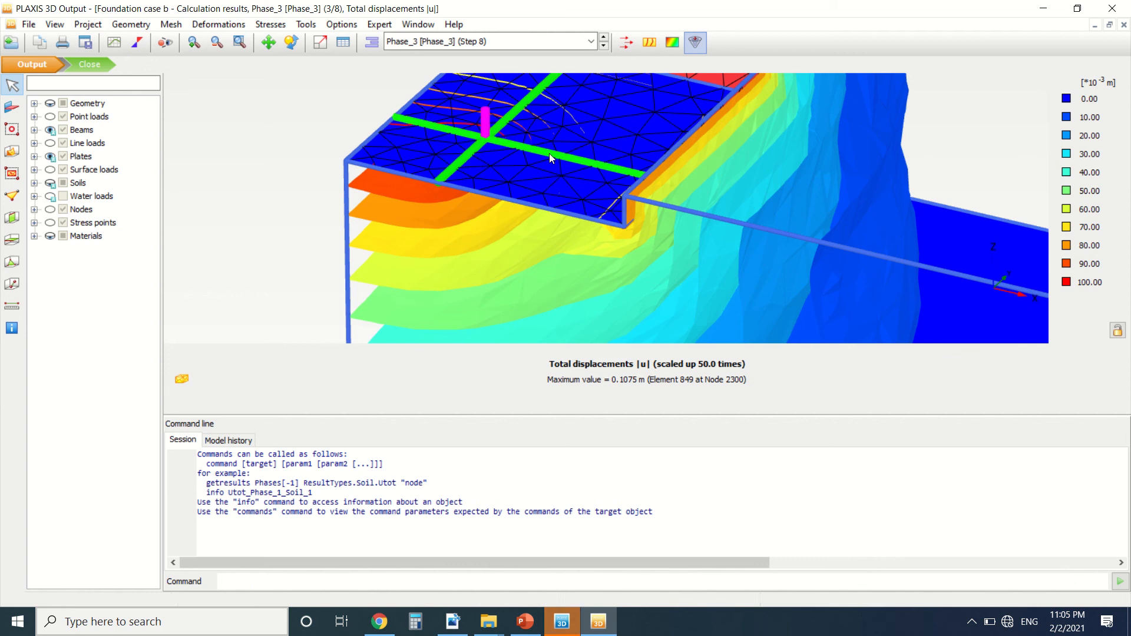
Create a vertical cross section from first point (0, 6) to second point (75, 6), checking the coordinates in the Acrobat Reader tutorial.
click(17, 218)
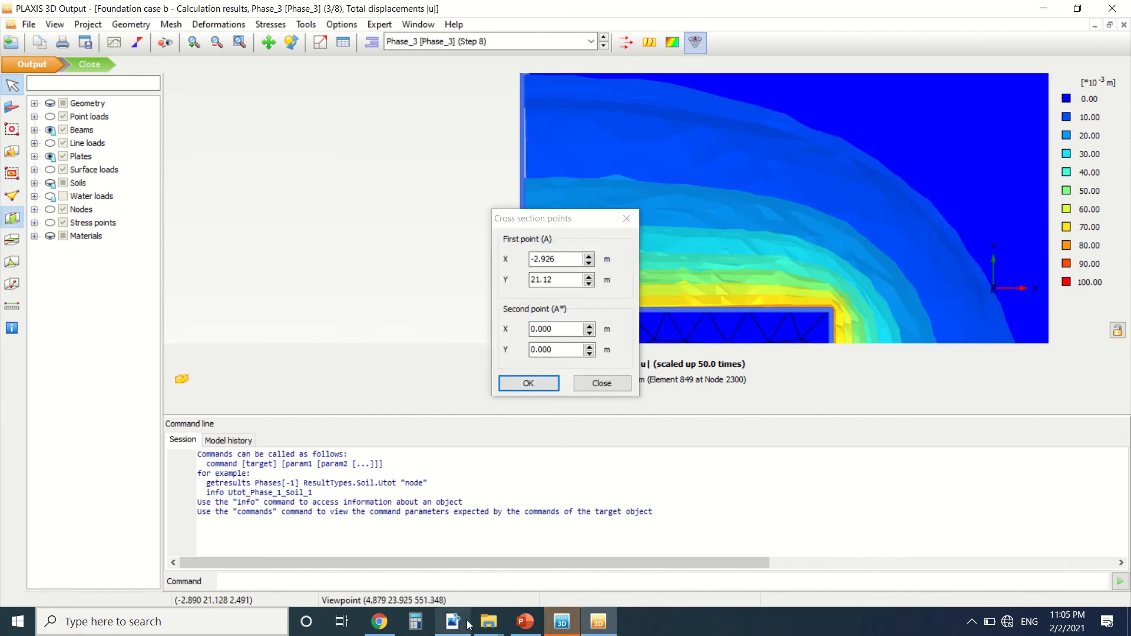
click(508, 531)
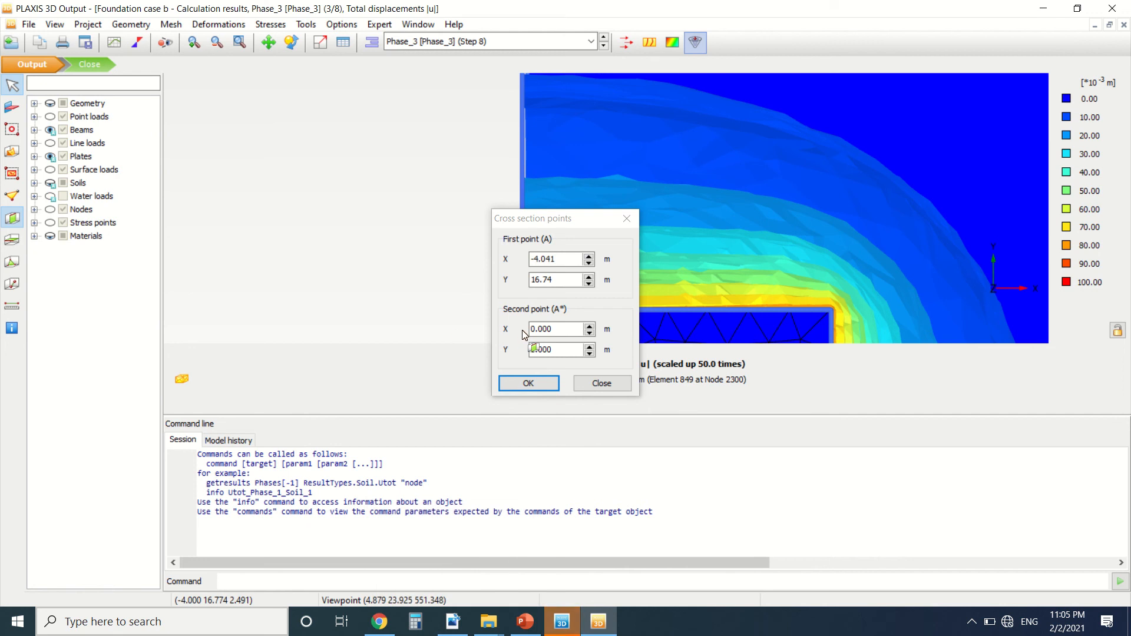
click(455, 622)
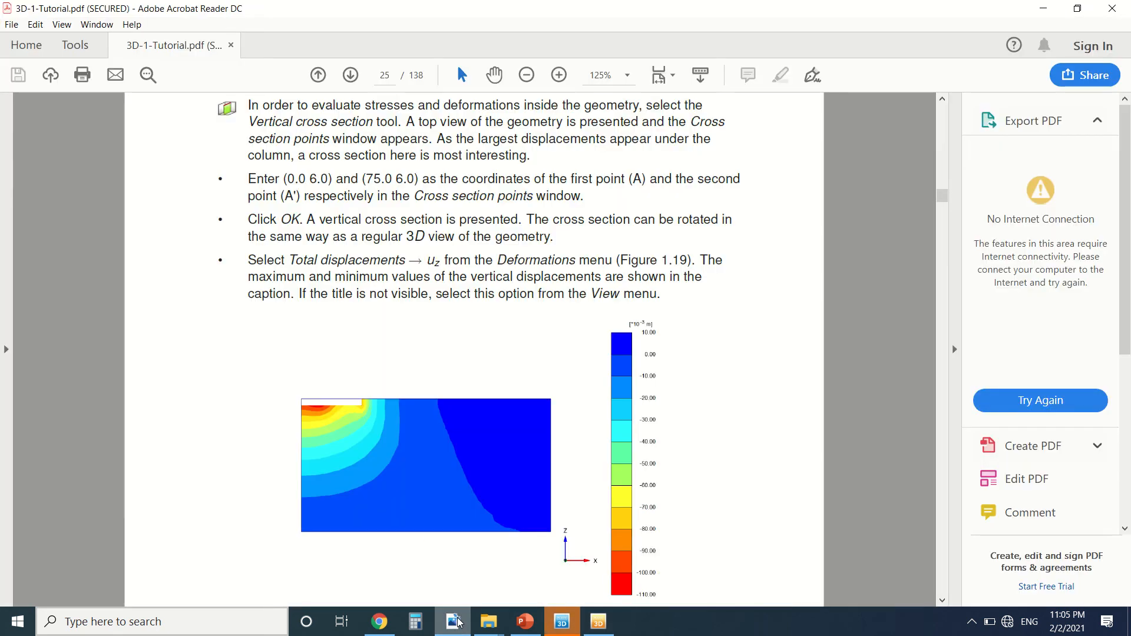
click(458, 623)
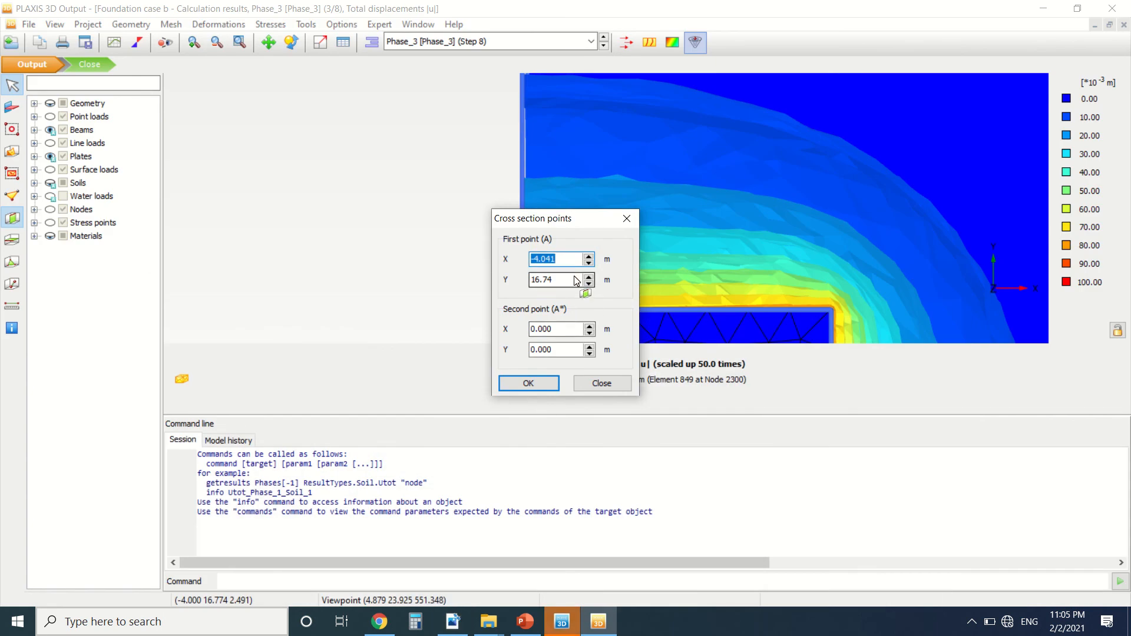
text(0)
drag(557, 279, 530, 281)
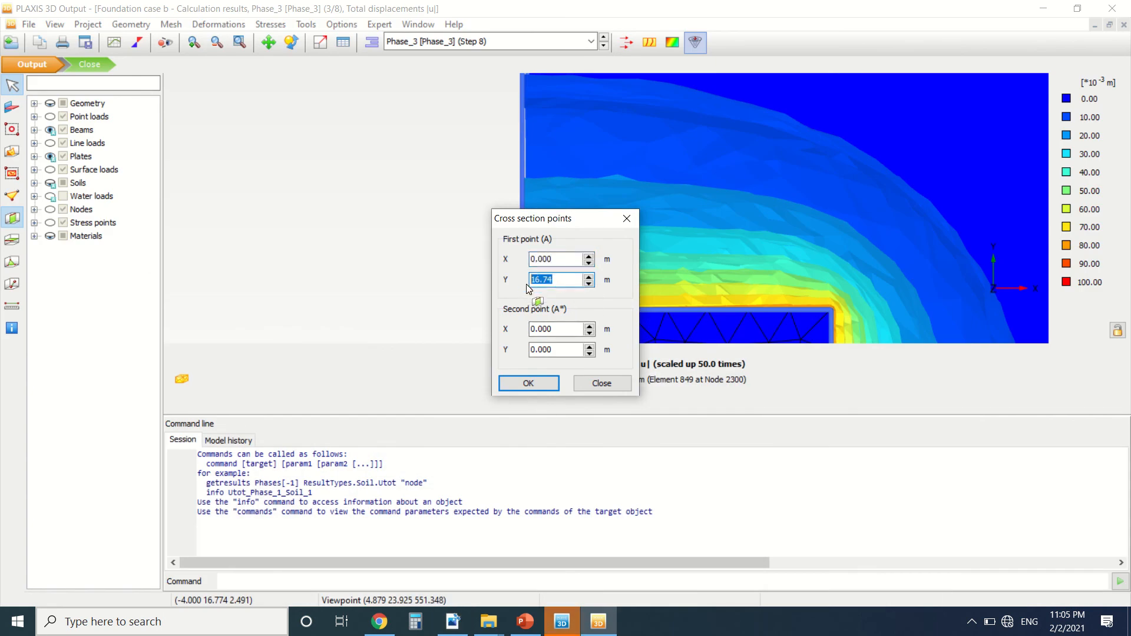
text(6)
drag(553, 328, 520, 332)
text(75.00)
click(555, 350)
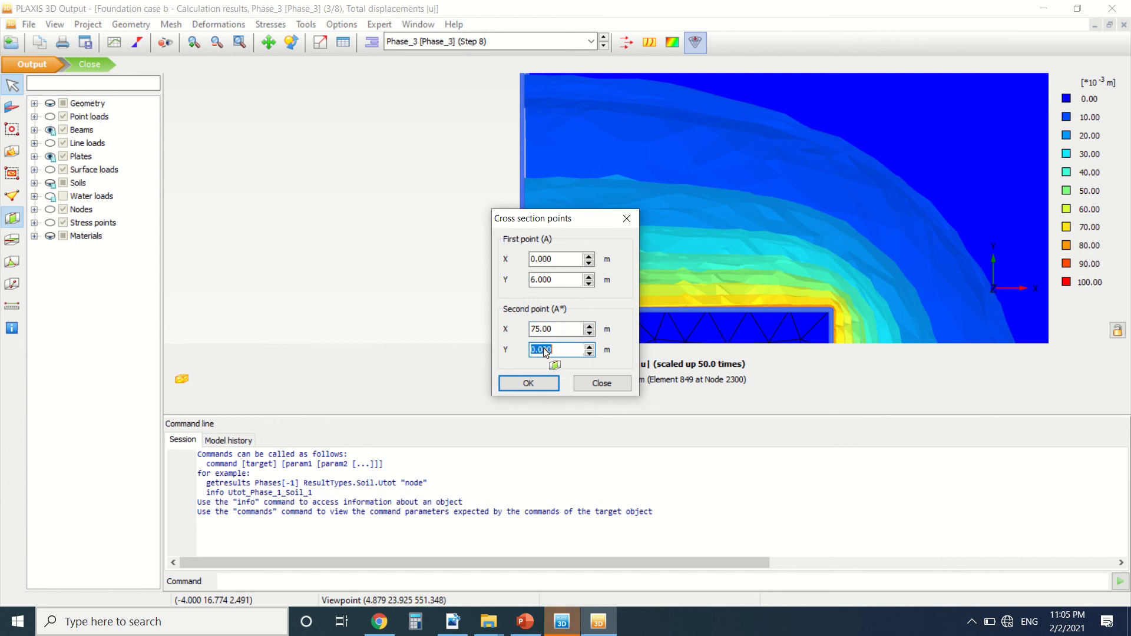
text(6)
click(542, 384)
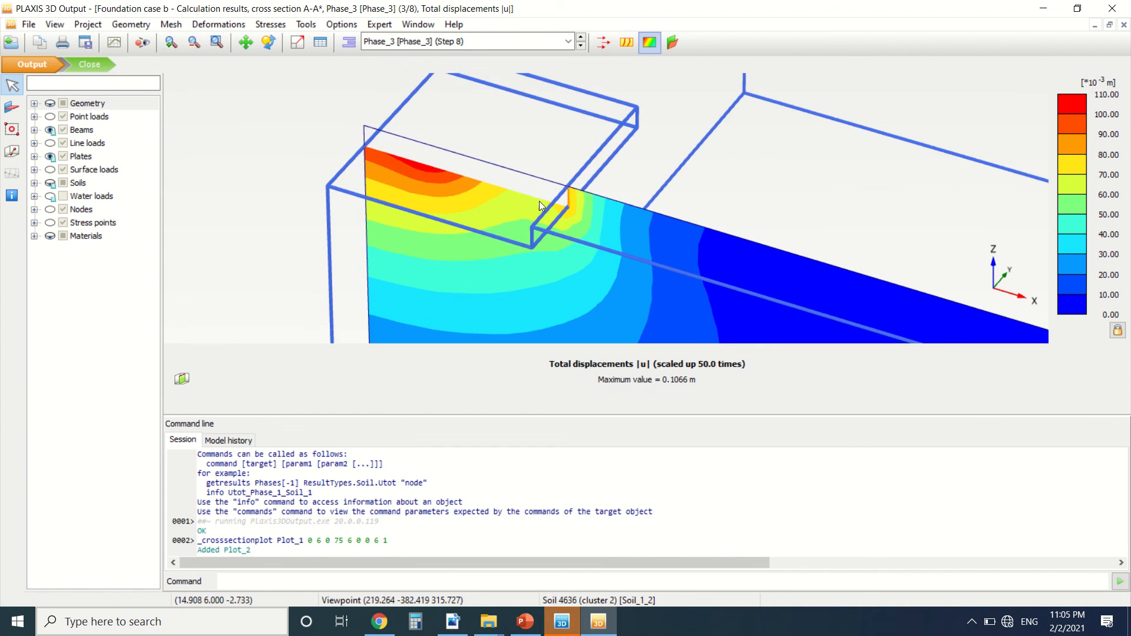
Examine the total displacements in the cross section and compare them with the tutorial's Figure 1.19 in Acrobat Reader, returning to PLAXIS 3D Output.
scroll(486, 168, up, 4)
scroll(555, 184, down, 3)
scroll(448, 154, up, 3)
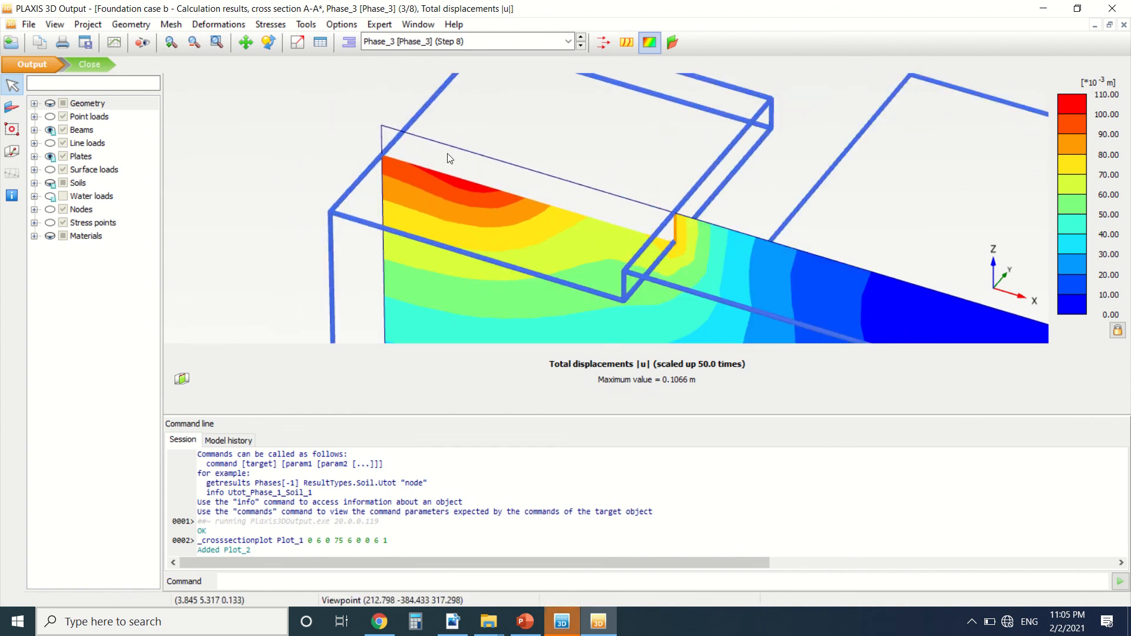
click(452, 621)
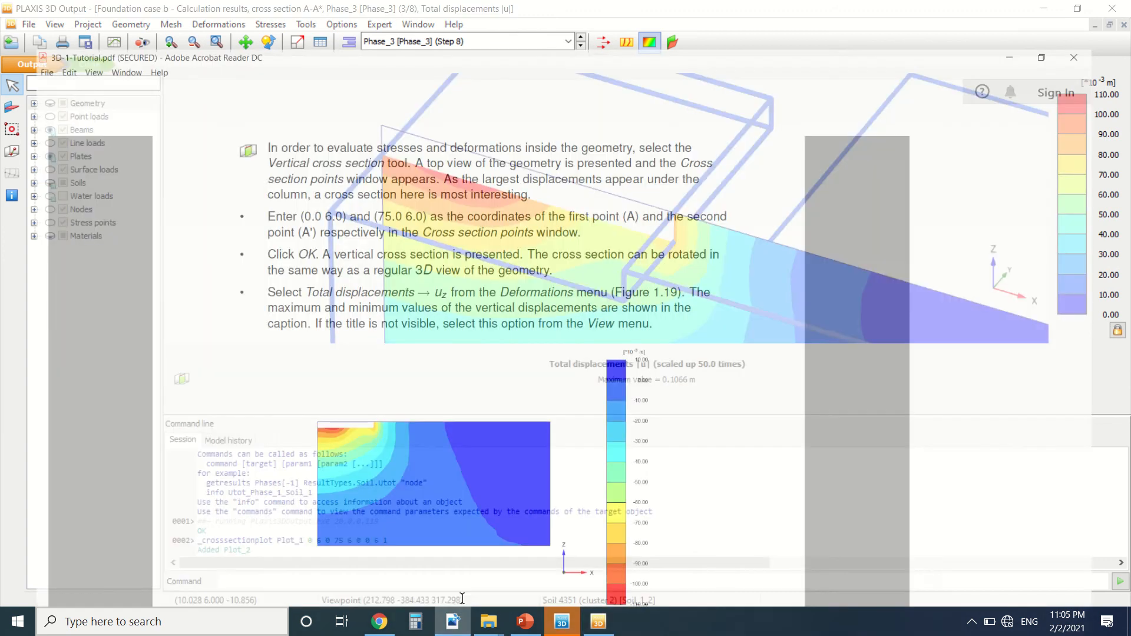
scroll(493, 429, down, 1)
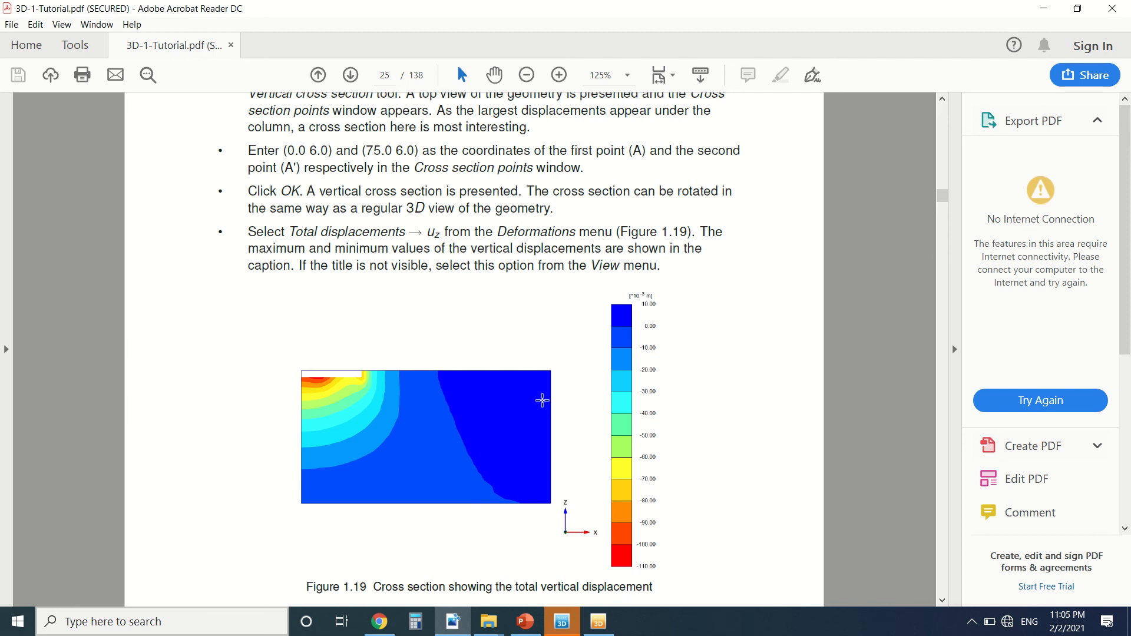
click(589, 631)
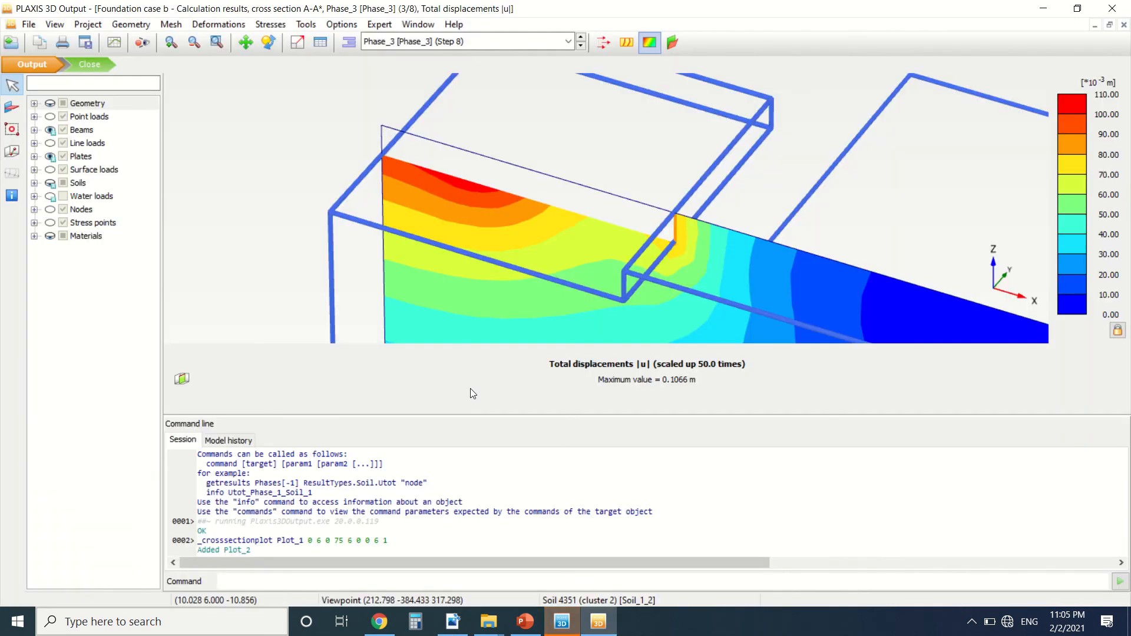
Move the vertical cross section back and forth through the foundation and the soil behind it to examine how total displacements vary.
key(Left)
key(Left)
key(Left)
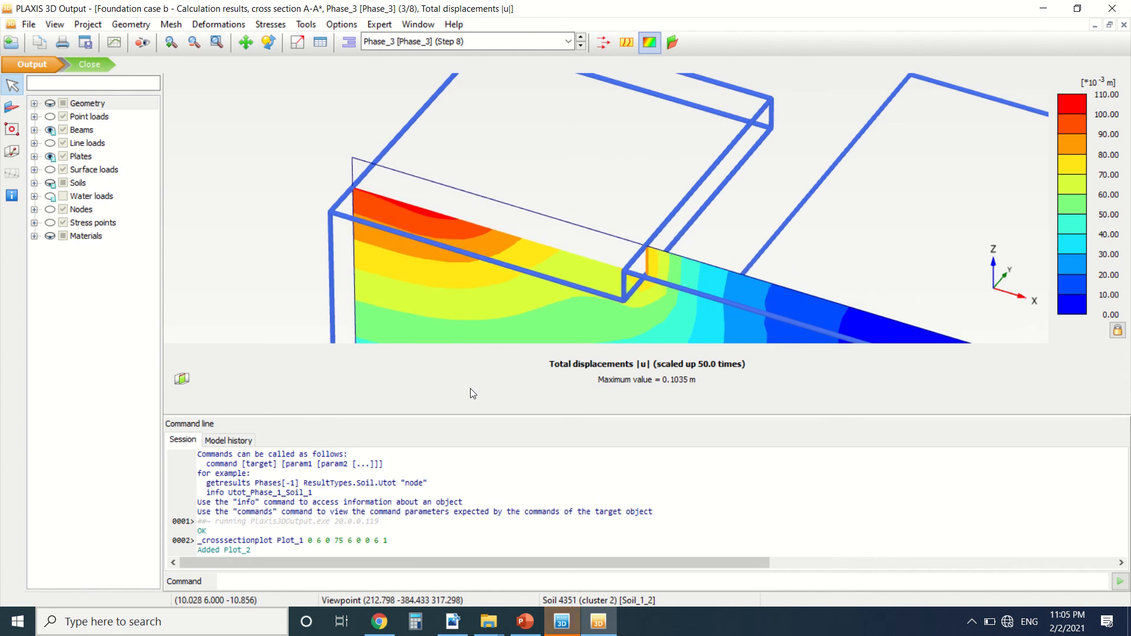
key(Left)
key(Left)
key(Left)
key(Left)
key(Left)
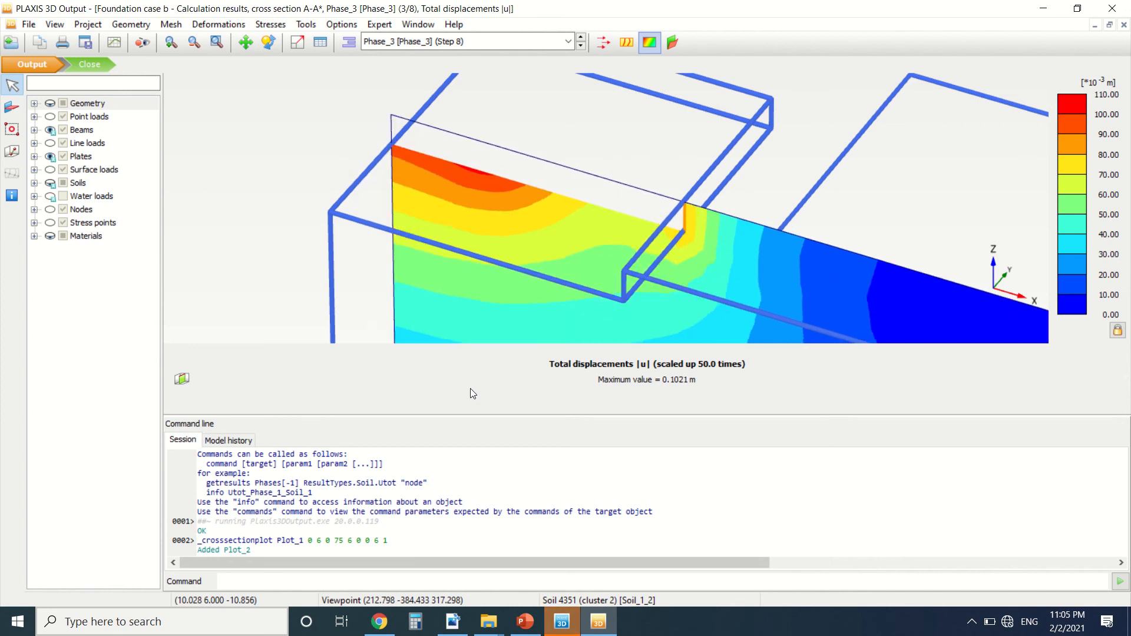
key(Left)
key(Left)
key(Left)
key(Left)
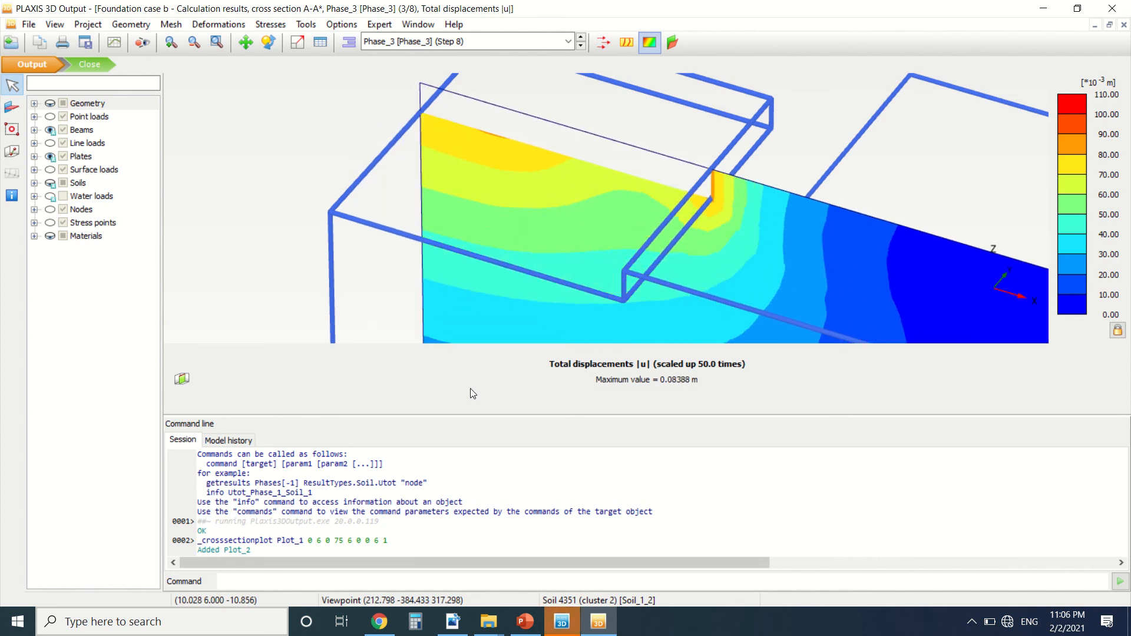
key(Left)
key(Left)
key(Left)
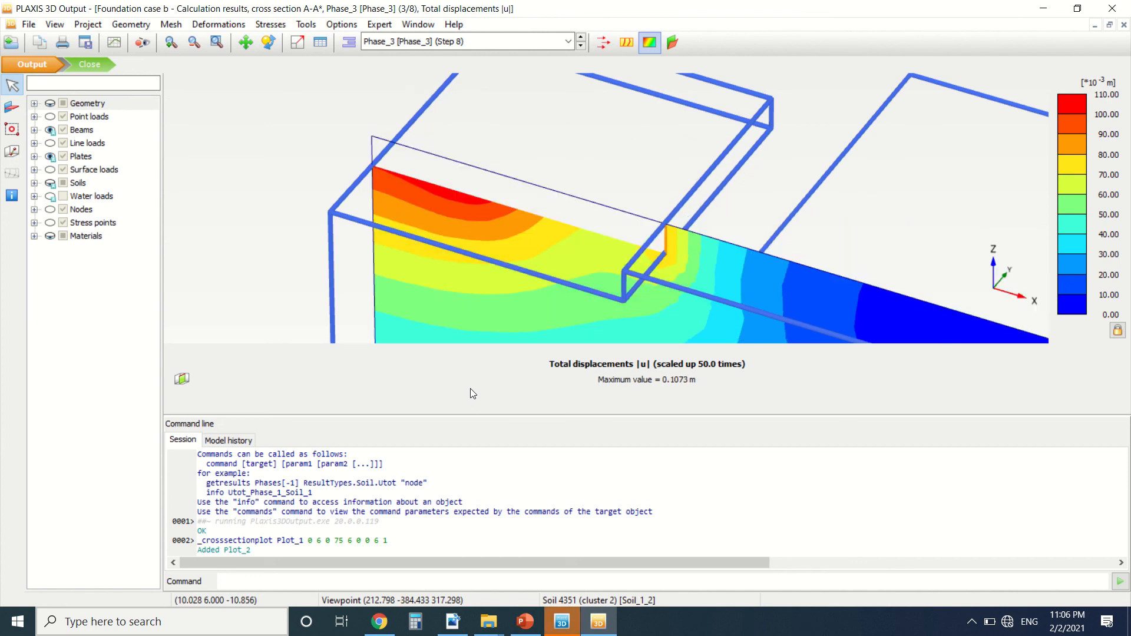
key(Left)
key(Left)
key(Left)
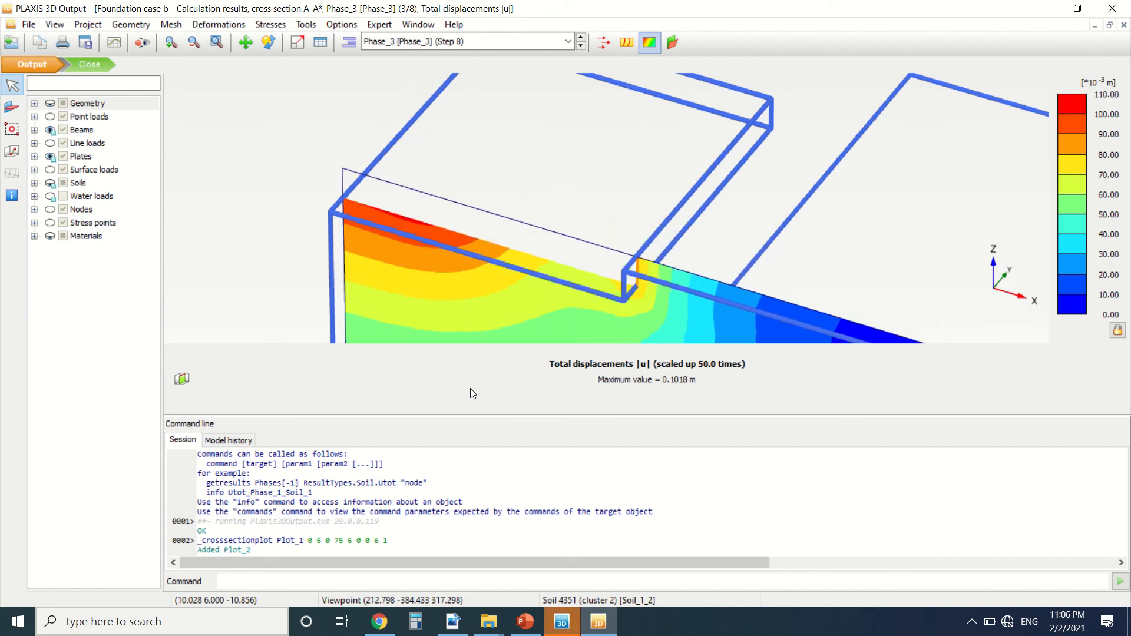
key(Left)
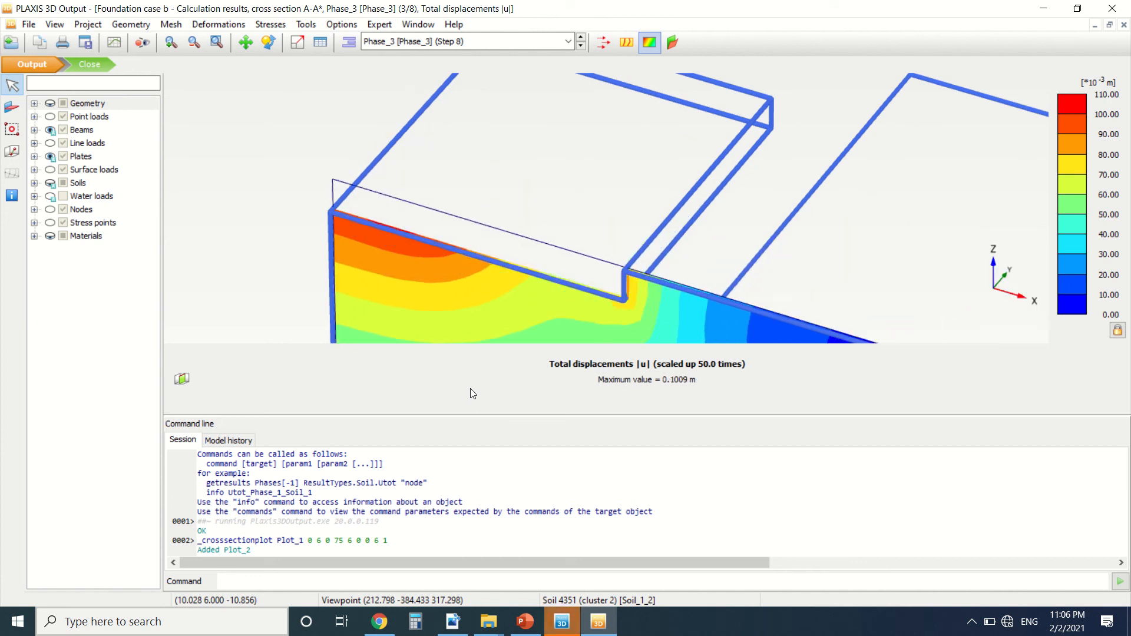
key(Left)
key(Left)
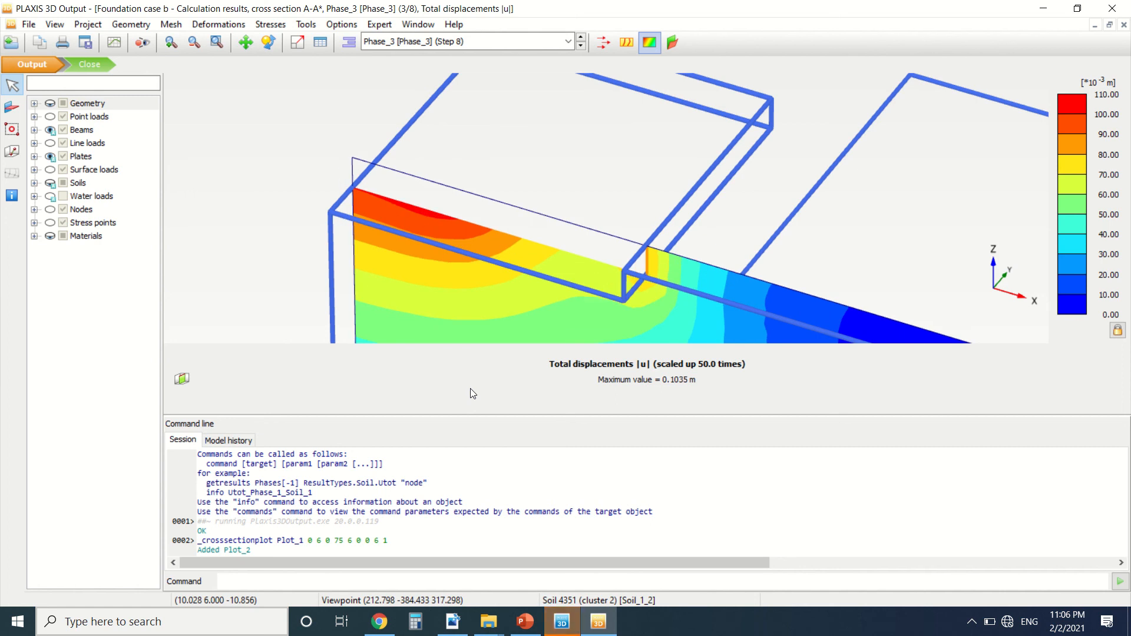
key(Left)
key(Left)
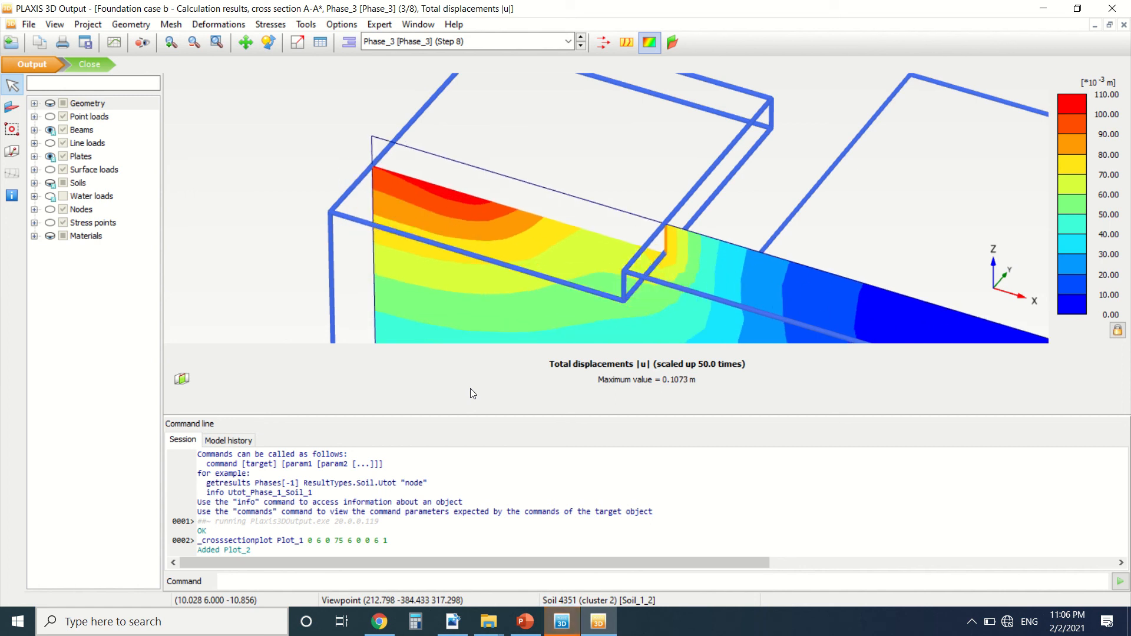
key(Left)
key(Left)
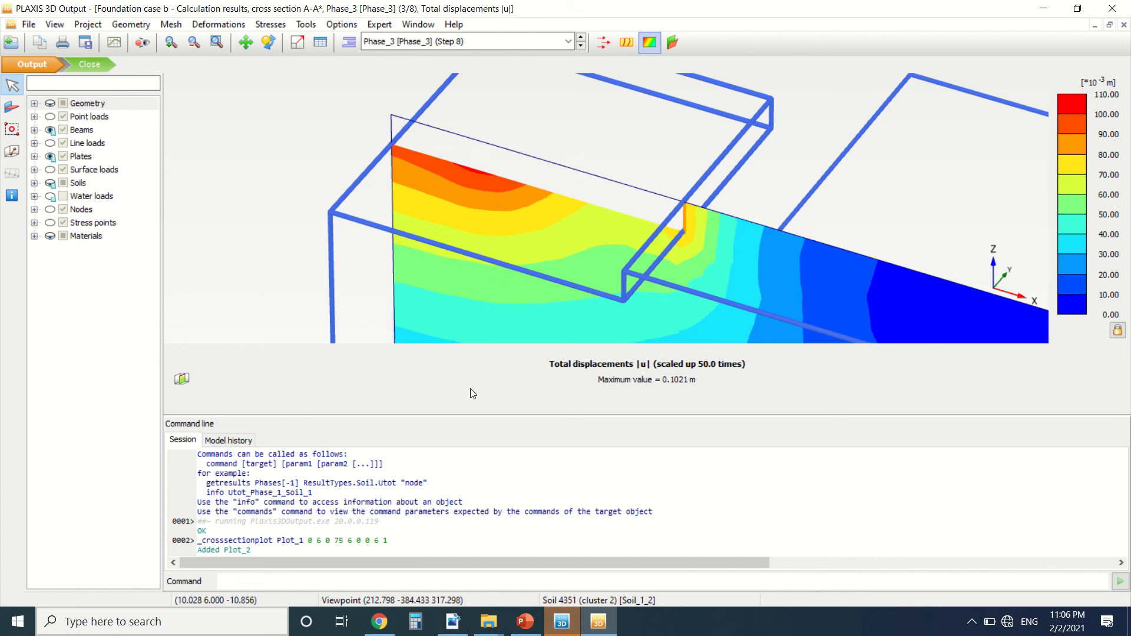
key(Left)
key(Left)
key(Left)
key(Left)
key(Left)
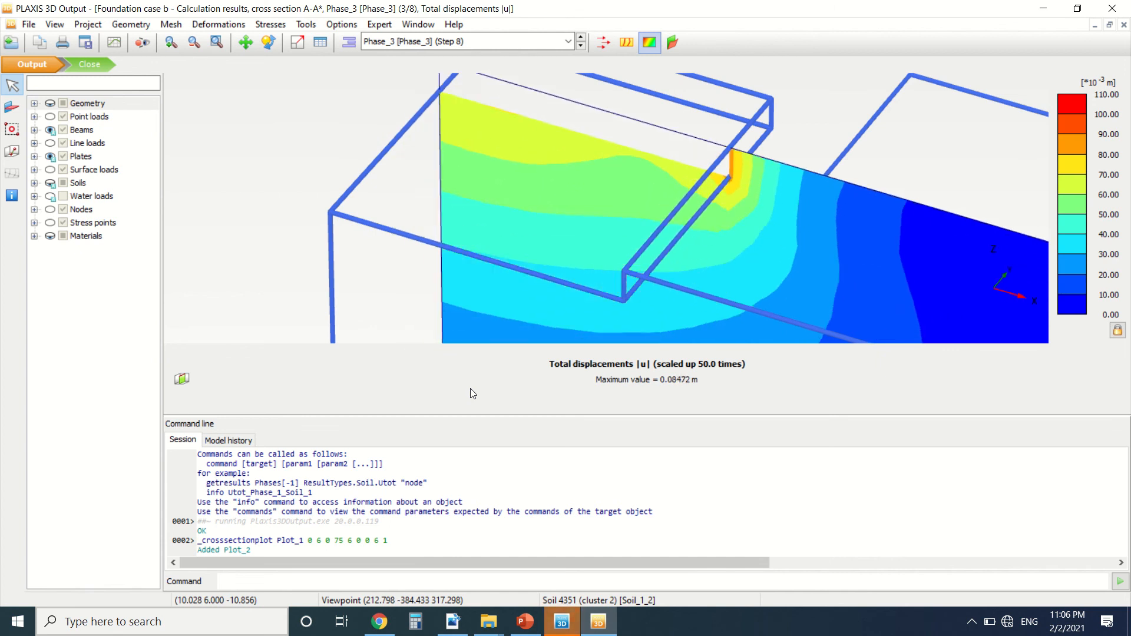
key(Left)
key(Left)
key(Left)
key(Left)
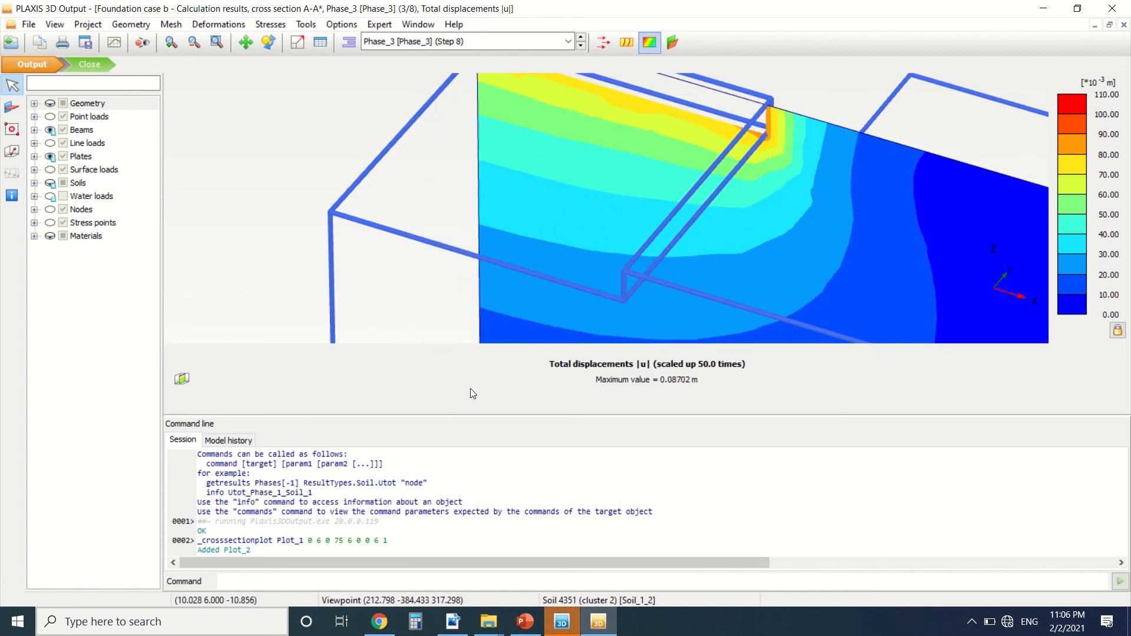
ctrl+right_drag(436, 412, 585, 191)
key(Left)
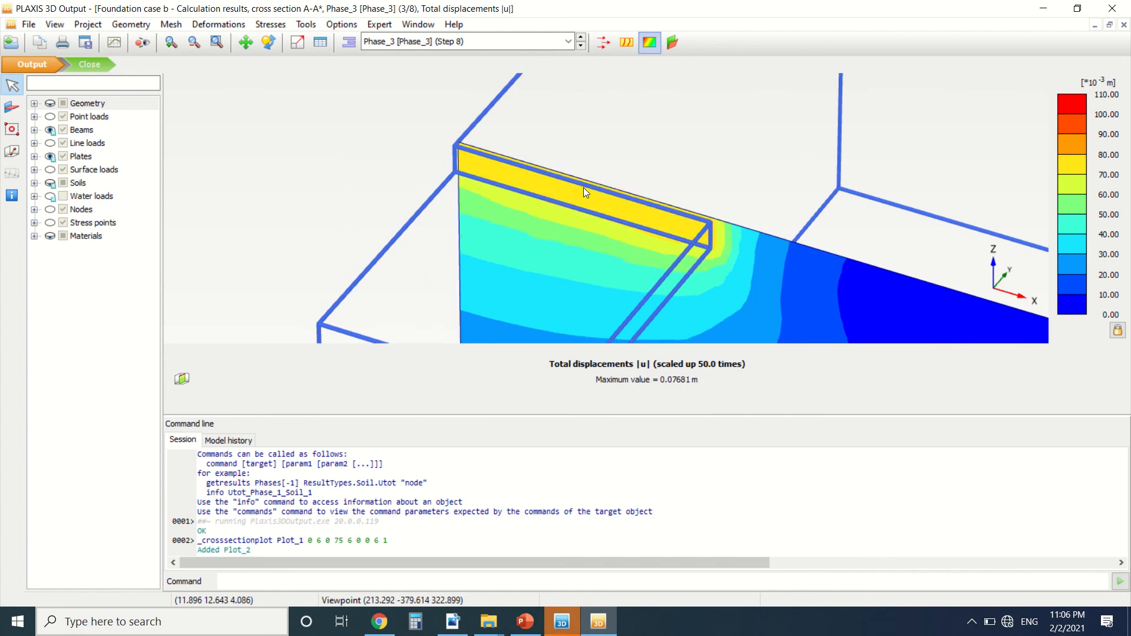
key(Left)
key(Left)
key(Left)
key(Left)
key(Left)
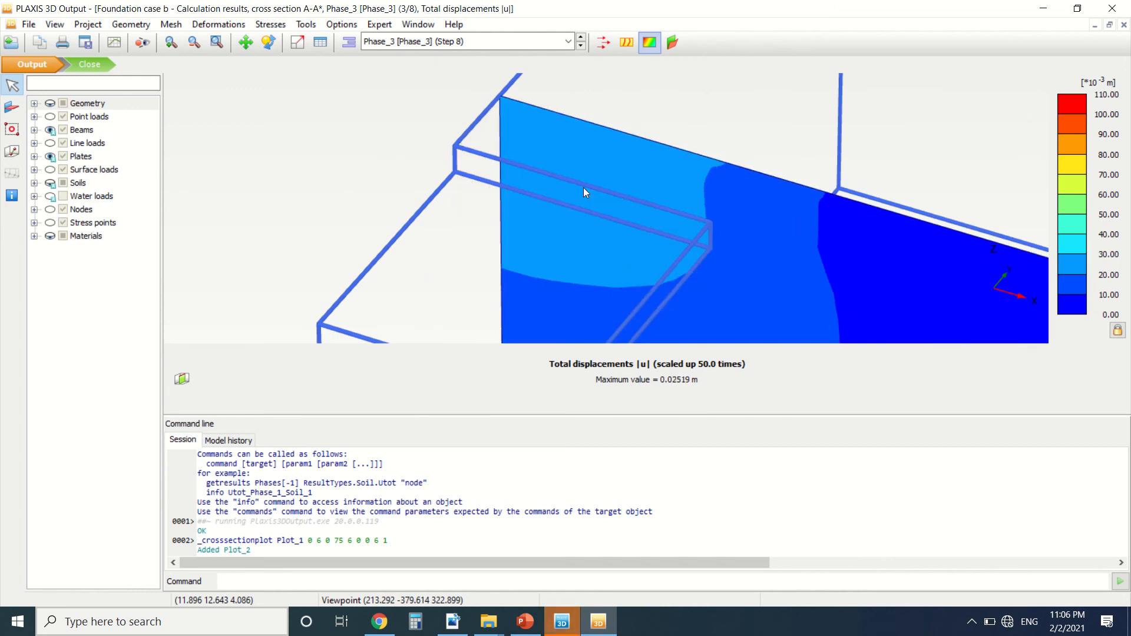
key(Left)
key(Left)
key(Left)
key(Left)
key(Left)
key(Left)
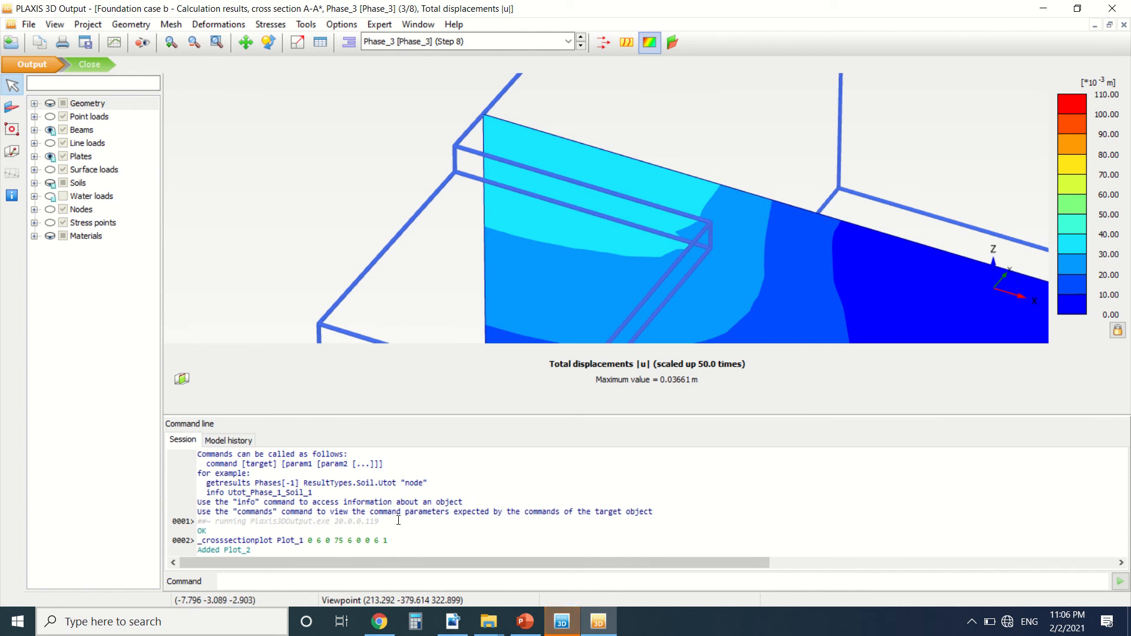
key(Left)
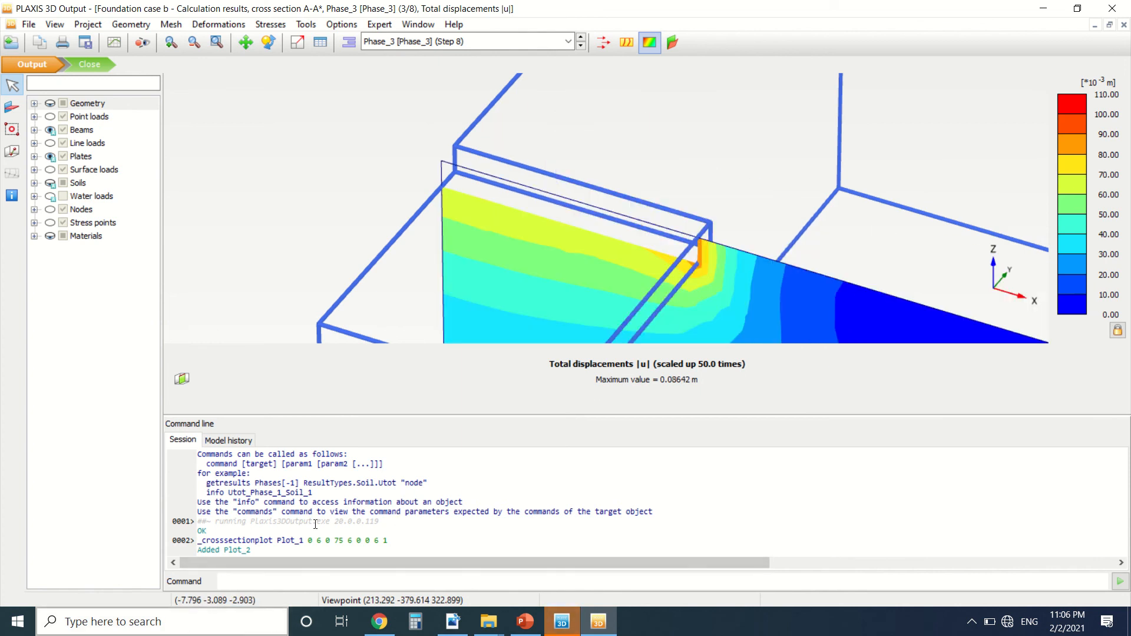
Switch to Acrobat Reader, read the instructions on moving the section and viewing the floor's bending moments, and return to PLAXIS 3D Output.
click(460, 624)
scroll(409, 329, down, 10)
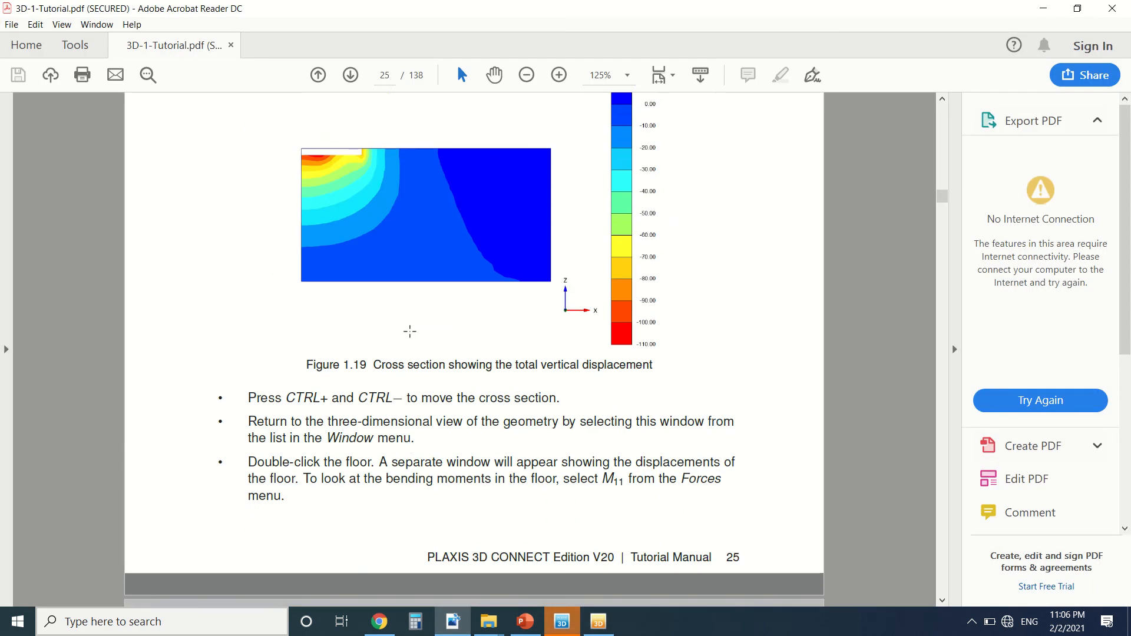
scroll(410, 335, down, 9)
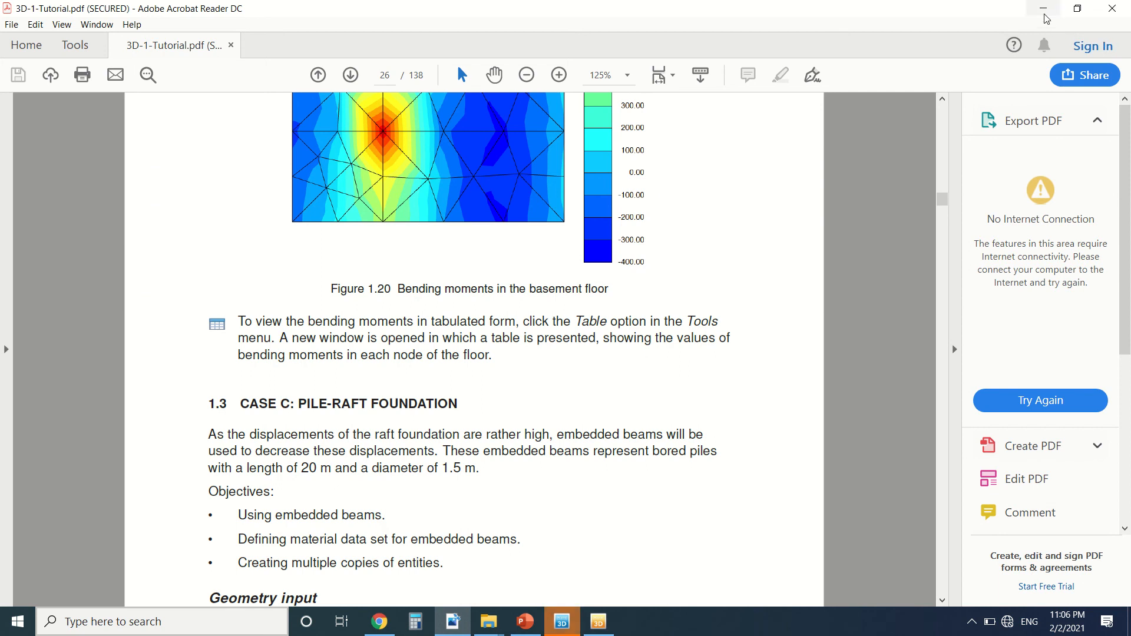
click(562, 622)
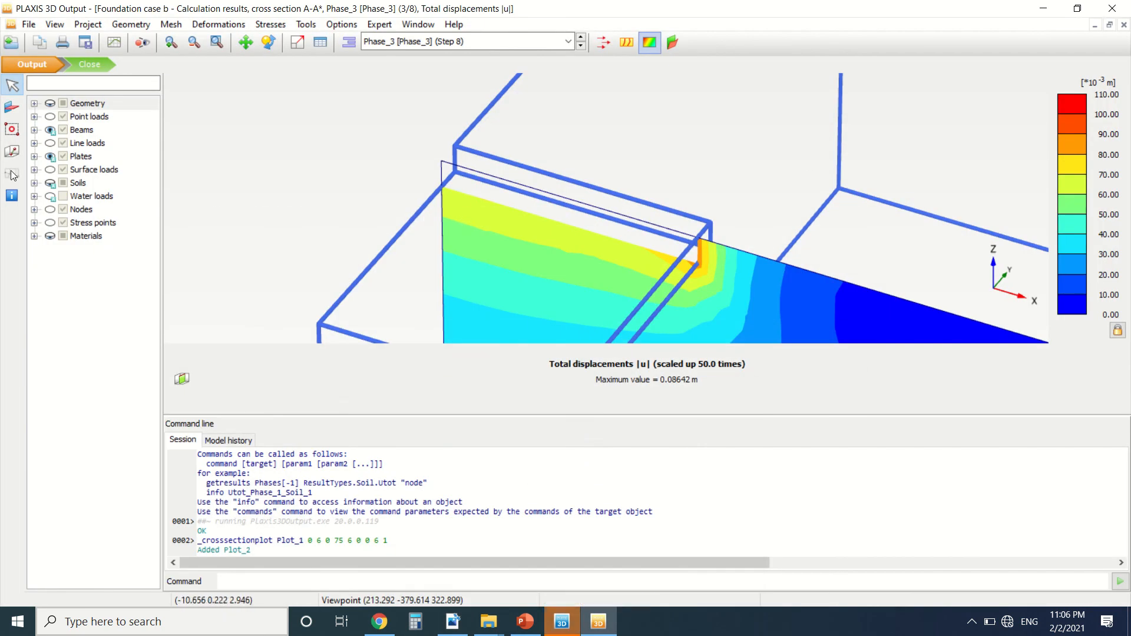
Close the cross-section output, reopen the Phase_3 calculation results from PLAXIS 3D, and hide the point, line and surface loads.
click(95, 63)
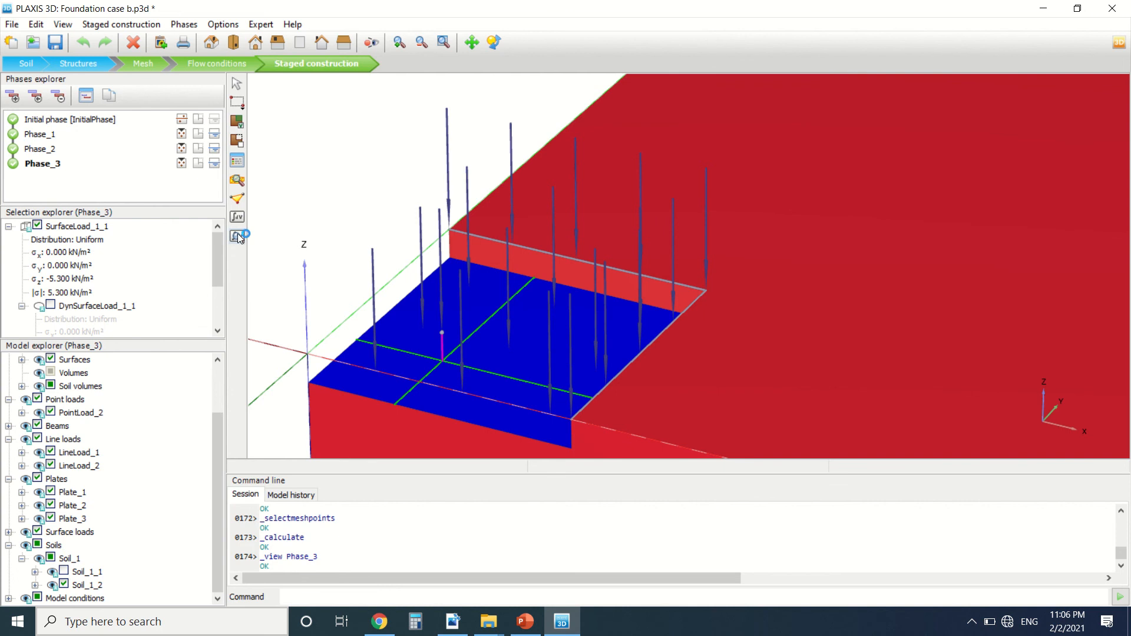
click(237, 237)
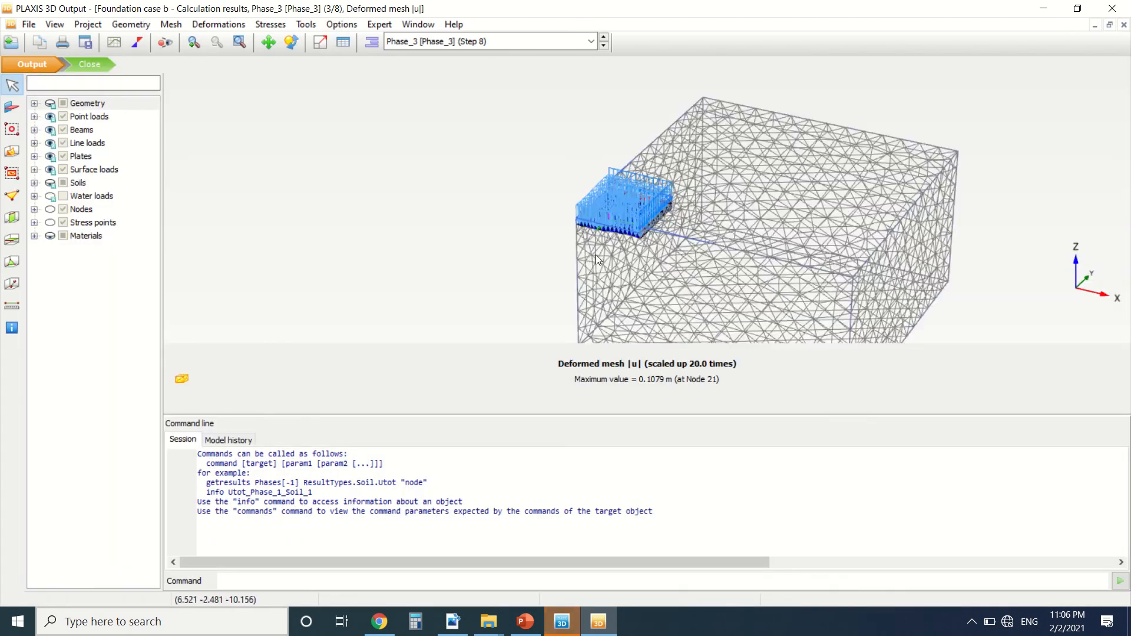
click(51, 117)
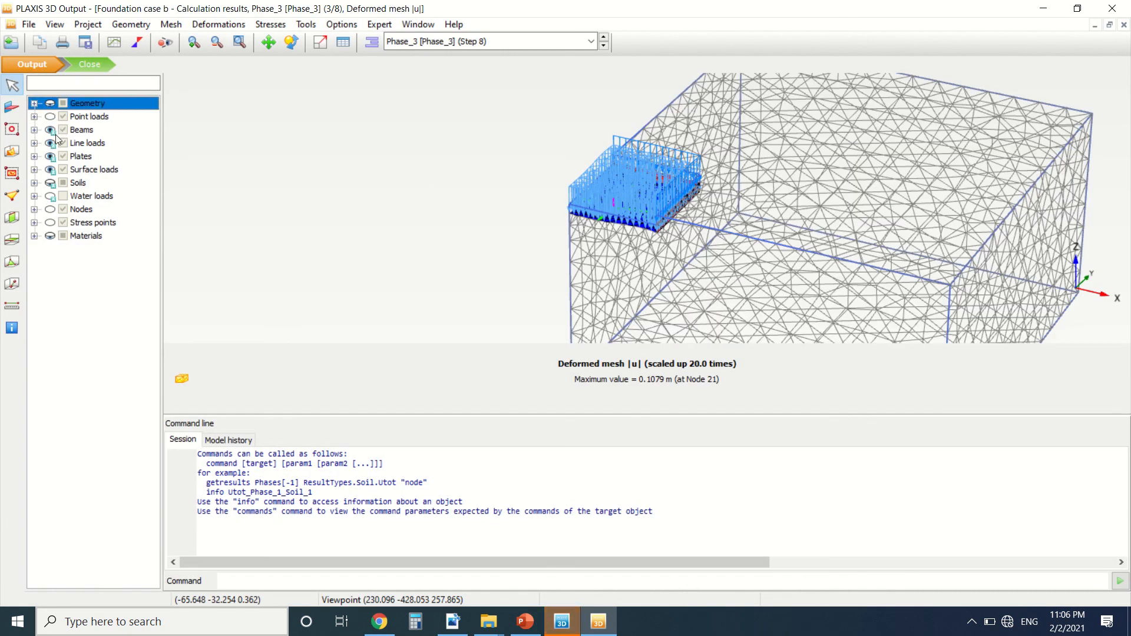
click(50, 143)
click(51, 170)
scroll(571, 211, up, 5)
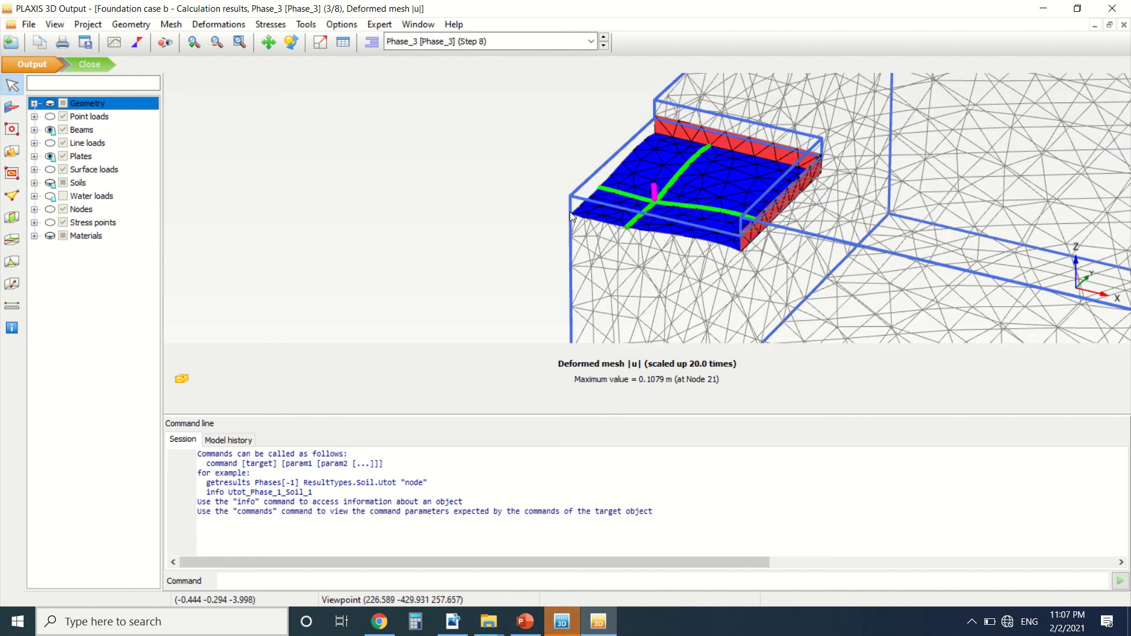
Open the results of the foundation's floor plate and display its total displacements as shadings.
double_click(655, 143)
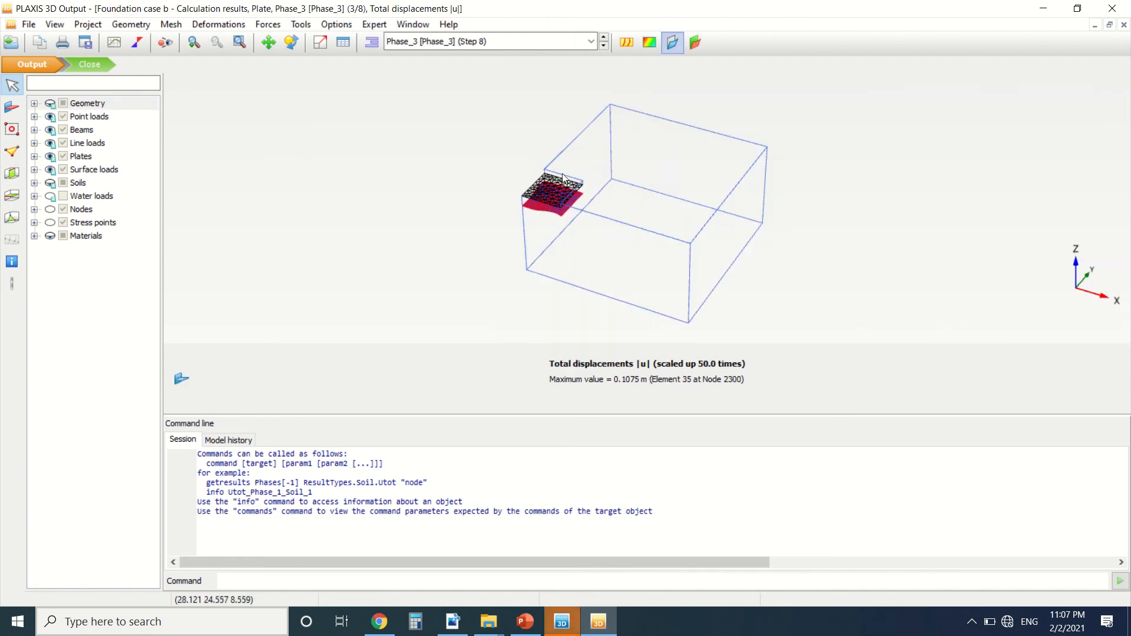
scroll(557, 208, up, 4)
click(648, 48)
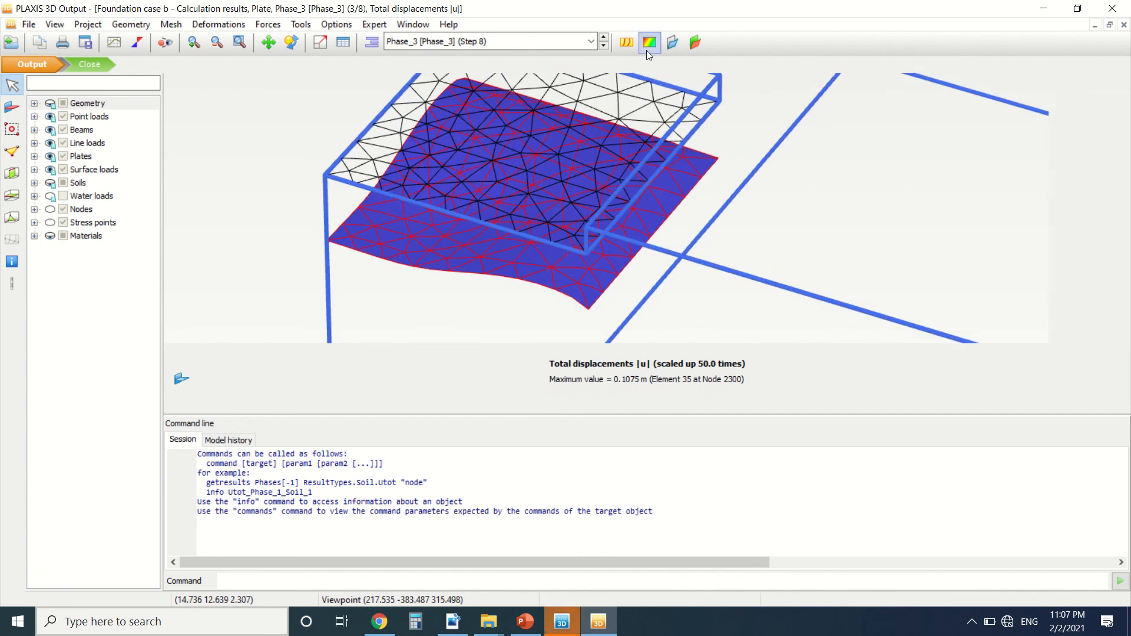
scroll(459, 252, down, 4)
scroll(483, 132, up, 6)
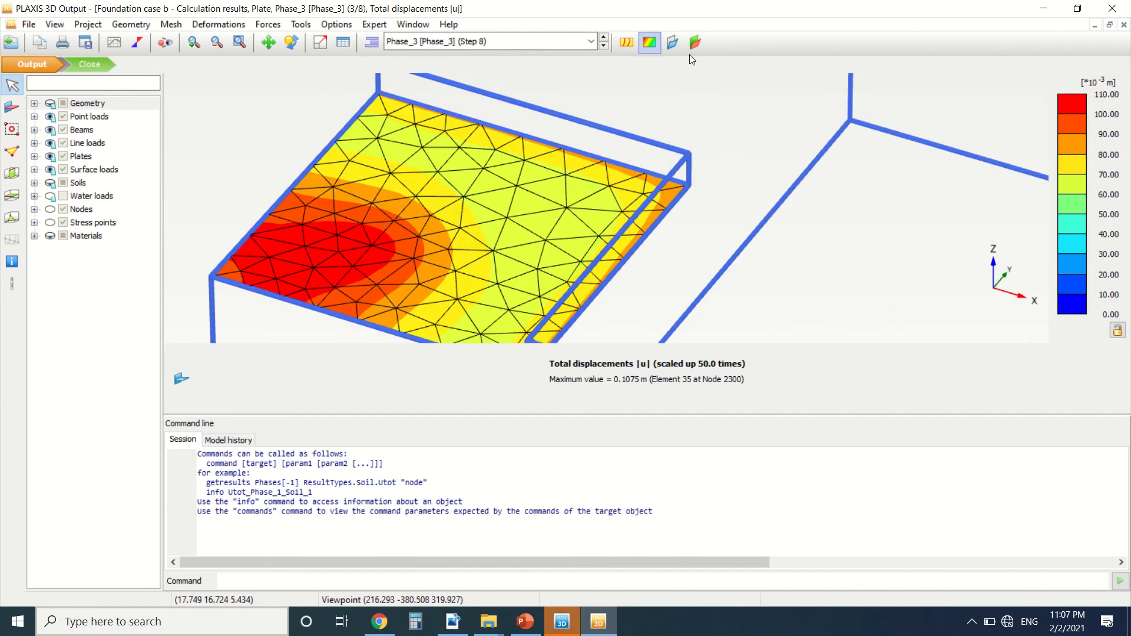
Display the bending moments M11 of the floor plate.
click(218, 24)
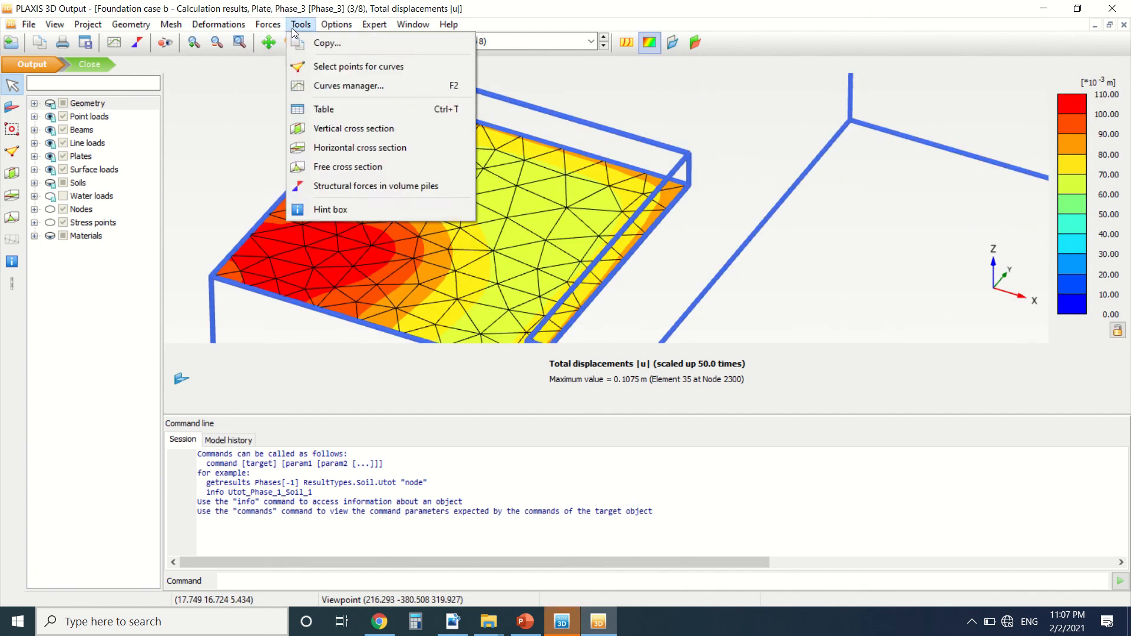
mouse_move(264, 27)
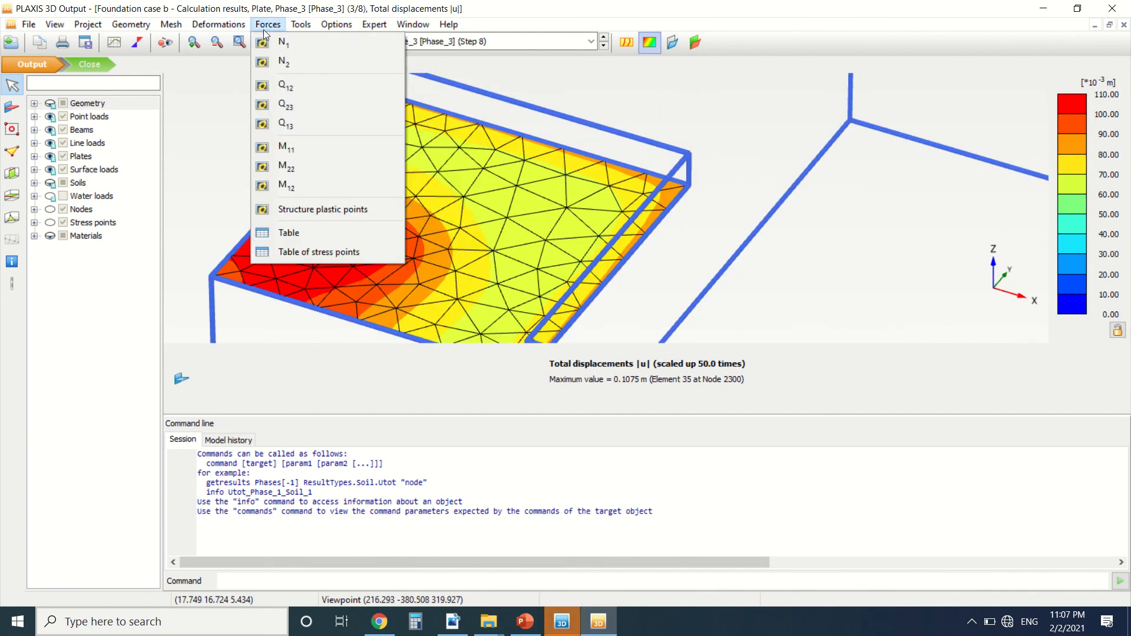
click(292, 146)
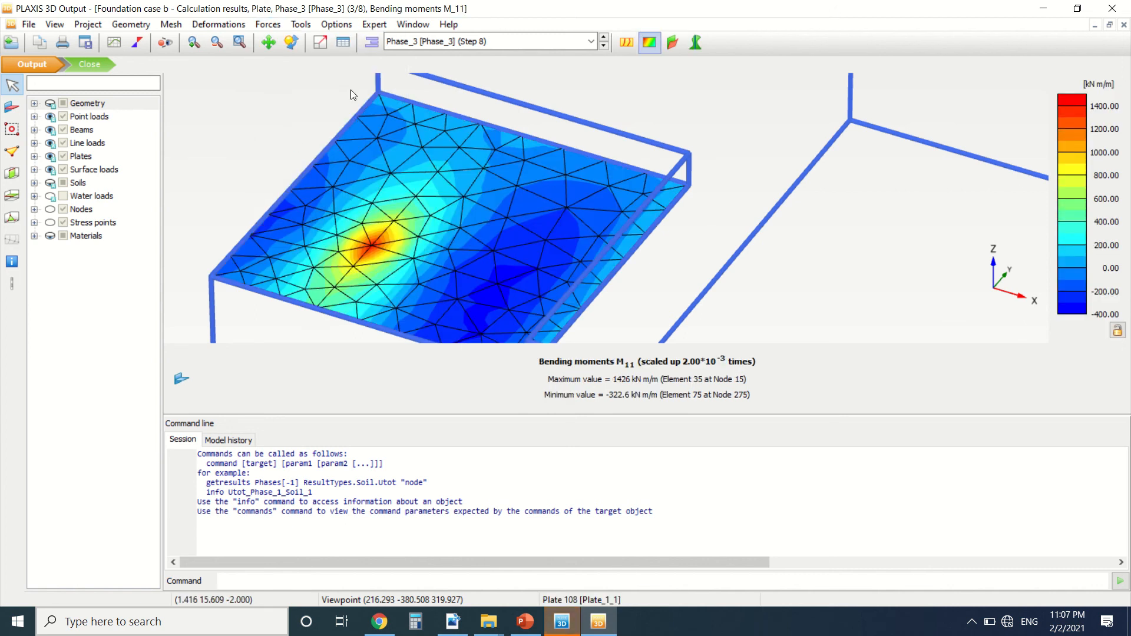
Set the viewpoint of the floor plate's bending moment plot to the standard top view.
click(55, 24)
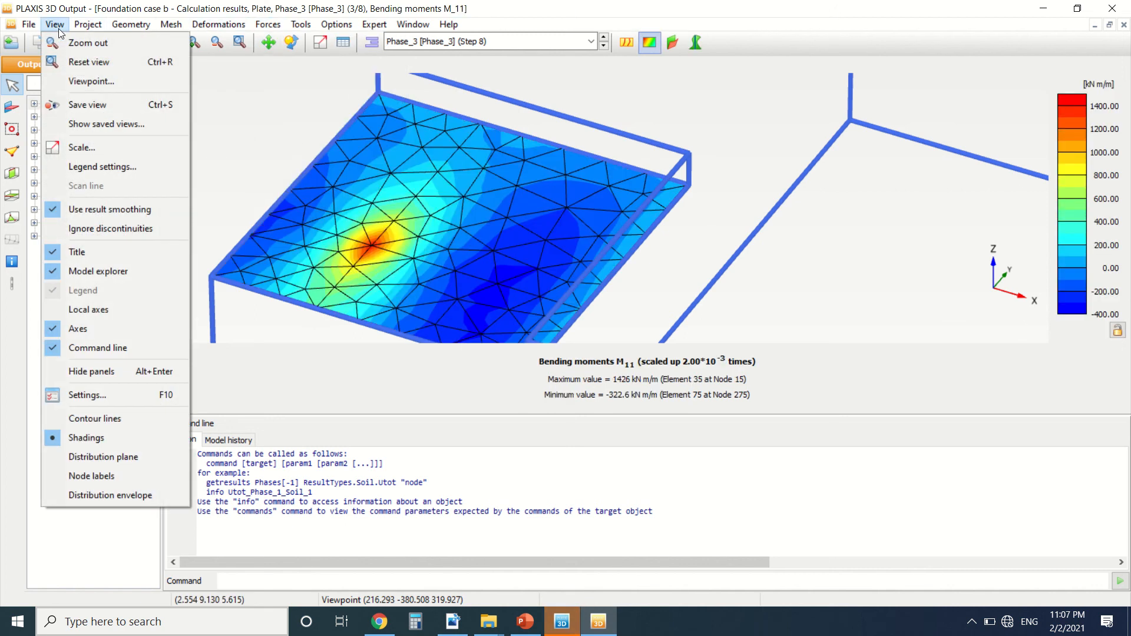
click(89, 82)
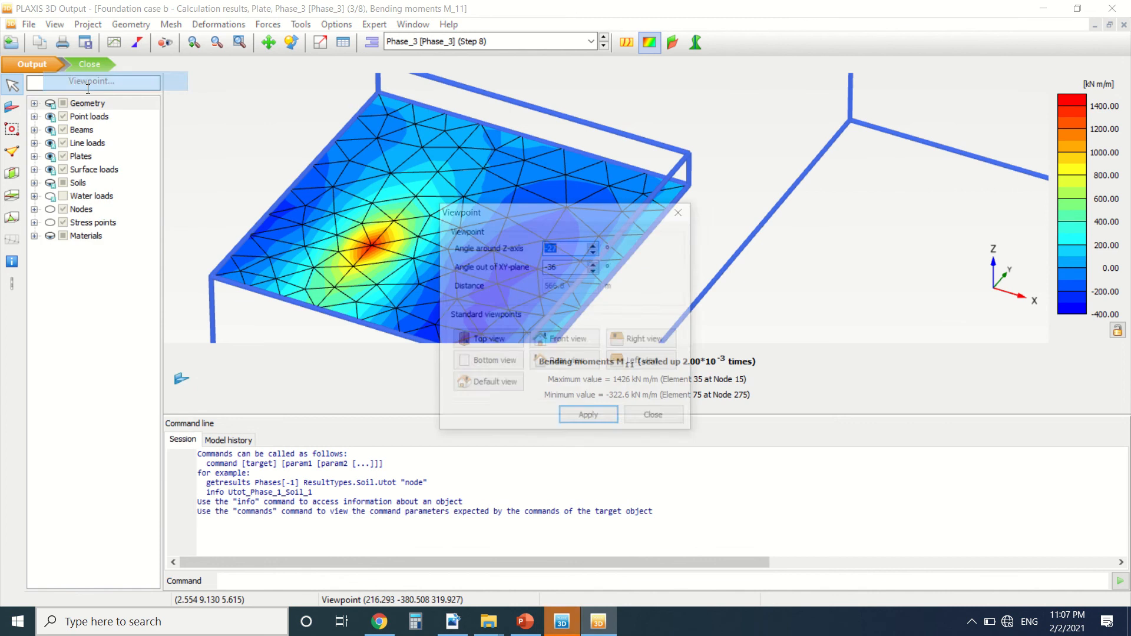
click(497, 344)
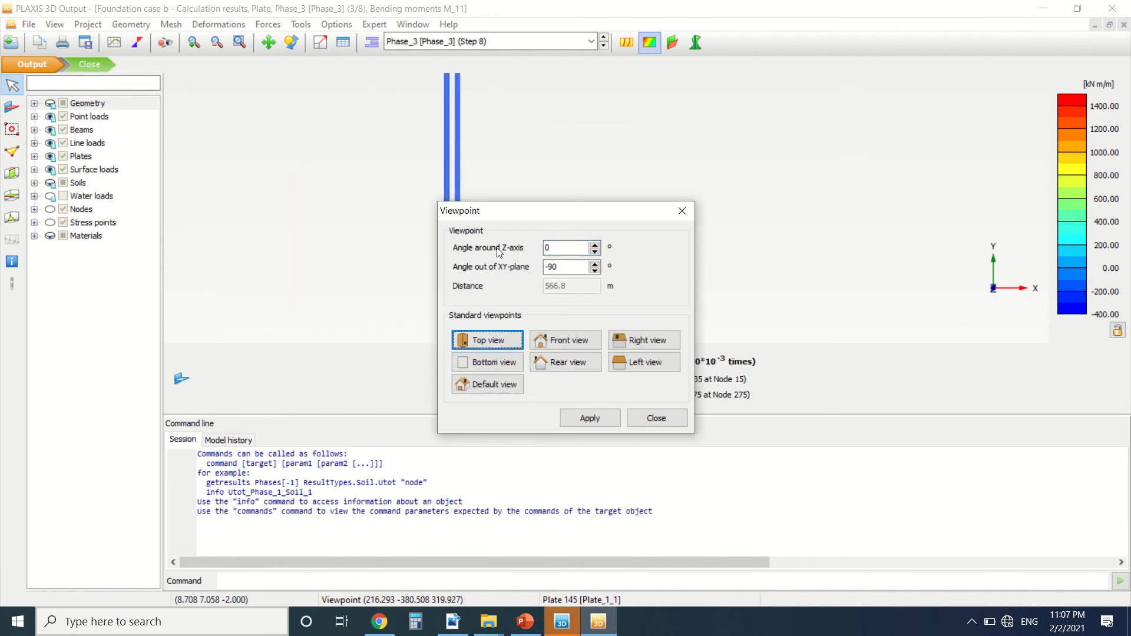
click(591, 423)
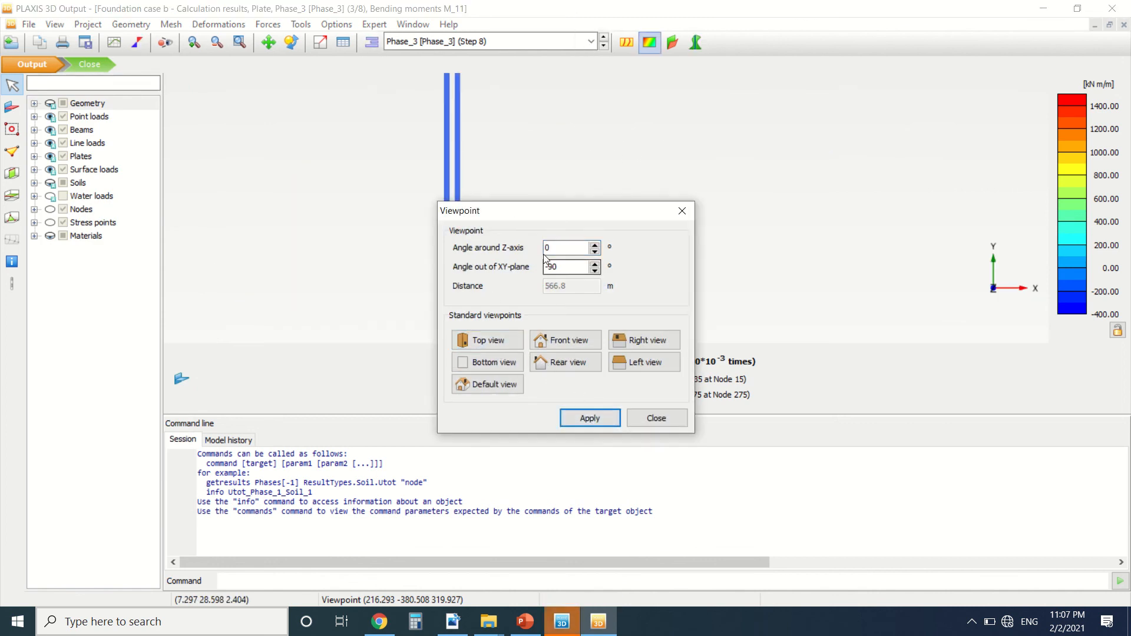
click(651, 419)
scroll(607, 318, up, 10)
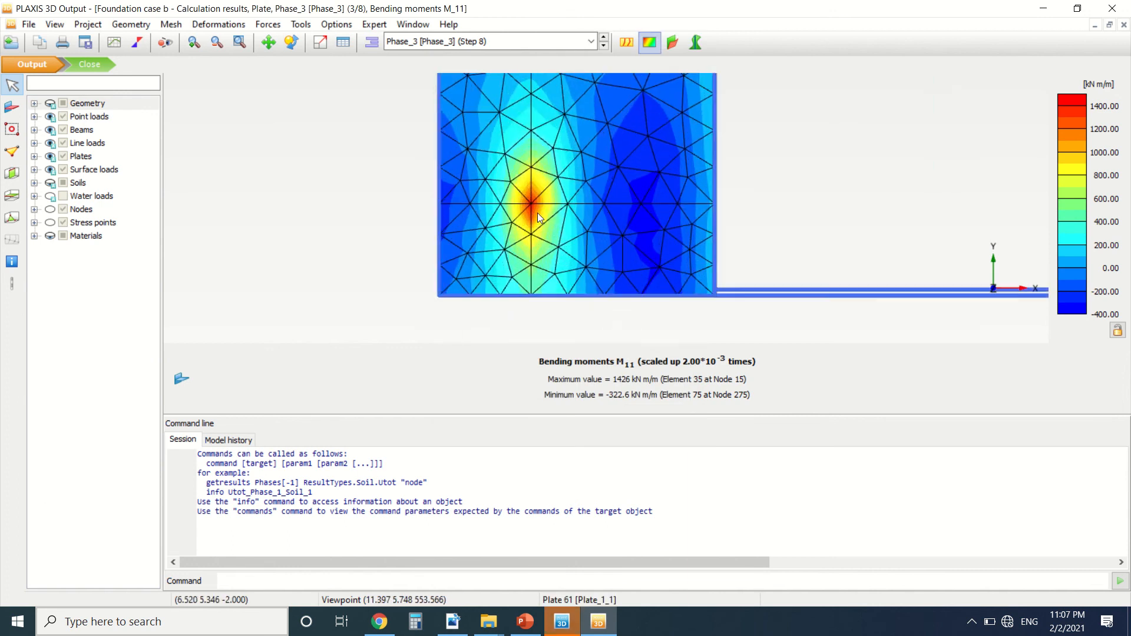
Examine the M11 distribution across the floor plate, from the peak under the column to the plate edges.
scroll(512, 176, down, 5)
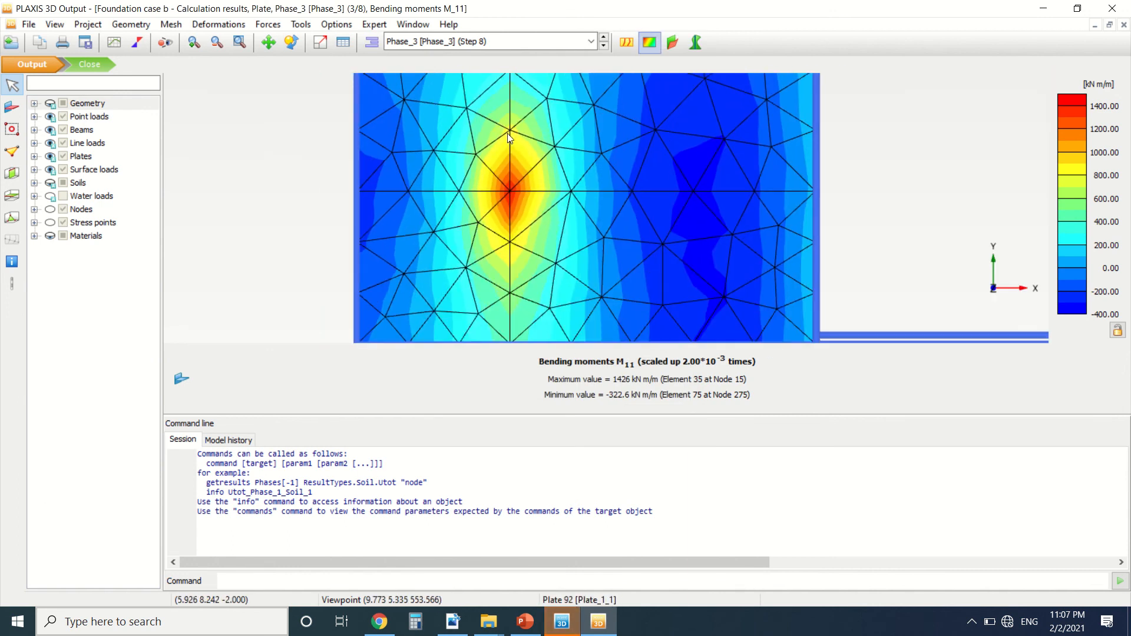
scroll(516, 148, up, 10)
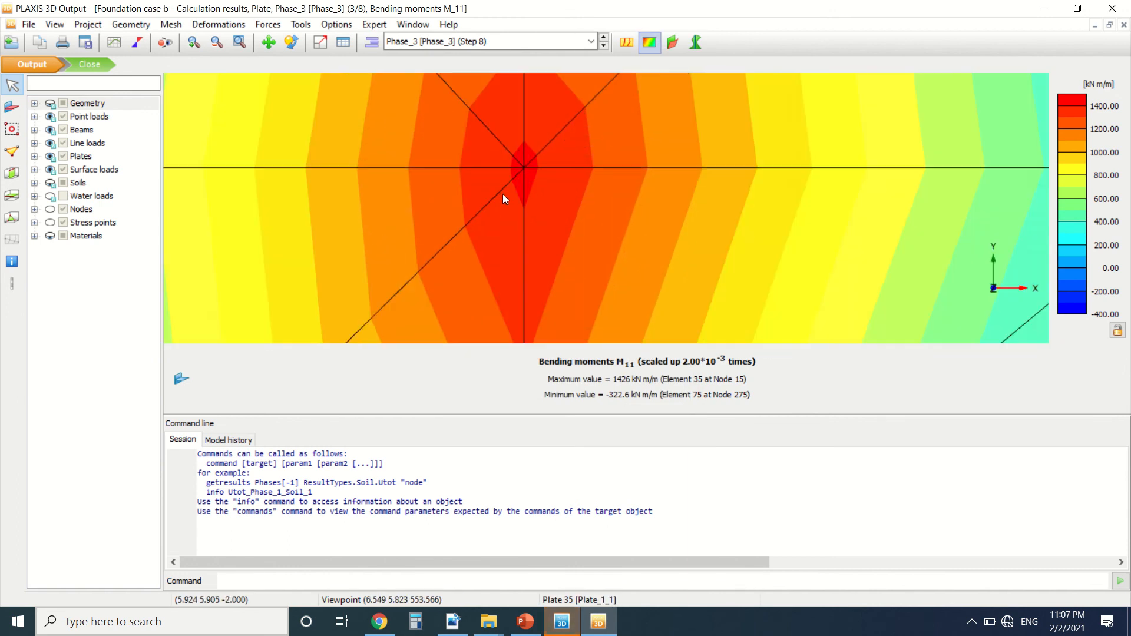
scroll(517, 164, down, 3)
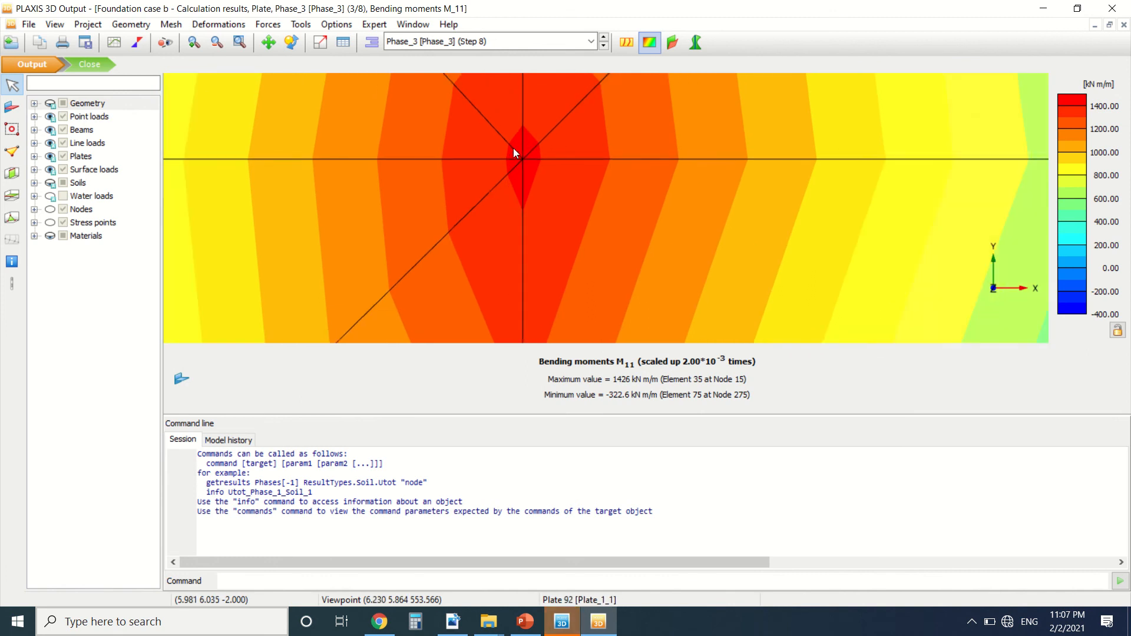
scroll(518, 157, down, 3)
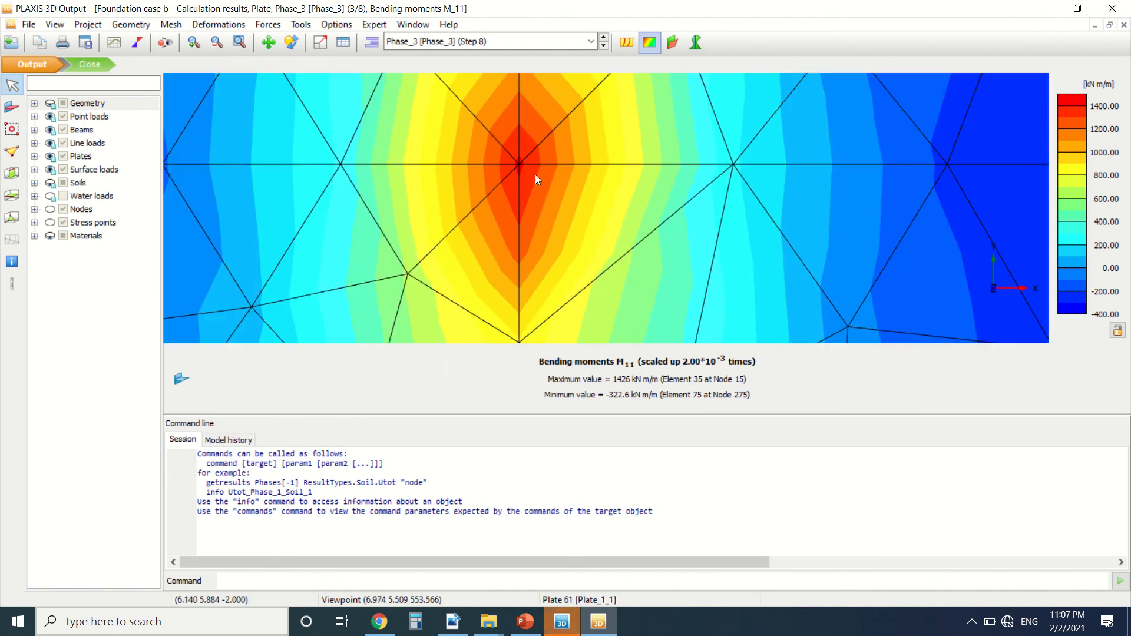
scroll(545, 173, down, 2)
scroll(664, 181, down, 3)
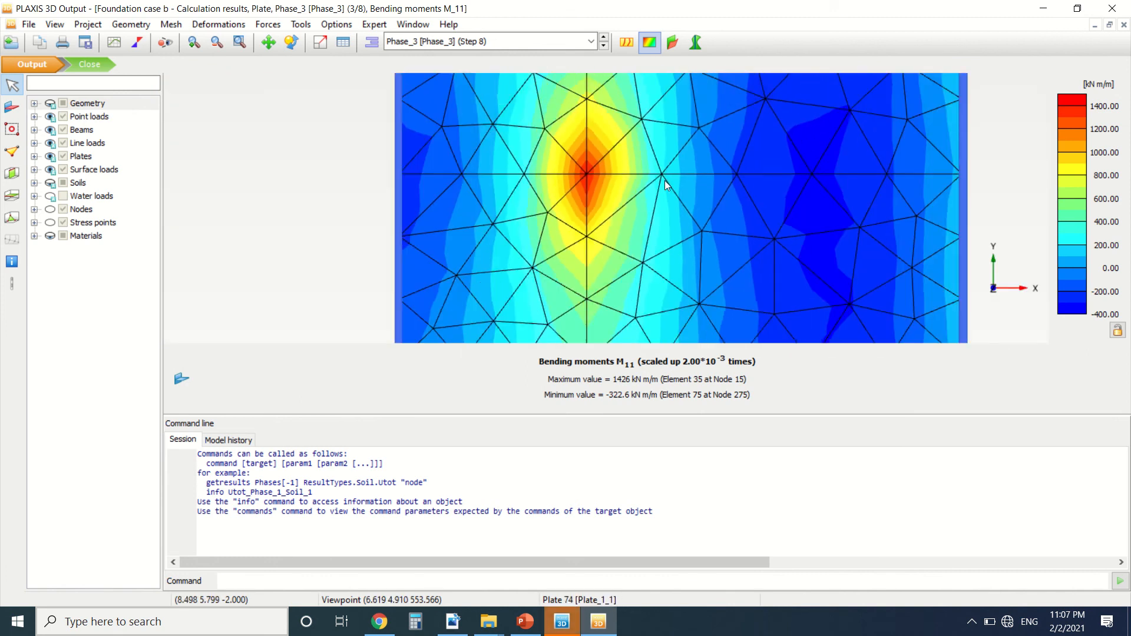
scroll(825, 171, up, 4)
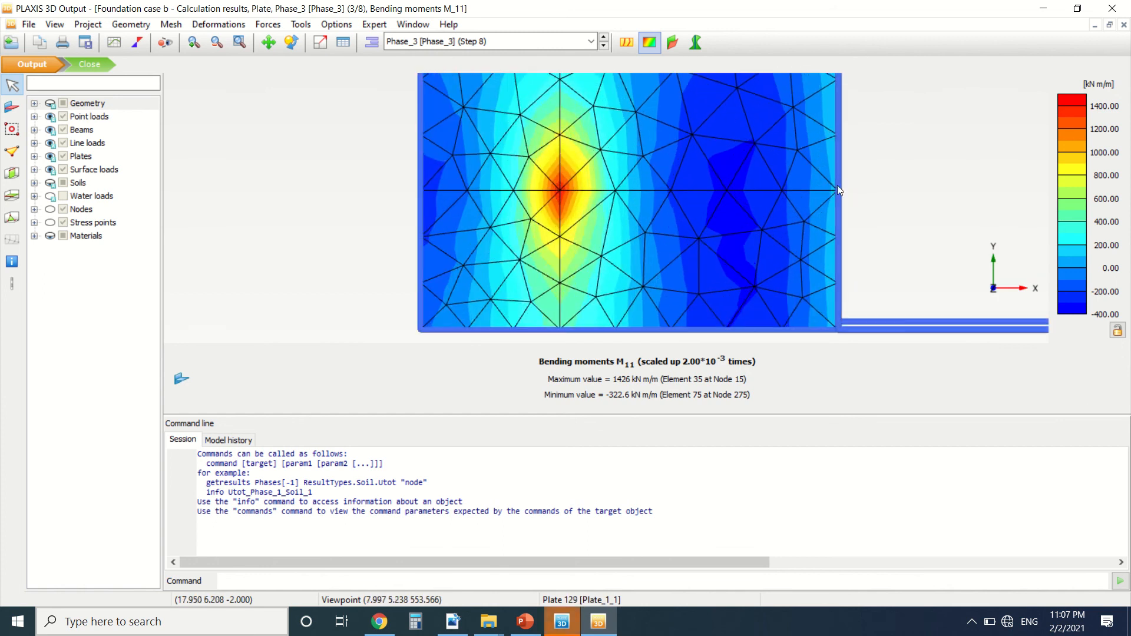
scroll(811, 158, down, 5)
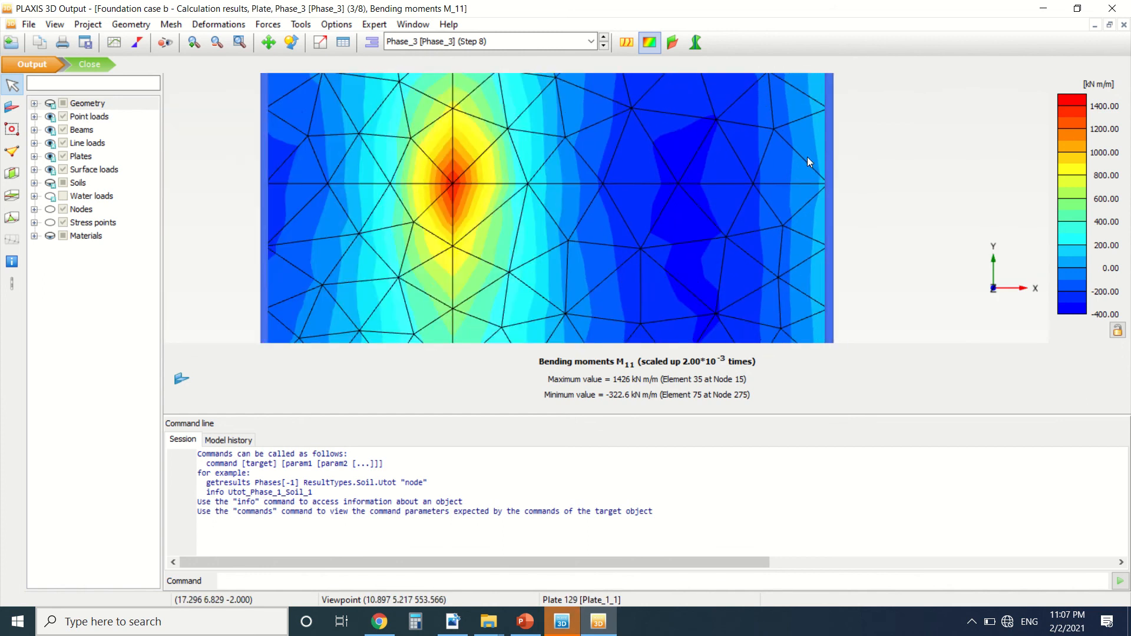
scroll(767, 131, up, 2)
scroll(492, 256, down, 3)
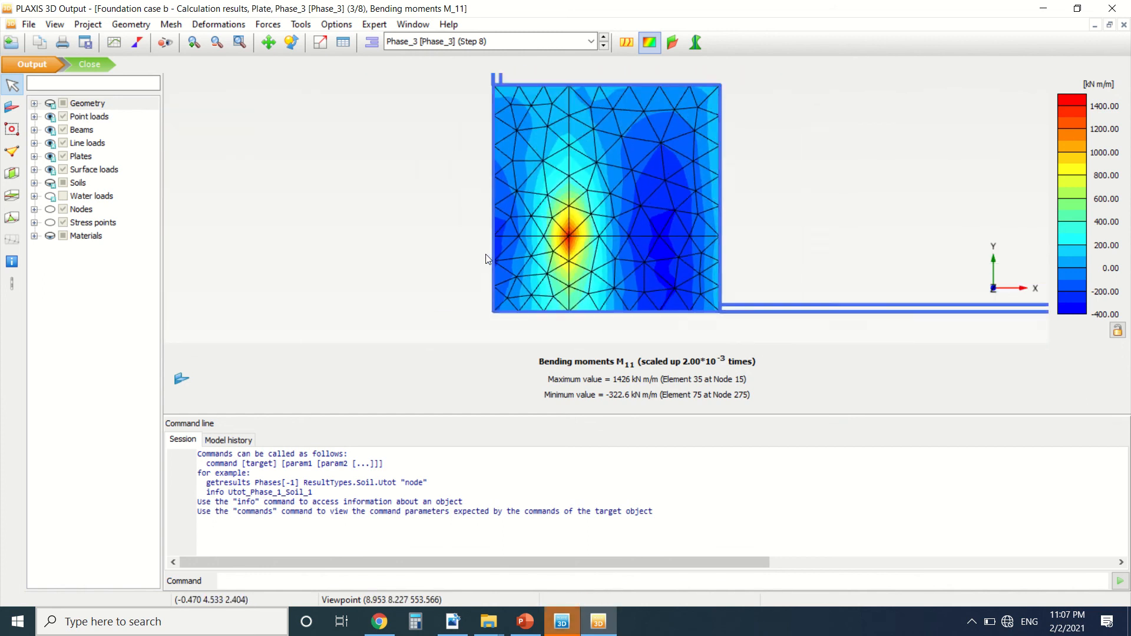
scroll(563, 139, up, 2)
Display the floor plate's total displacements |u| in top view and examine the zone of largest displacement.
click(218, 24)
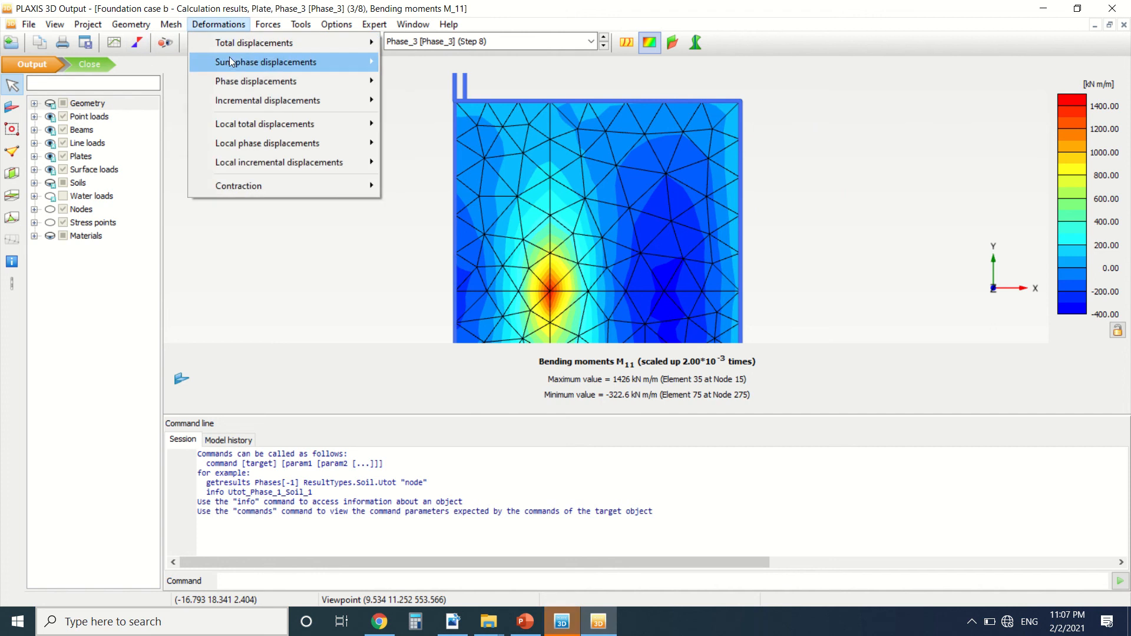
mouse_move(232, 63)
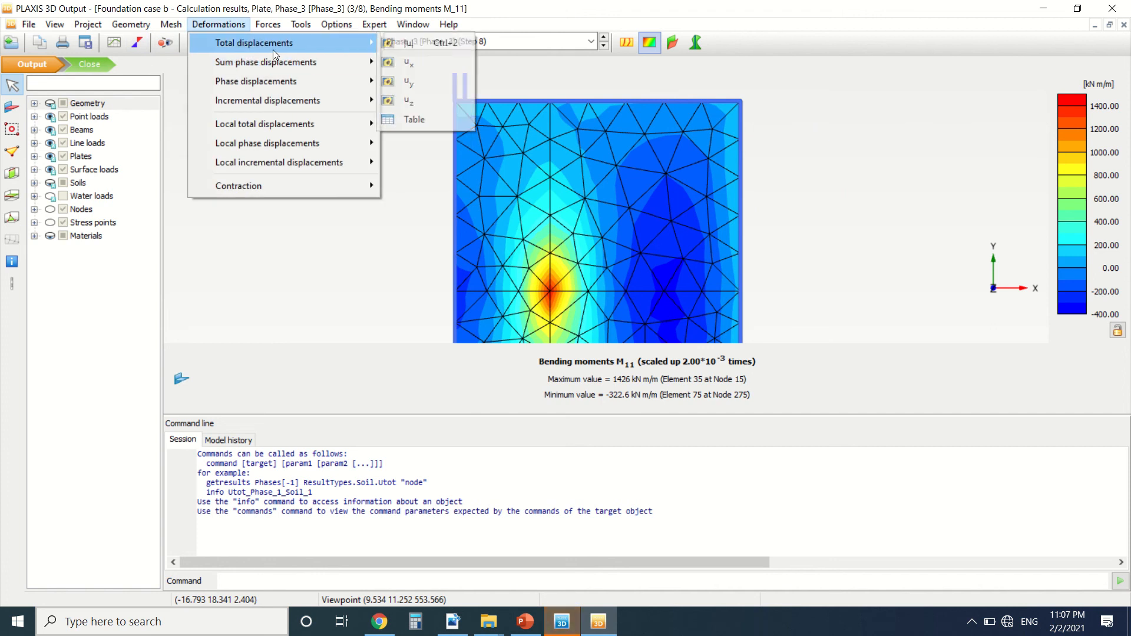
click(389, 44)
scroll(463, 142, down, 3)
scroll(497, 239, up, 3)
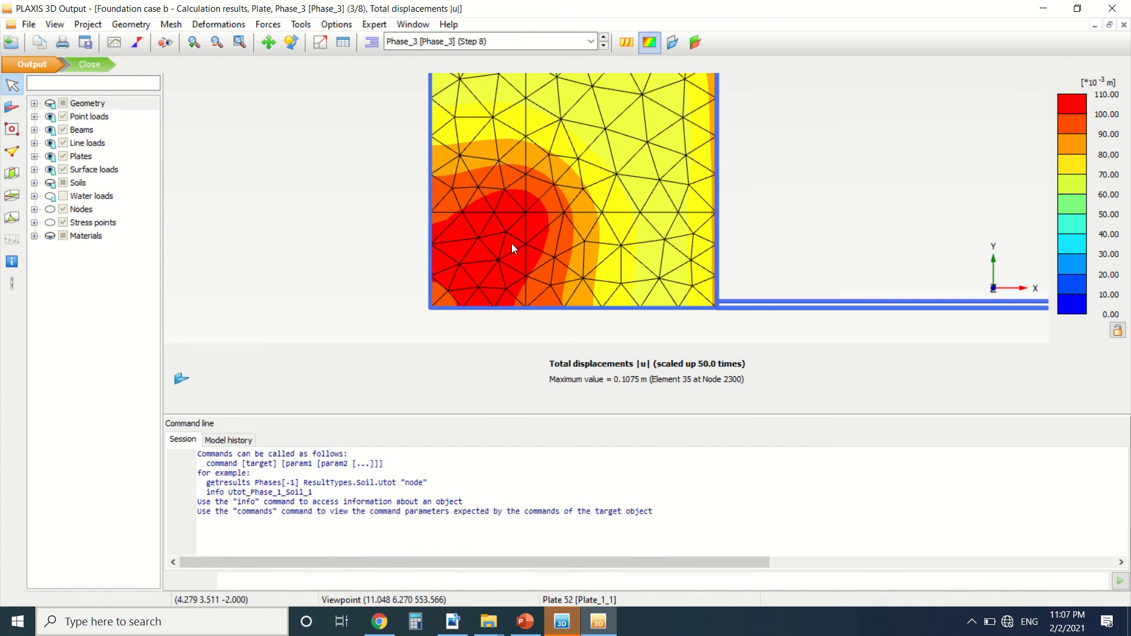